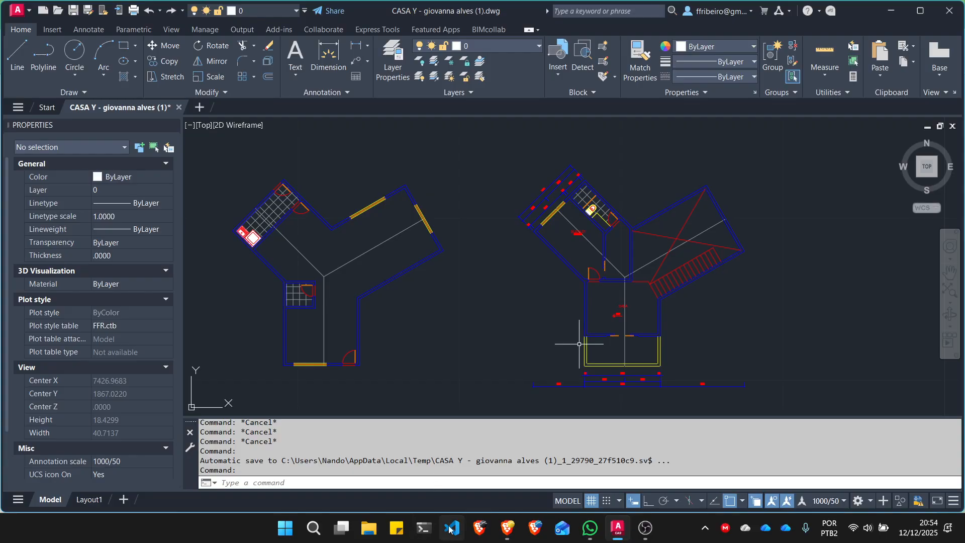
# - Switch to the Brave browser and search for images of "ploter de penas" in a new tab
pyautogui.click(508, 527)
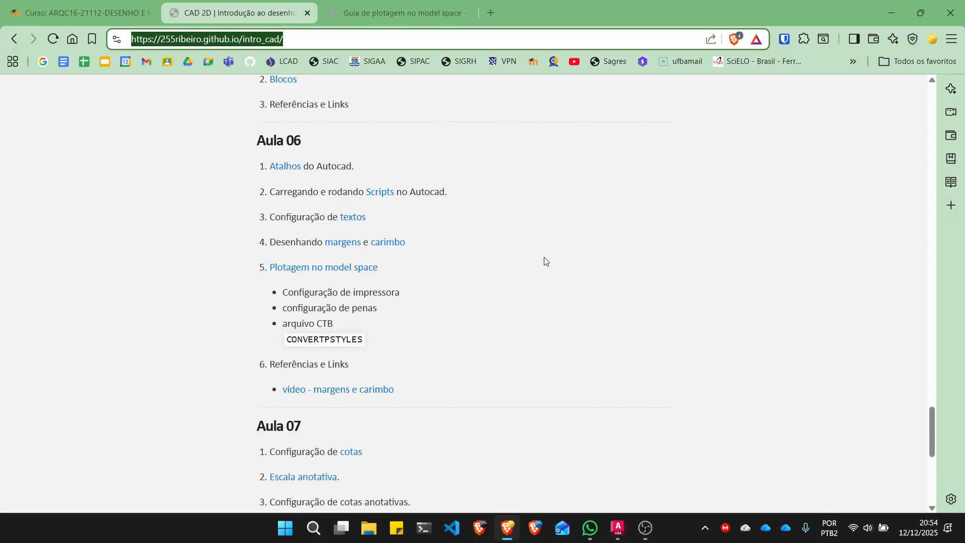
pyautogui.click(491, 12)
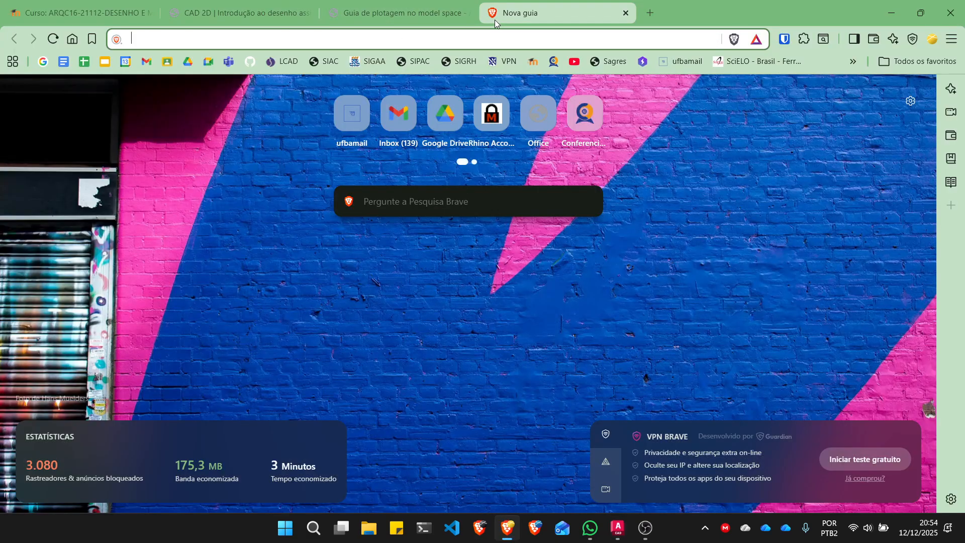
pyautogui.write('ploter de pe')
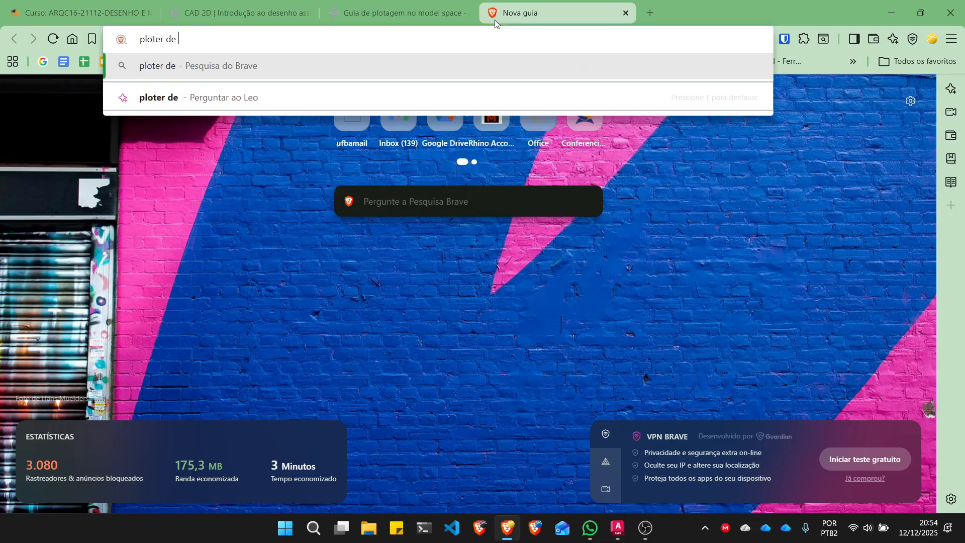
pyautogui.write('nas')
pyautogui.press('Return')
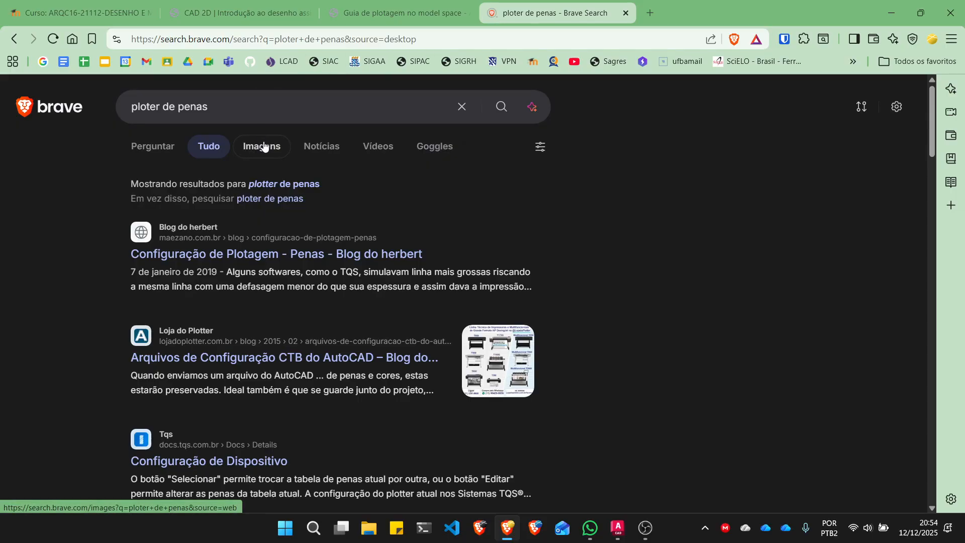
pyautogui.click(264, 147)
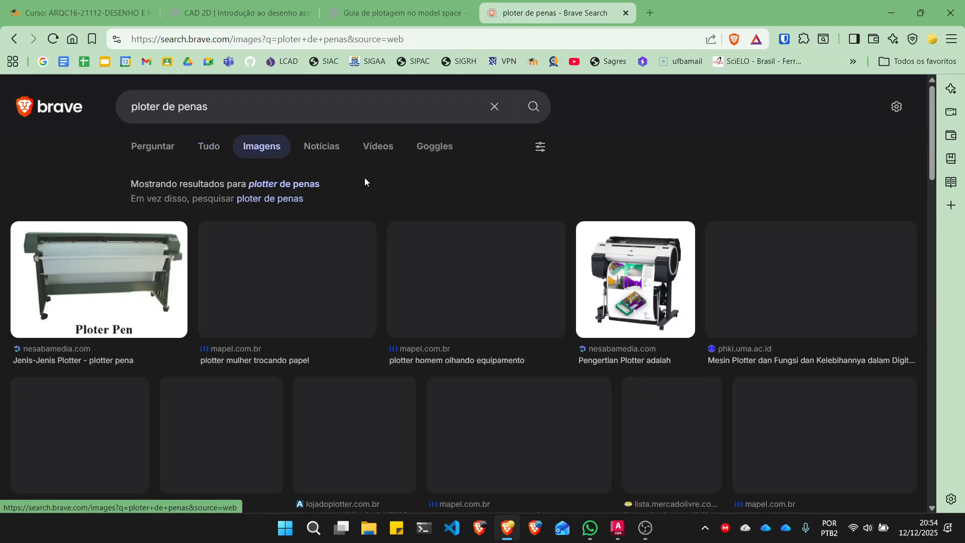
# - Look through the image results for examples of pen plotters and their pens
pyautogui.scroll(-10, 476, 221)
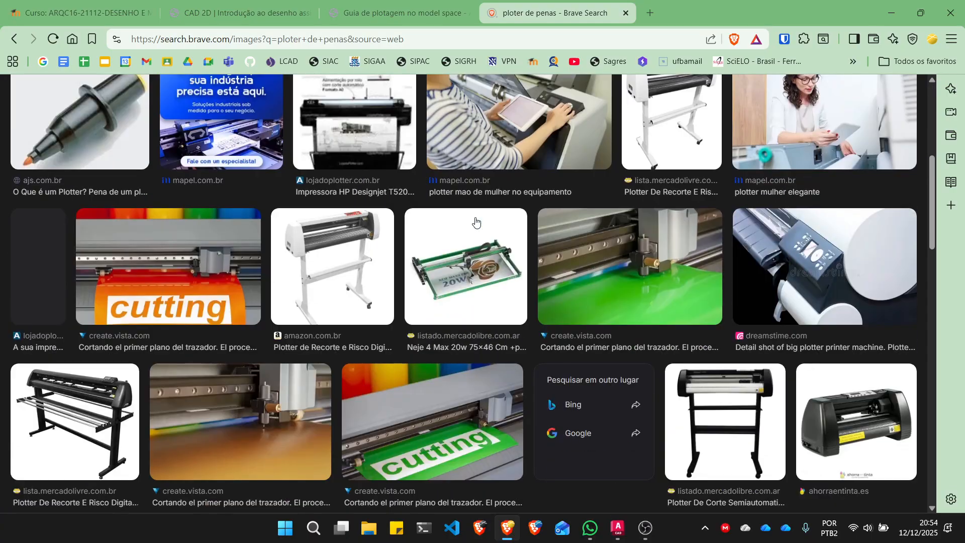
pyautogui.scroll(-15, 474, 221)
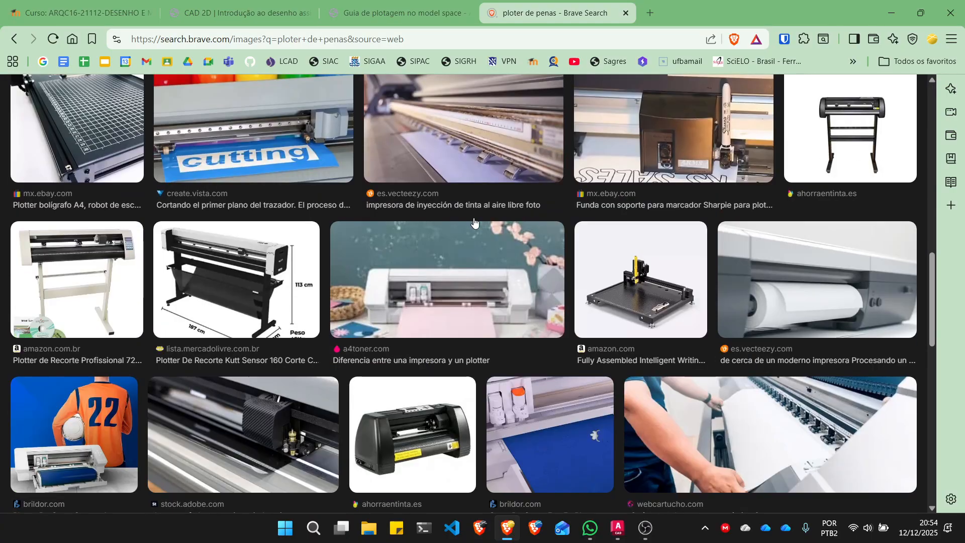
pyautogui.scroll(-3, 474, 221)
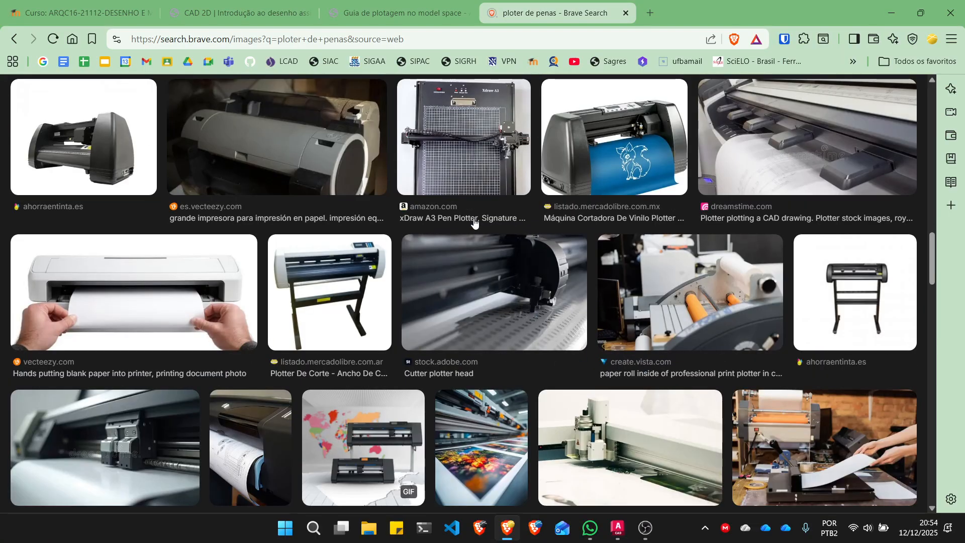
pyautogui.scroll(-3, 402, 232)
pyautogui.scroll(3, 363, 236)
pyautogui.scroll(10, 398, 283)
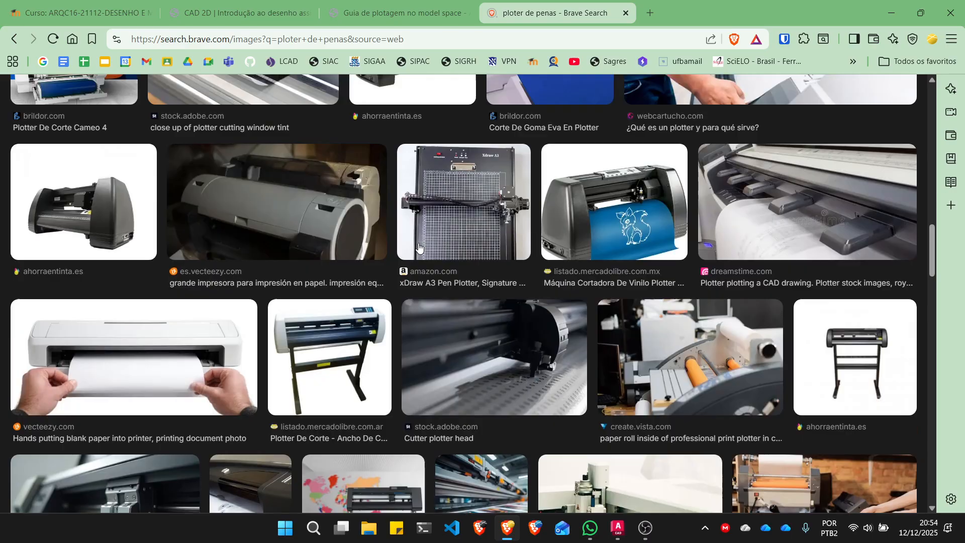
pyautogui.scroll(3, 419, 247)
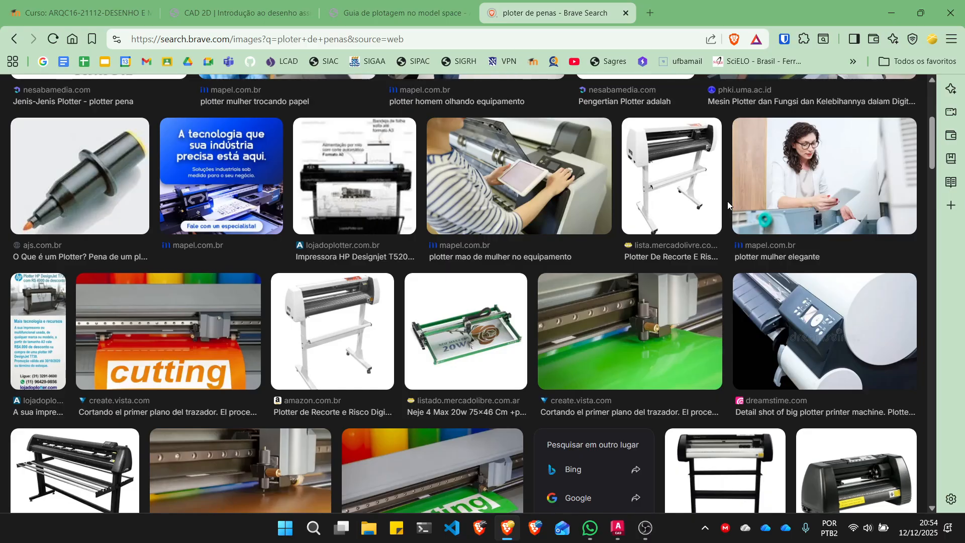
pyautogui.scroll(5, 727, 201)
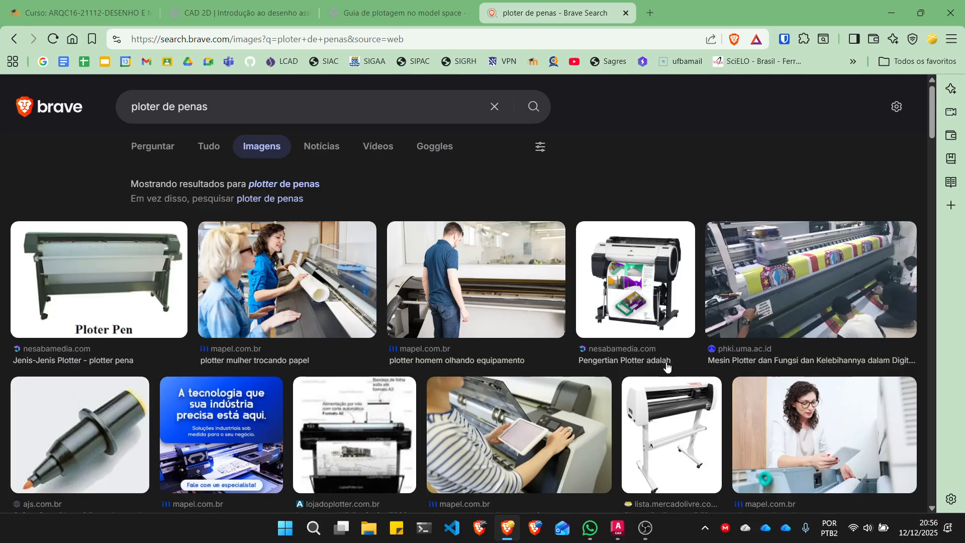
# - Switch to AutoCAD, open Layout1 and activate model space inside its viewport
pyautogui.click(617, 528)
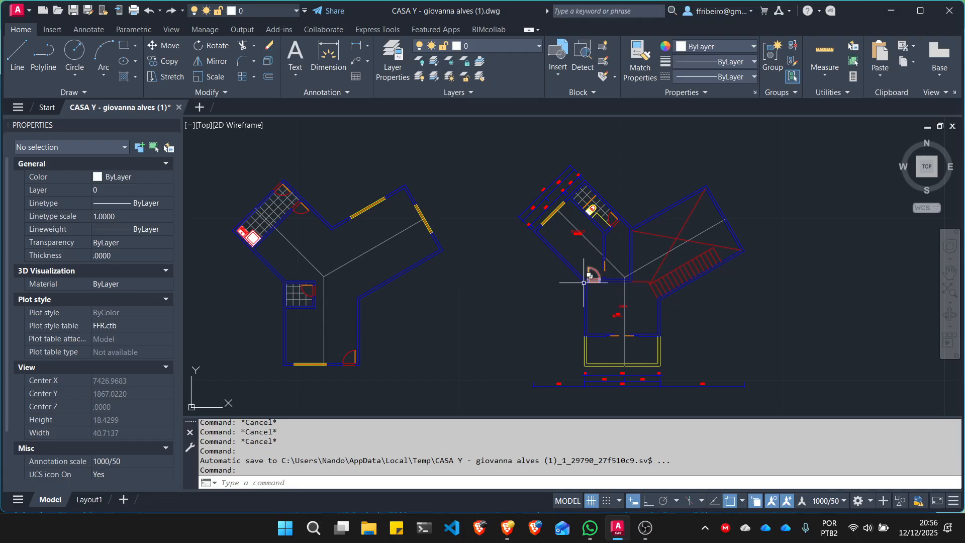
pyautogui.click(83, 500)
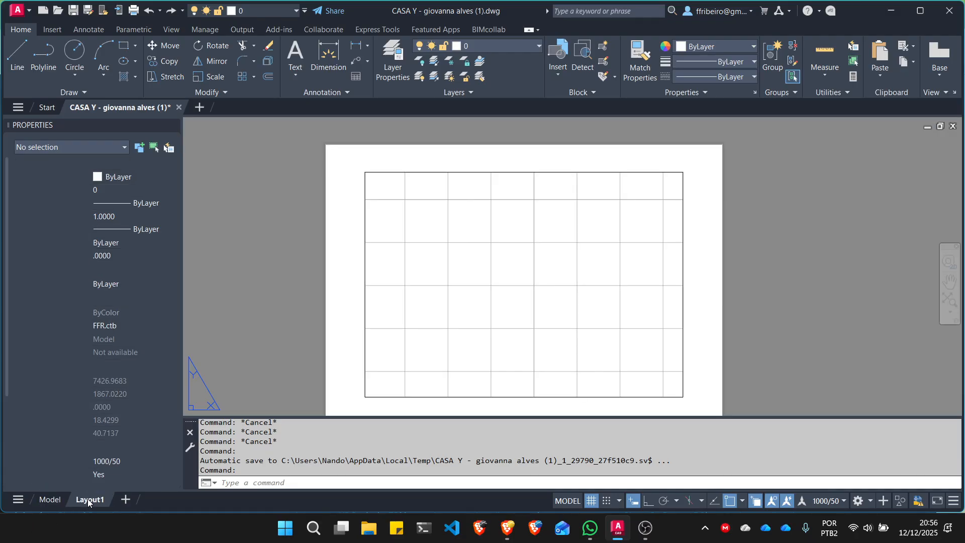
pyautogui.doubleClick(497, 212)
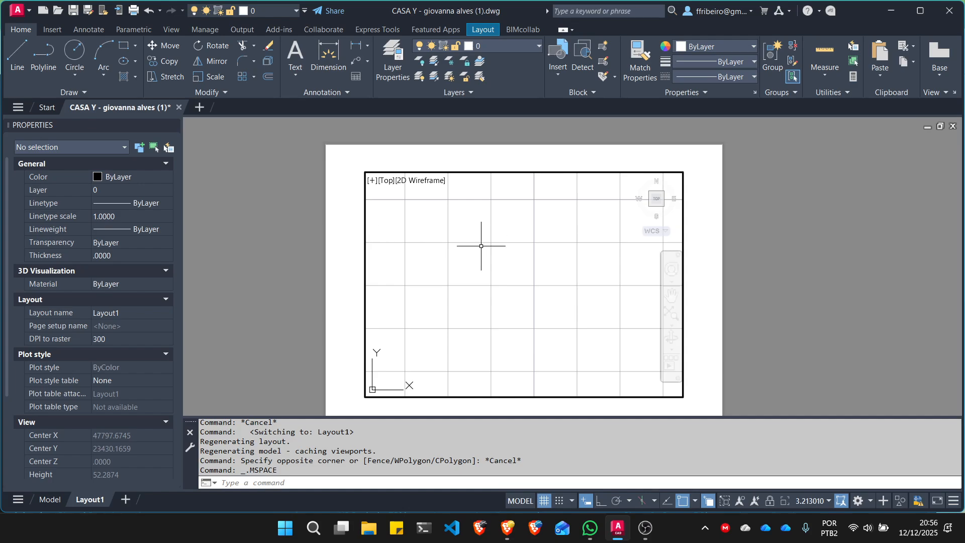
pyautogui.click(503, 264)
pyautogui.scroll(-4, 502, 263)
pyautogui.scroll(-2, 503, 264)
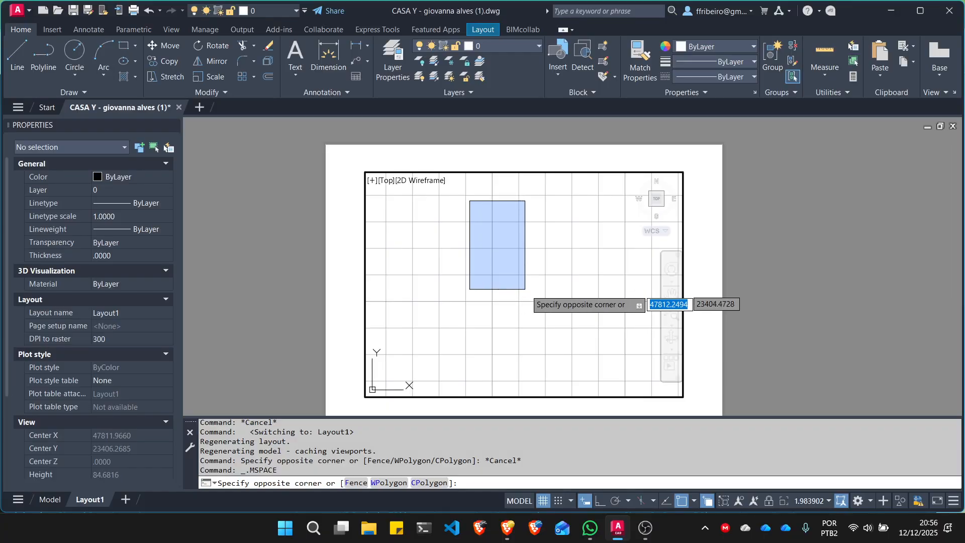
pyautogui.press('Escape')
pyautogui.press('Escape')
pyautogui.scroll(-6, 531, 294)
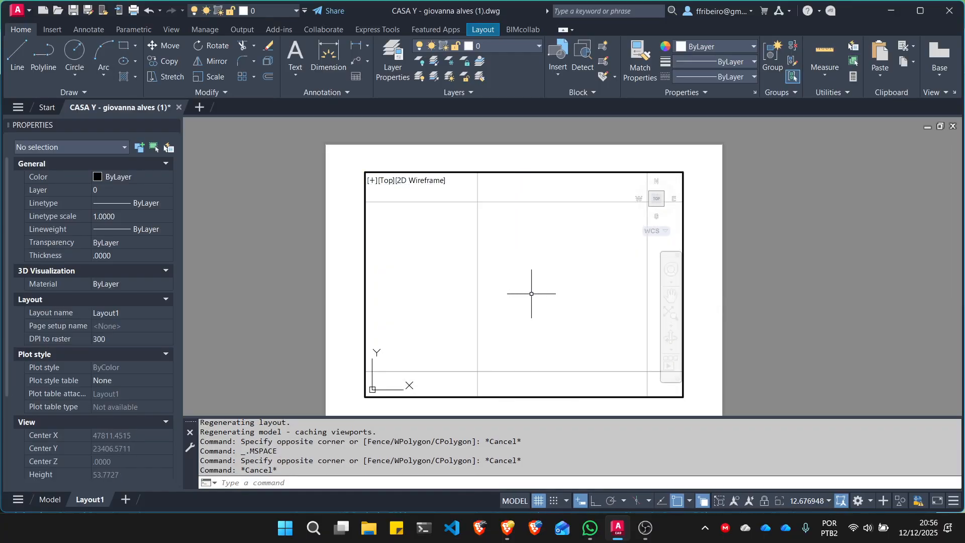
pyautogui.scroll(-20, 532, 293)
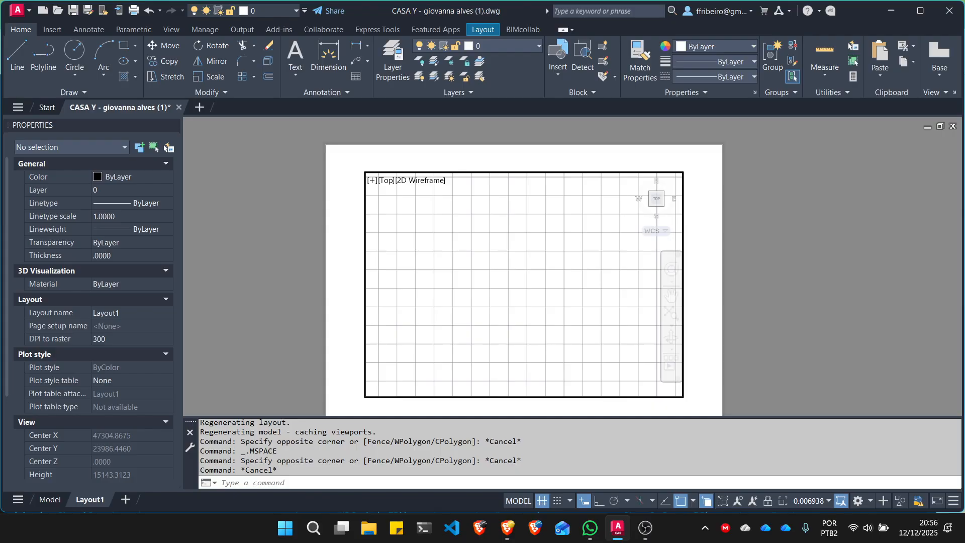
pyautogui.scroll(16, 531, 293)
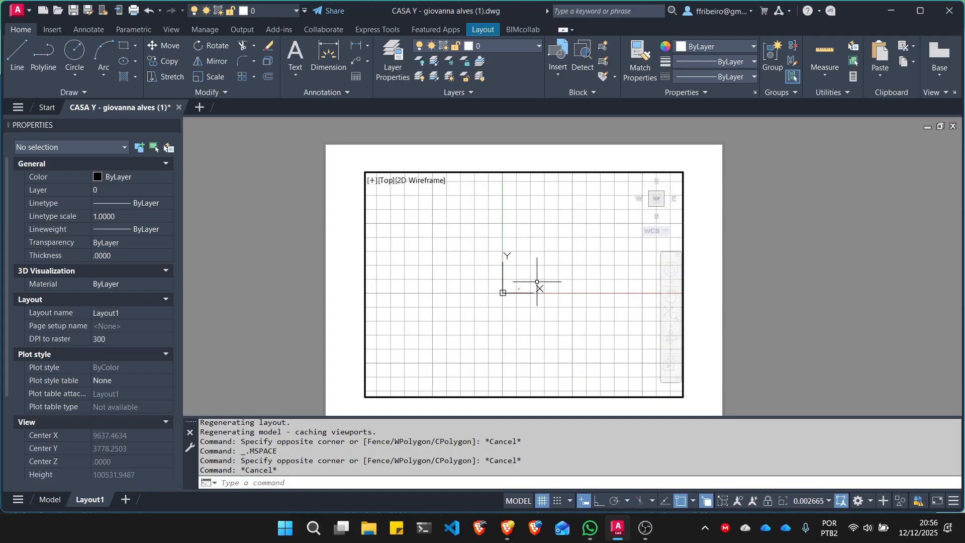
# - Zoom the layout viewport to the drawing extents and frame the floor plan containing SUITE 01 and SALA
pyautogui.write('z')
pyautogui.press('Return')
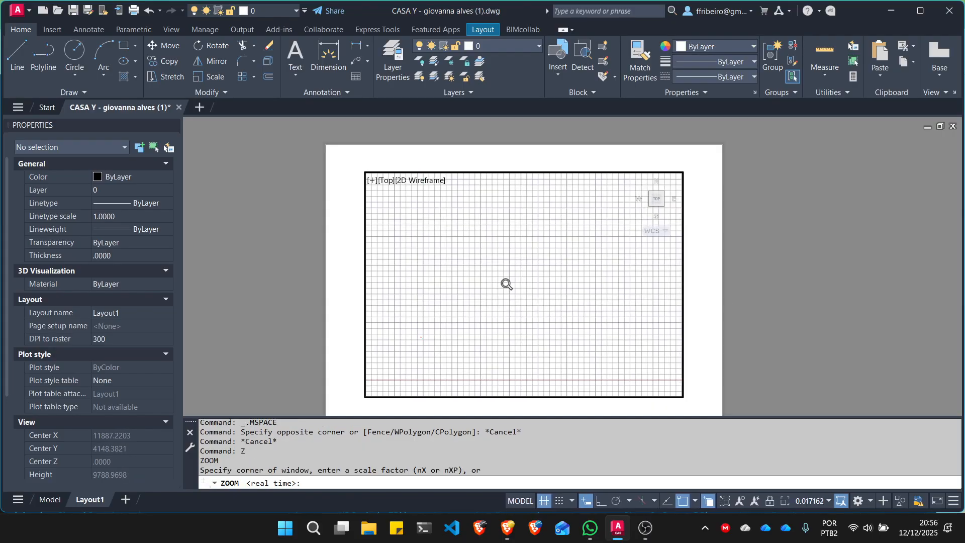
pyautogui.write('e')
pyautogui.press('Return')
pyautogui.moveTo(491, 279); pyautogui.dragTo(566, 316, button='middle')
pyautogui.scroll(4, 552, 292)
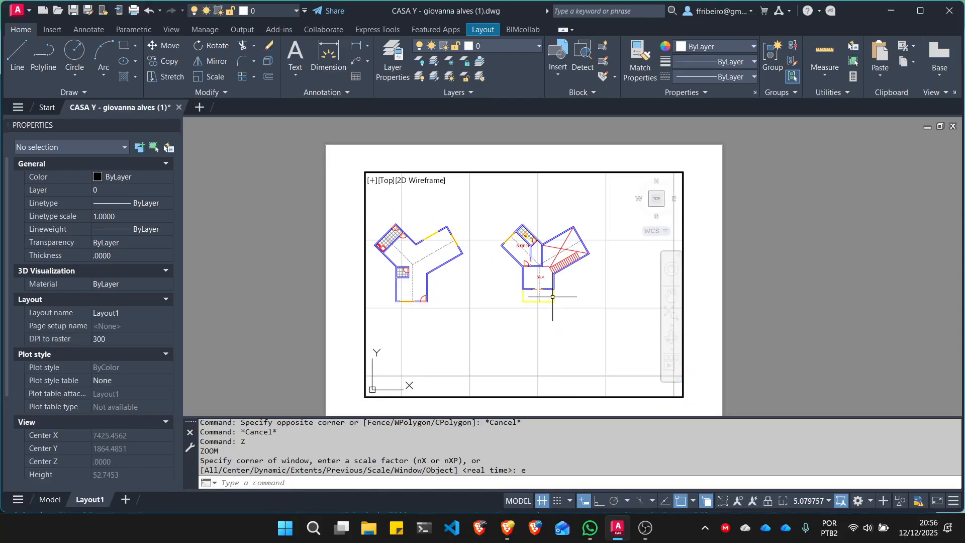
pyautogui.moveTo(552, 267); pyautogui.dragTo(554, 295, button='middle')
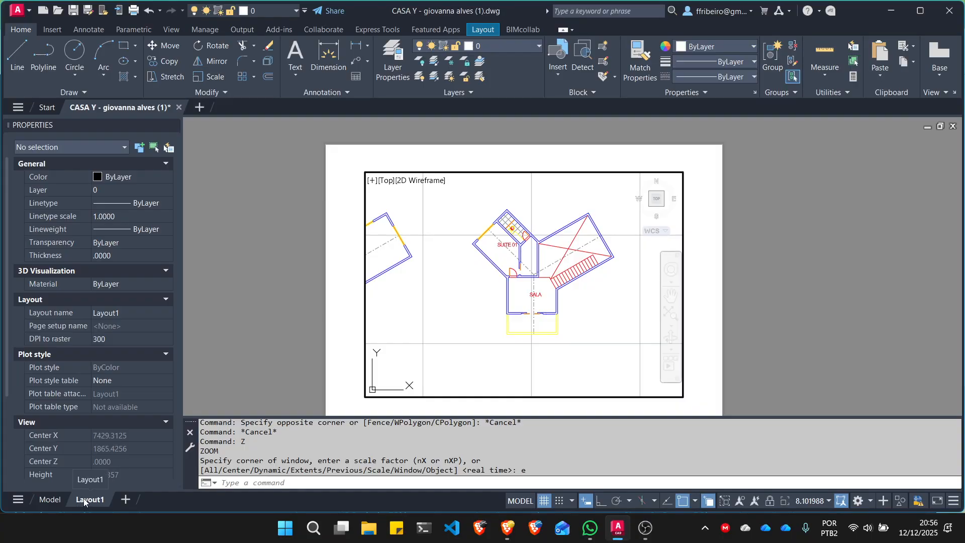
# - Compare the drawing in model space with how the floor plan appears in the Layout1 viewport
pyautogui.click(43, 500)
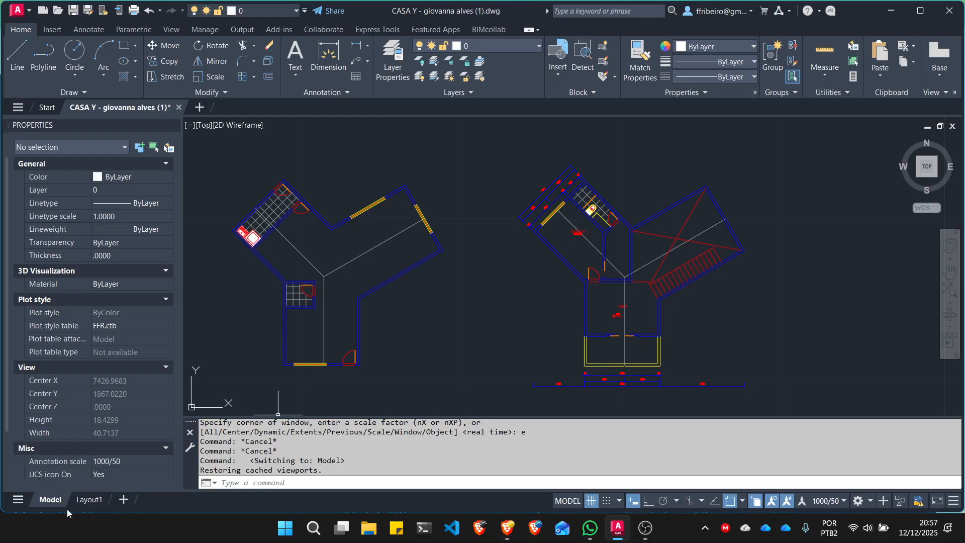
pyautogui.click(90, 500)
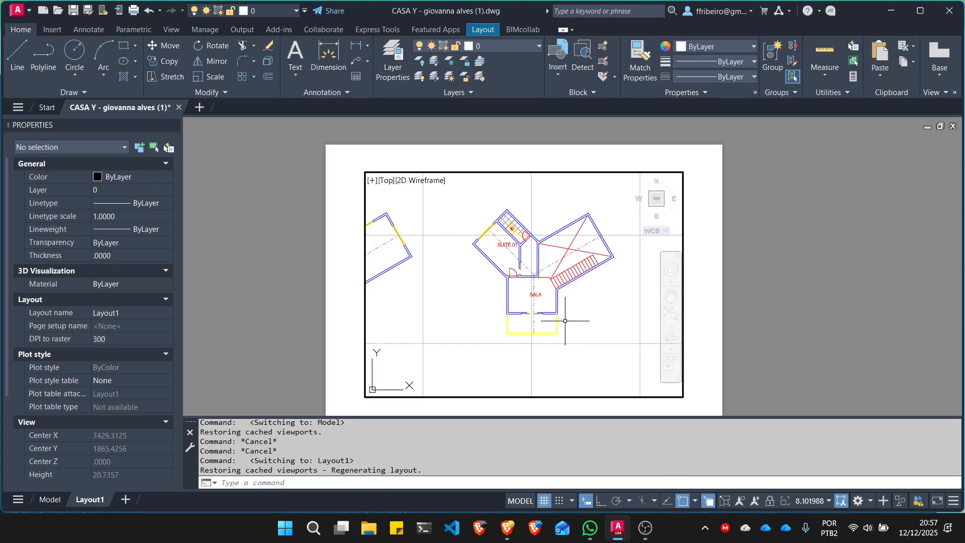
pyautogui.scroll(4, 498, 261)
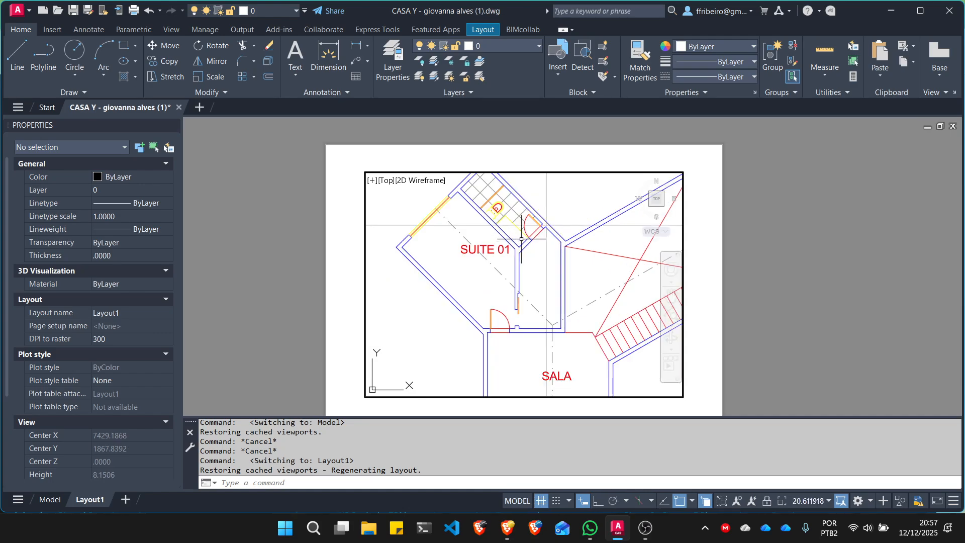
pyautogui.scroll(-1, 491, 246)
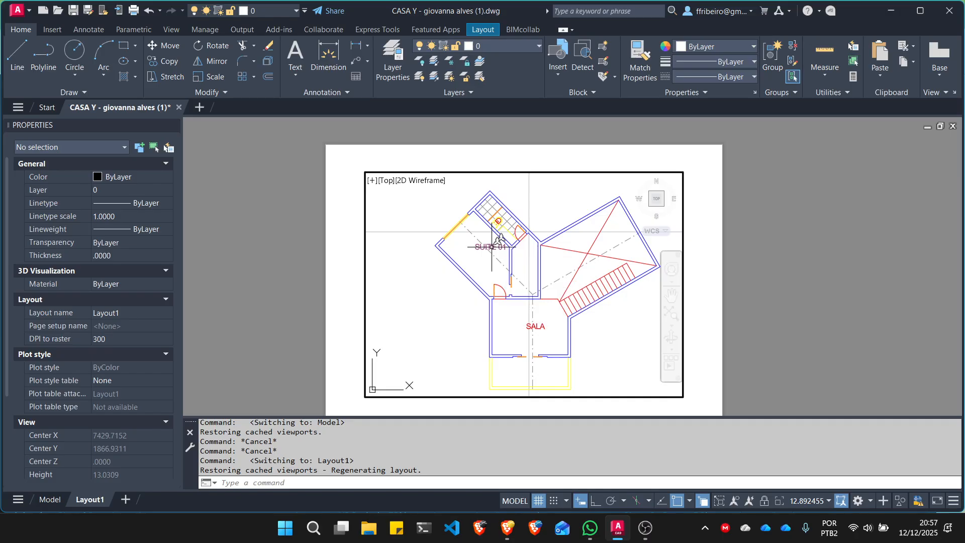
# - In model space, move the floor plan with the stairs and its dimensions horizontally, farther away from the other plan
pyautogui.click(50, 499)
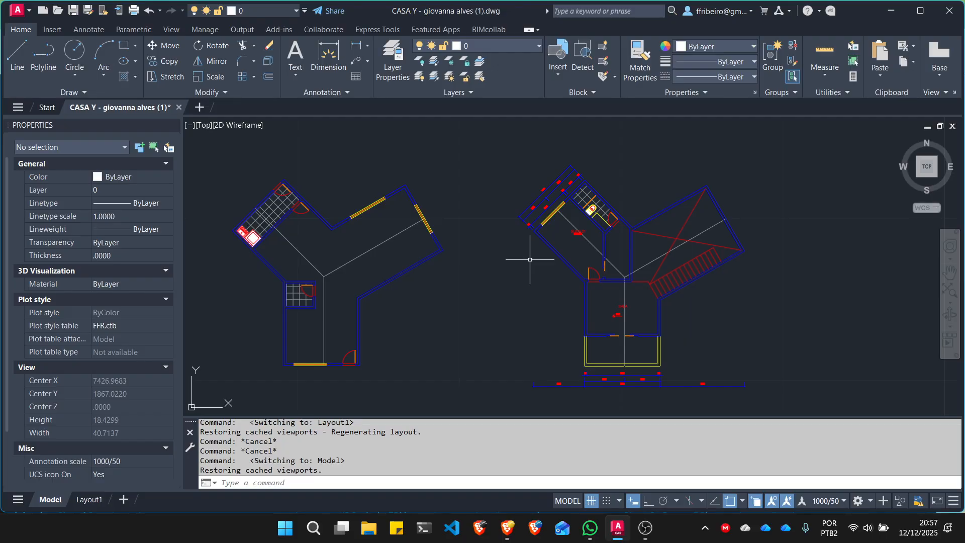
pyautogui.scroll(-5, 455, 196)
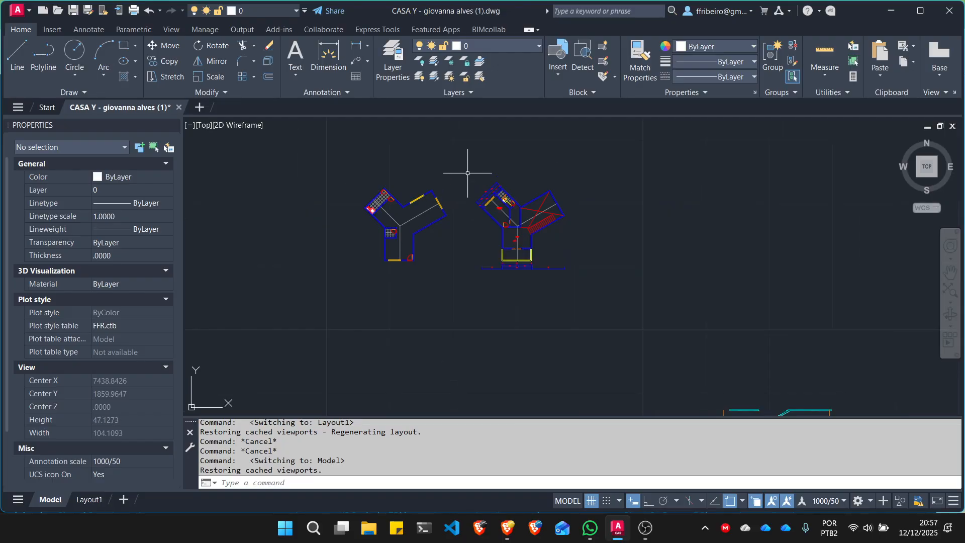
pyautogui.click(467, 169)
pyautogui.click(574, 280)
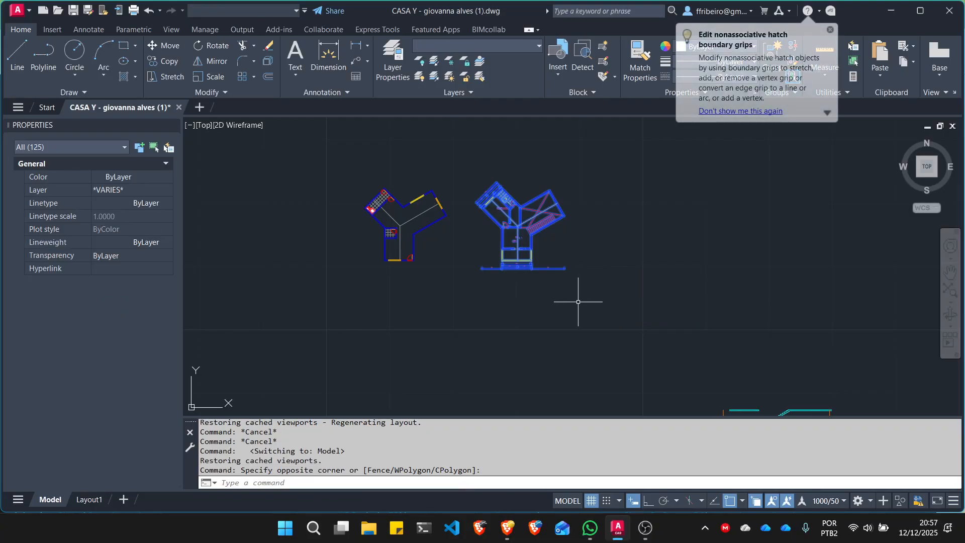
pyautogui.write('m')
pyautogui.press('Return')
pyautogui.click(551, 301)
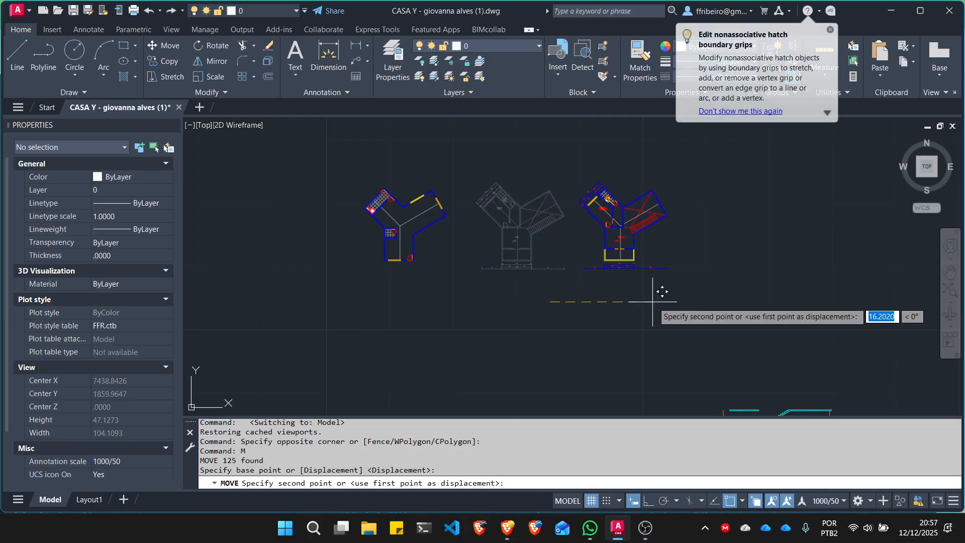
pyautogui.click(658, 302)
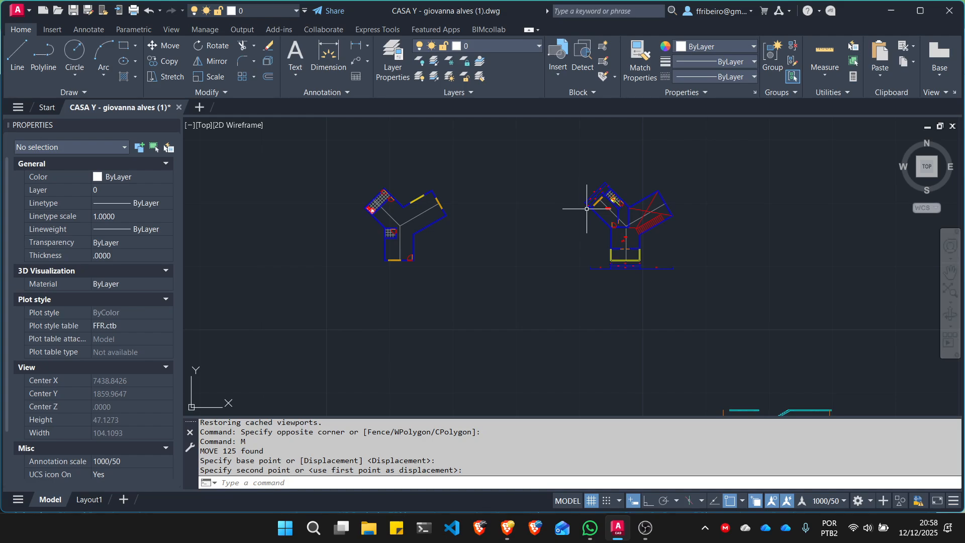
# - Switch to the browser and open the "Material para download" page from the CAD 2D course notes
pyautogui.click(507, 527)
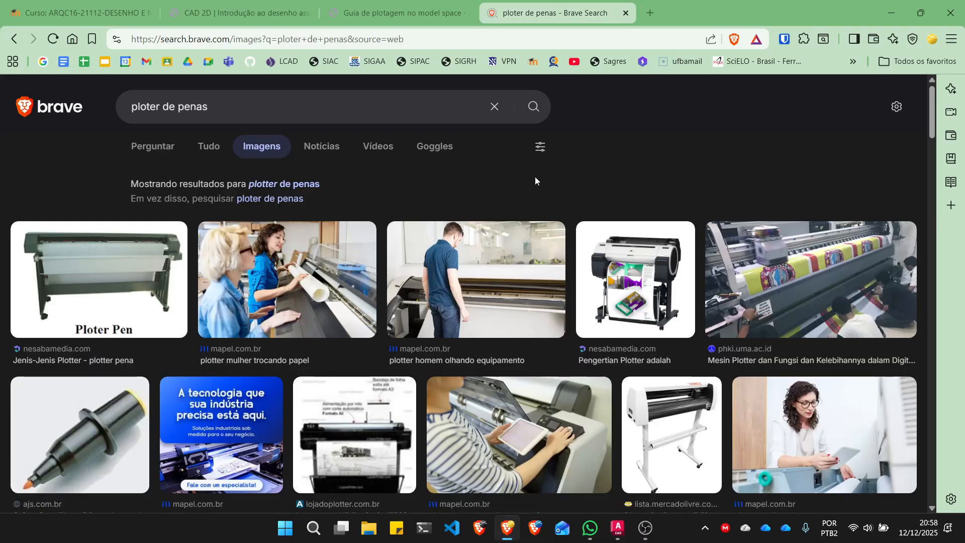
pyautogui.click(236, 12)
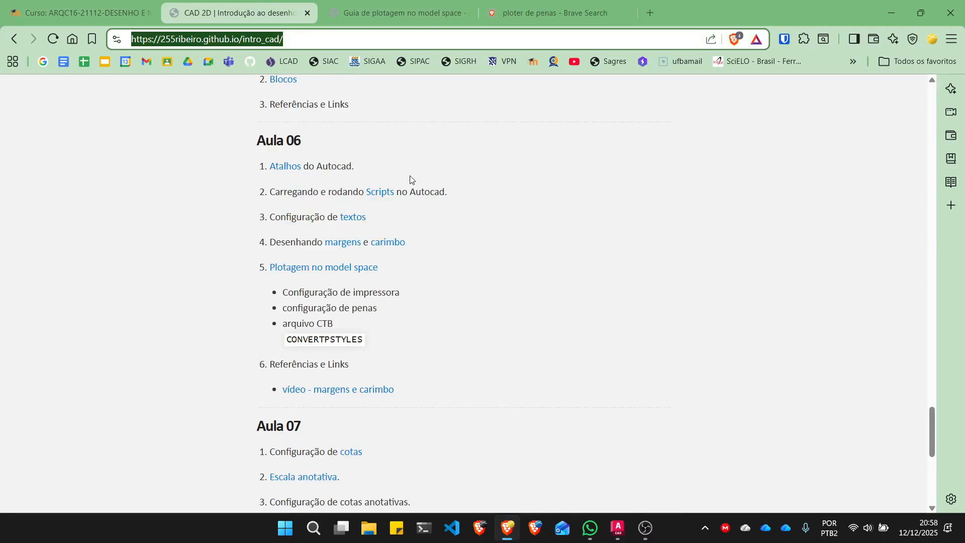
pyautogui.scroll(20, 410, 179)
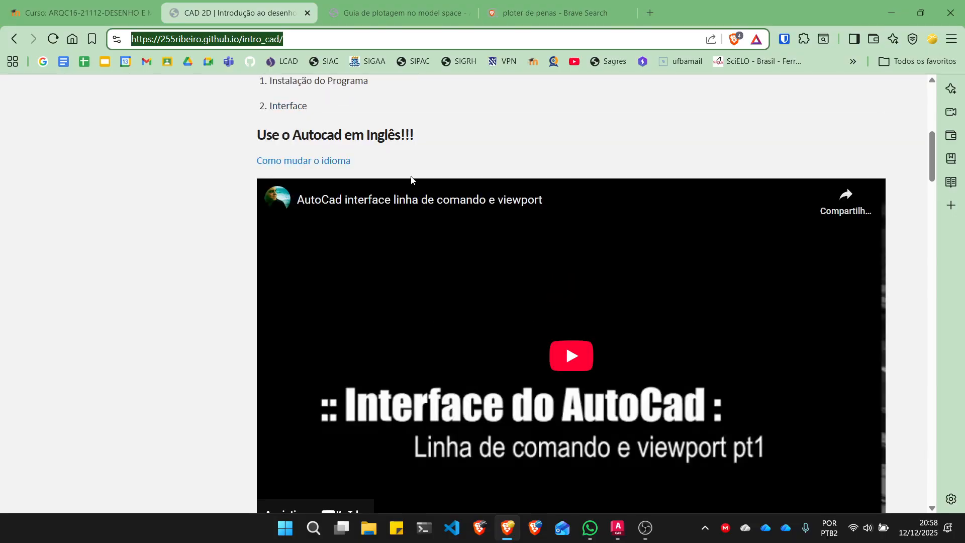
pyautogui.scroll(8, 411, 177)
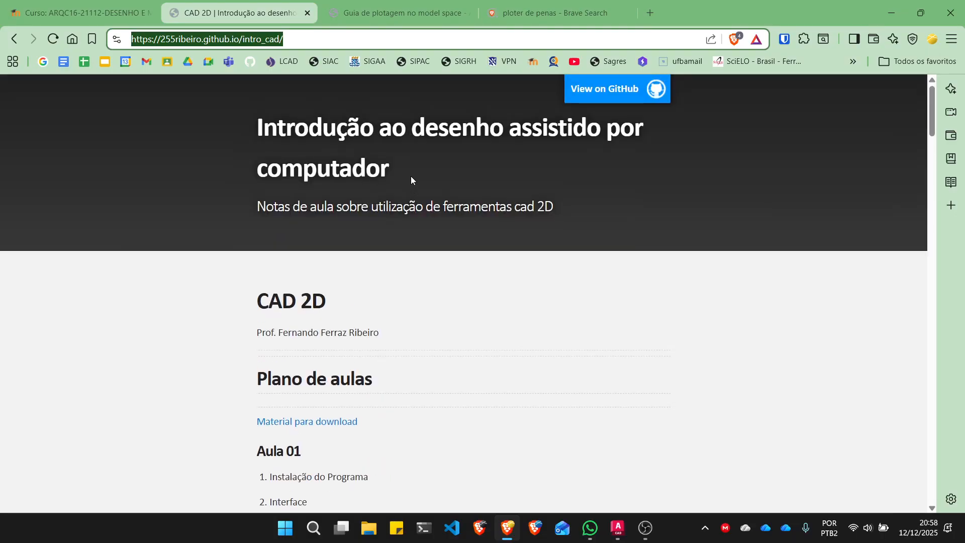
pyautogui.click(336, 423)
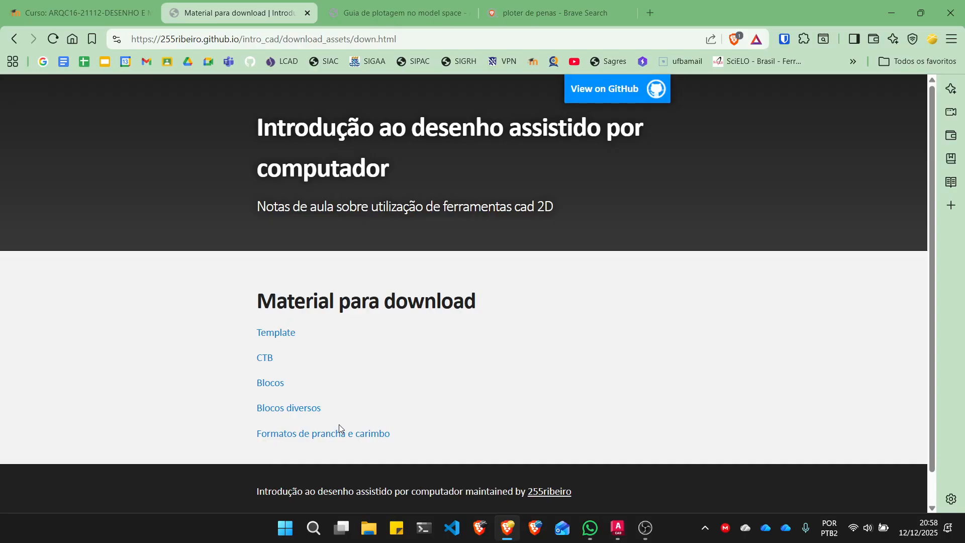
# - Reopen the "Material para download" page and save the "Formatos de prancha e carimbo" file FORMATOS_A_DINAMICOS_mm_2025.dwg to Downloads
pyautogui.click(14, 39)
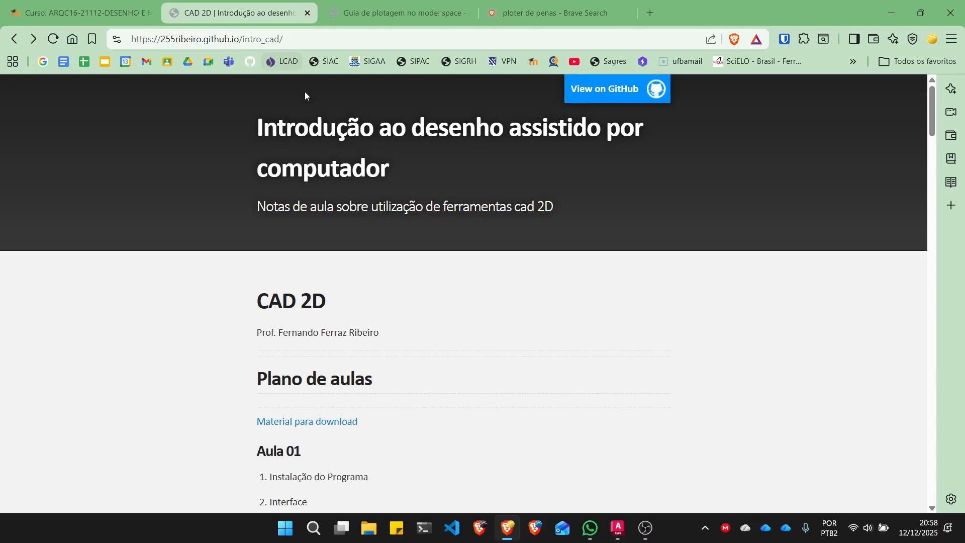
pyautogui.click(330, 425)
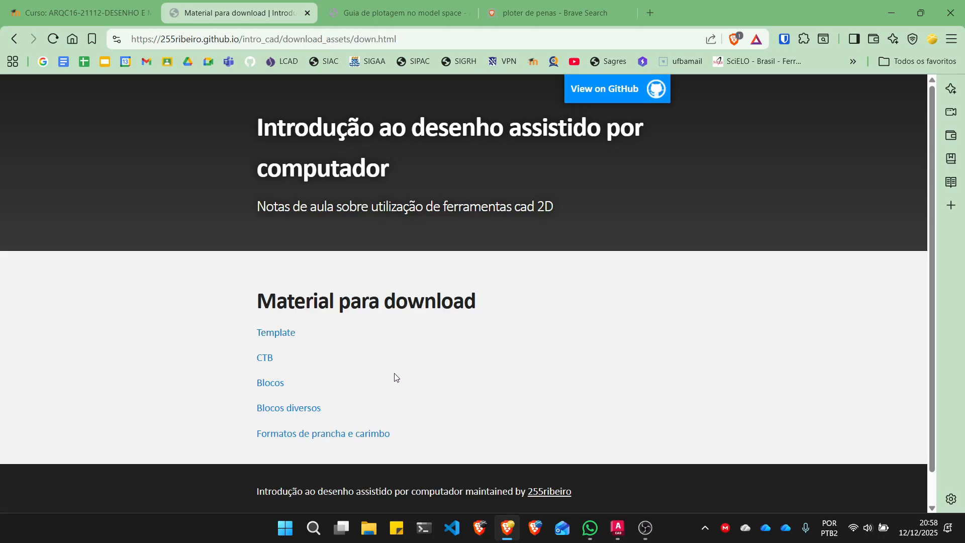
pyautogui.scroll(-1, 401, 372)
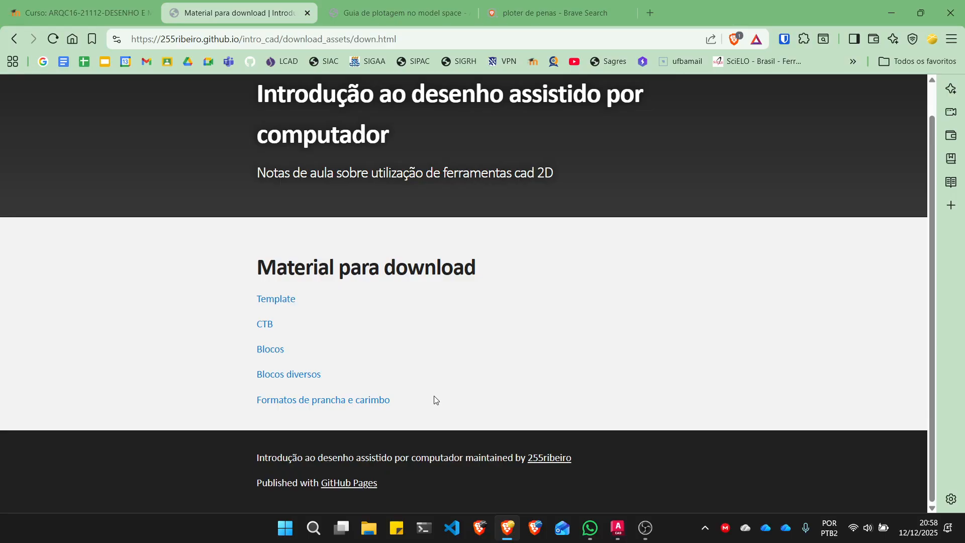
pyautogui.rightClick(348, 404)
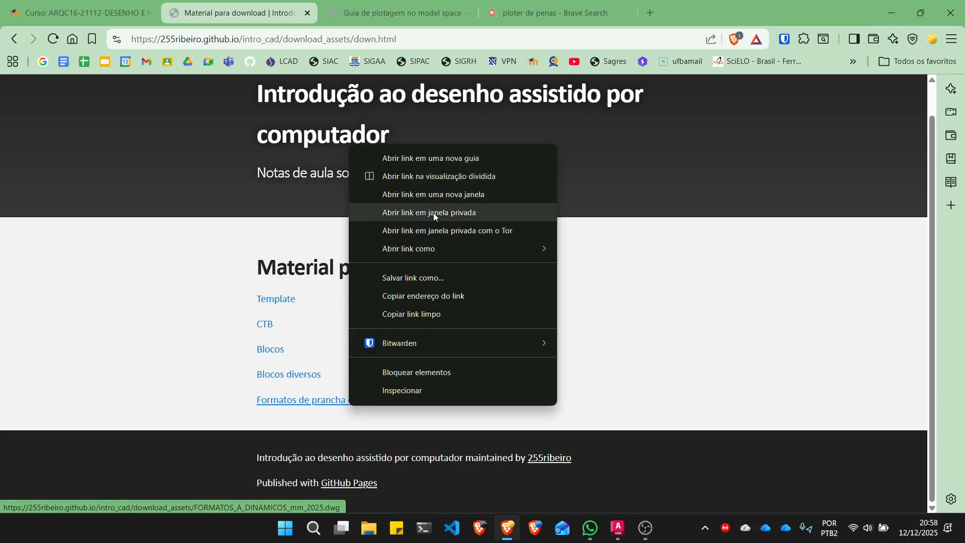
pyautogui.click(427, 280)
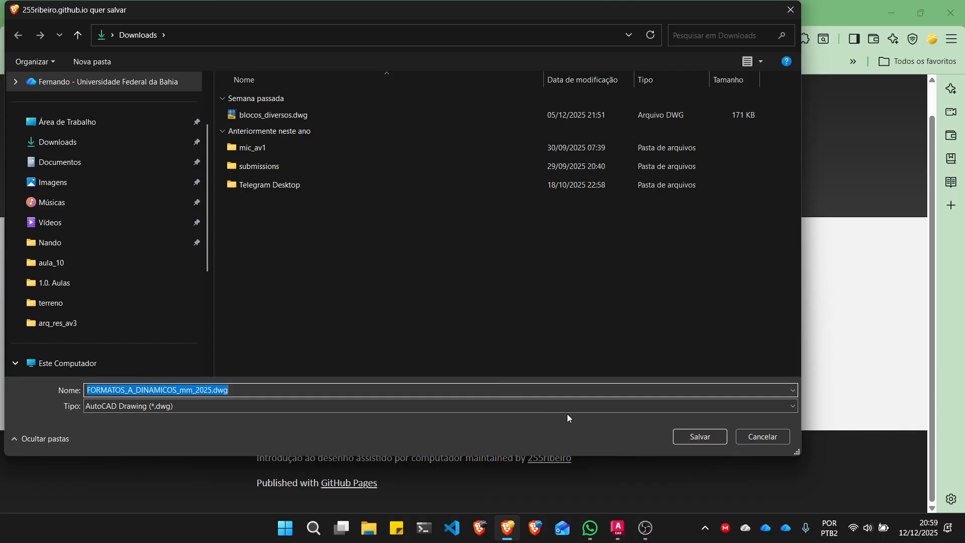
pyautogui.click(688, 435)
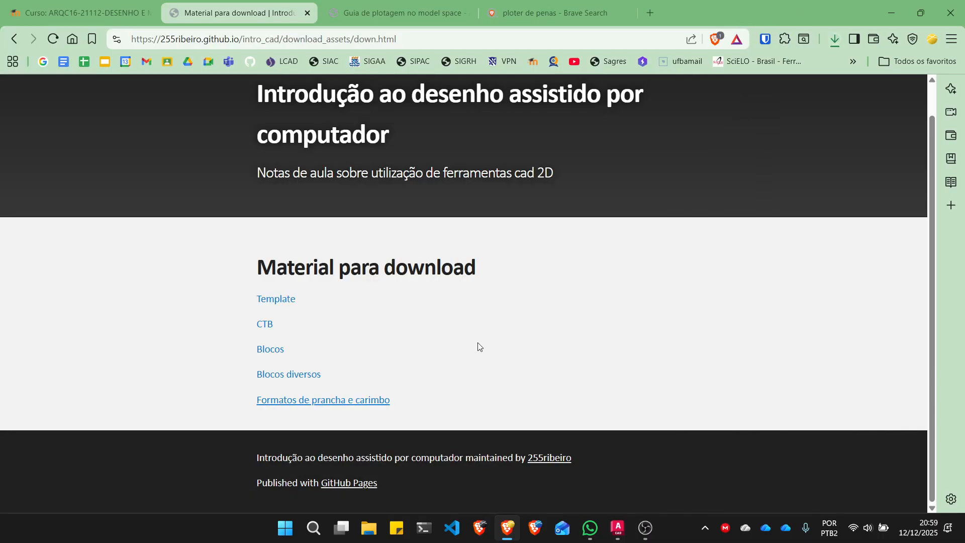
# - Save the linked CTB plot style file intro_cad.ctb to the Downloads folder
pyautogui.rightClick(264, 324)
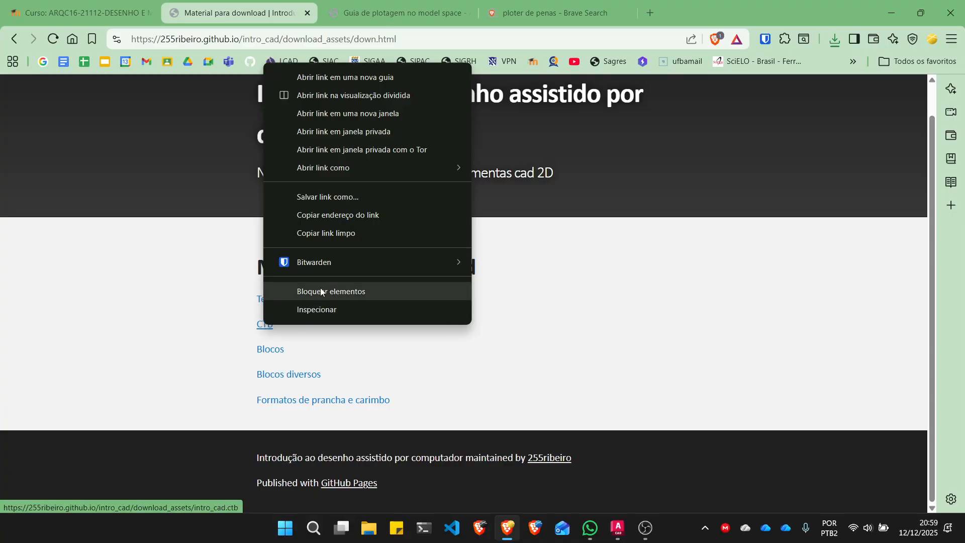
pyautogui.click(329, 196)
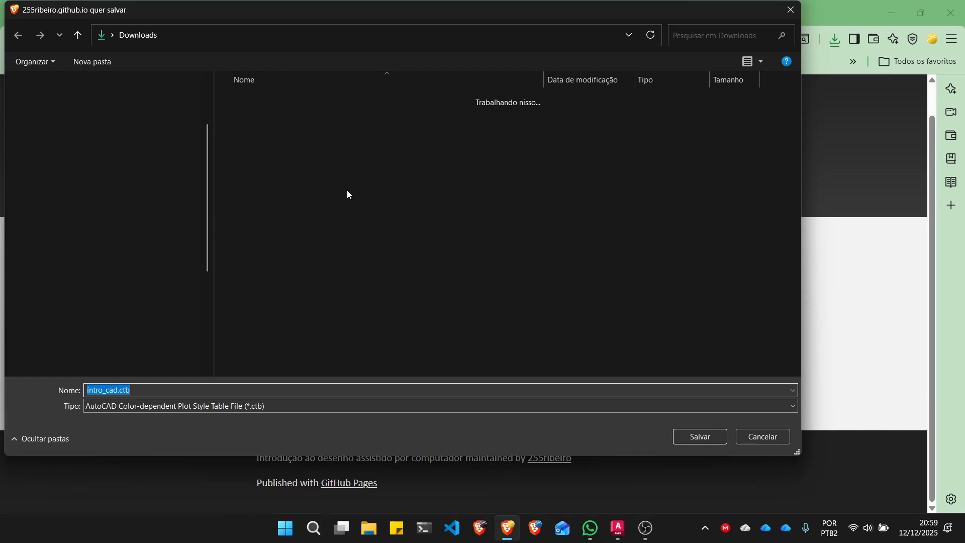
pyautogui.click(699, 436)
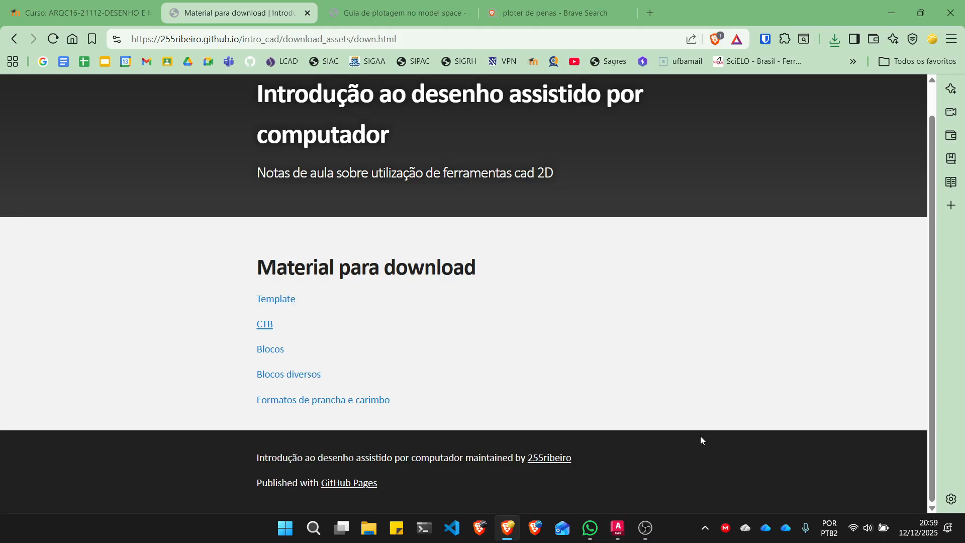
# - Switch to AutoCAD and frame the floor plan with the stairs and dimensions in model space
pyautogui.click(623, 527)
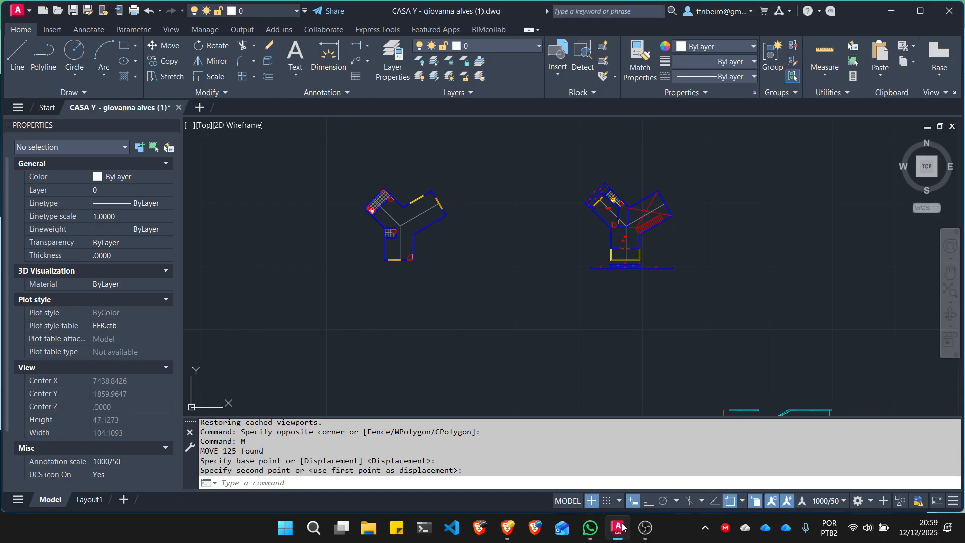
pyautogui.scroll(2, 537, 305)
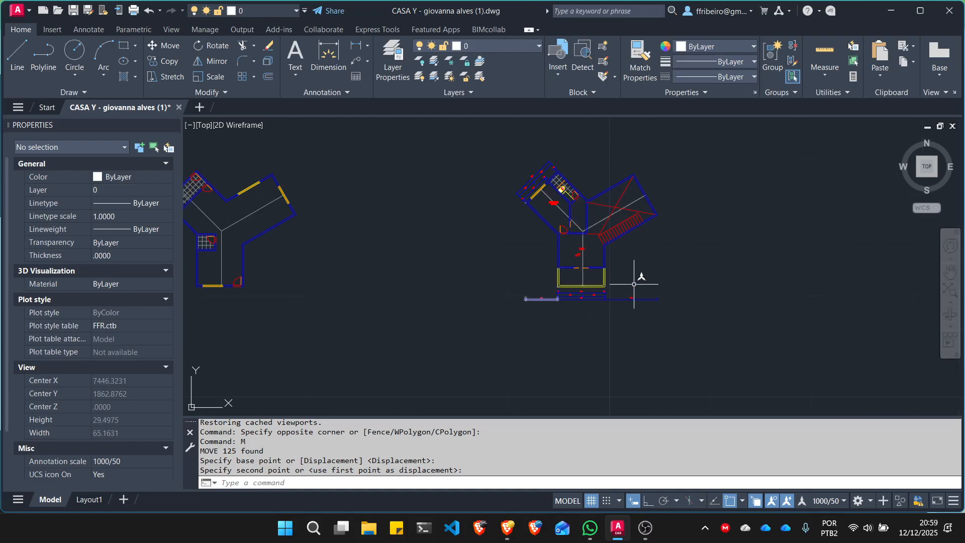
pyautogui.moveTo(739, 204); pyautogui.dragTo(695, 220, button='middle')
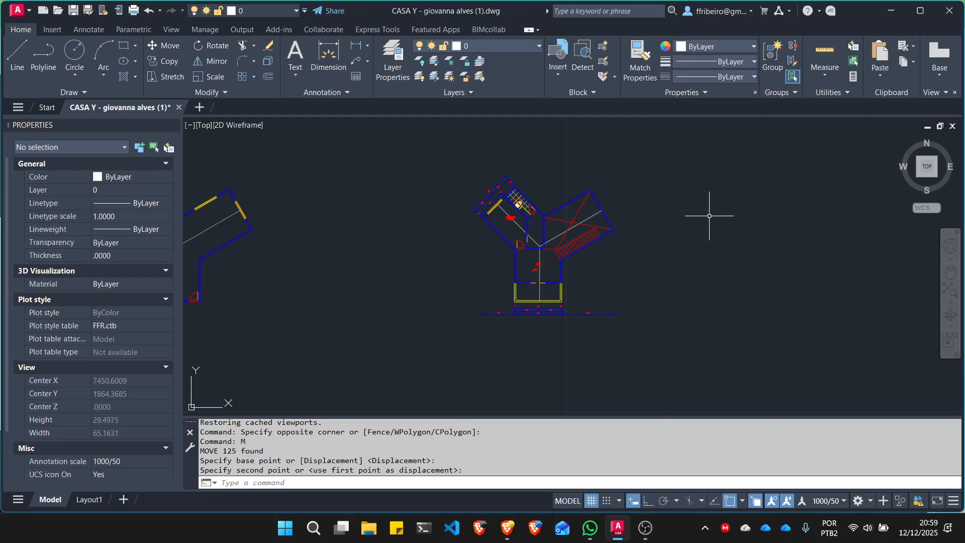
pyautogui.press('Escape')
pyautogui.click(410, 152)
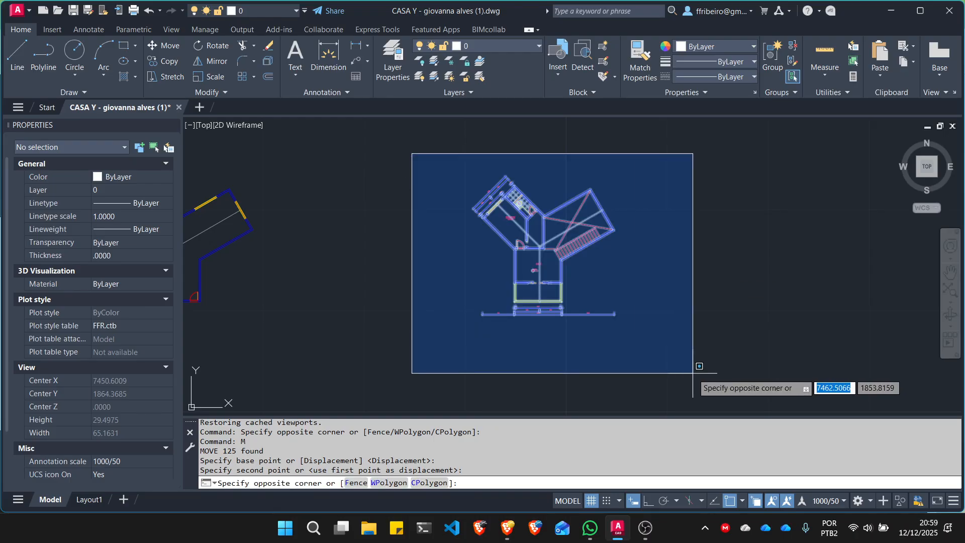
pyautogui.click(694, 361)
pyautogui.write('m')
pyautogui.press('Return')
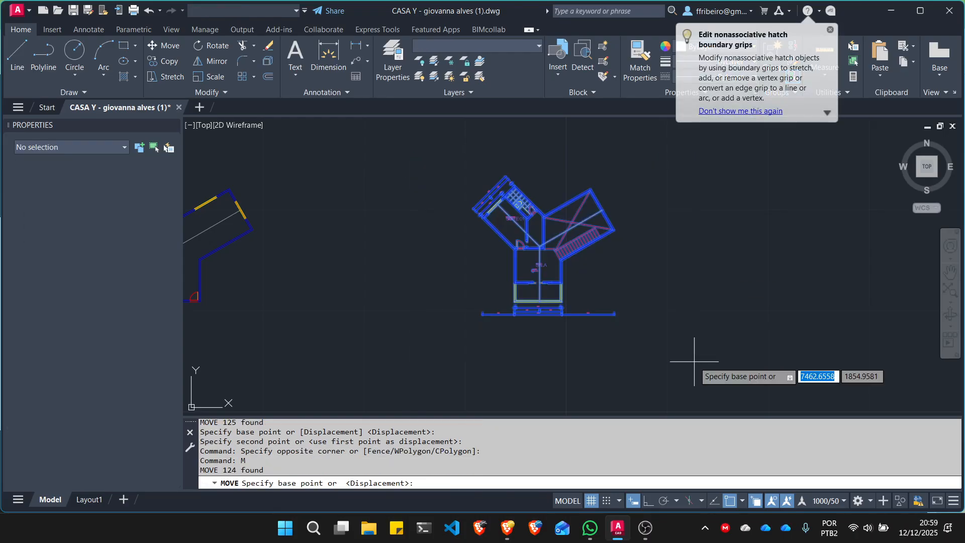
pyautogui.click(636, 346)
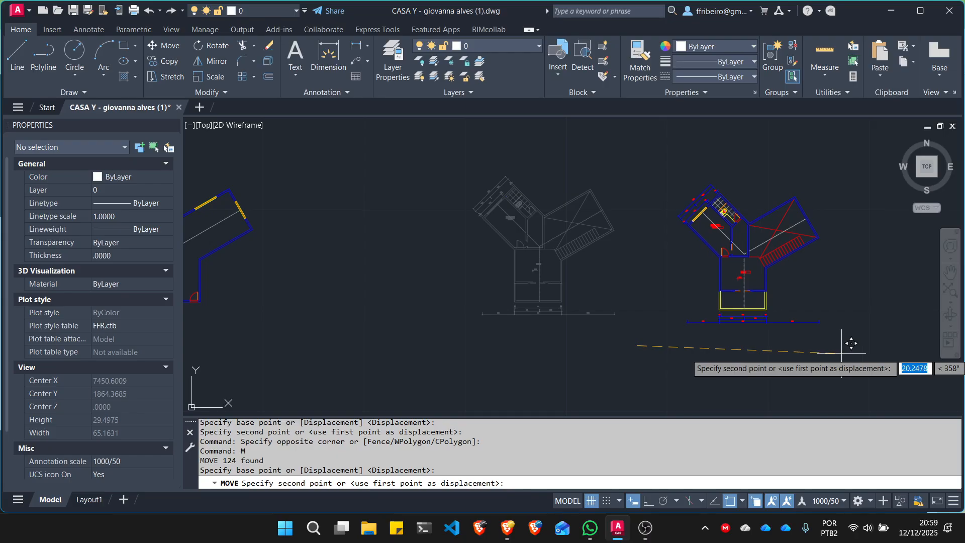
pyautogui.press('Escape')
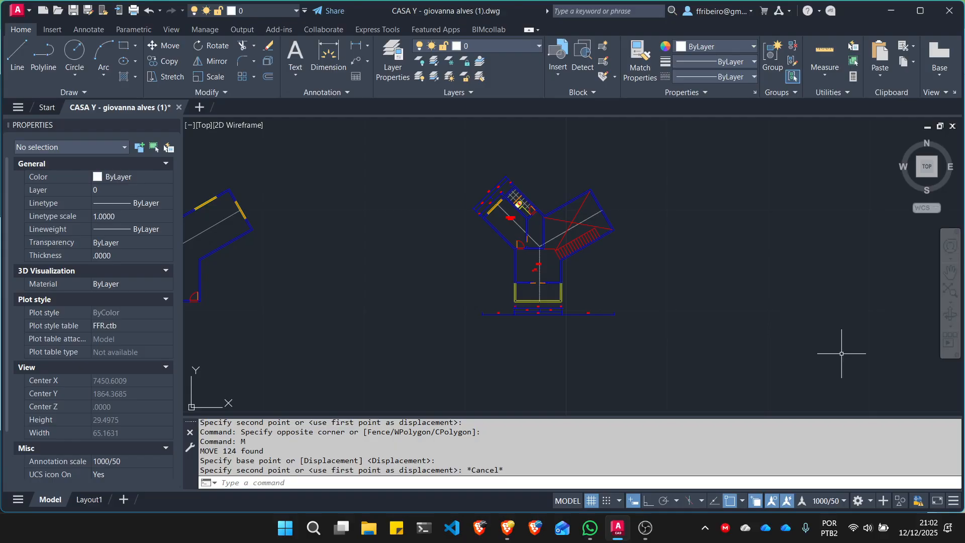
# - Start the Insert block command and display the block libraries in the Blocks palette
pyautogui.click(52, 29)
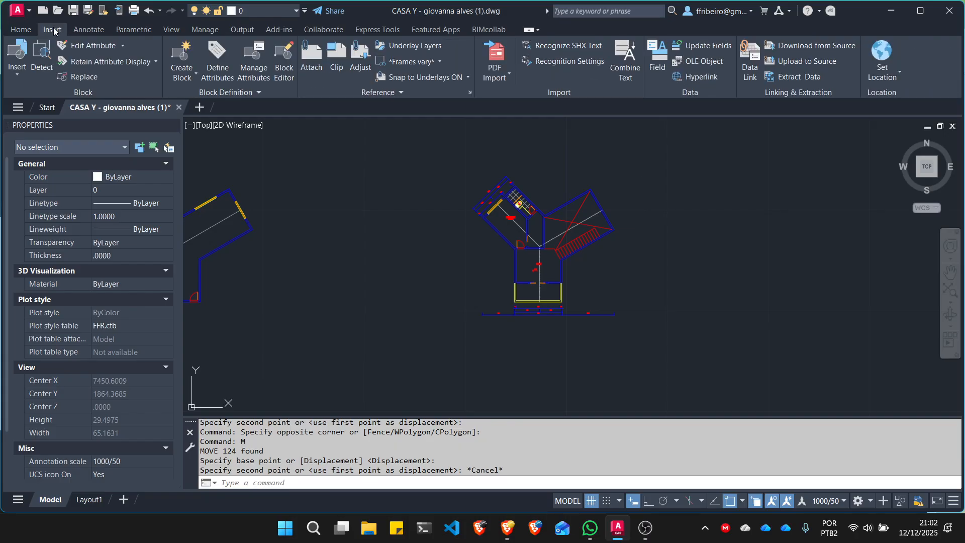
pyautogui.press('Escape')
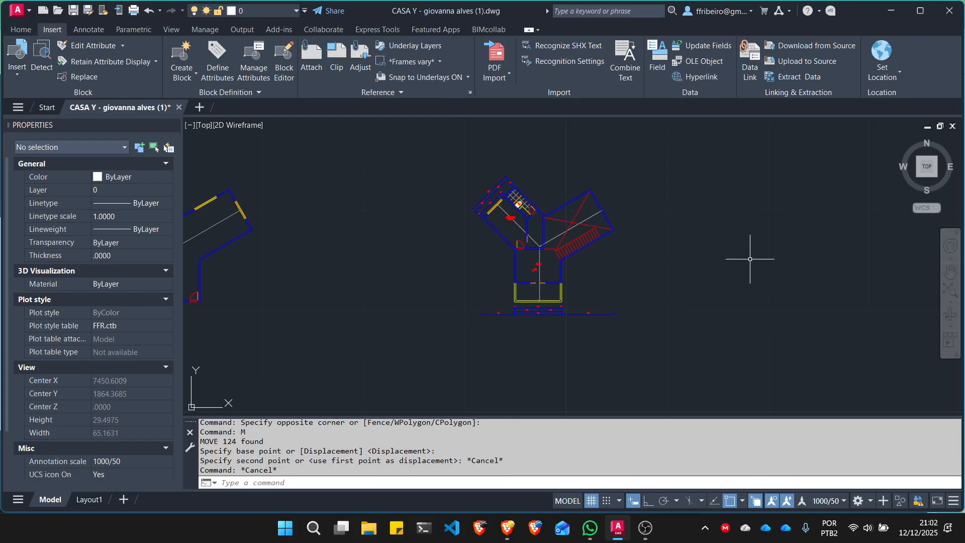
pyautogui.write('i')
pyautogui.press('Return')
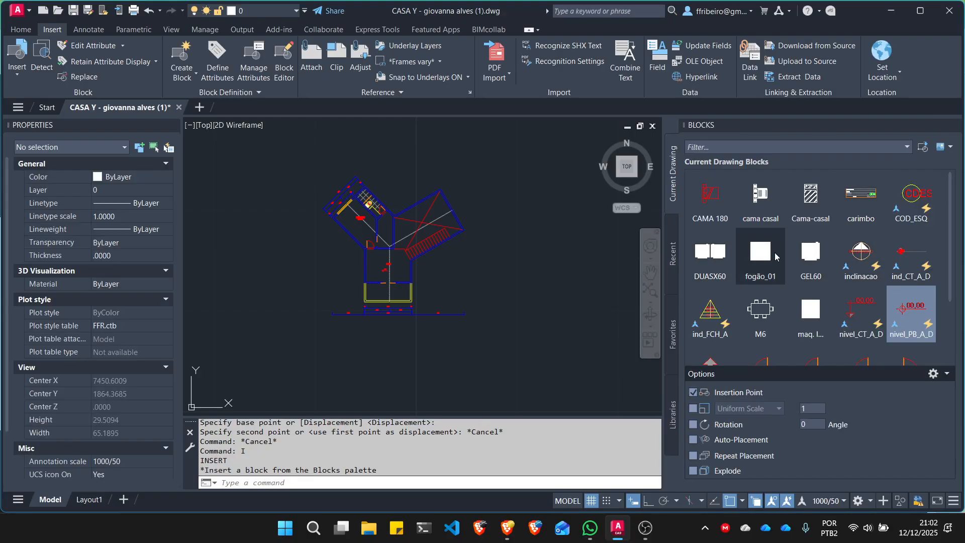
pyautogui.click(672, 414)
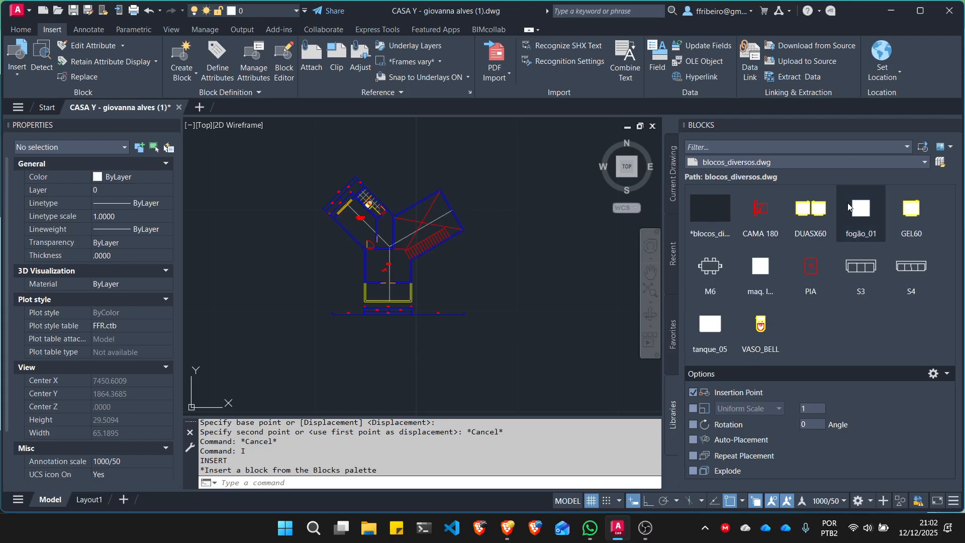
pyautogui.click(925, 162)
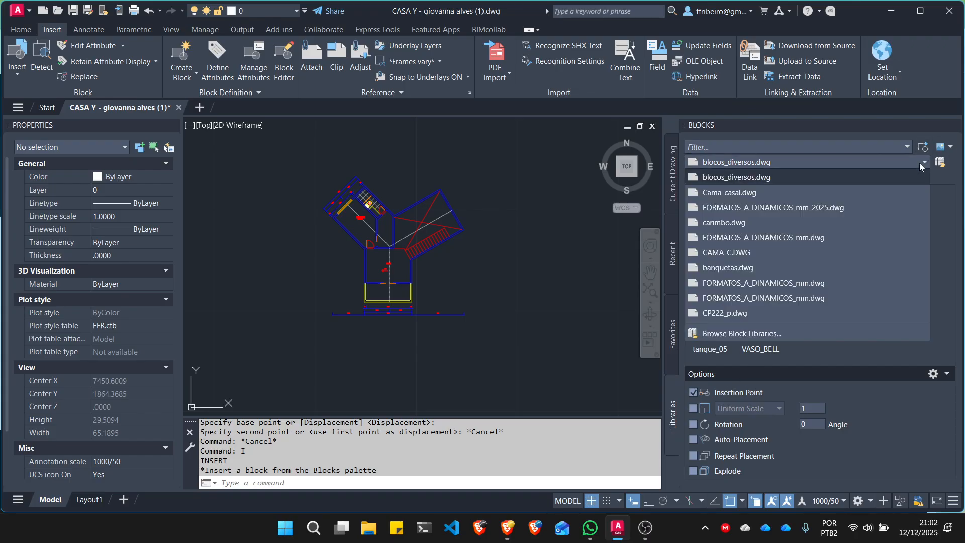
pyautogui.click(751, 334)
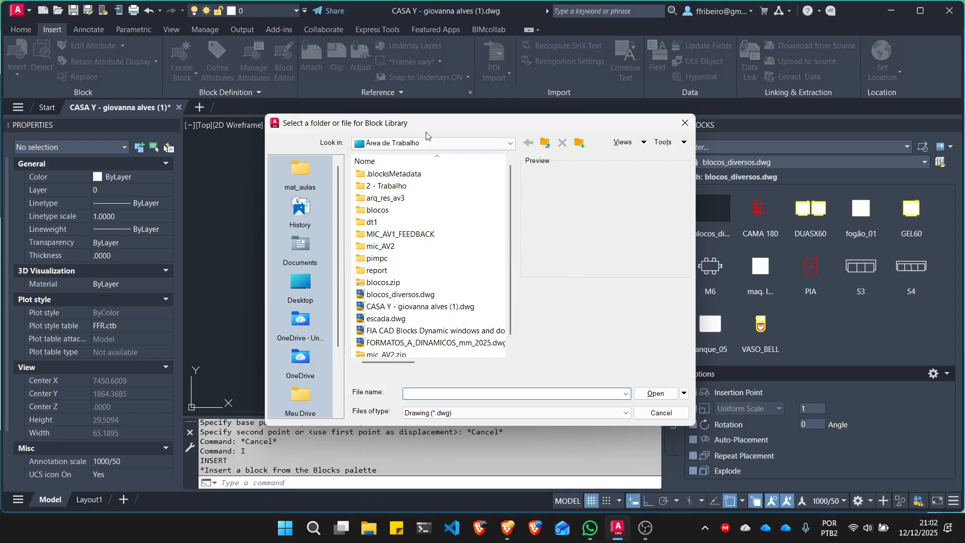
pyautogui.click(447, 142)
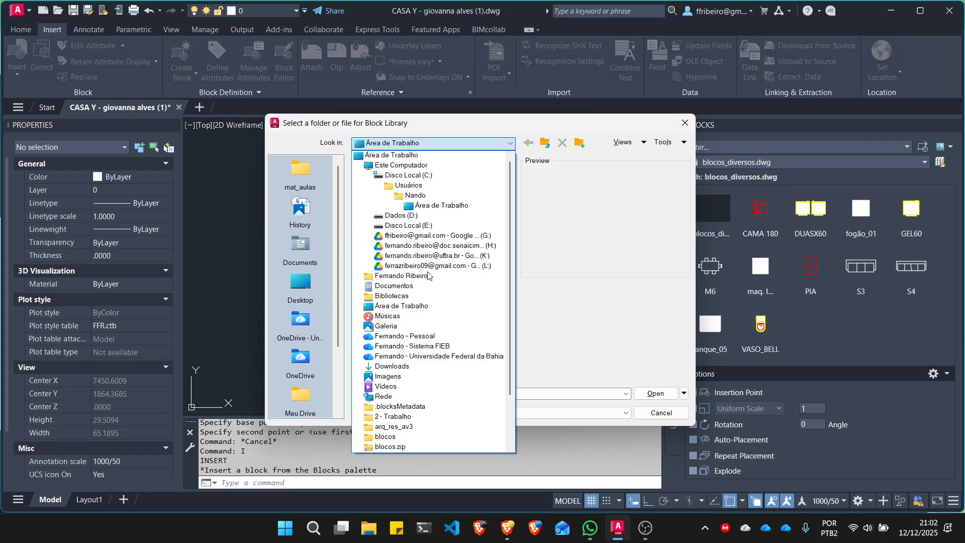
pyautogui.click(426, 366)
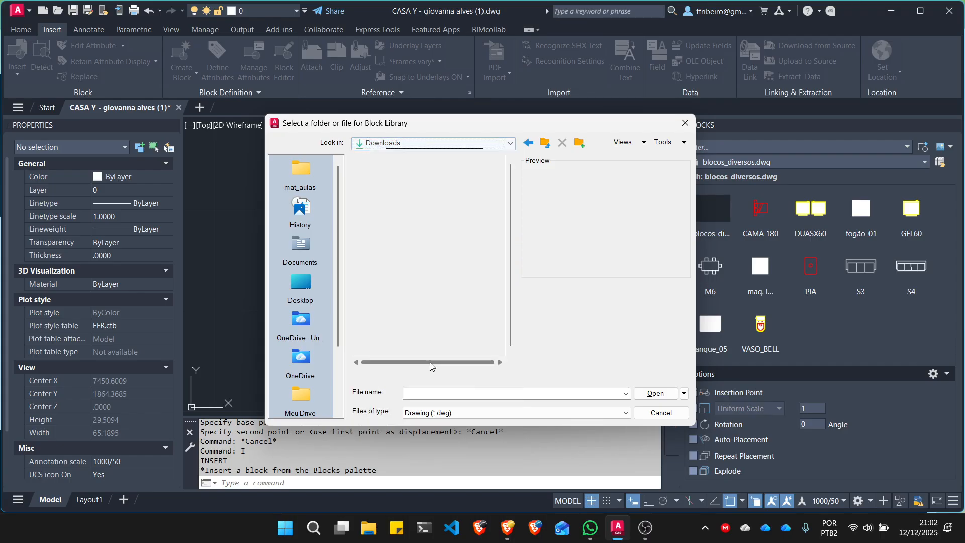
pyautogui.click(432, 187)
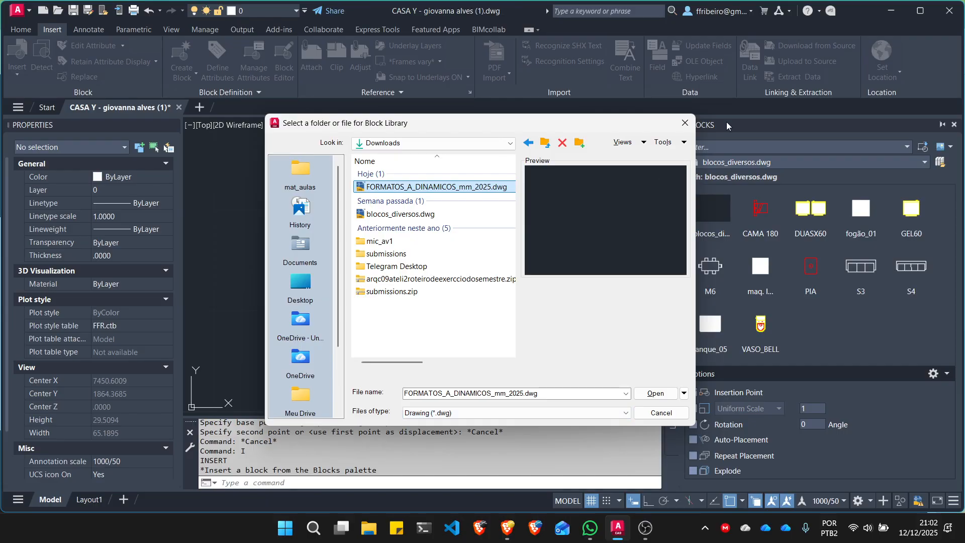
pyautogui.click(685, 122)
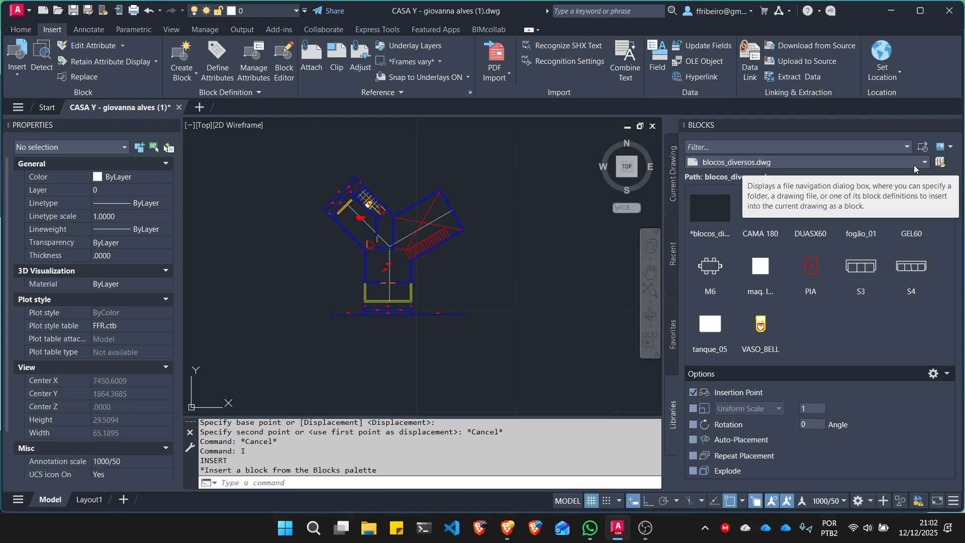
# - Load FORMATOS_A_DINAMICOS_mm_2025.dwg from the Downloads folder as the block library and preview its FORMATO_A0mmD block
pyautogui.click(925, 161)
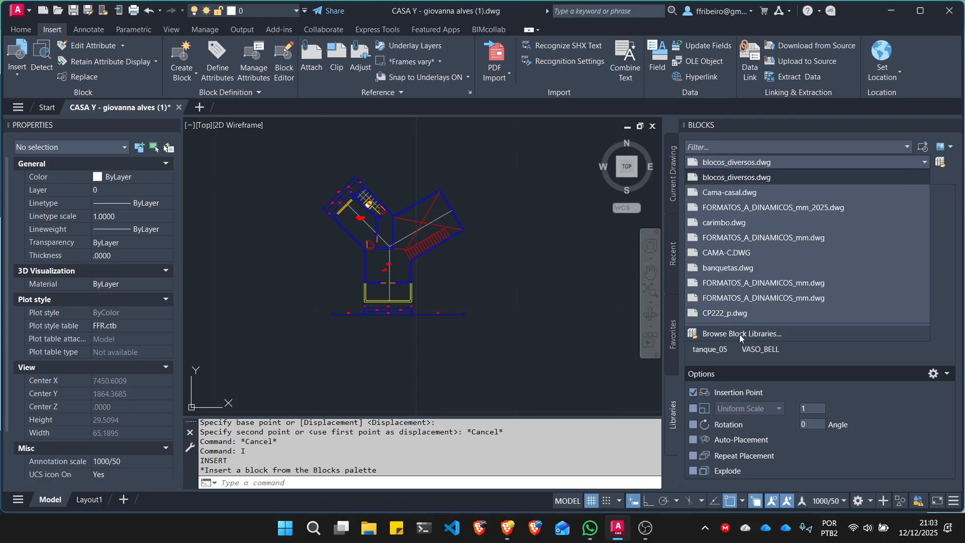
pyautogui.click(939, 162)
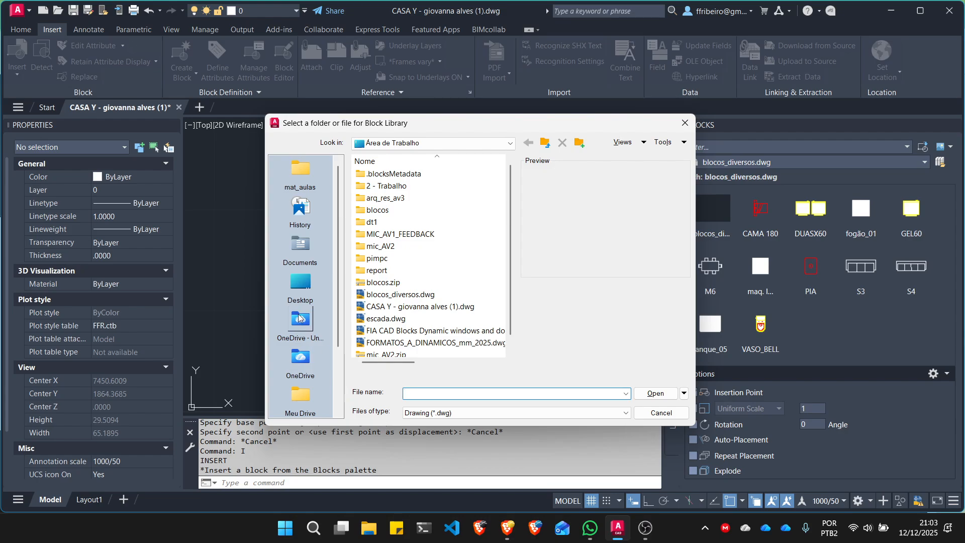
pyautogui.scroll(-1, 442, 293)
pyautogui.scroll(1, 456, 295)
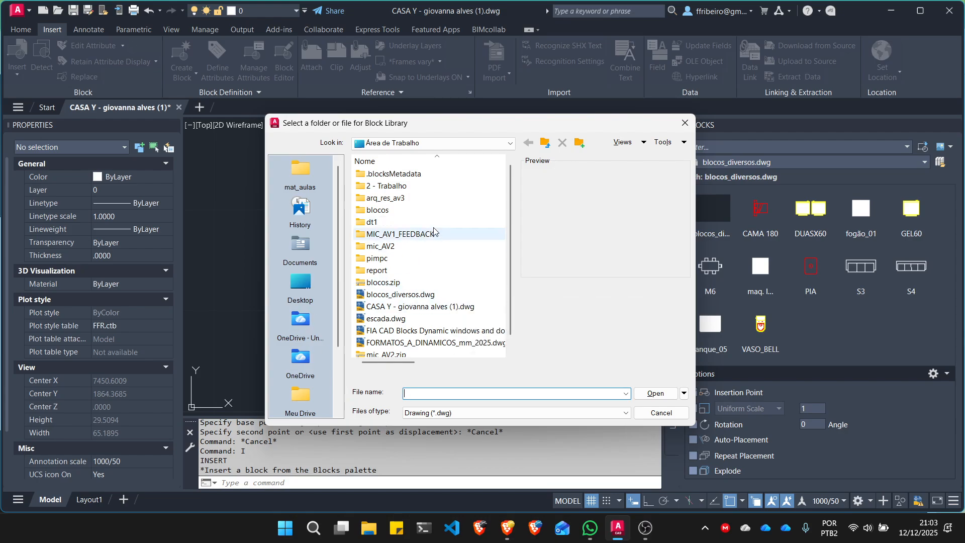
pyautogui.scroll(-1, 434, 240)
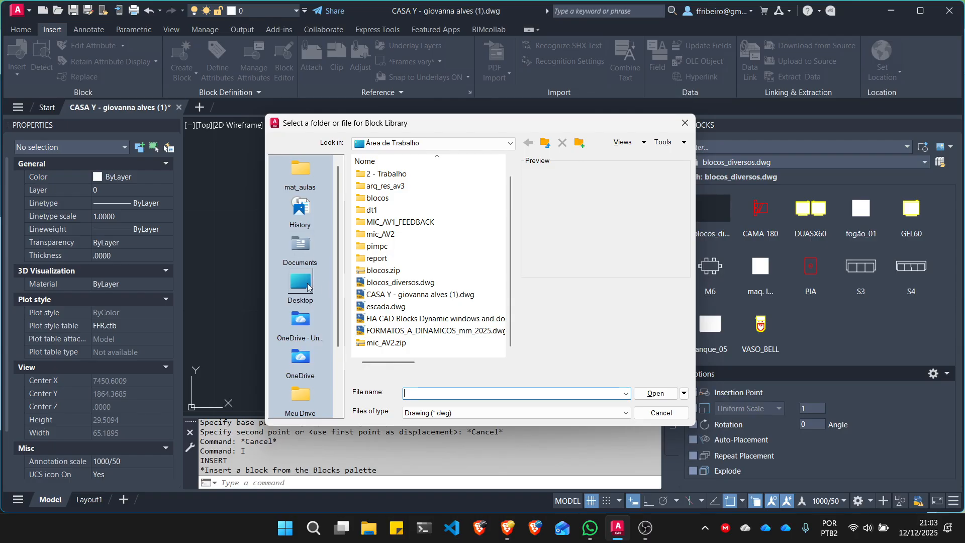
pyautogui.click(300, 286)
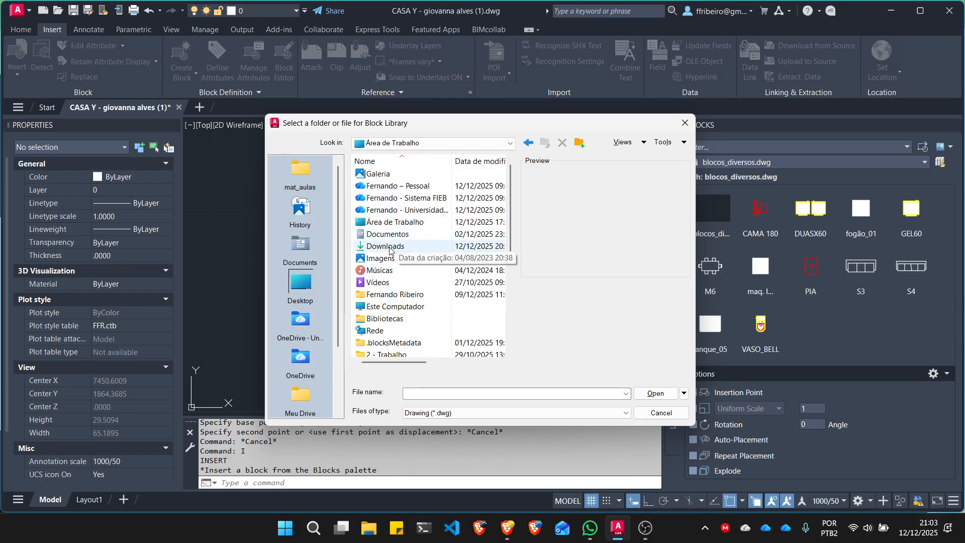
pyautogui.doubleClick(397, 249)
pyautogui.click(436, 187)
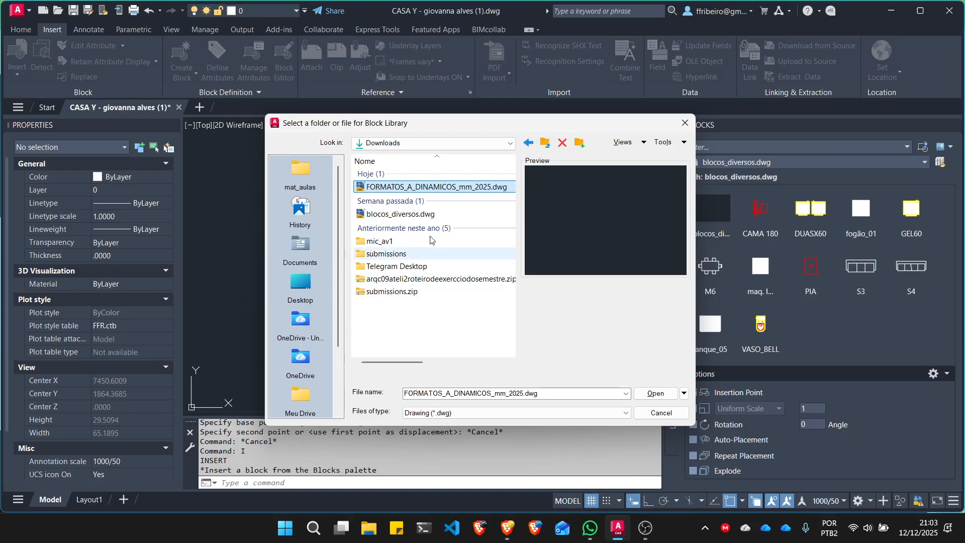
pyautogui.click(660, 397)
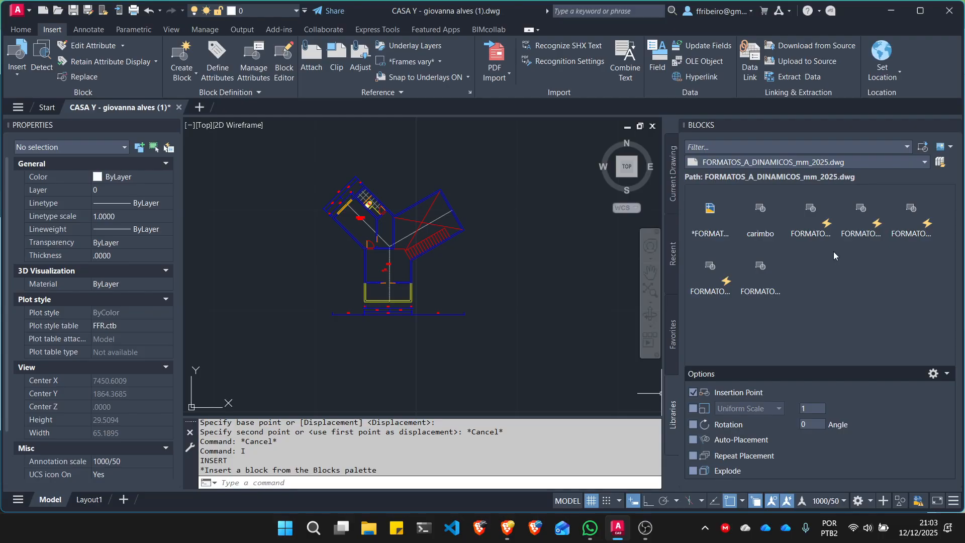
pyautogui.moveTo(802, 205)
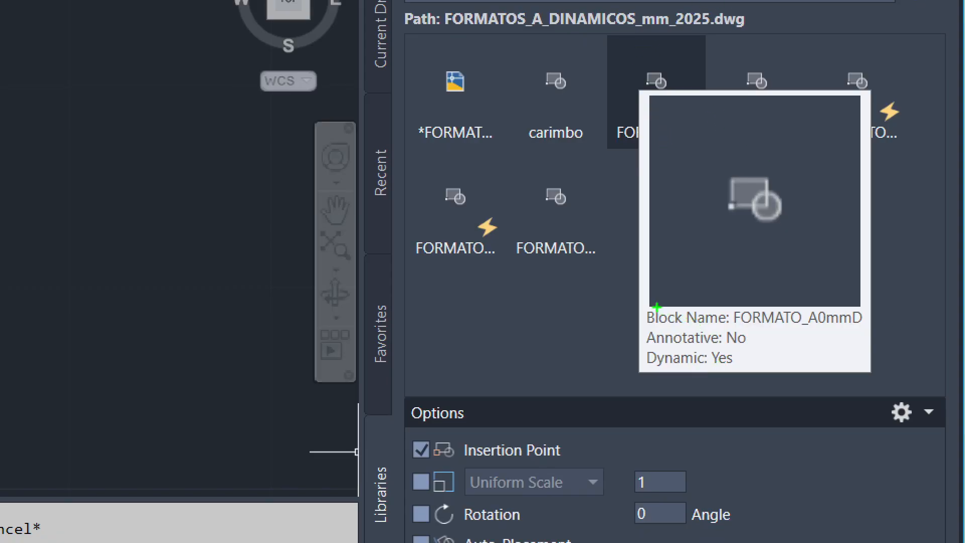
pyautogui.moveTo(639, 301)
pyautogui.mouseDown()
pyautogui.moveTo(624, 376)
pyautogui.moveTo(883, 377)
pyautogui.moveTo(755, 287)
pyautogui.moveTo(652, 300)
pyautogui.mouseUp()
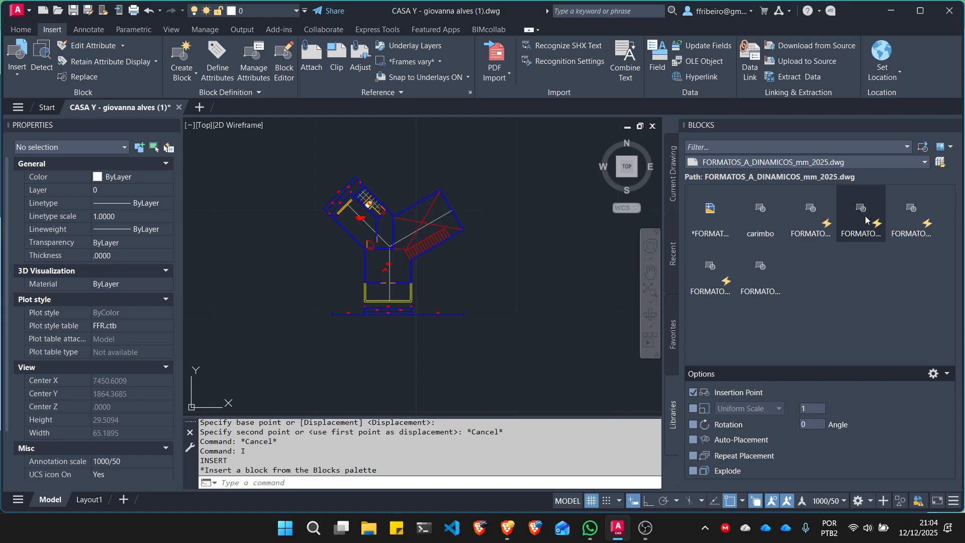
# - Insert the FORMATO_A2mmD sheet block in the empty area beside the floor plan's lower wing
pyautogui.moveTo(865, 215)
pyautogui.moveTo(922, 215)
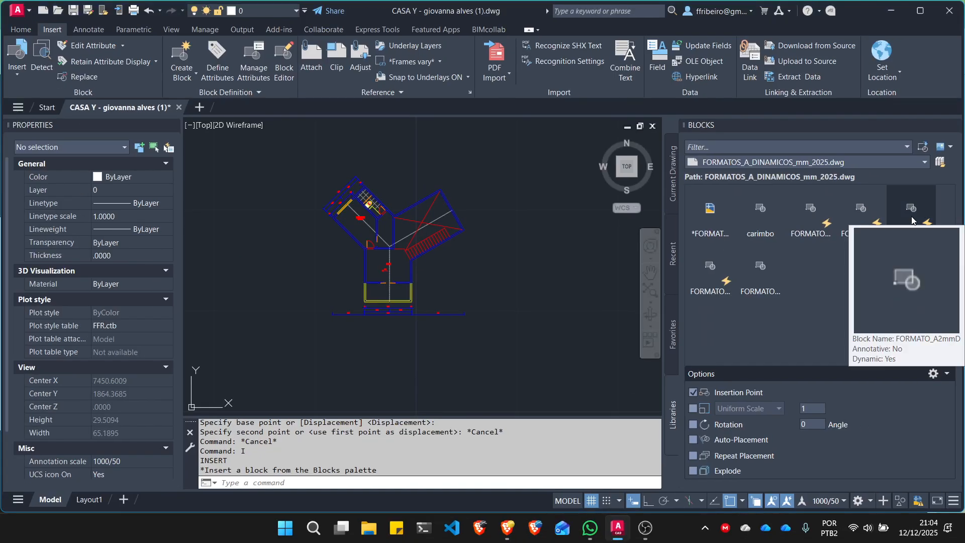
pyautogui.click(911, 217)
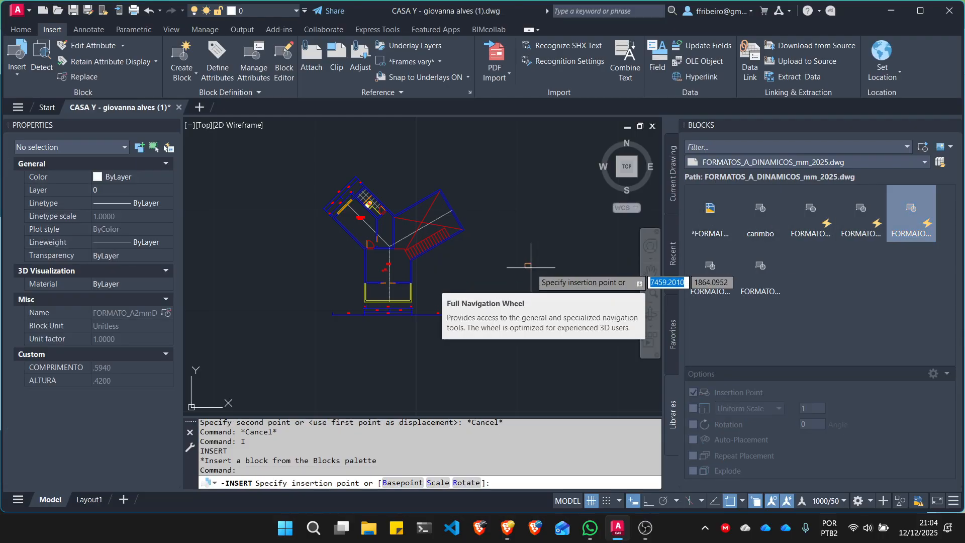
pyautogui.scroll(6, 382, 272)
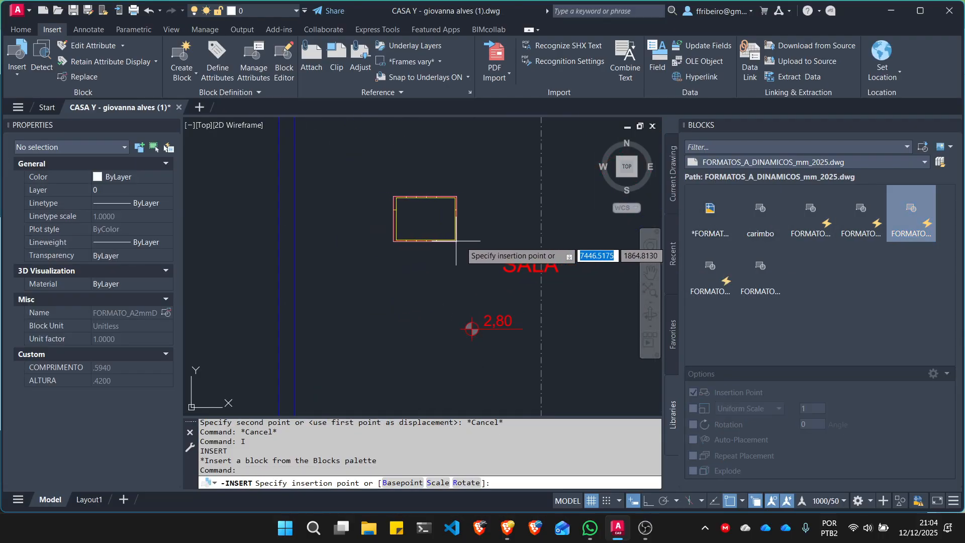
pyautogui.scroll(-6, 456, 241)
pyautogui.scroll(-5, 568, 266)
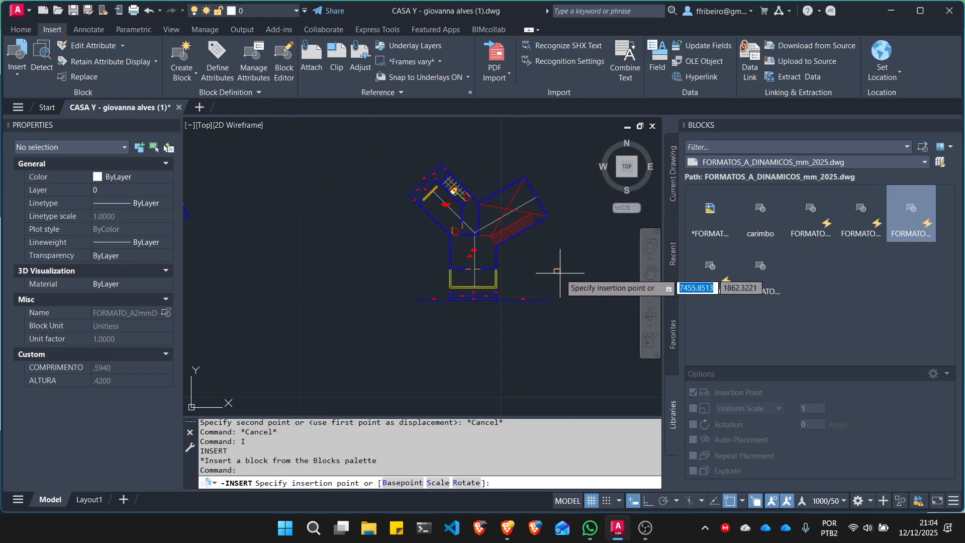
pyautogui.scroll(5, 574, 264)
pyautogui.scroll(-3, 467, 258)
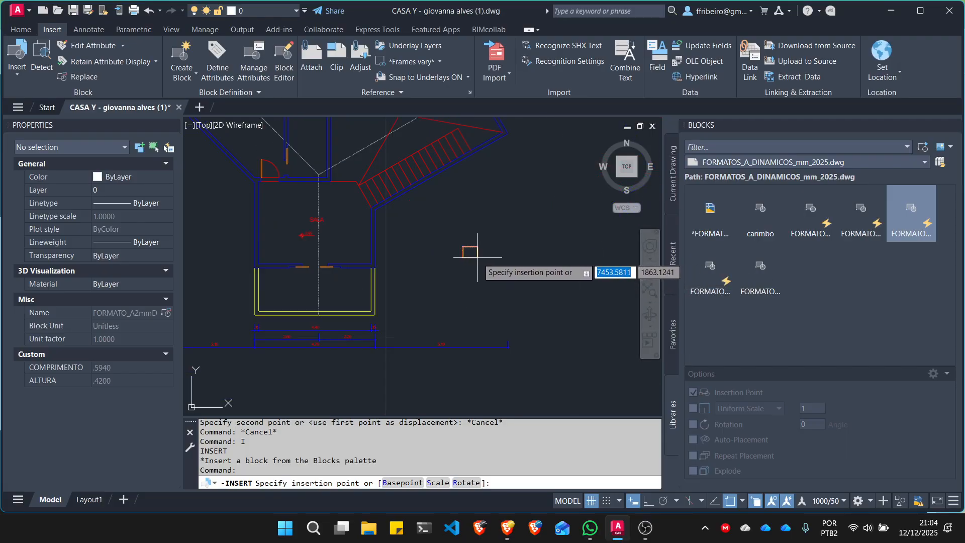
pyautogui.click(496, 260)
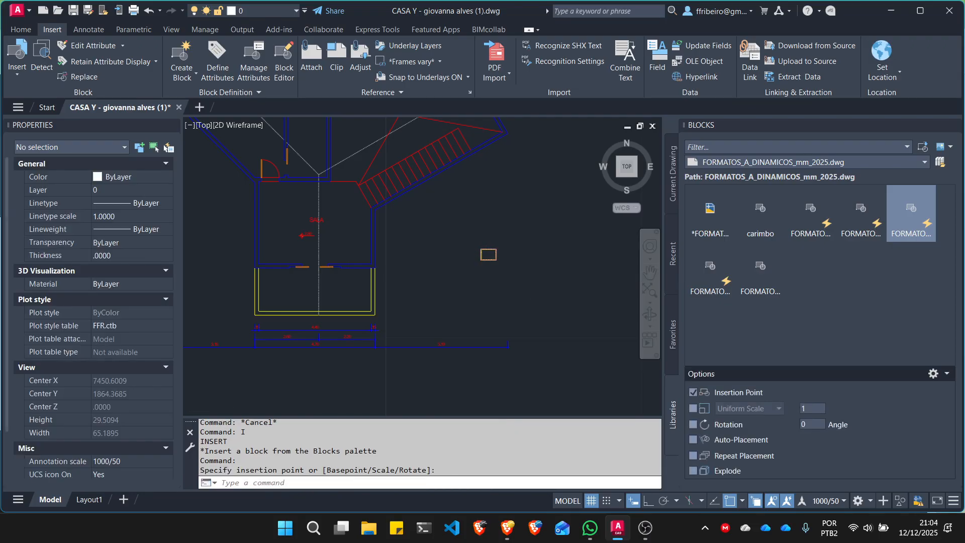
# - Move the A2 sheet block into the SALA room of the floor plan, beside the room label
pyautogui.scroll(8, 489, 243)
pyautogui.scroll(-3, 448, 221)
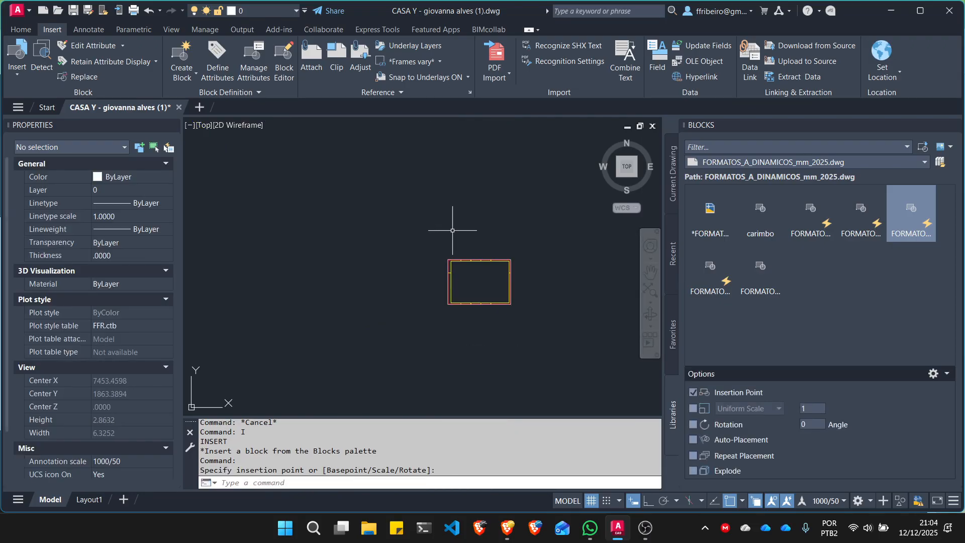
pyautogui.scroll(-8, 453, 230)
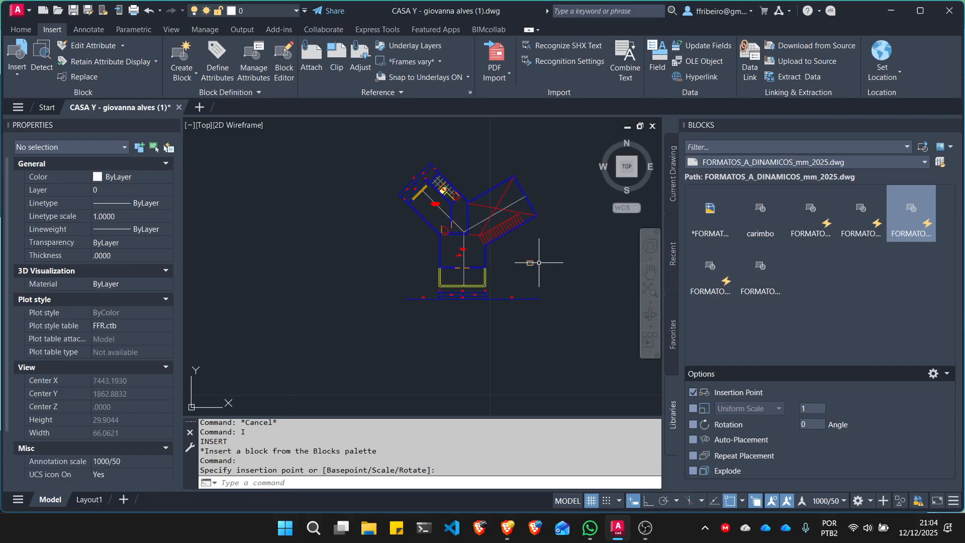
pyautogui.scroll(4, 542, 257)
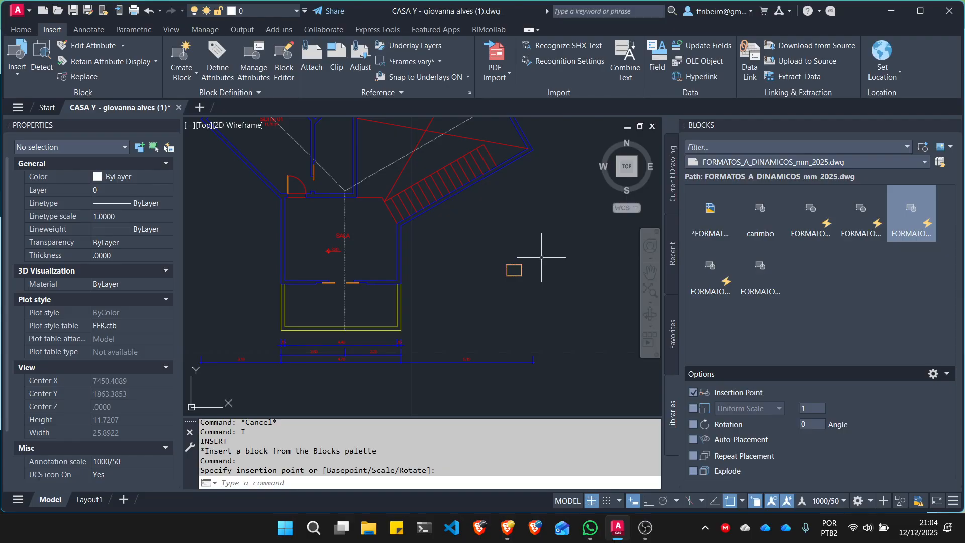
pyautogui.scroll(-8, 527, 274)
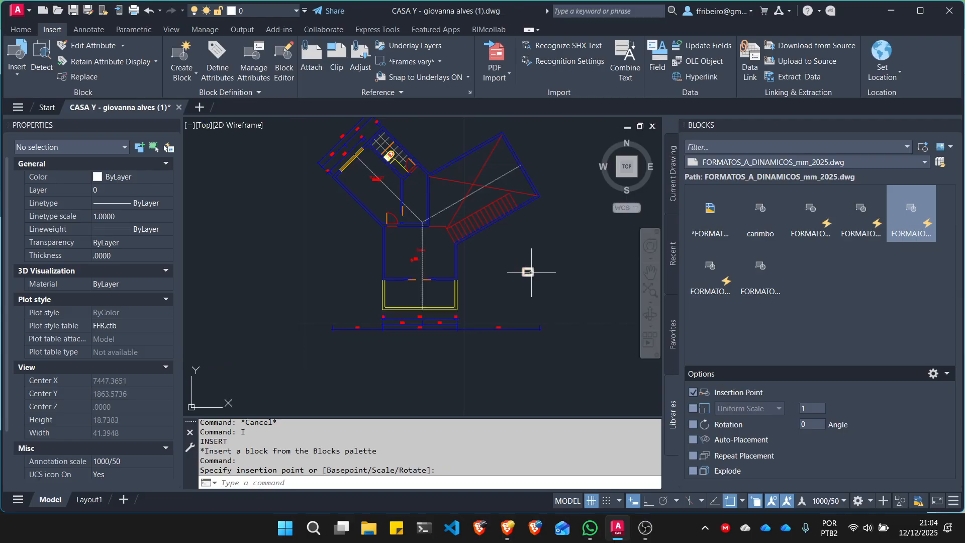
pyautogui.scroll(8, 525, 281)
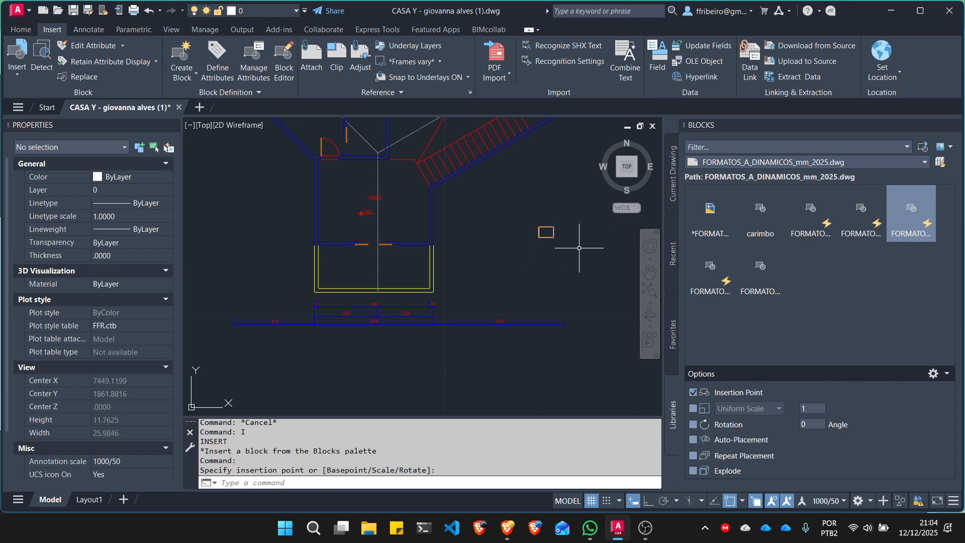
pyautogui.click(579, 249)
pyautogui.click(515, 220)
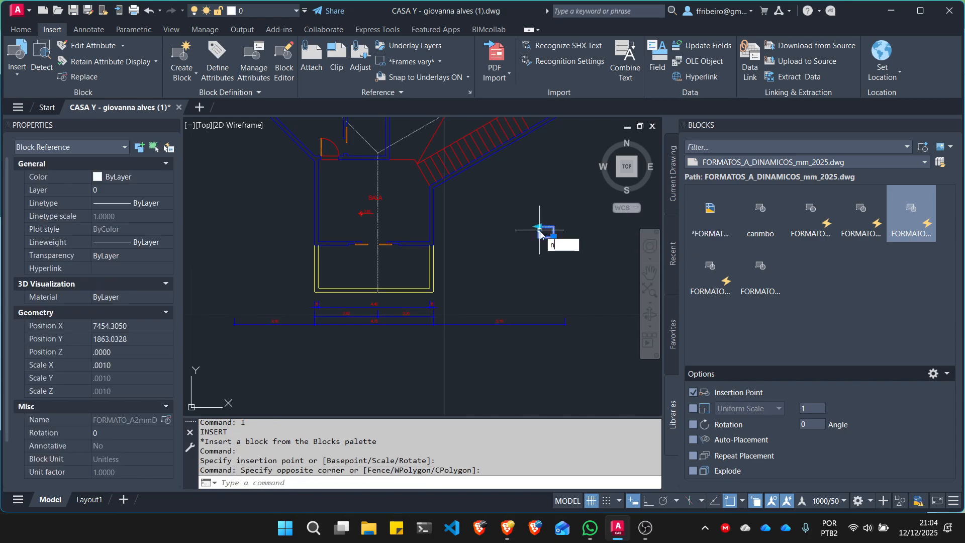
pyautogui.press('Escape')
pyautogui.press('Escape')
pyautogui.click(546, 232)
pyautogui.click(502, 204)
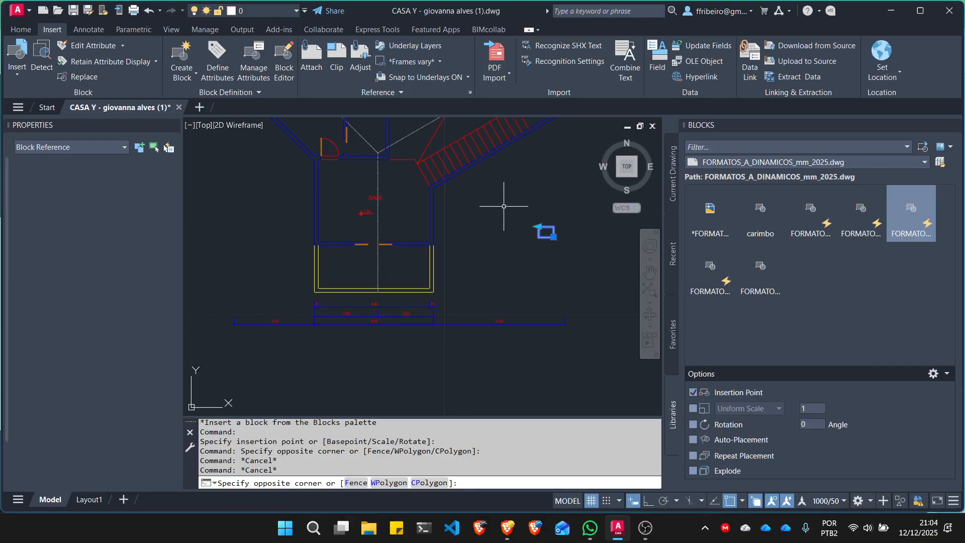
pyautogui.write('m')
pyautogui.press('Return')
pyautogui.click(518, 216)
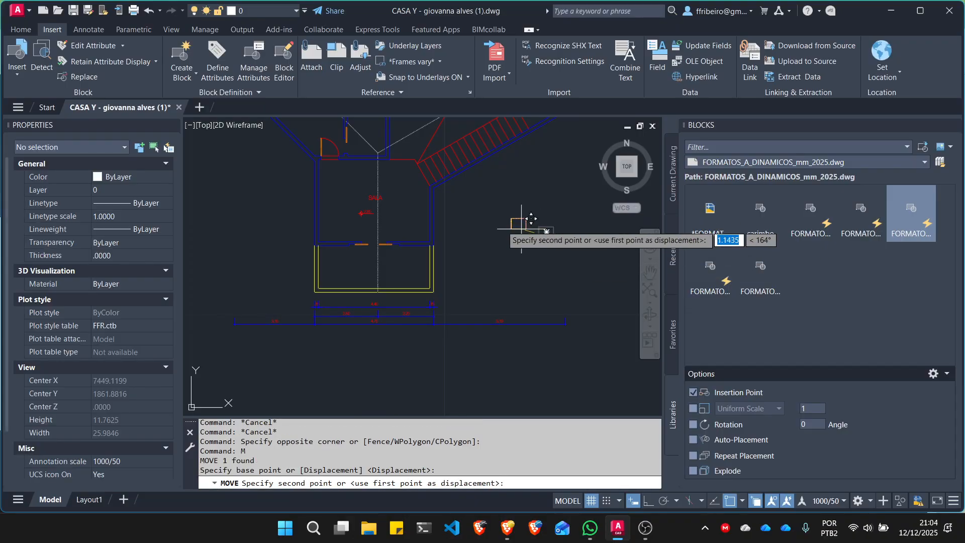
pyautogui.click(406, 230)
pyautogui.press('Escape')
# - Set the annotation scale of the current view to 1000/100
pyautogui.scroll(8, 405, 229)
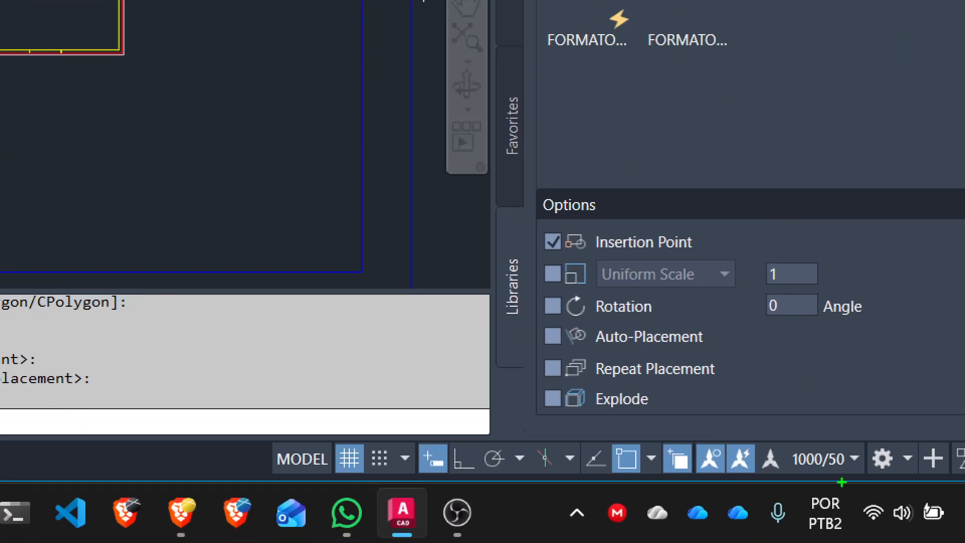
pyautogui.moveTo(788, 447)
pyautogui.mouseDown()
pyautogui.moveTo(789, 486)
pyautogui.moveTo(877, 488)
pyautogui.moveTo(789, 447)
pyautogui.mouseUp()
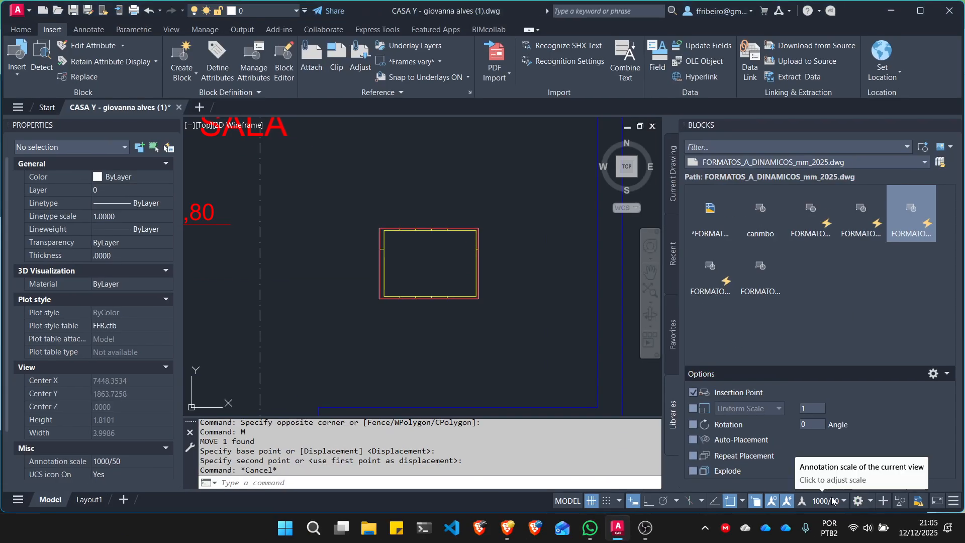
pyautogui.scroll(-2, 500, 288)
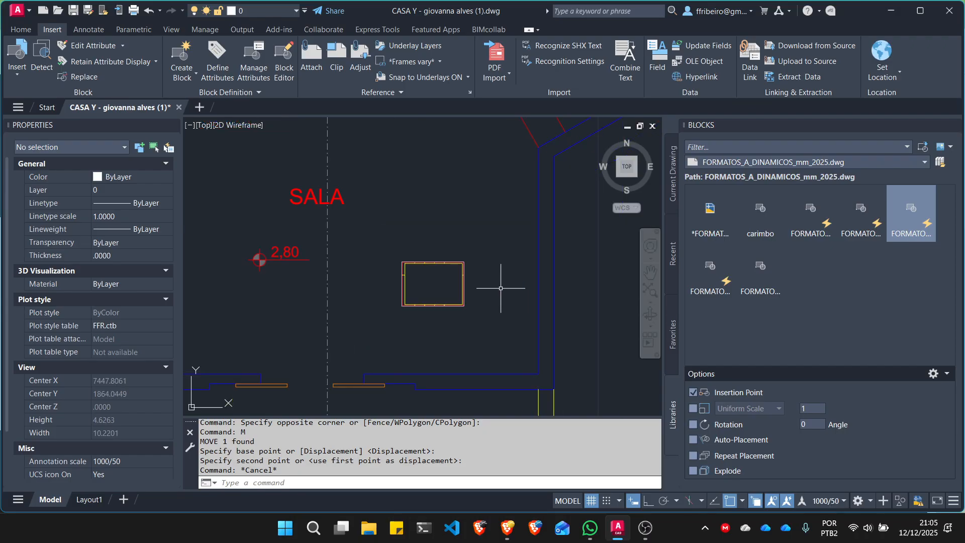
pyautogui.scroll(-4, 500, 296)
pyautogui.scroll(2, 531, 350)
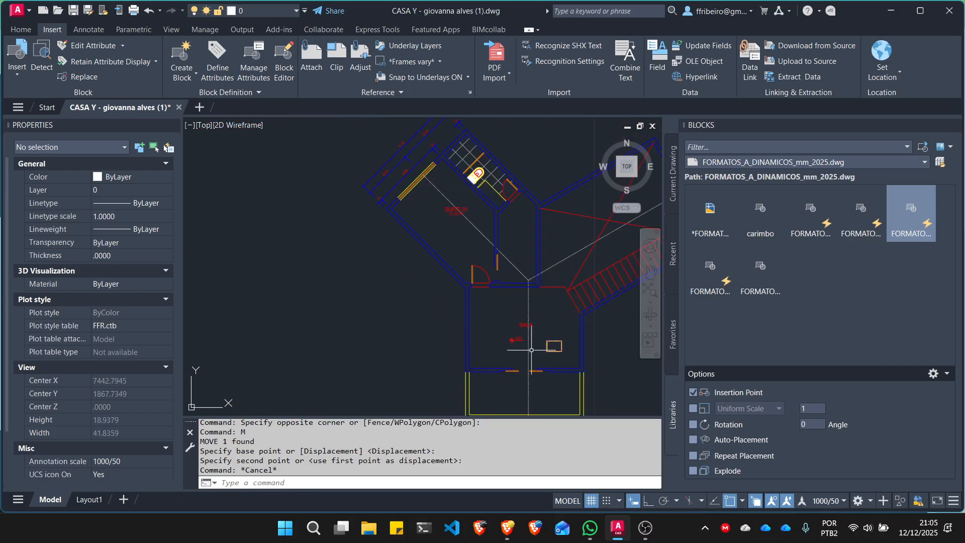
pyautogui.moveTo(532, 350); pyautogui.dragTo(433, 272, button='middle')
pyautogui.scroll(2, 422, 294)
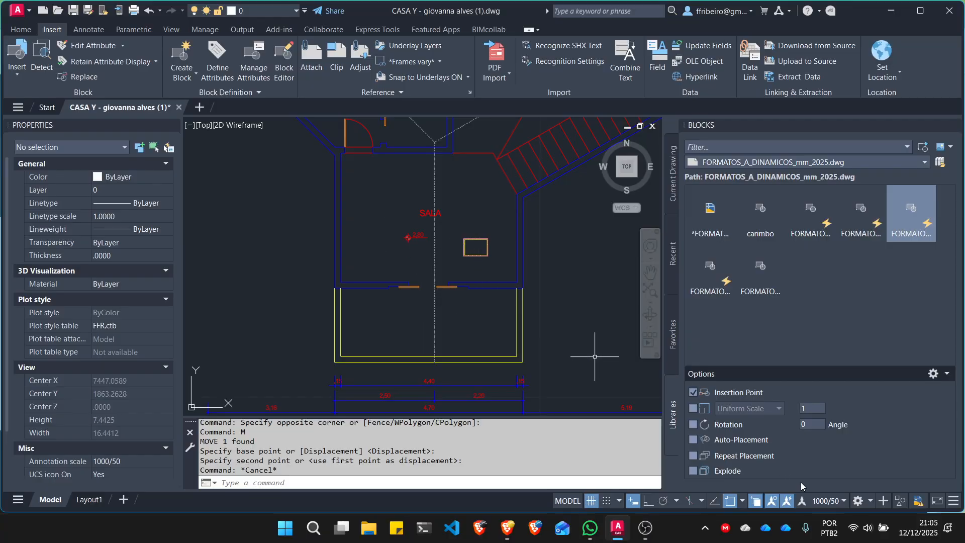
pyautogui.click(839, 502)
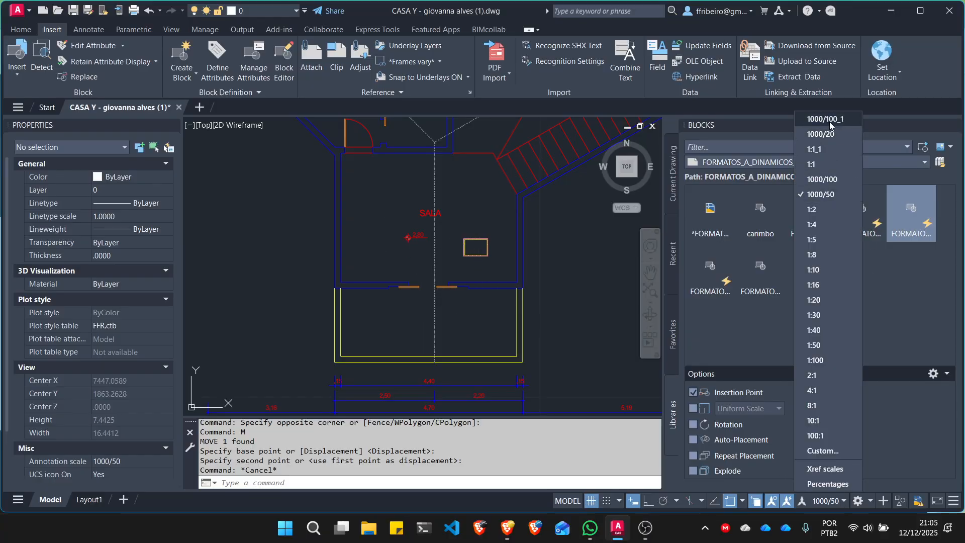
pyautogui.click(823, 183)
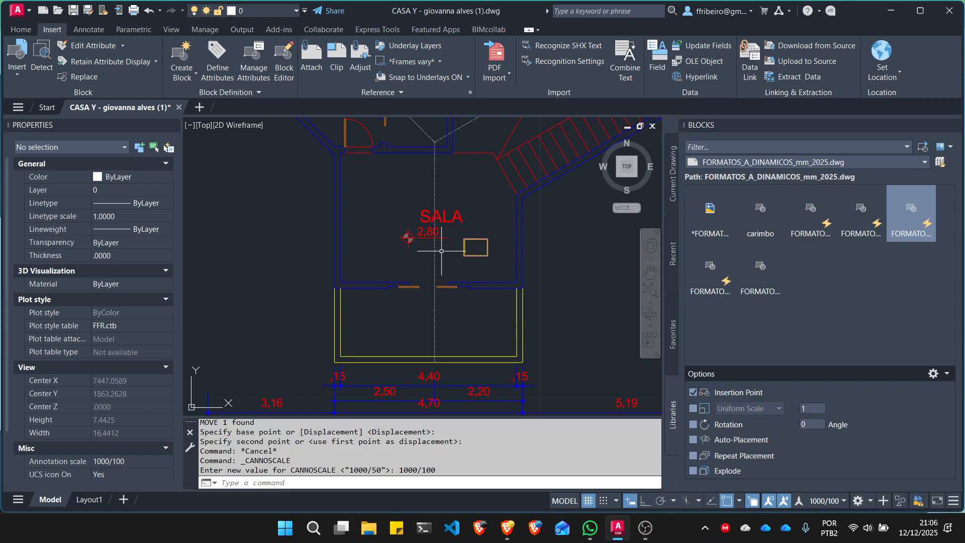
# - Set the X scale of the A2 sheet block in the SALA room to 50
pyautogui.scroll(4, 482, 253)
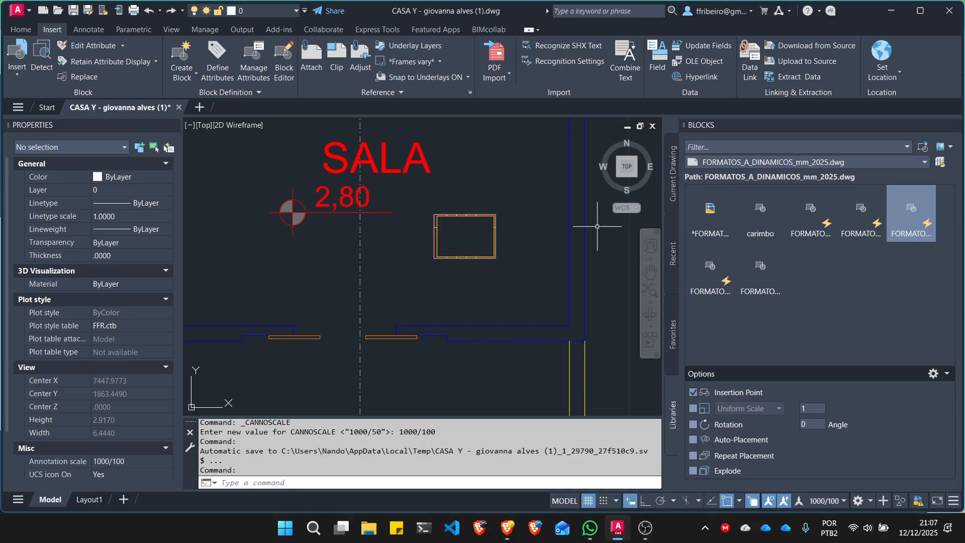
pyautogui.click(495, 224)
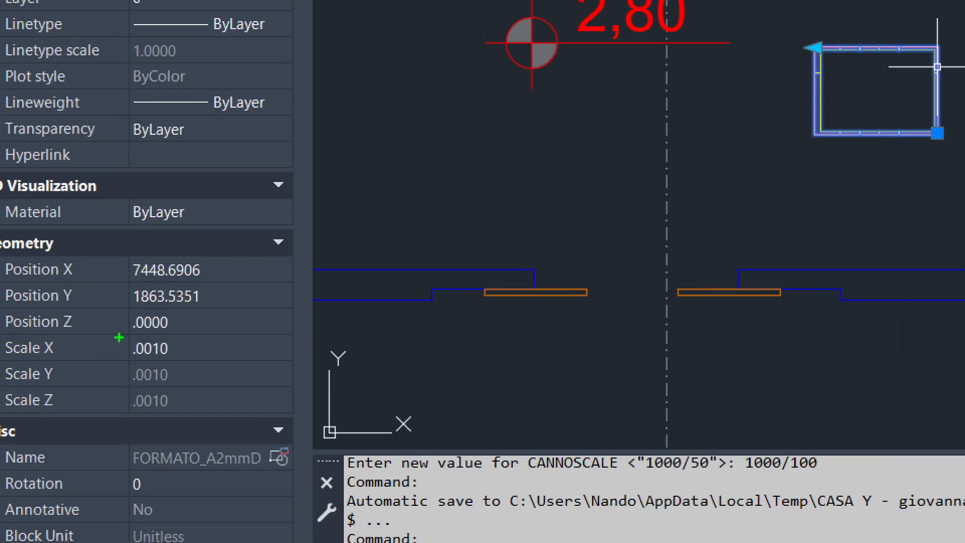
pyautogui.moveTo(119, 337)
pyautogui.mouseDown()
pyautogui.moveTo(120, 357)
pyautogui.moveTo(176, 361)
pyautogui.moveTo(190, 330)
pyautogui.moveTo(131, 330)
pyautogui.mouseUp()
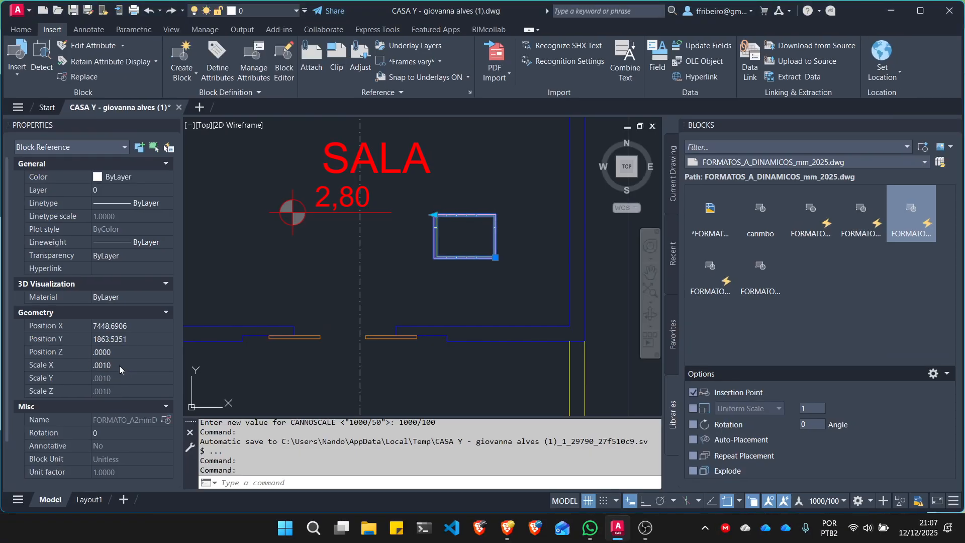
pyautogui.click(187, 350)
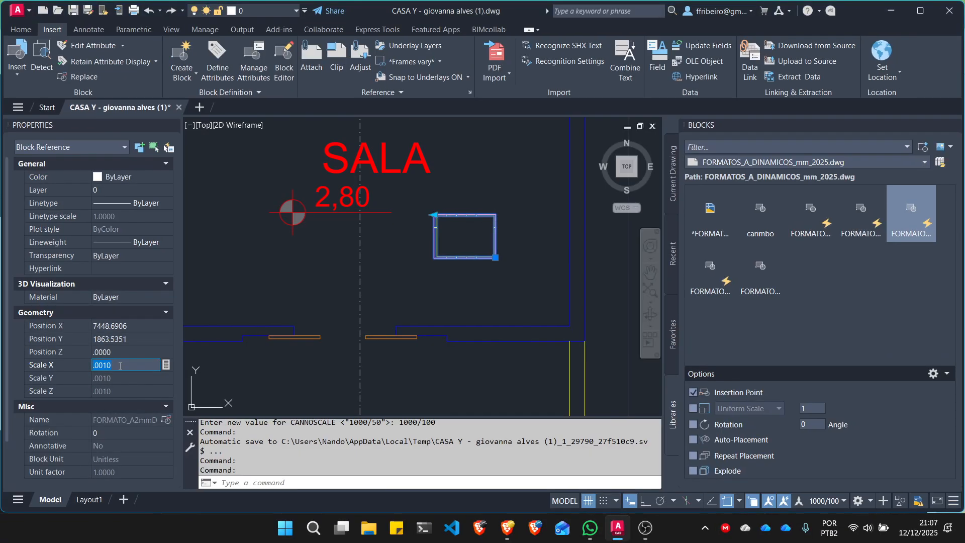
pyautogui.write('50')
pyautogui.press('Return')
pyautogui.press('Escape')
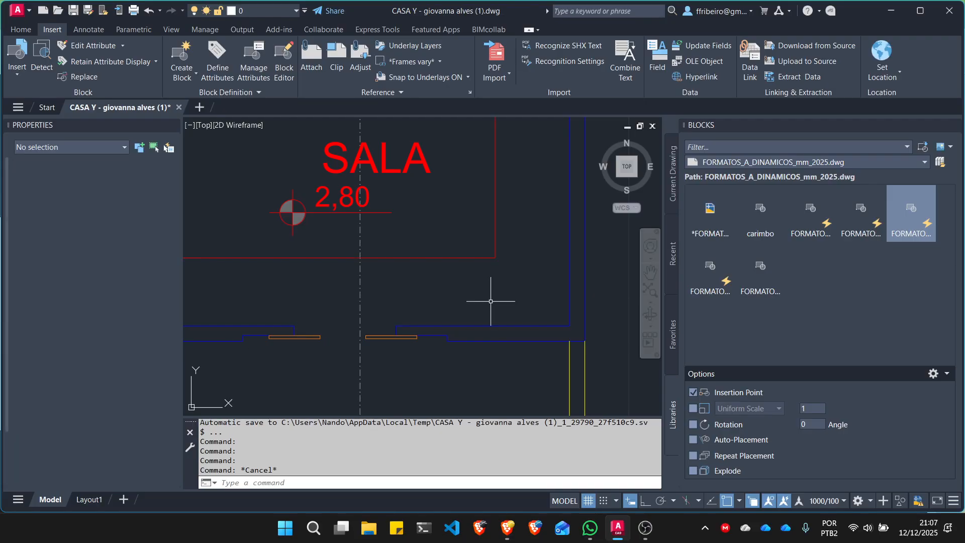
# - Inspect the scale of the enlarged A2 sheet block and undo its scale change
pyautogui.scroll(-8, 490, 301)
pyautogui.scroll(8, 518, 308)
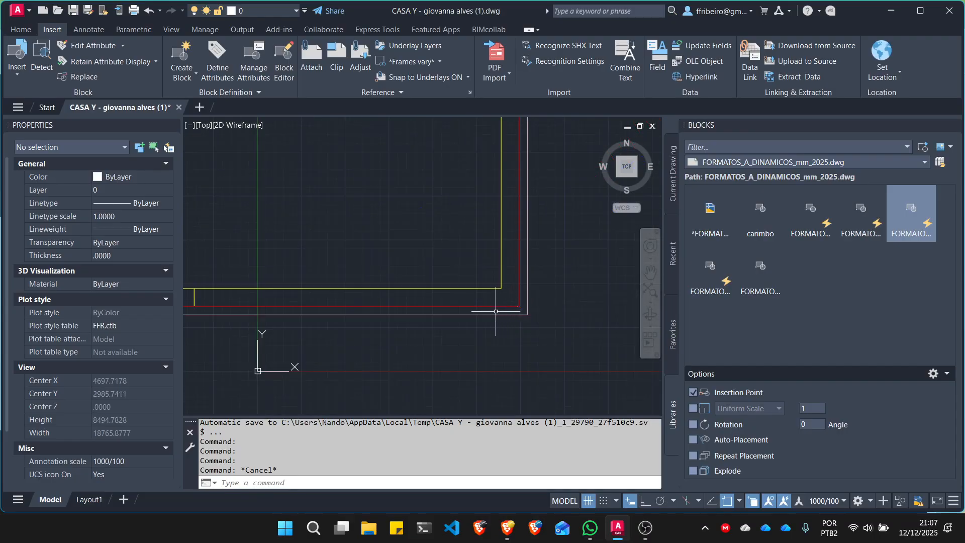
pyautogui.scroll(-2, 495, 311)
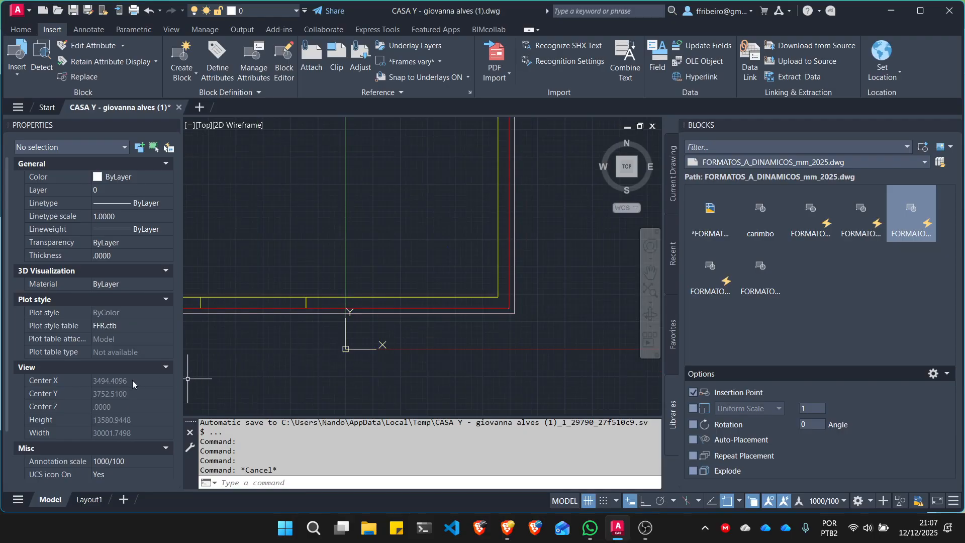
pyautogui.scroll(-3, 126, 382)
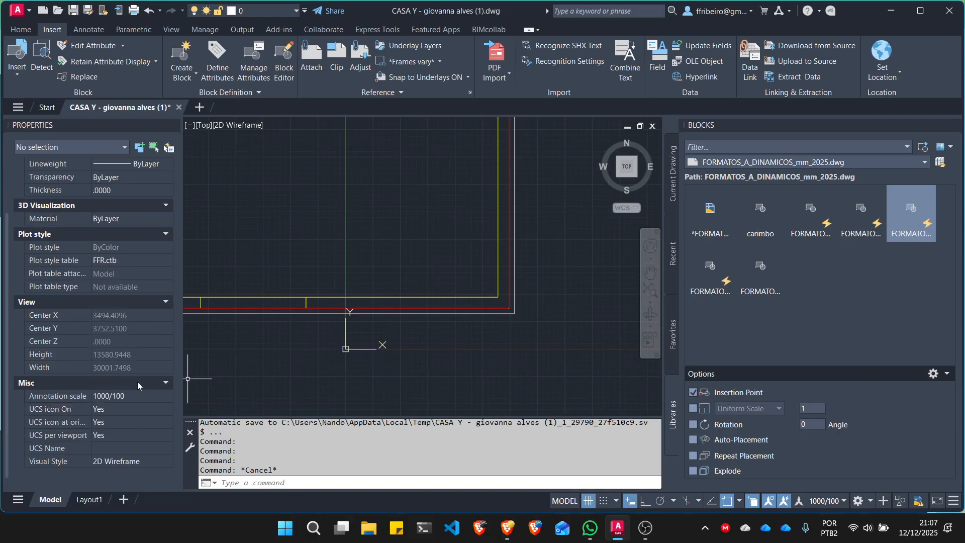
pyautogui.click(293, 295)
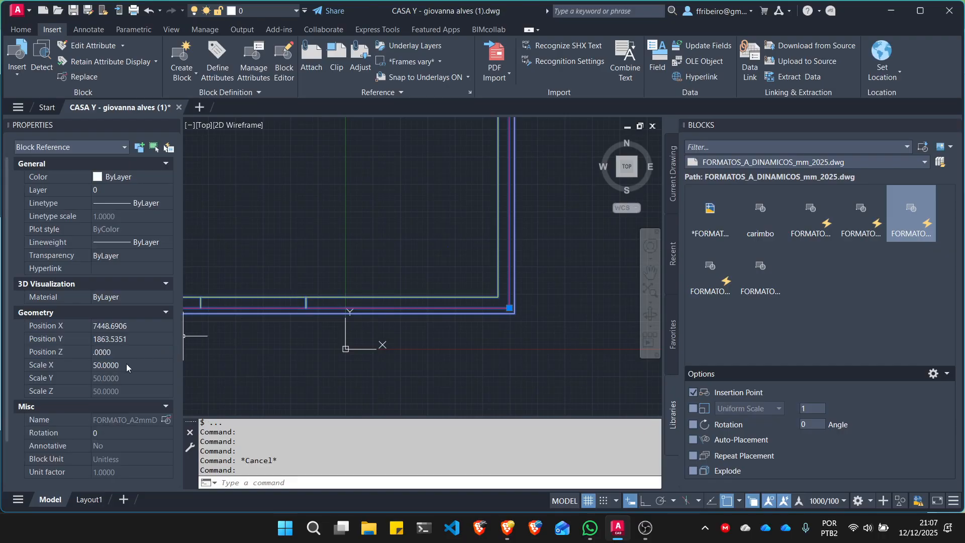
pyautogui.click(120, 366)
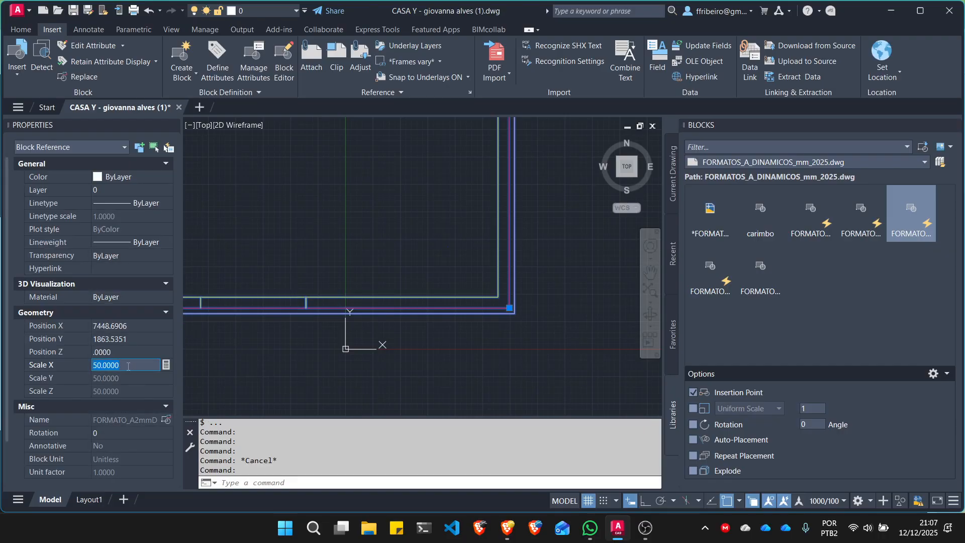
pyautogui.scroll(5, 261, 364)
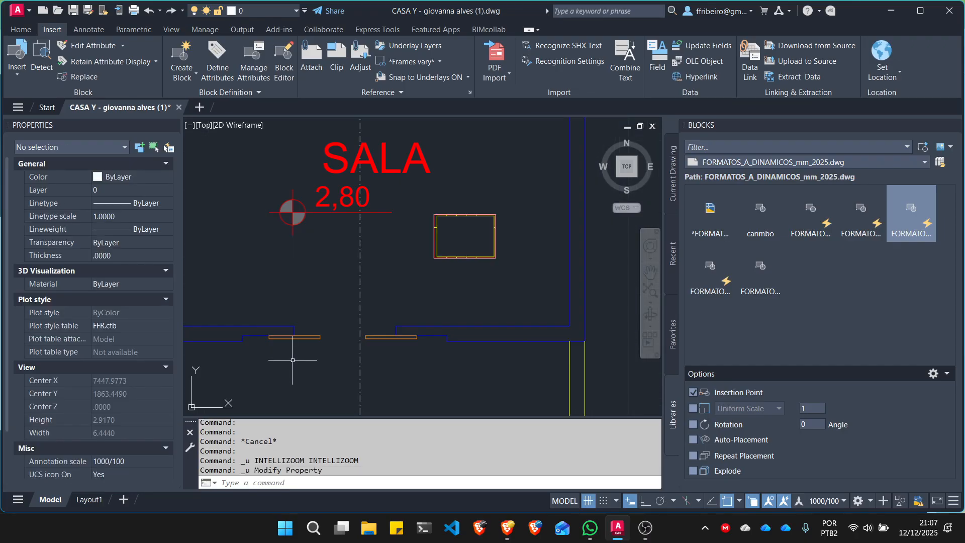
# - Set the X scale of the A2 sheet block in the SALA room to 0.05
pyautogui.click(510, 282)
pyautogui.click(509, 282)
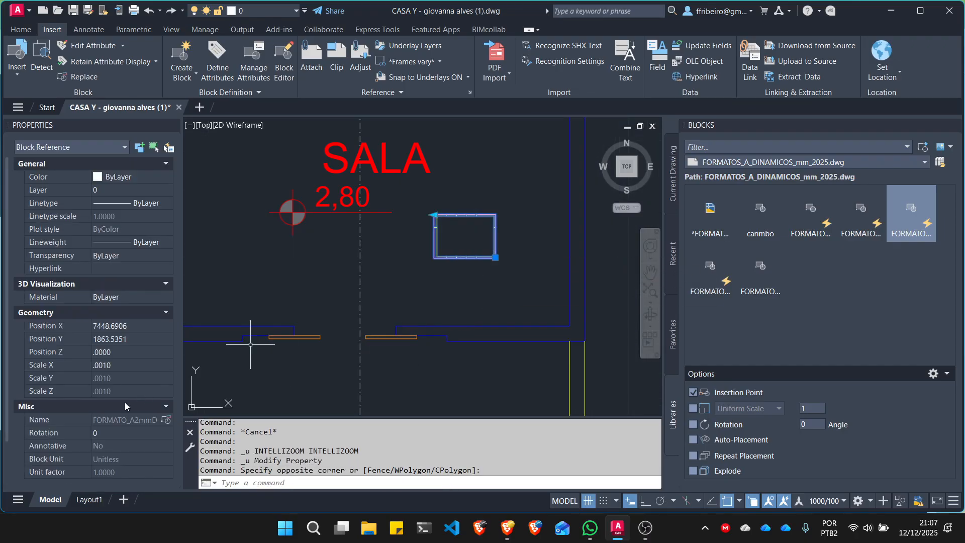
pyautogui.hotkey('ctrl', '1')
pyautogui.click(120, 362)
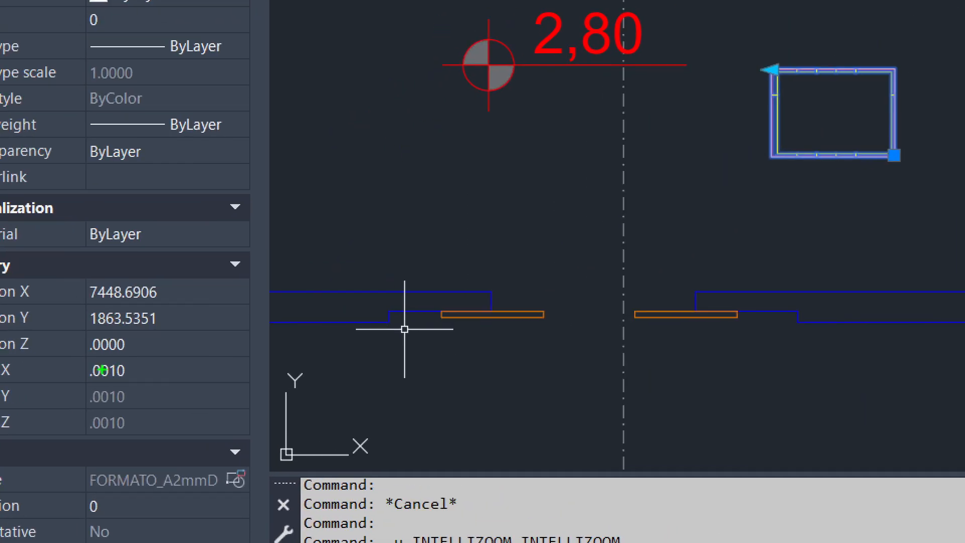
pyautogui.moveTo(85, 385); pyautogui.dragTo(136, 385)
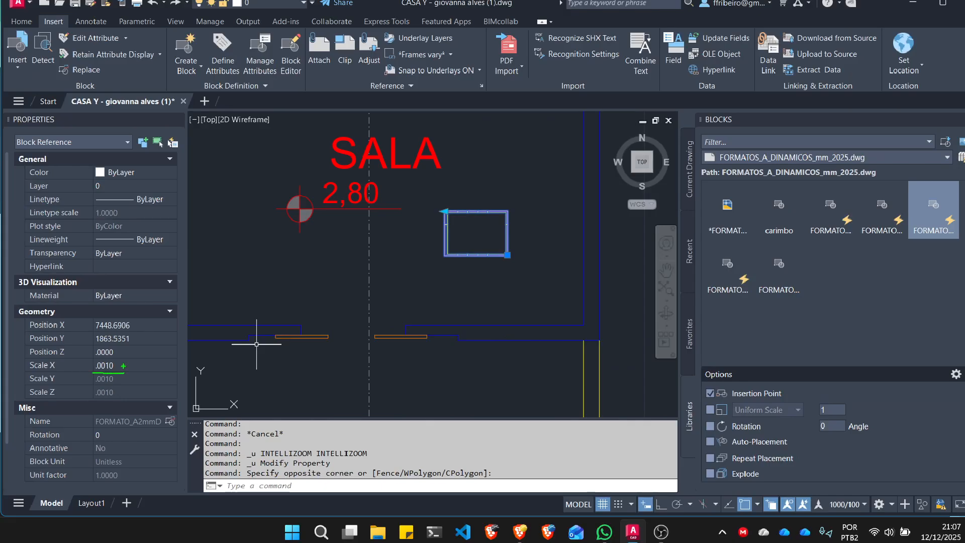
pyautogui.press('Escape')
pyautogui.click(147, 371)
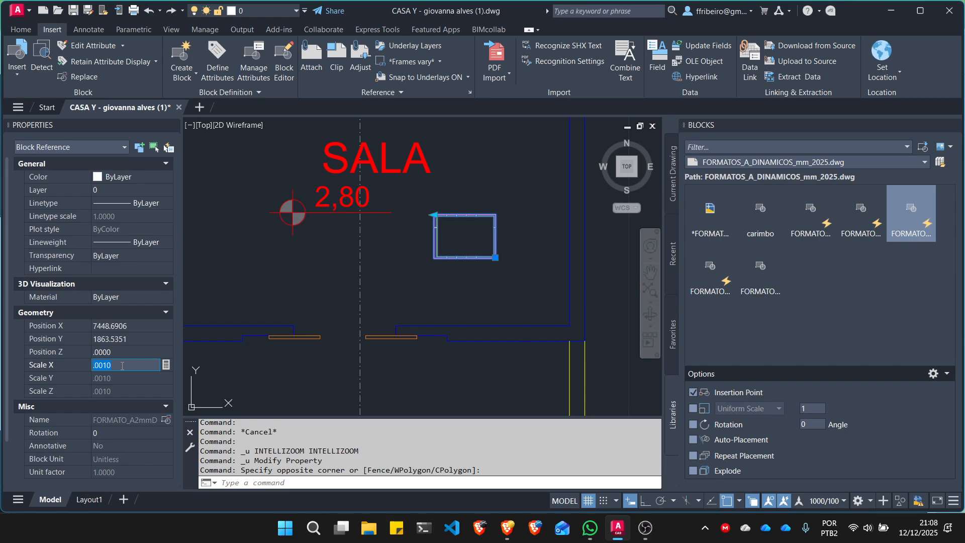
pyautogui.write('.05')
pyautogui.press('Return')
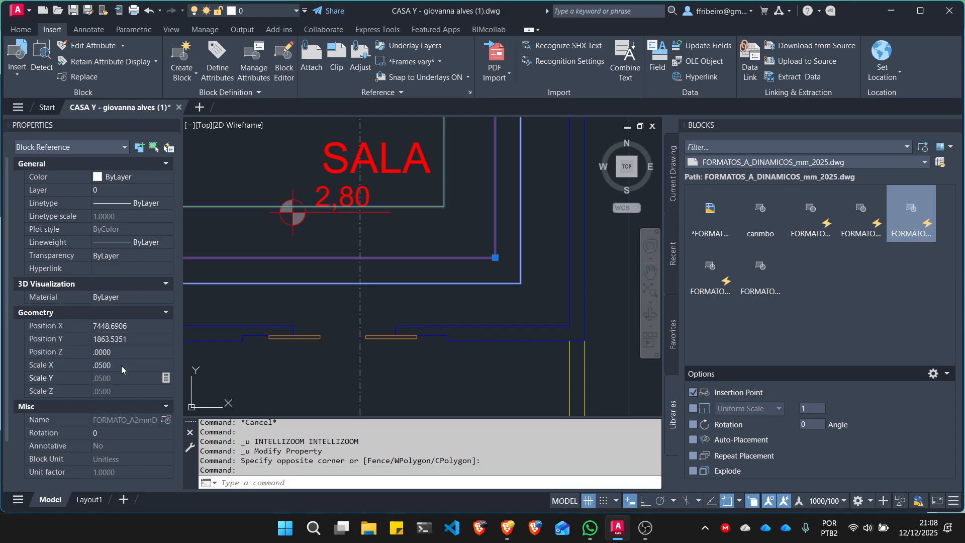
pyautogui.press('Escape')
pyautogui.press('Escape')
# - Move the enlarged A2 sheet block so that it frames the dimensioned floor plan
pyautogui.scroll(-10, 529, 298)
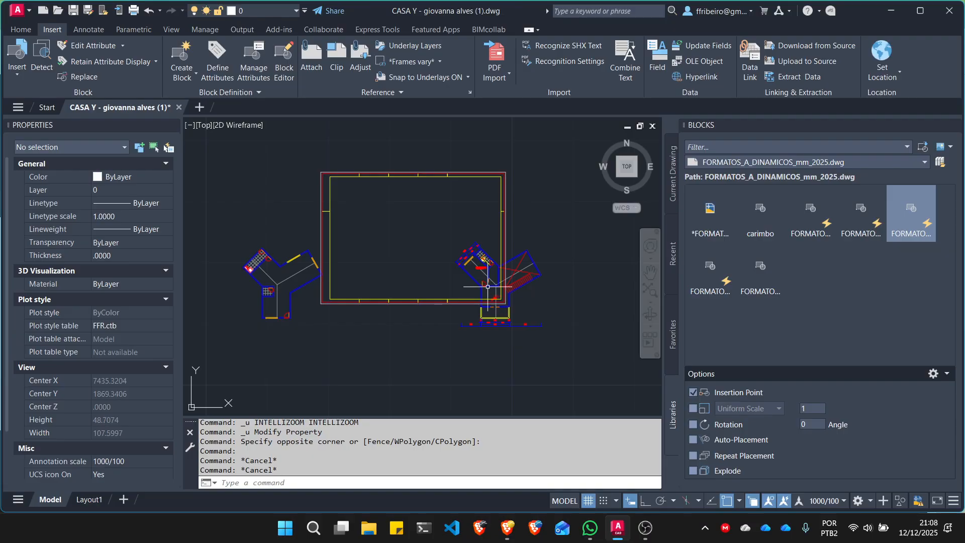
pyautogui.click(426, 189)
pyautogui.click(401, 166)
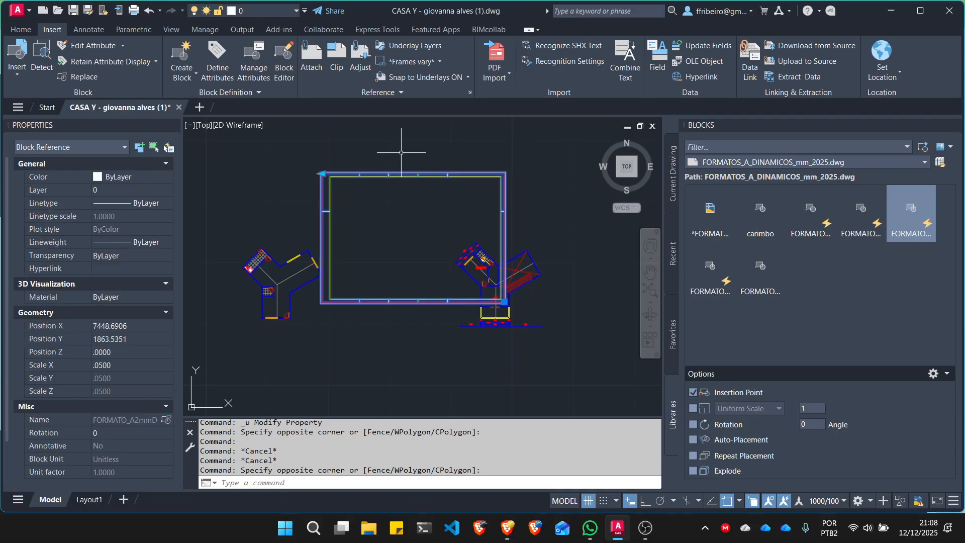
pyautogui.write('M')
pyautogui.press('Return')
pyautogui.click(407, 145)
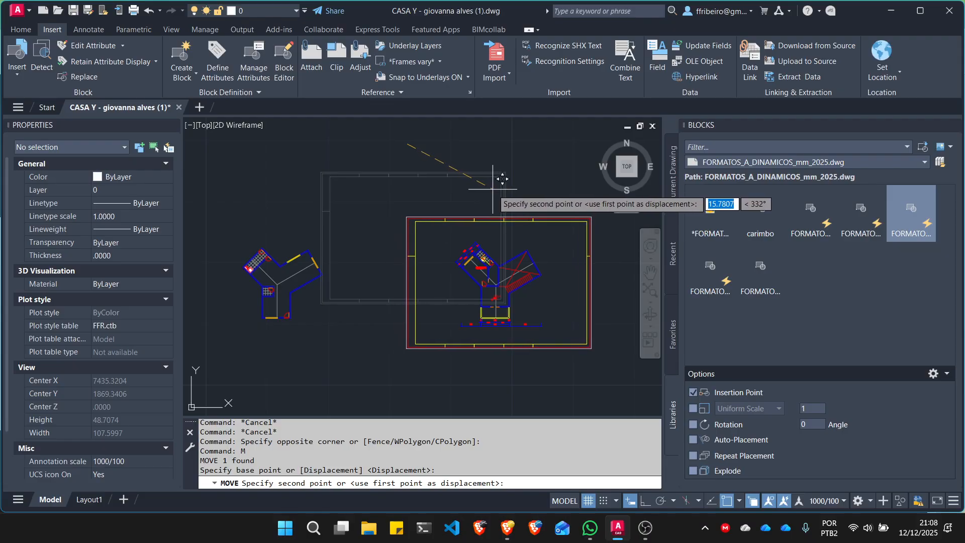
pyautogui.click(489, 189)
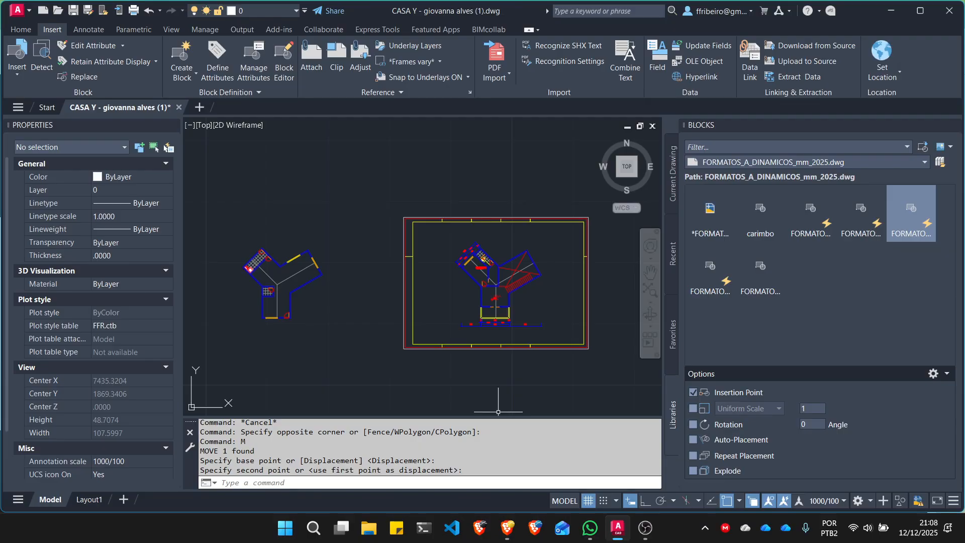
# - Inspect the X scale of the A2 sheet block around the floor plan, then clear the selection
pyautogui.click(452, 347)
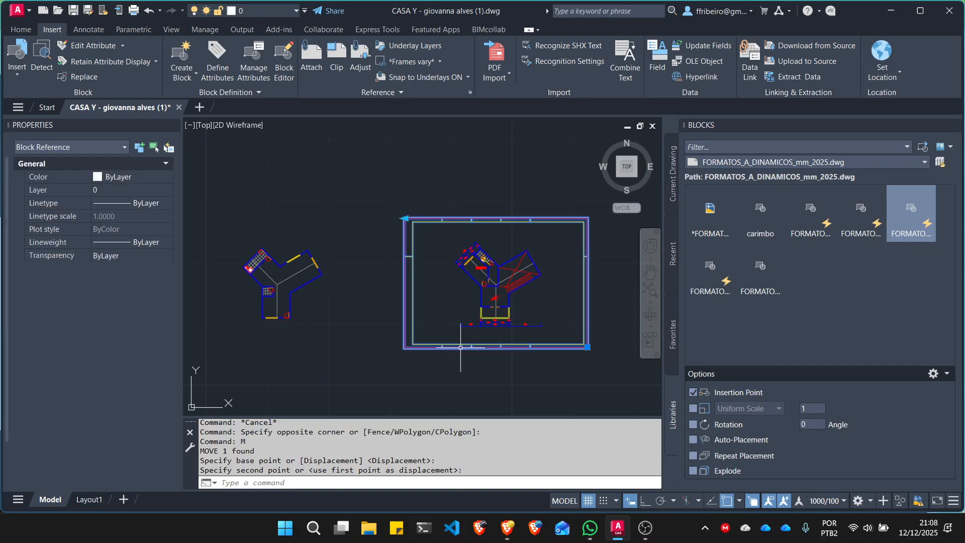
pyautogui.hotkey('ctrl', '1')
pyautogui.click(125, 371)
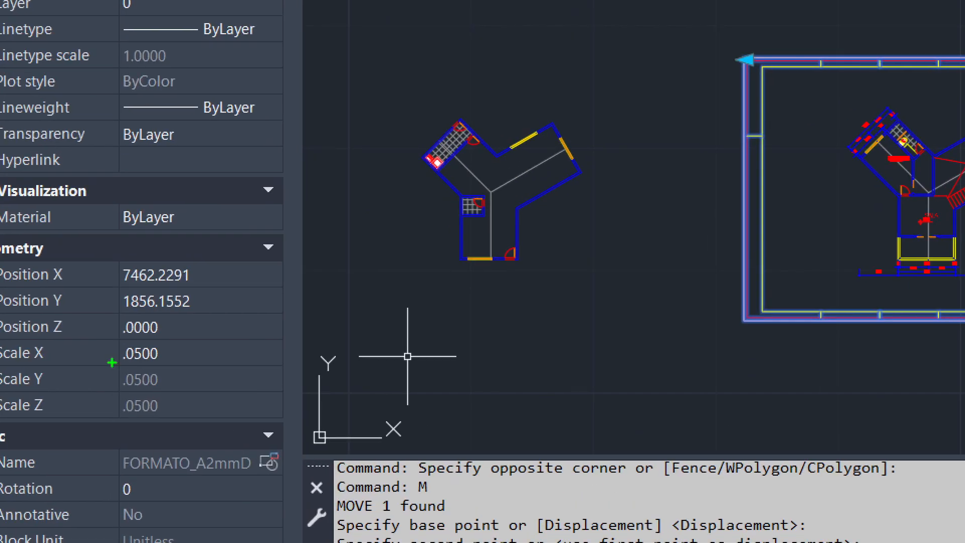
pyautogui.moveTo(109, 364)
pyautogui.keyDown('shift'); pyautogui.mouseDown()
pyautogui.moveTo(197, 364)
pyautogui.moveTo(148, 346)
pyautogui.moveTo(120, 354)
pyautogui.mouseUp(); pyautogui.keyUp('shift')
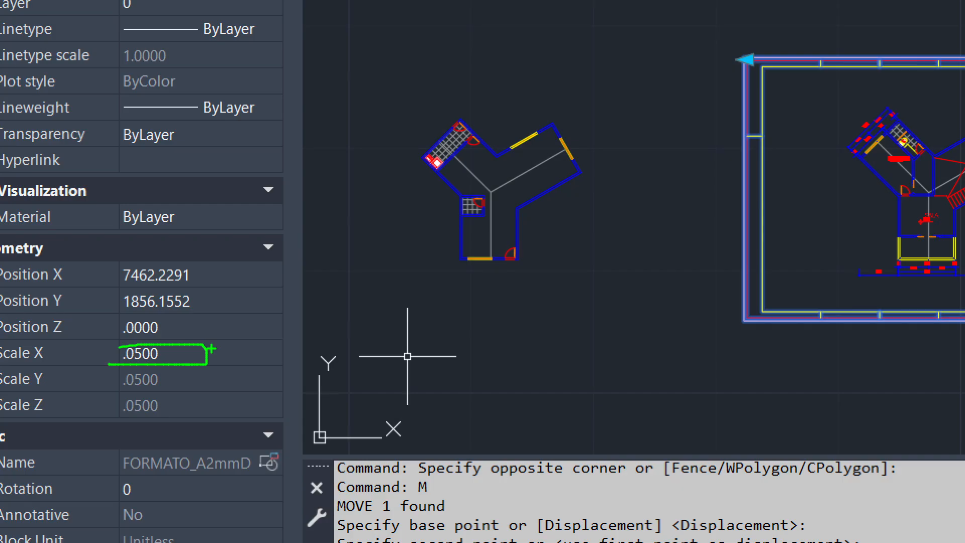
pyautogui.press('Escape')
pyautogui.press('Escape')
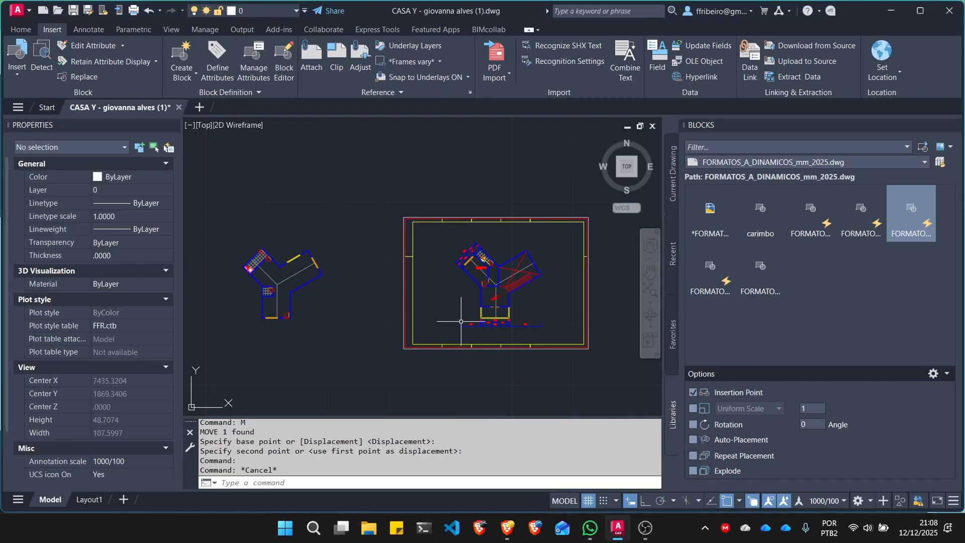
# - Undo the move and the scale change of the A2 sheet block
pyautogui.hotkey('ctrl', 'z')
pyautogui.hotkey('ctrl', 'z')
pyautogui.hotkey('ctrl', 'z')
# - Scale the small A2 sheet block by a factor of 50 from its lower-right corner using the Scale command
pyautogui.scroll(3, 500, 340)
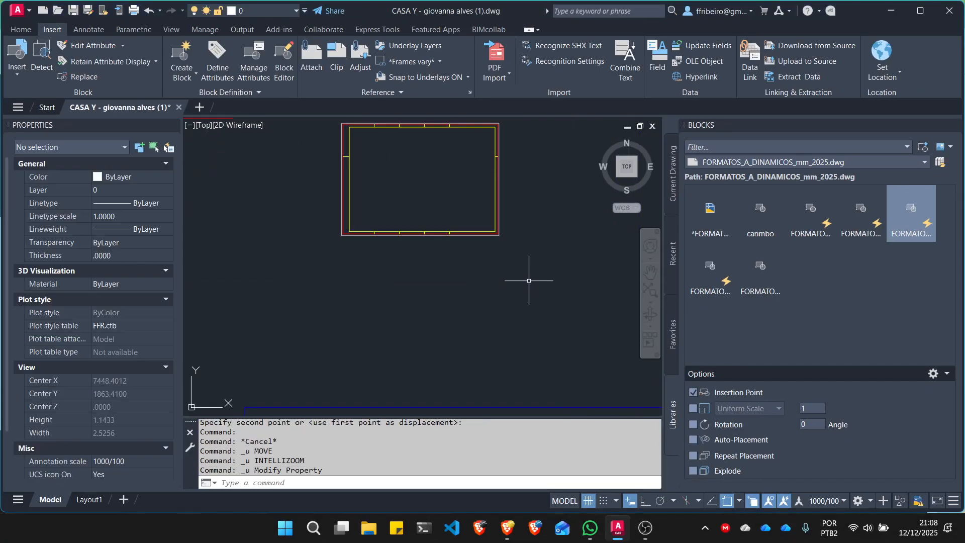
pyautogui.click(625, 292)
pyautogui.click(419, 211)
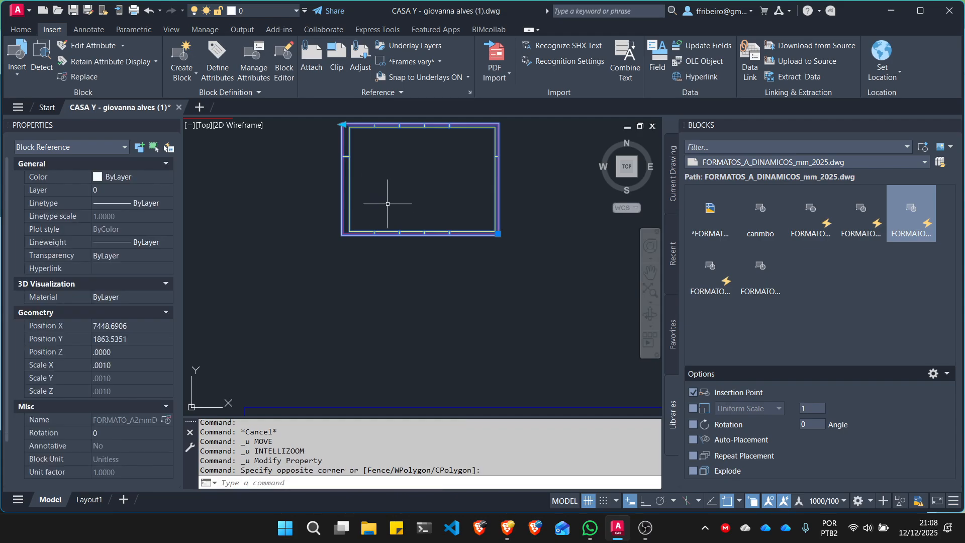
pyautogui.click(20, 29)
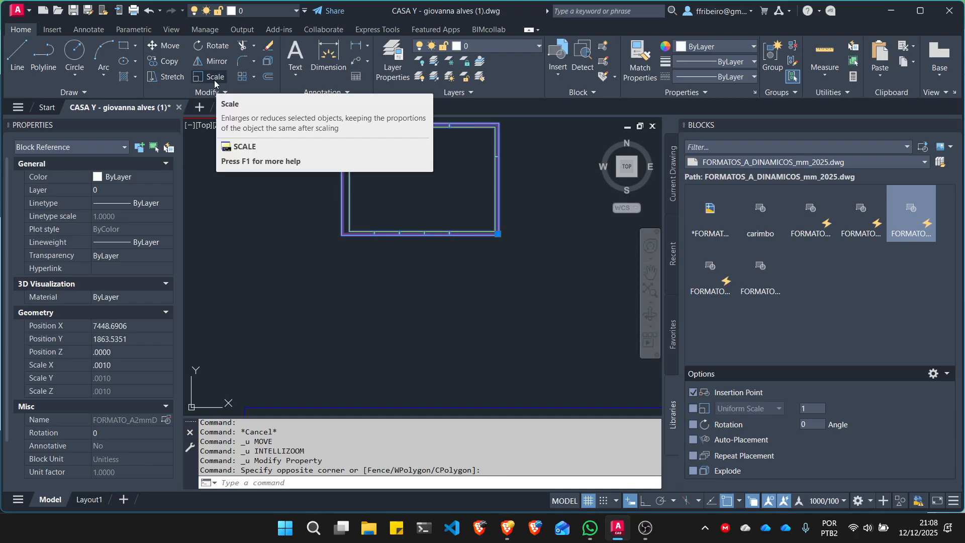
pyautogui.write('sc')
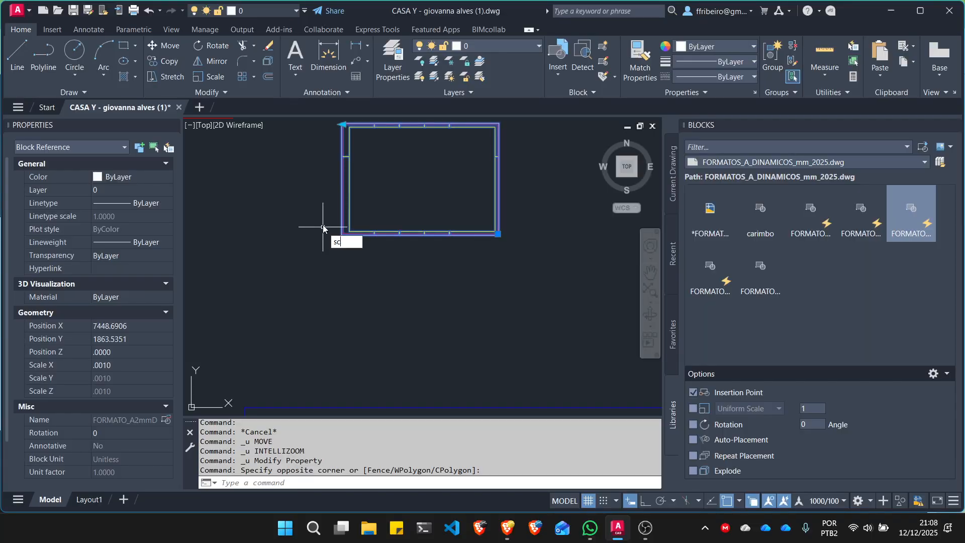
pyautogui.press('Return')
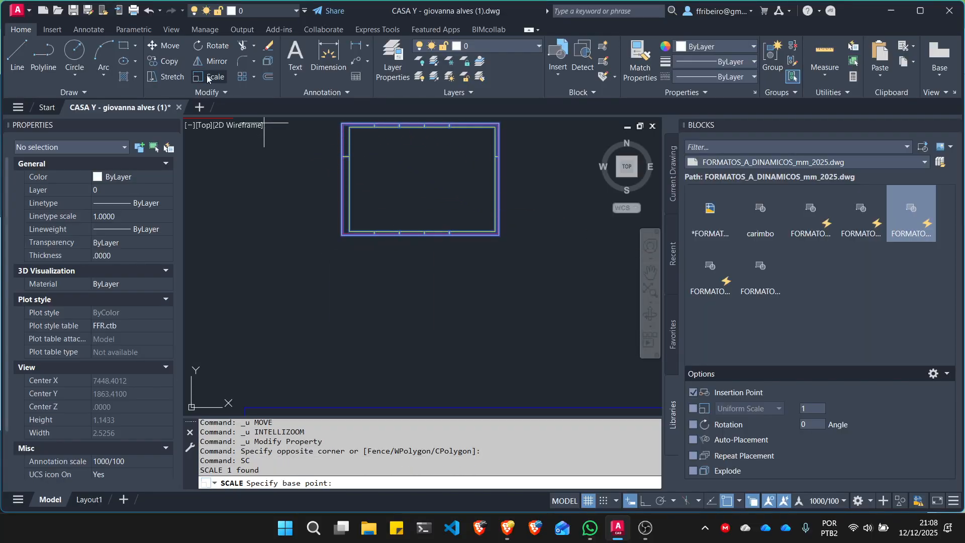
pyautogui.click(500, 235)
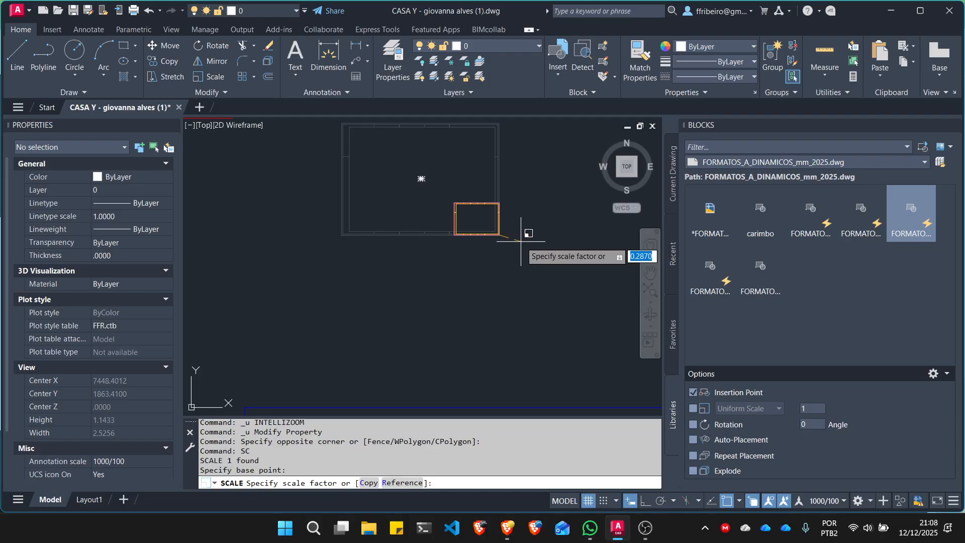
pyautogui.write('50')
pyautogui.press('Return')
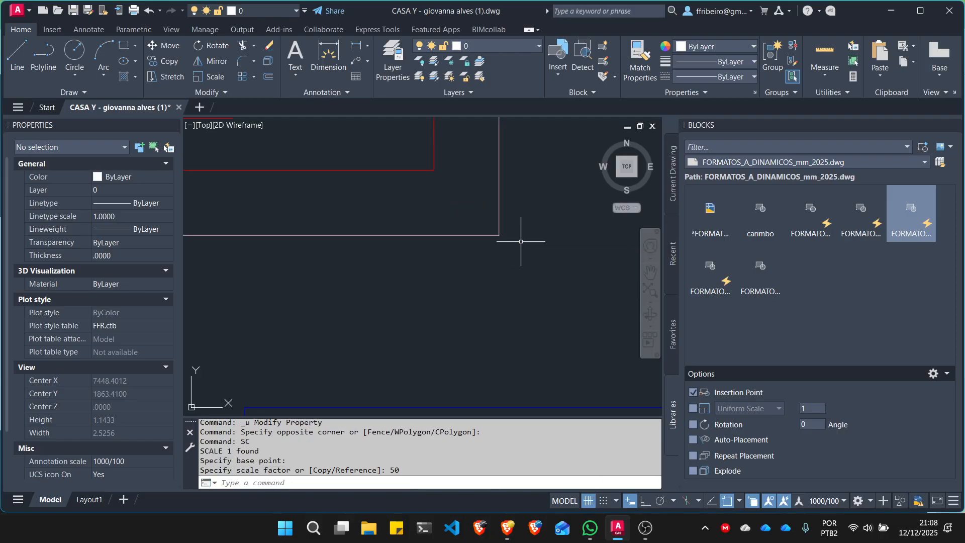
pyautogui.press('Escape')
# - Inspect the X scale of the block enlarged with the Scale command and undo that scaling
pyautogui.scroll(-5, 523, 239)
pyautogui.click(342, 263)
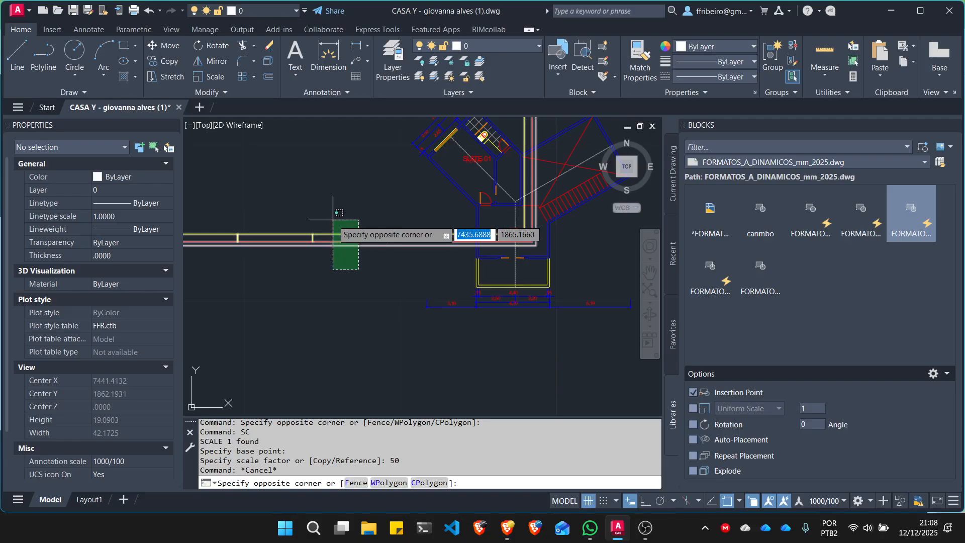
pyautogui.click(329, 224)
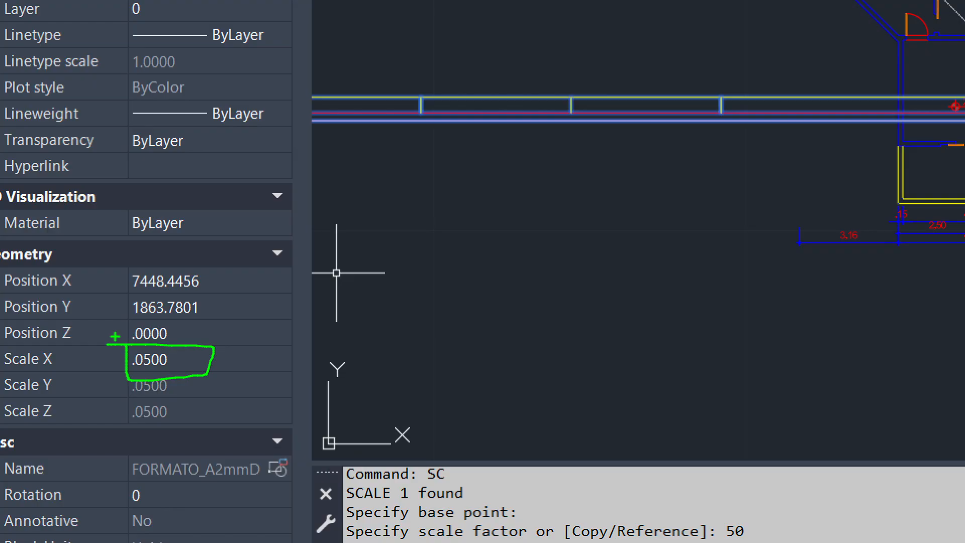
pyautogui.press('e')
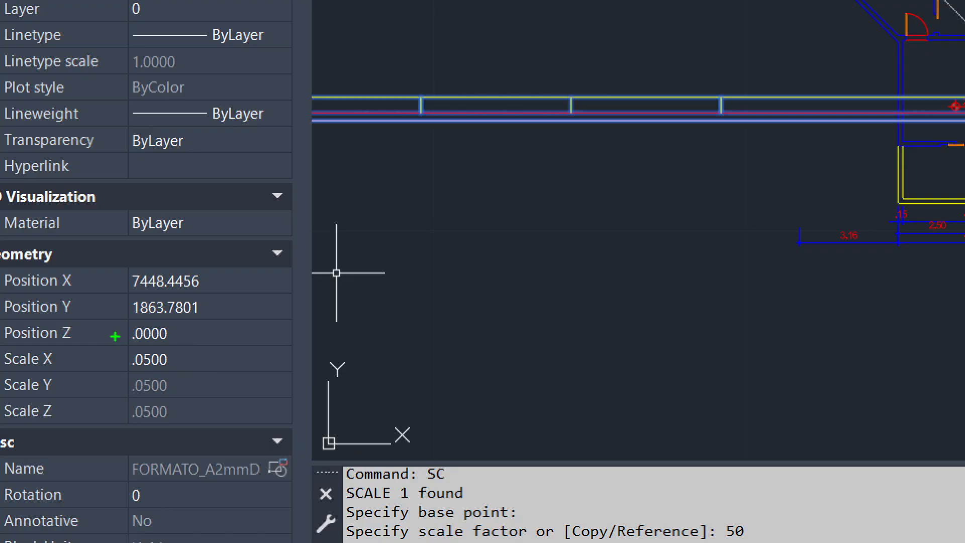
pyautogui.press('Escape')
pyautogui.press('Escape')
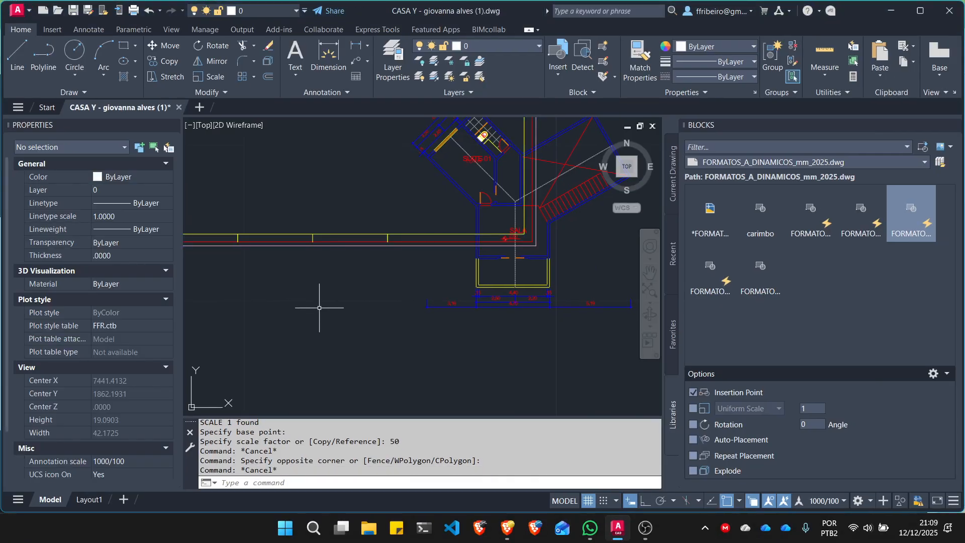
pyautogui.hotkey('ctrl', 'z')
pyautogui.hotkey('ctrl', 'z')
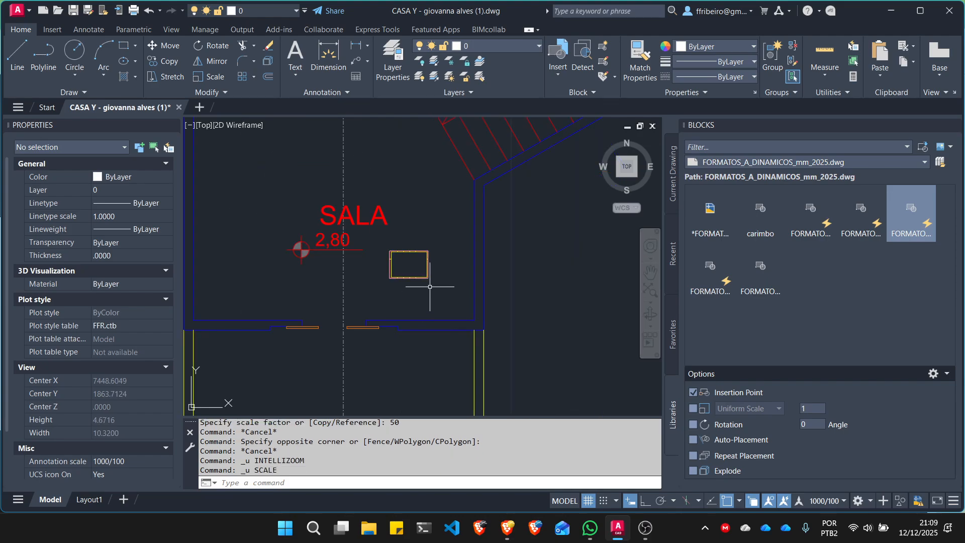
# - Scale the A2 sheet block in the SALA room again by a factor of 50, using its lower-right corner as base point
pyautogui.click(437, 307)
pyautogui.click(388, 244)
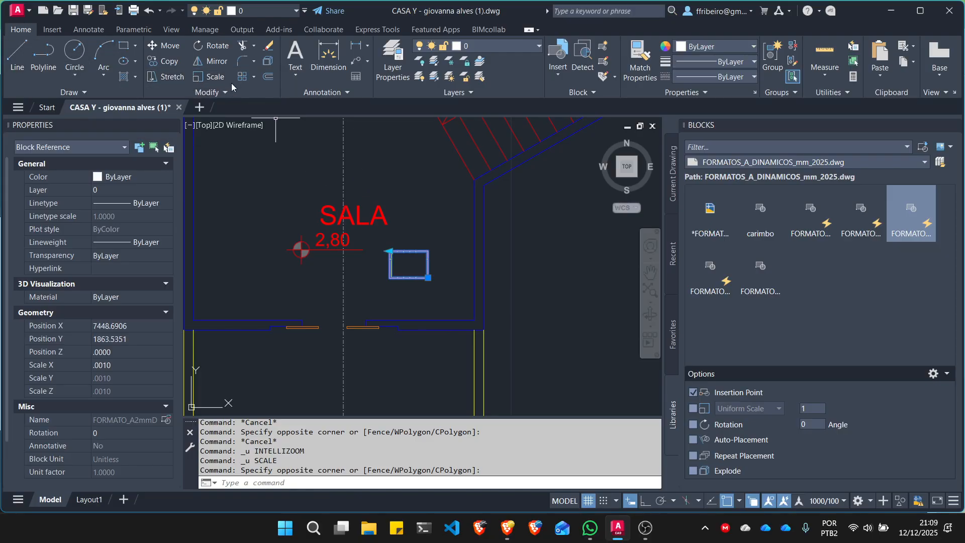
pyautogui.click(210, 76)
pyautogui.scroll(6, 435, 282)
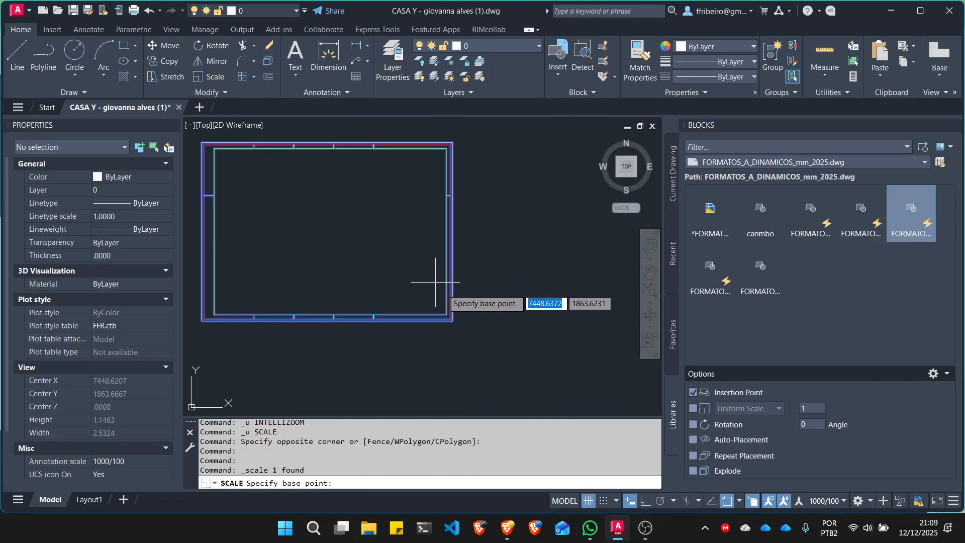
pyautogui.click(452, 320)
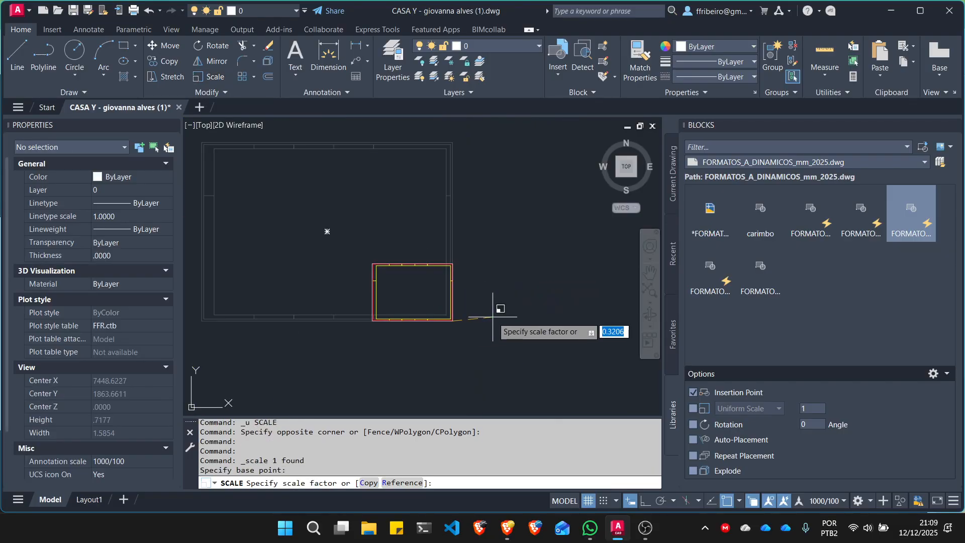
pyautogui.write('50')
pyautogui.press('Return')
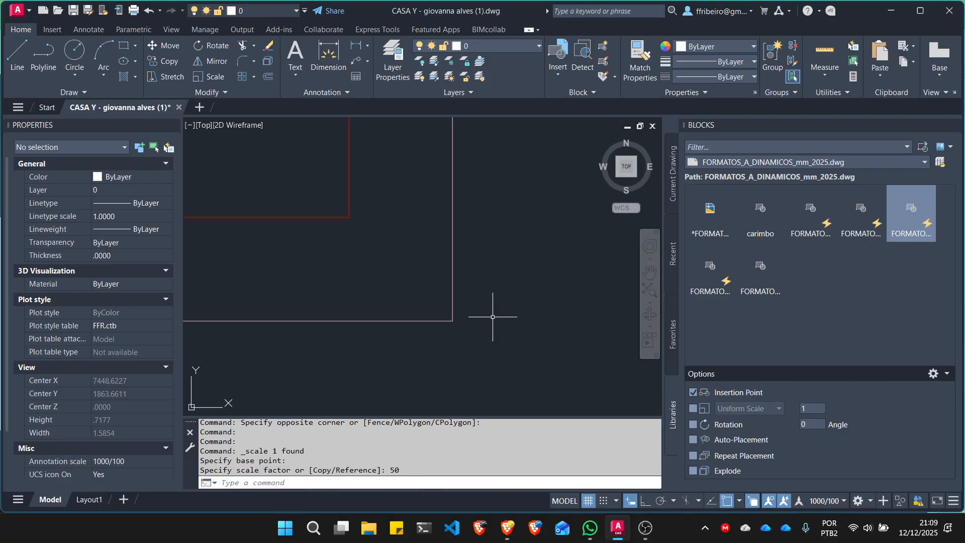
pyautogui.press('Escape')
# - Move the scaled A2 sheet block over the dimensioned floor plan so the sheet surrounds it
pyautogui.scroll(-10, 491, 258)
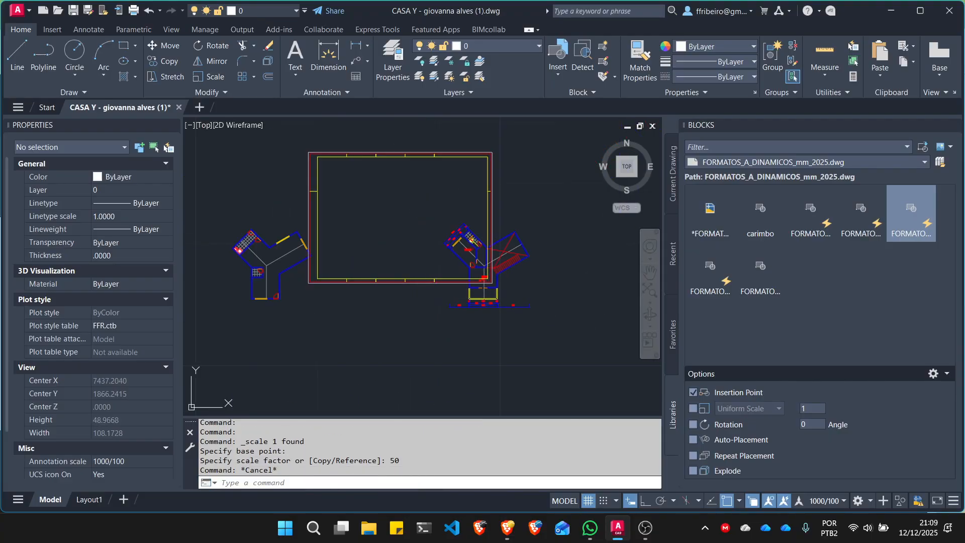
pyautogui.click(429, 300)
pyautogui.click(386, 258)
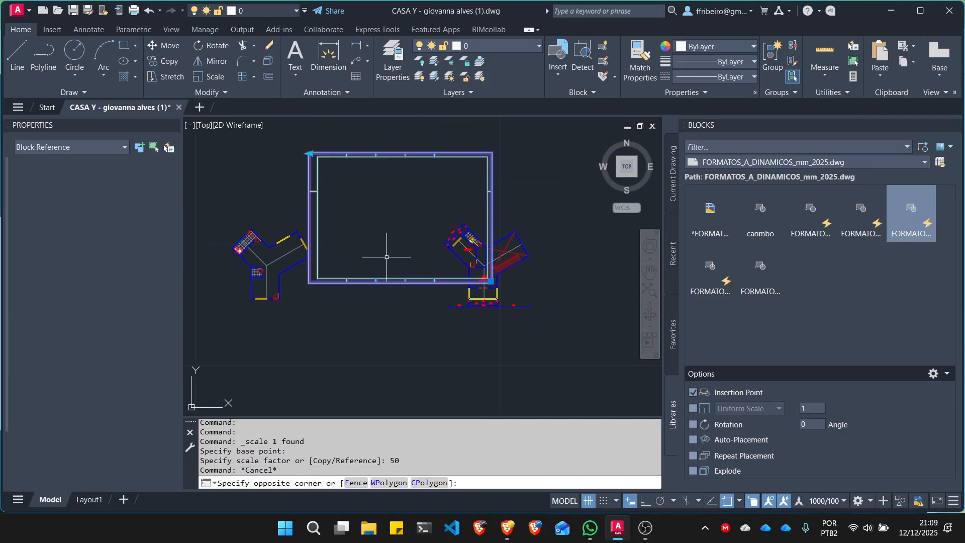
pyautogui.write('m')
pyautogui.press('Return')
pyautogui.click(257, 166)
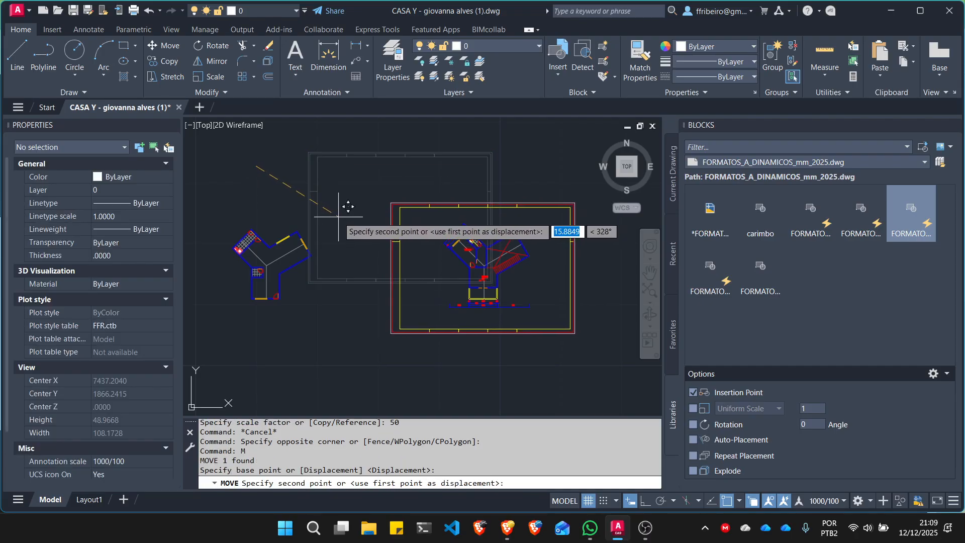
pyautogui.press('Escape')
# - Try stretching the A2 sheet block's left edge past the second floor plan so one sheet frames both plans, and undo the stretch
pyautogui.scroll(2, 441, 257)
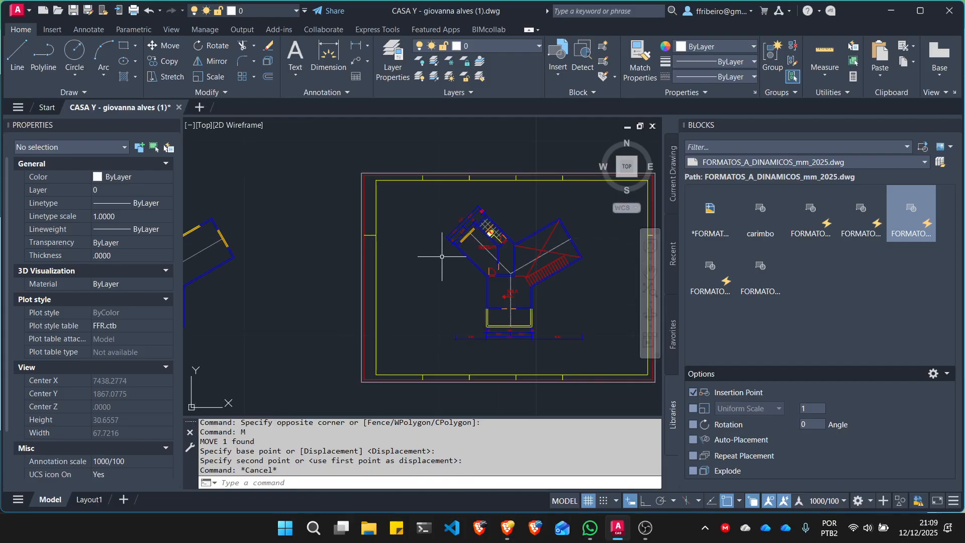
pyautogui.scroll(-2, 322, 242)
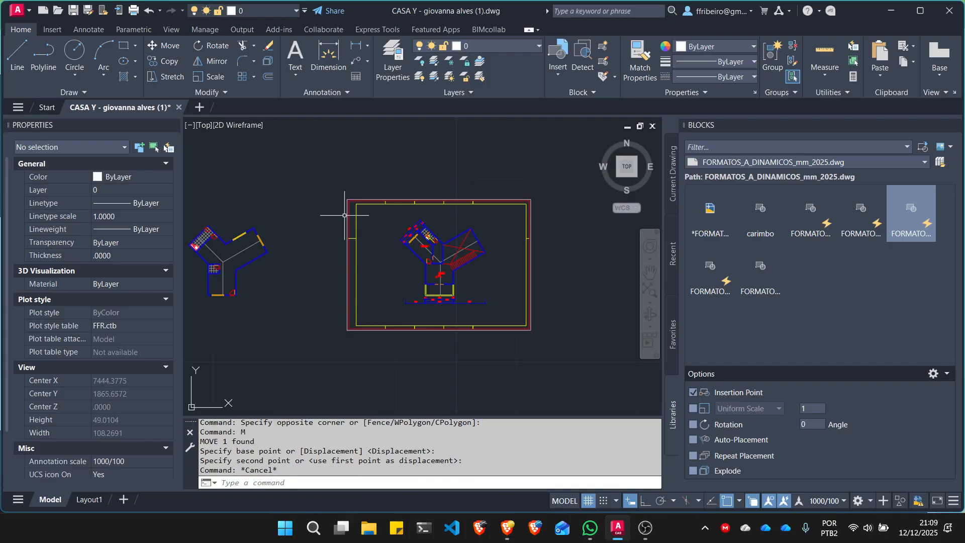
pyautogui.click(347, 216)
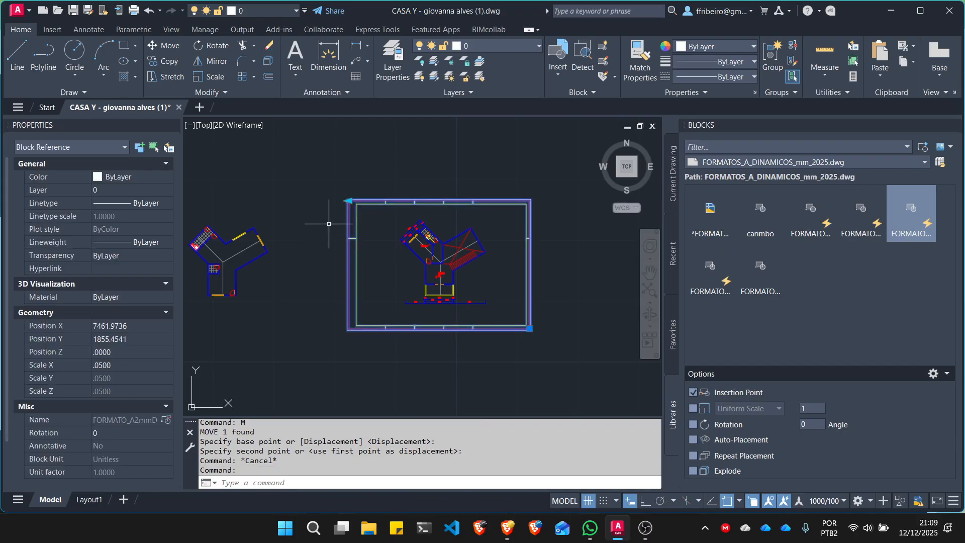
pyautogui.moveTo(362, 197)
pyautogui.mouseDown(button='middle')
pyautogui.moveTo(420, 203)
pyautogui.moveTo(434, 191)
pyautogui.mouseUp(button='middle')
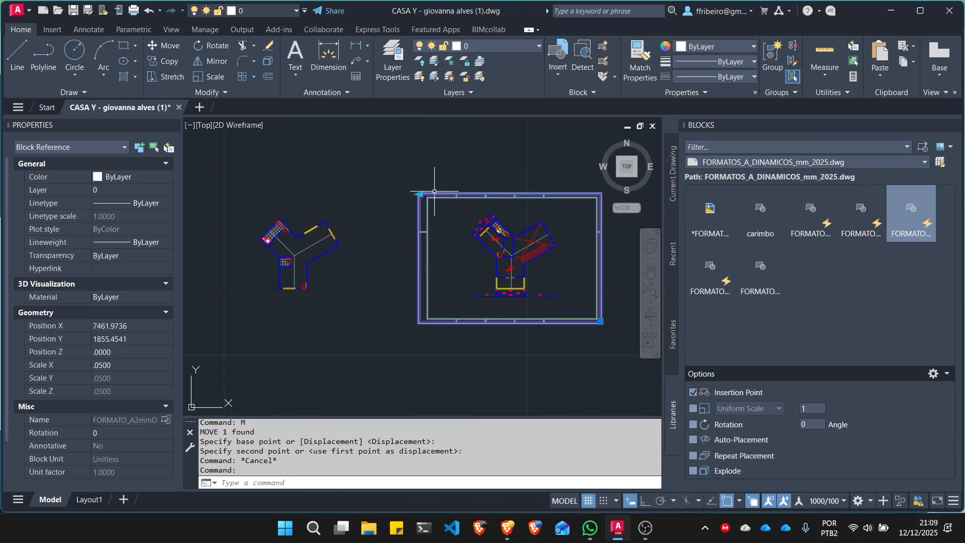
pyautogui.click(419, 194)
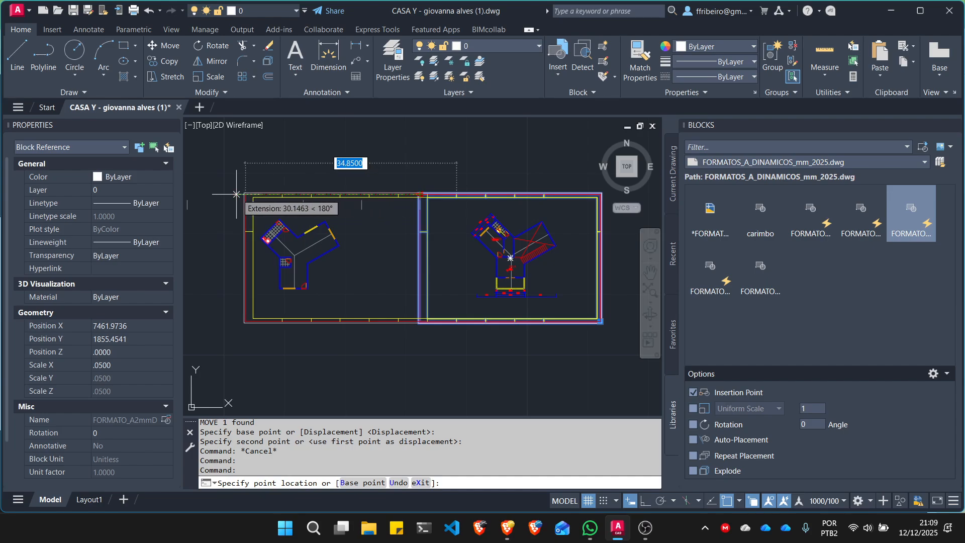
pyautogui.scroll(-4, 404, 196)
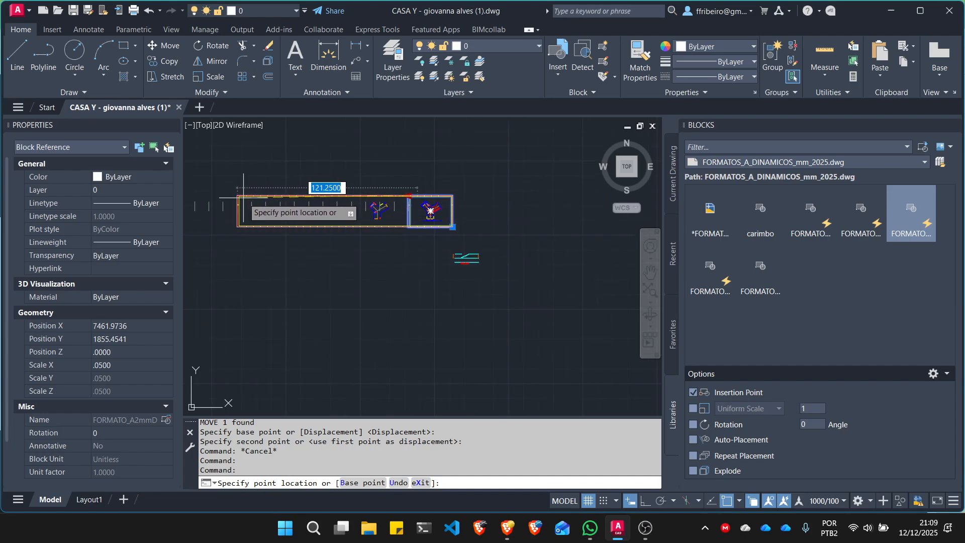
pyautogui.click(342, 194)
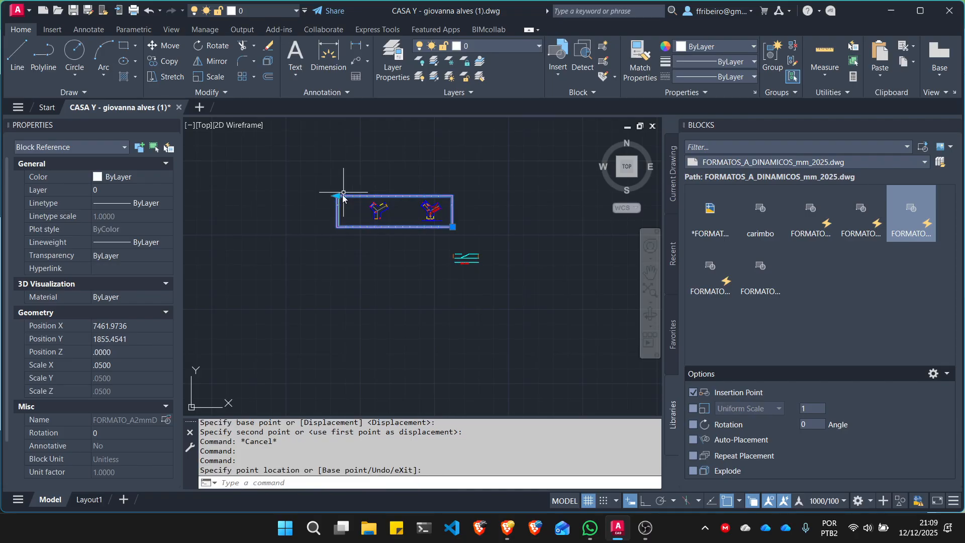
pyautogui.scroll(3, 388, 254)
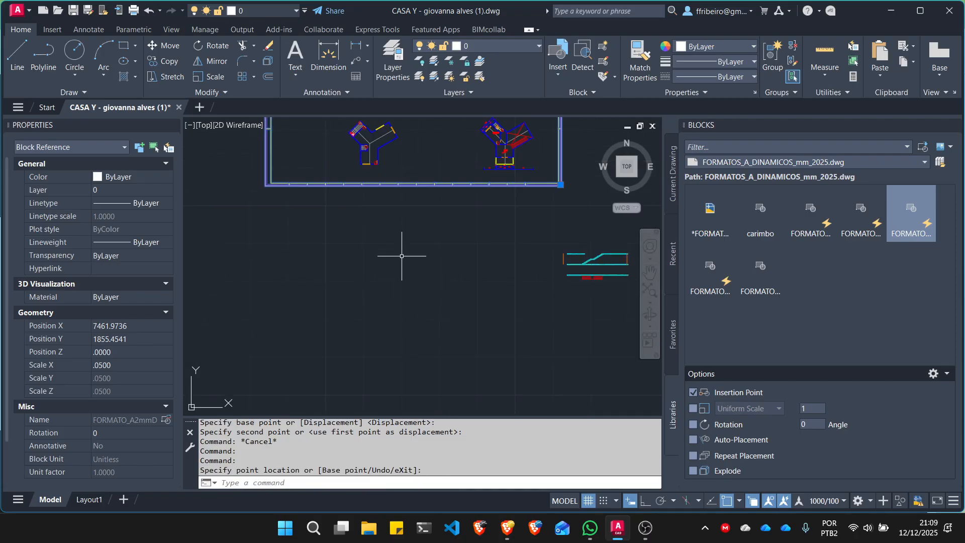
pyautogui.hotkey('ctrl', 'z')
pyautogui.hotkey('ctrl', 'z')
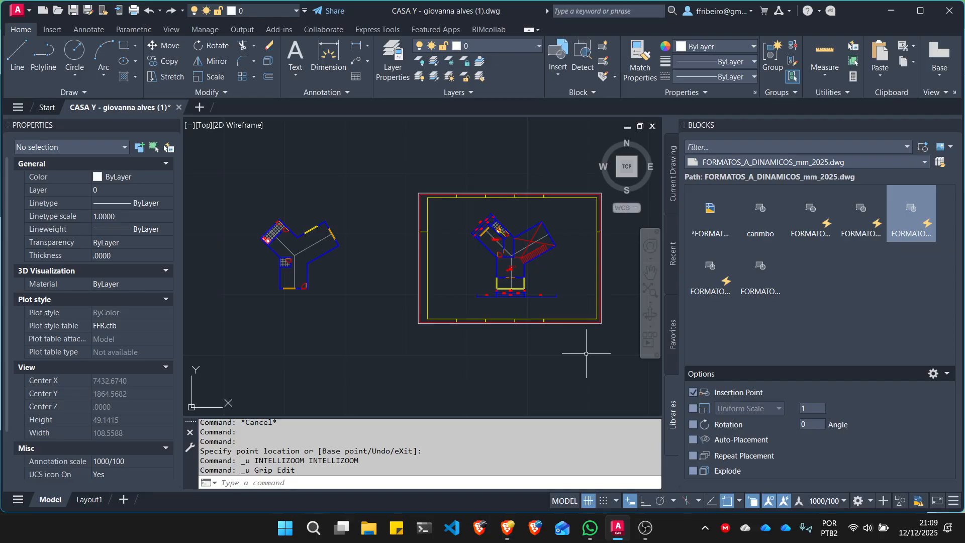
# - Insert the carimbo title block from the format library, redefining the existing block, and place it just below the A2 sheet's lower-right corner
pyautogui.moveTo(760, 285)
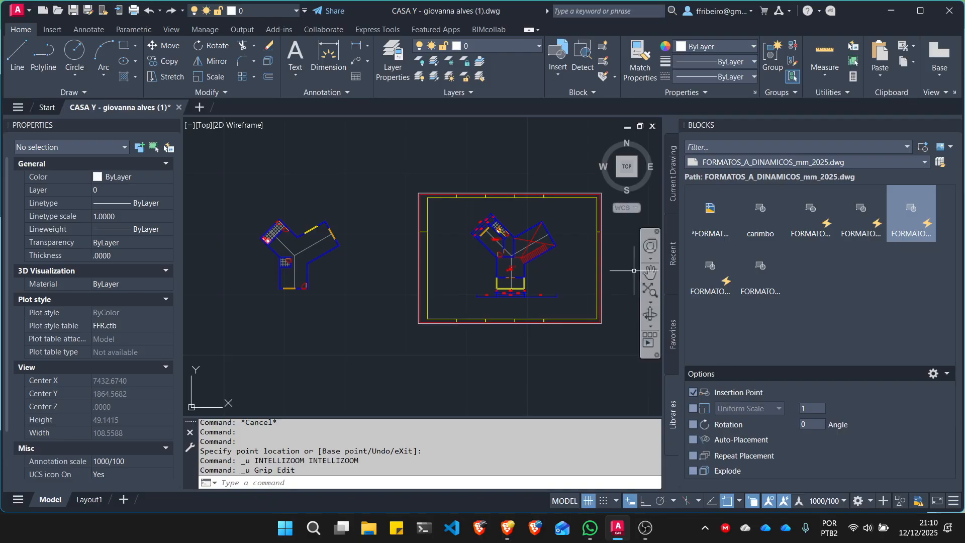
pyautogui.scroll(5, 520, 244)
pyautogui.scroll(-5, 500, 217)
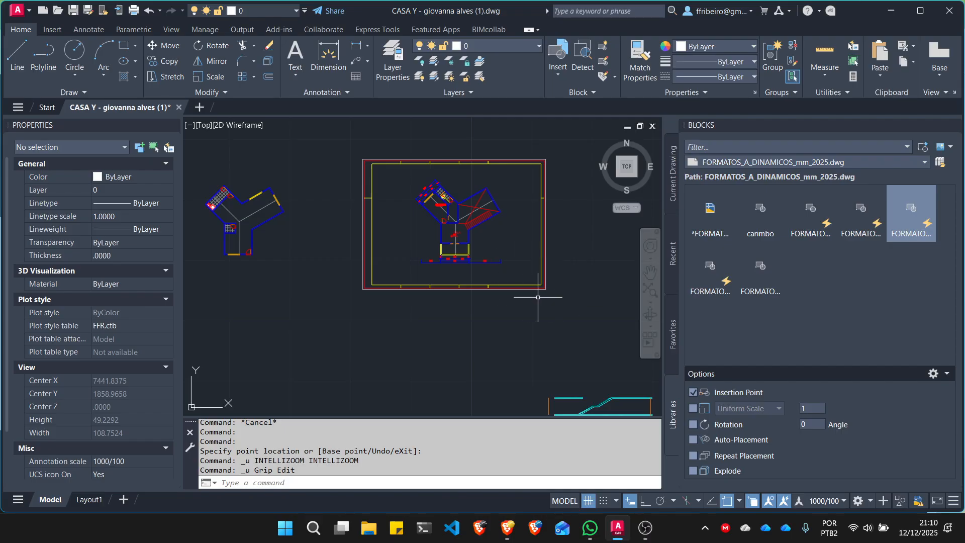
pyautogui.moveTo(763, 220)
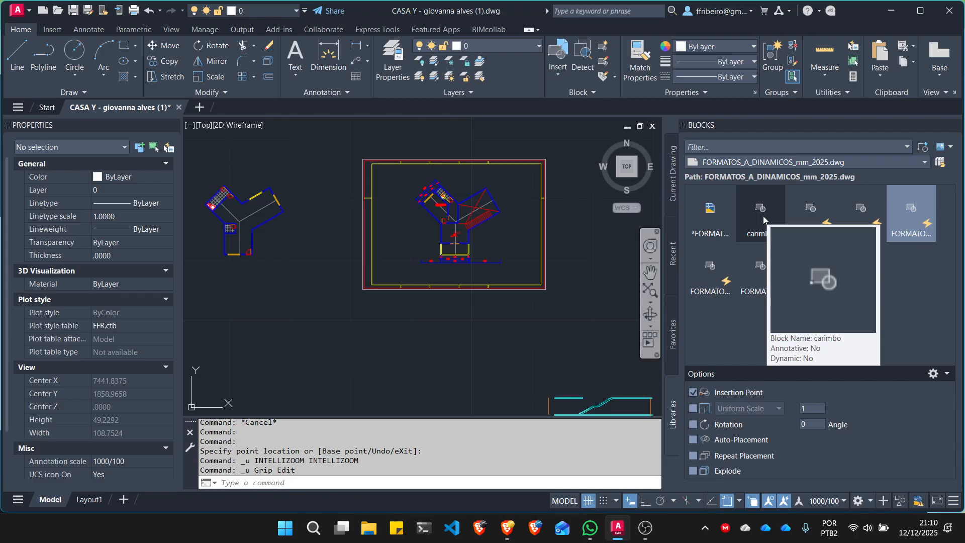
pyautogui.click(763, 220)
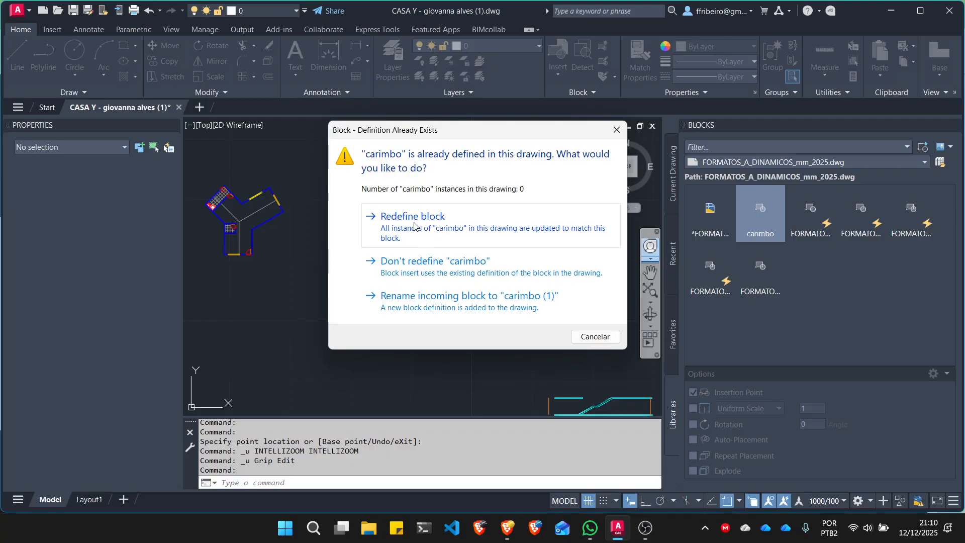
pyautogui.click(430, 229)
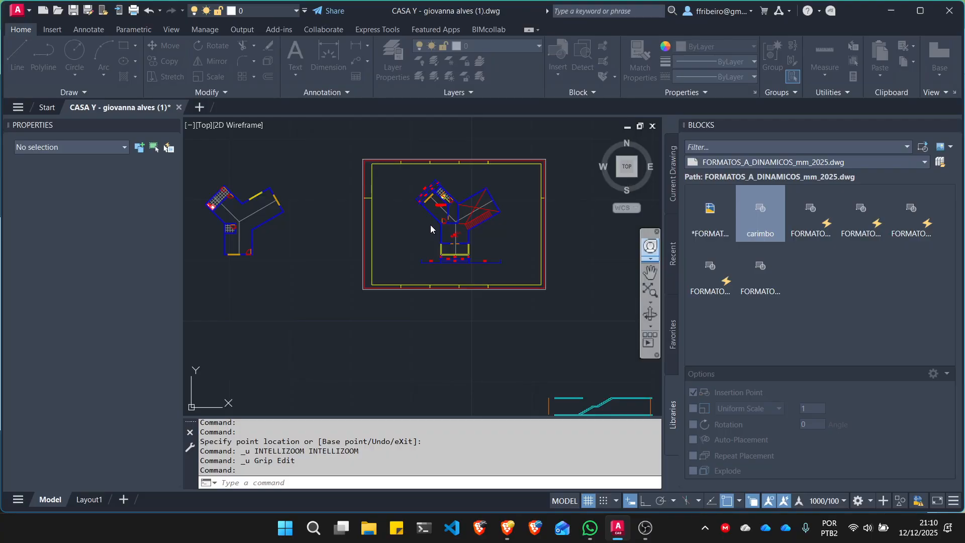
pyautogui.scroll(10, 545, 289)
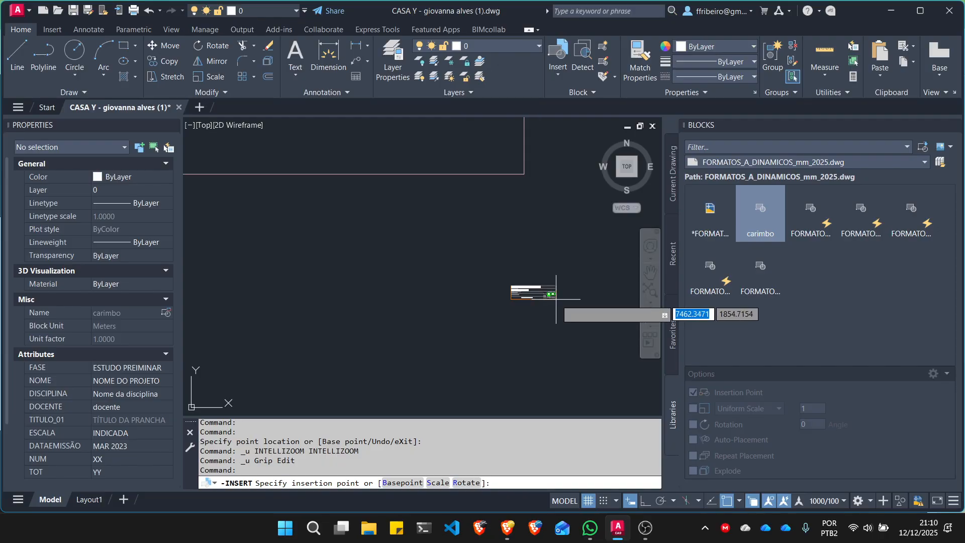
pyautogui.click(465, 313)
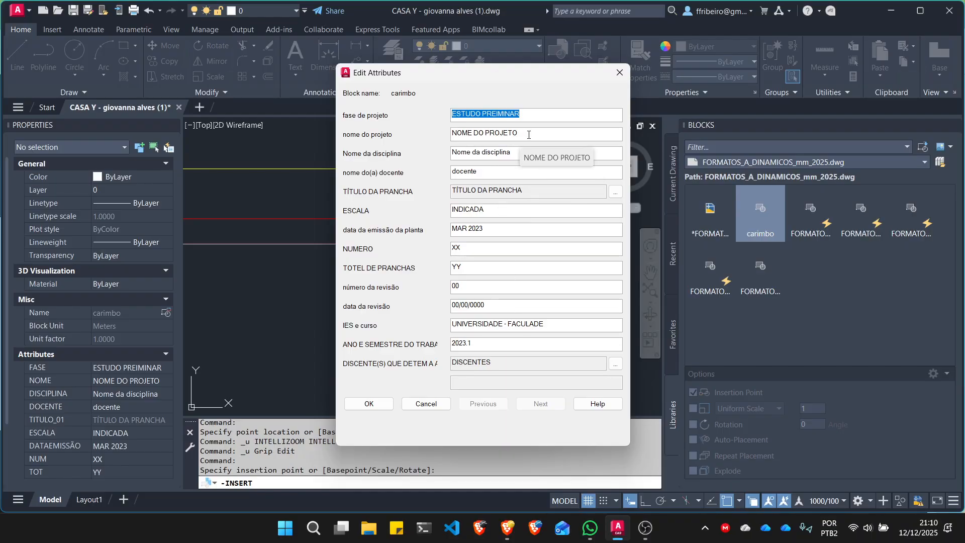
# - Fill in the teacher's name (nome do(a) docente) in the carimbo block's attributes
pyautogui.press('Tab')
pyautogui.click(520, 155)
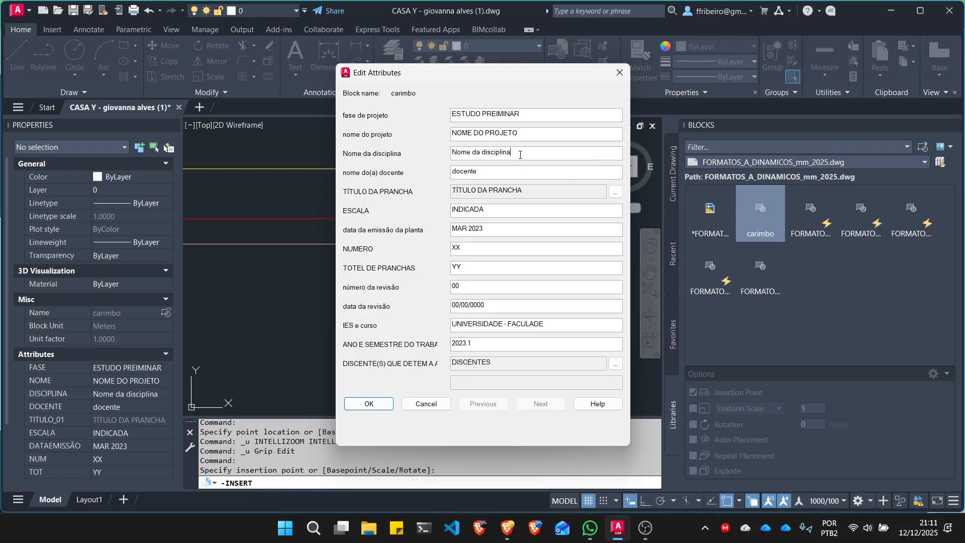
pyautogui.doubleClick(520, 155)
pyautogui.moveTo(520, 154); pyautogui.dragTo(424, 158)
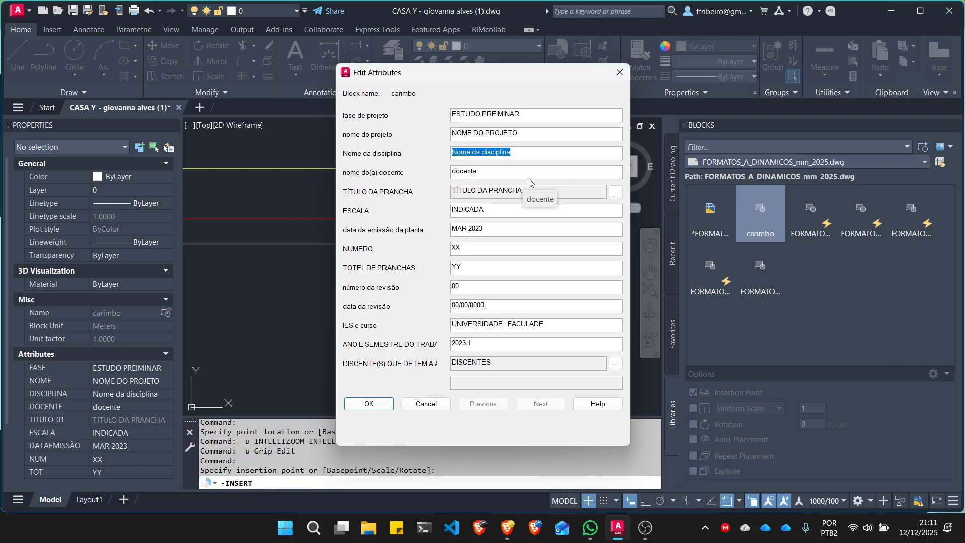
pyautogui.doubleClick(486, 171)
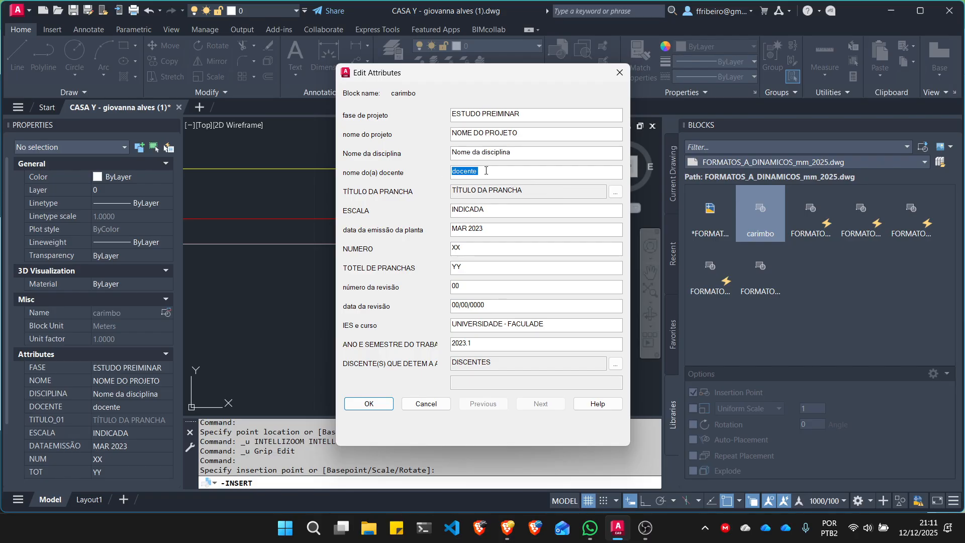
pyautogui.write('Fernando')
# - Replace the DISCENTES attribute text with the student's name and accept the carimbo block's attributes
pyautogui.click(616, 363)
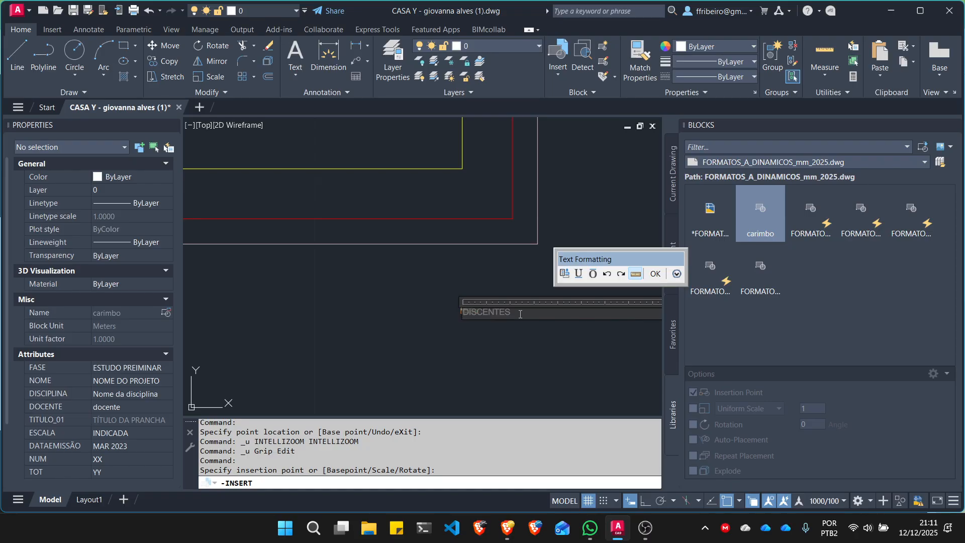
pyautogui.write('Fernando')
pyautogui.press('Delete')
pyautogui.press('Delete')
pyautogui.press('Delete')
pyautogui.press('Delete')
pyautogui.press('Delete')
pyautogui.press('Delete')
pyautogui.press('Delete')
pyautogui.press('Delete')
pyautogui.press('Delete')
pyautogui.click(655, 274)
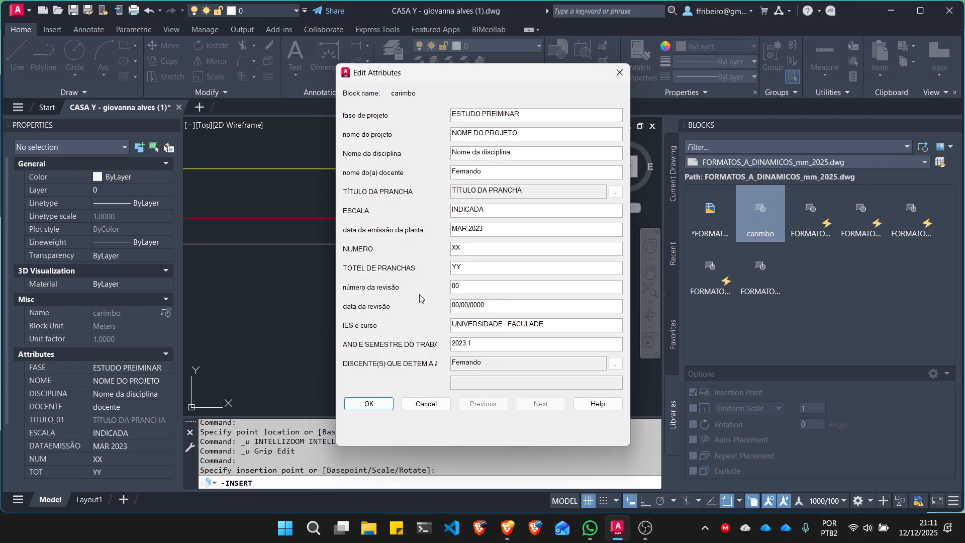
pyautogui.click(369, 402)
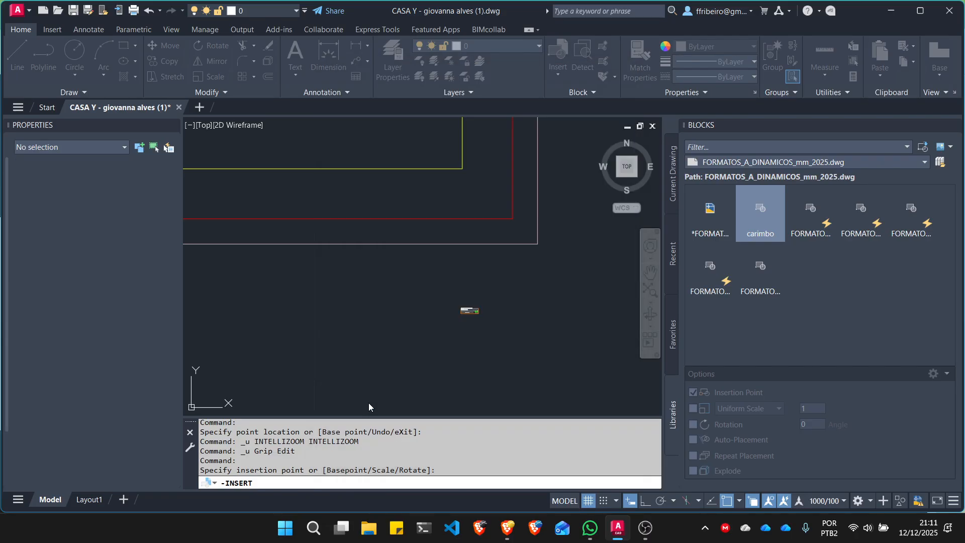
# - Scale the inserted carimbo title block by a factor of 50 from its lower-right corner
pyautogui.scroll(5, 481, 310)
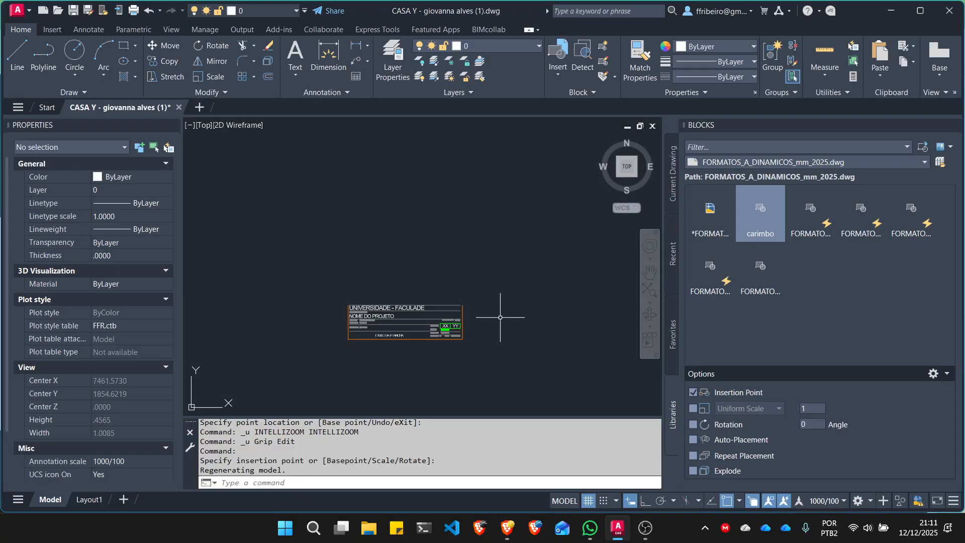
pyautogui.click(493, 363)
pyautogui.click(399, 286)
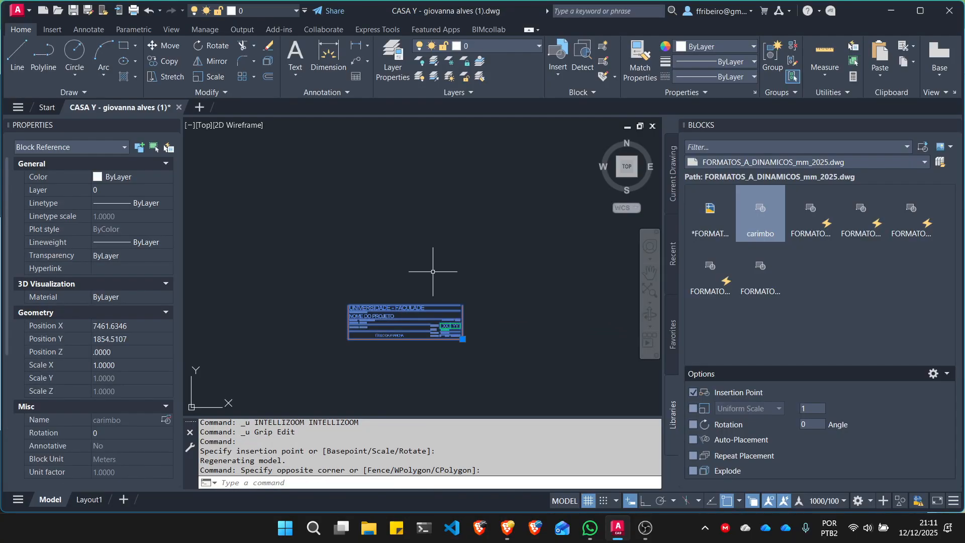
pyautogui.click(208, 77)
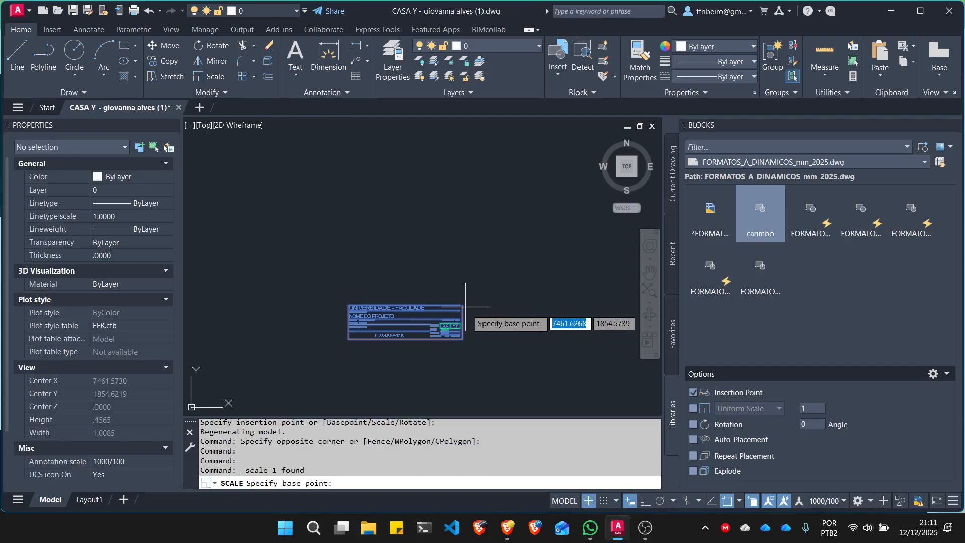
pyautogui.scroll(4, 462, 338)
pyautogui.click(463, 339)
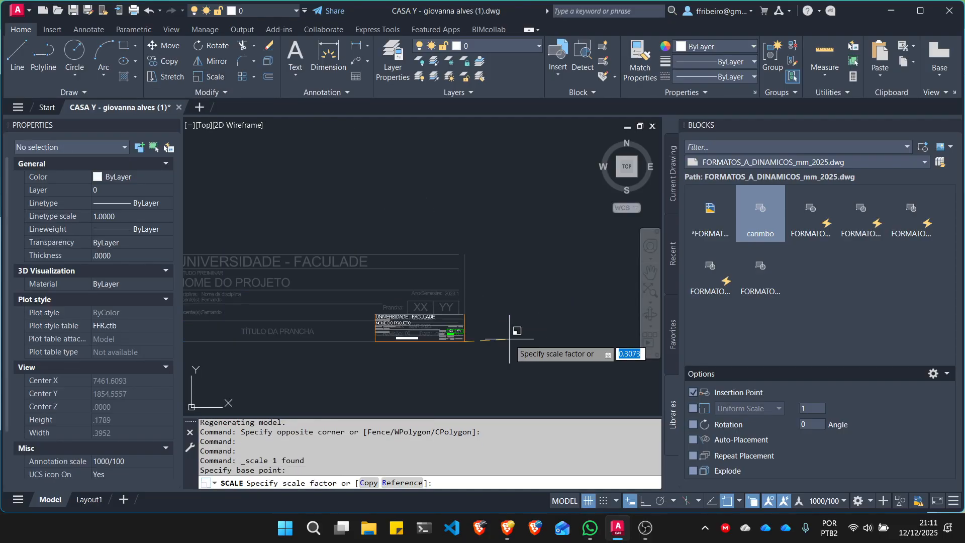
pyautogui.write('50')
pyautogui.press('Return')
pyautogui.press('Escape')
pyautogui.press('Escape')
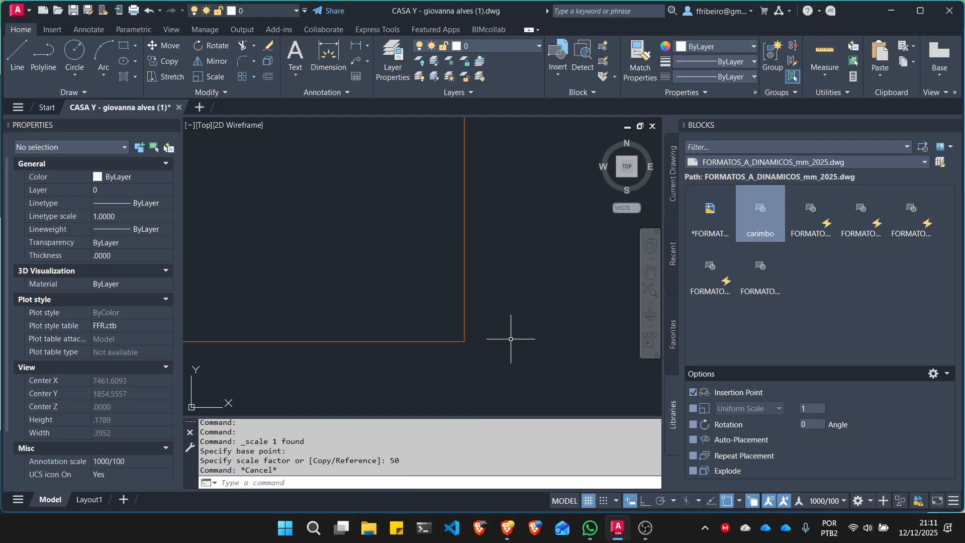
# - Move the enlarged carimbo block by its lower-right corner onto the lower-right corner of the A2 sheet's inner yellow frame
pyautogui.scroll(-4, 511, 334)
pyautogui.scroll(-10, 519, 326)
pyautogui.scroll(4, 517, 342)
pyautogui.click(551, 345)
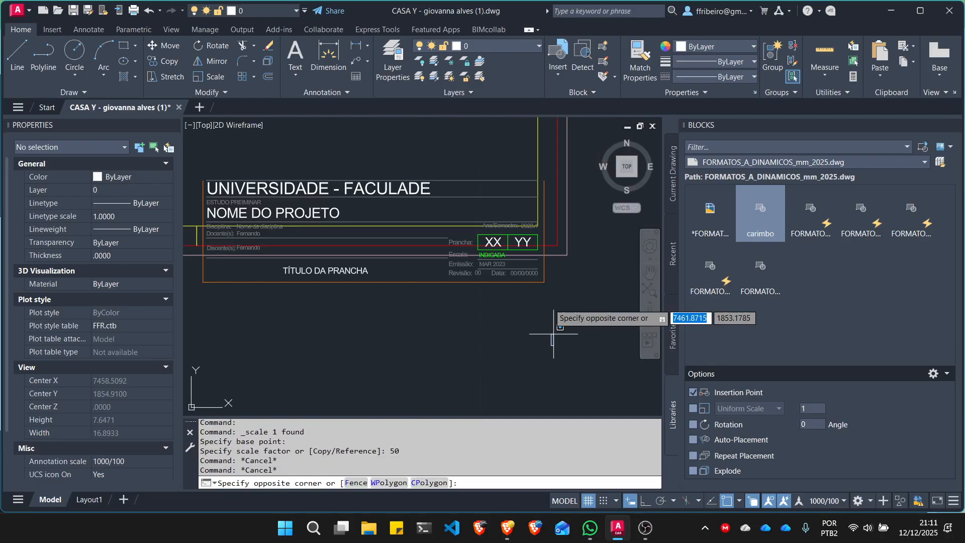
pyautogui.click(516, 265)
pyautogui.write('m')
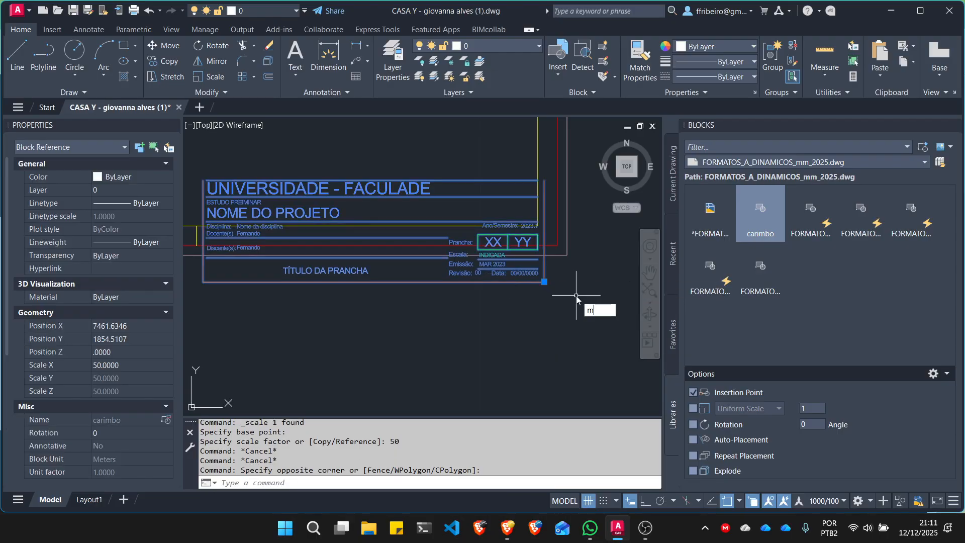
pyautogui.press('Return')
pyautogui.click(544, 282)
pyautogui.scroll(5, 536, 213)
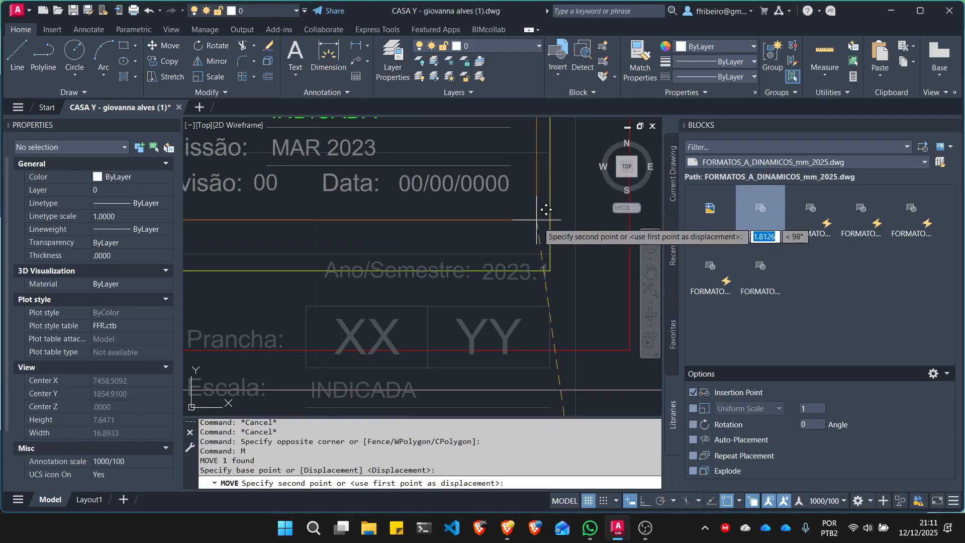
pyautogui.press('Escape')
pyautogui.scroll(-5, 548, 331)
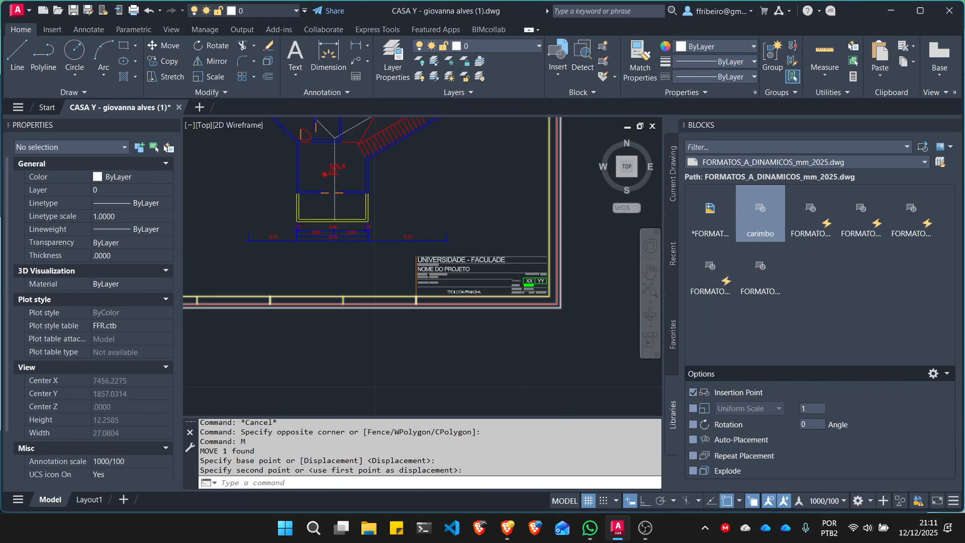
pyautogui.press('Escape')
# - Inspect the properties and text of the carimbo title block placed in the A2 sheet's corner
pyautogui.click(517, 250)
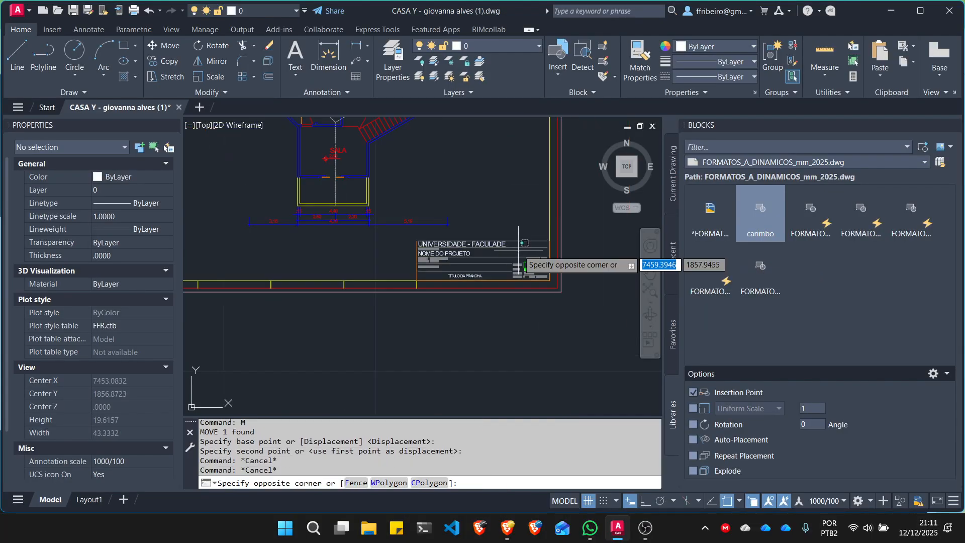
pyautogui.click(480, 235)
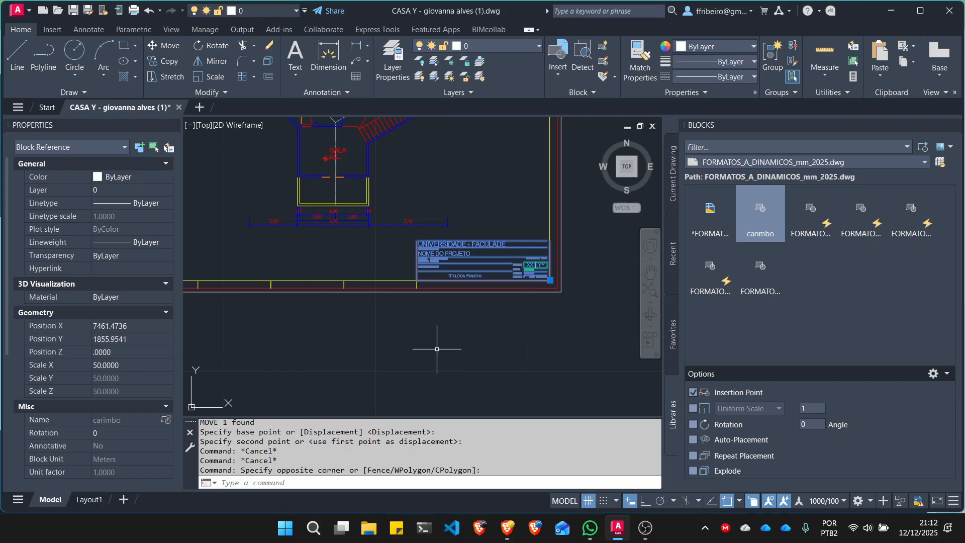
pyautogui.press('Escape')
pyautogui.press('Escape')
pyautogui.scroll(3, 497, 231)
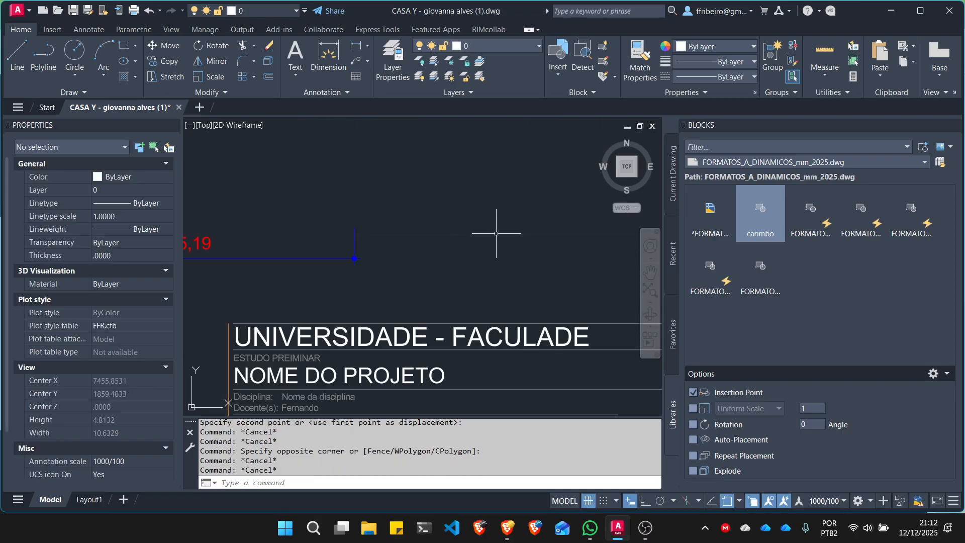
# - Set the carimbo block's IES-CURSO attribute to UNIVERSIDADE FEDERAL DA BAHIA and accept the change
pyautogui.scroll(3, 488, 252)
pyautogui.scroll(-3, 488, 251)
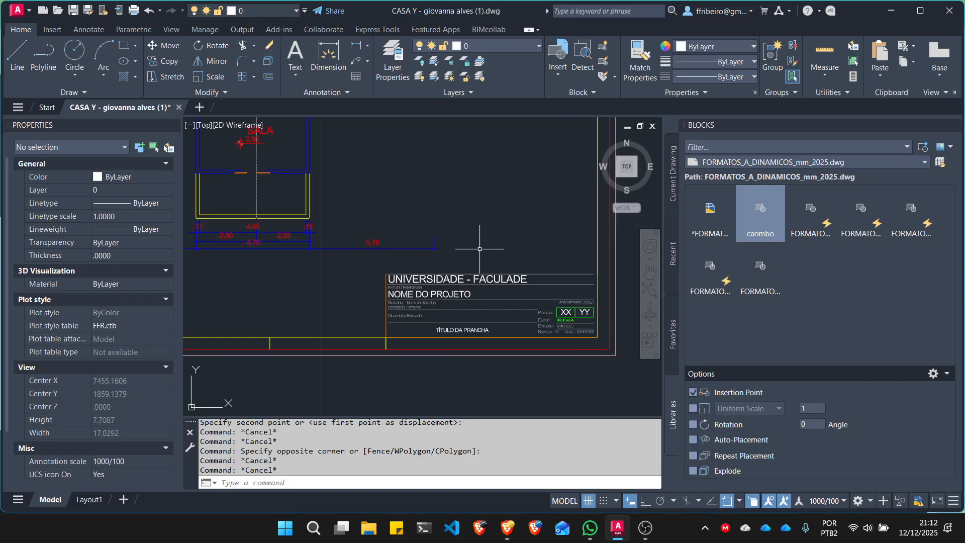
pyautogui.scroll(2, 483, 288)
pyautogui.doubleClick(487, 287)
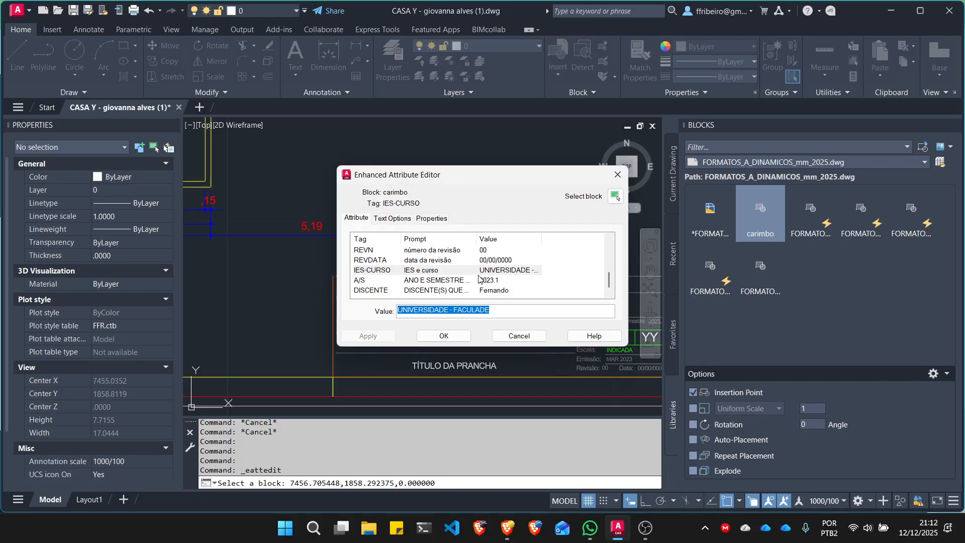
pyautogui.click(513, 315)
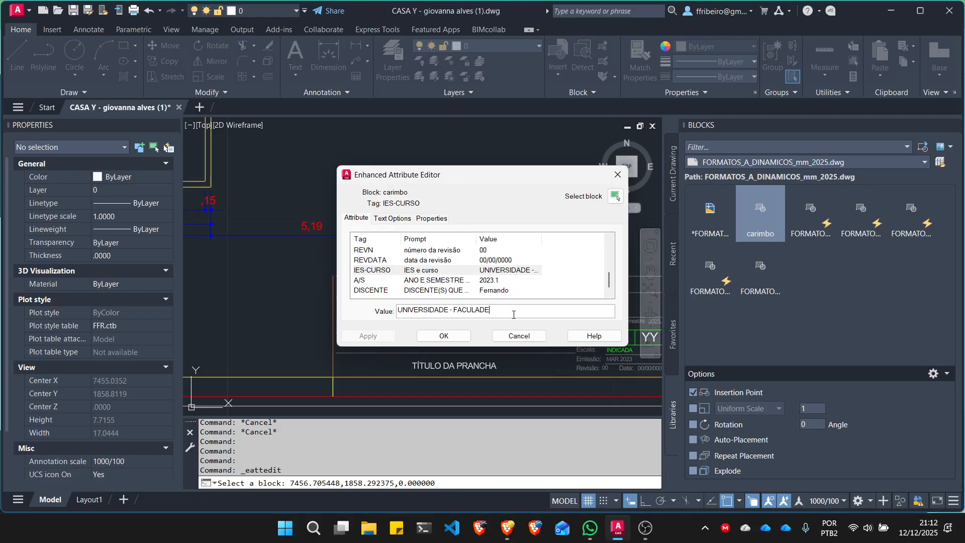
pyautogui.press('BackSpace')
pyautogui.press('BackSpace')
pyautogui.press('BackSpace')
pyautogui.press('BackSpace')
pyautogui.press('BackSpace')
pyautogui.press('BackSpace')
pyautogui.press('BackSpace')
pyautogui.press('BackSpace')
pyautogui.write('DERAL DA BAHIA')
pyautogui.click(443, 335)
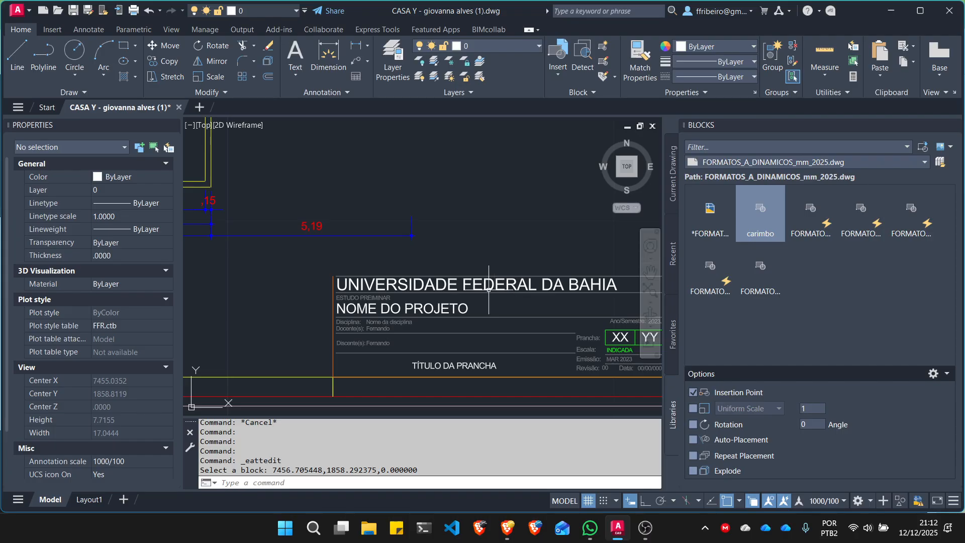
# - Inspect the university name and the remaining text fields of the carimbo title block
pyautogui.scroll(-2, 461, 258)
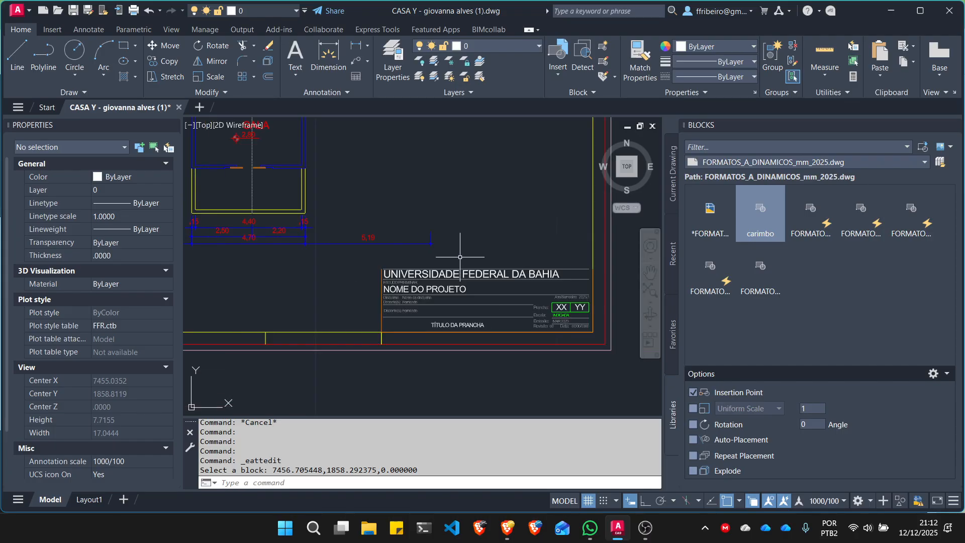
pyautogui.scroll(4, 422, 282)
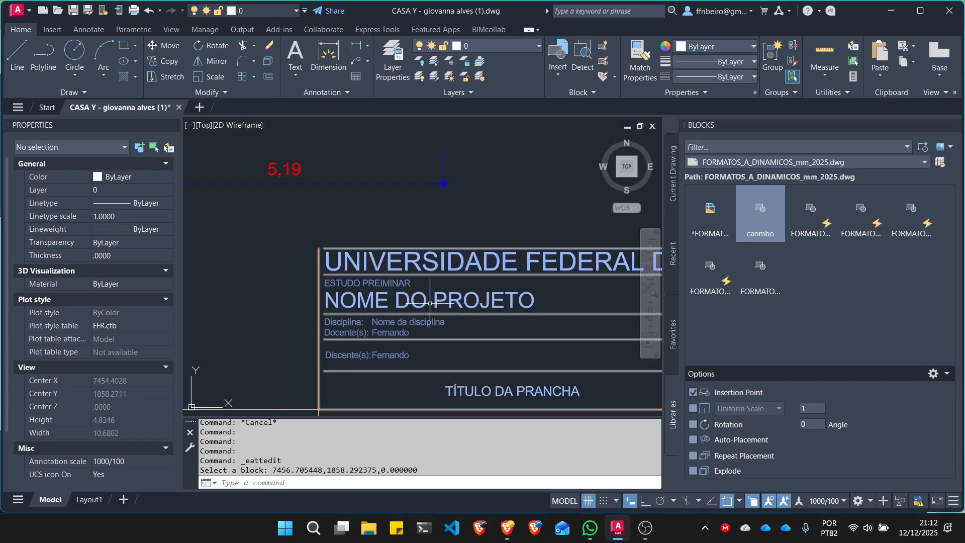
pyautogui.scroll(-4, 343, 328)
pyautogui.scroll(2, 376, 328)
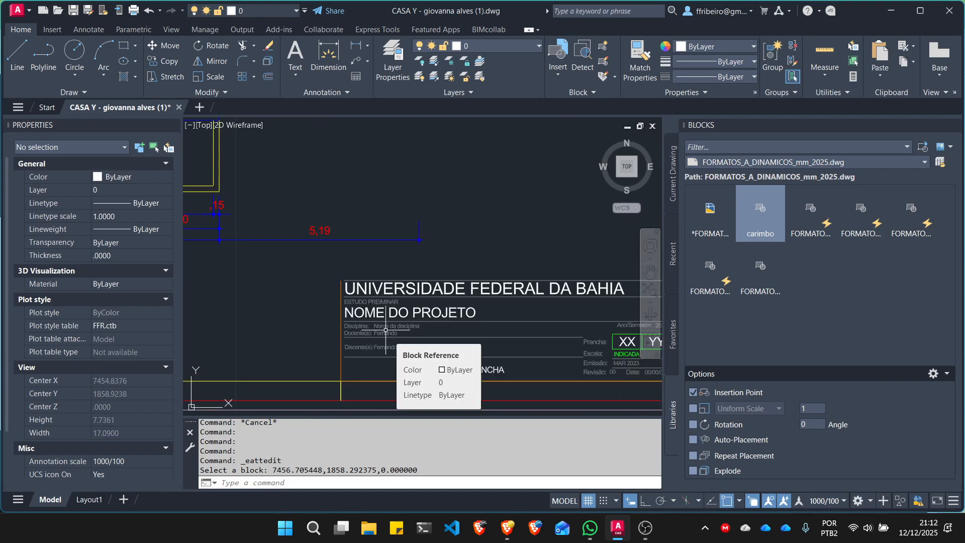
pyautogui.press('Escape')
pyautogui.press('Escape')
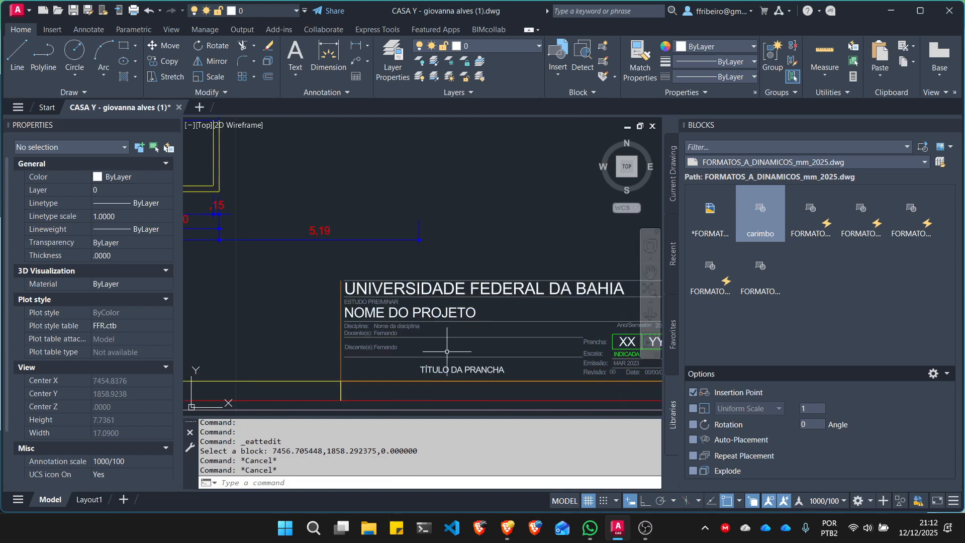
# - Set the carimbo block's ESCALA attribute to 1/50 and accept the change
pyautogui.click(481, 369)
pyautogui.press('Escape')
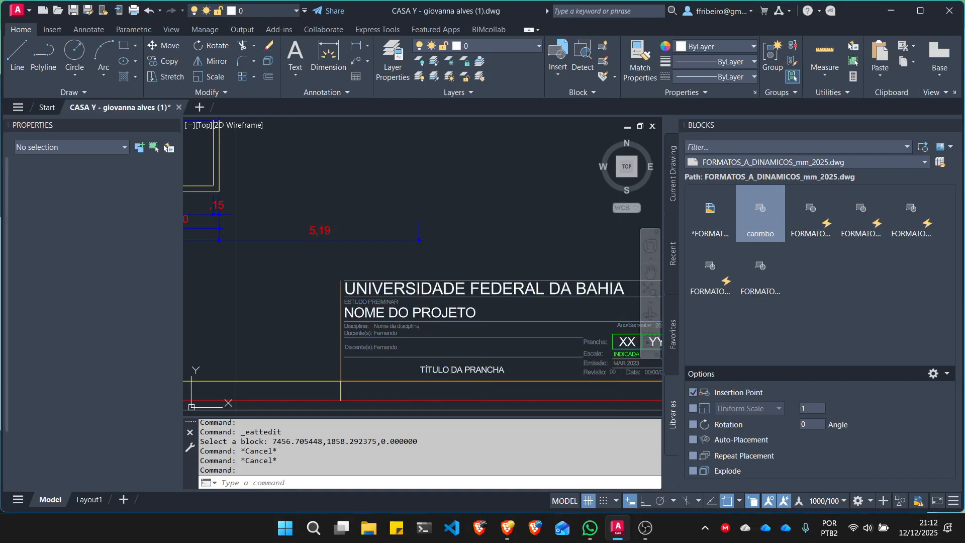
pyautogui.doubleClick(481, 371)
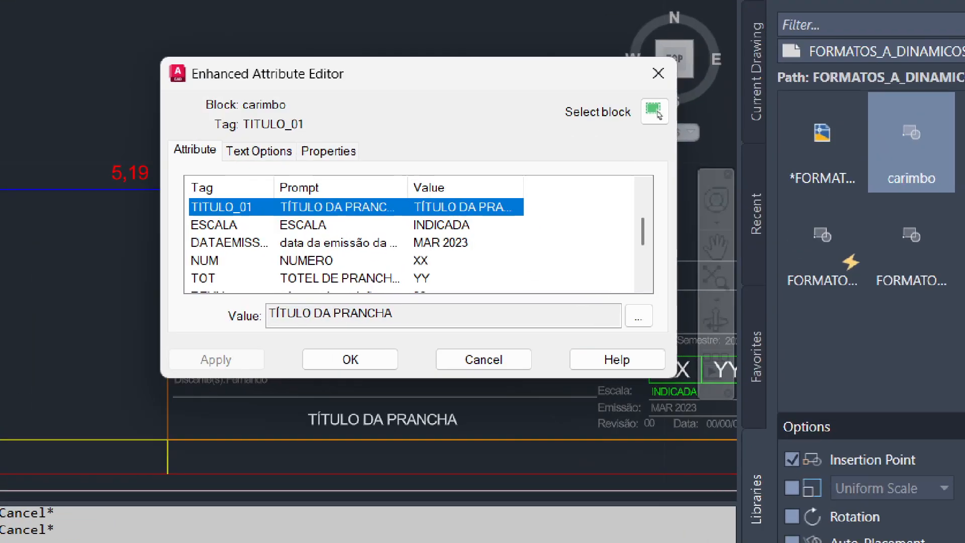
pyautogui.click(577, 310)
pyautogui.moveTo(653, 301)
pyautogui.mouseDown()
pyautogui.moveTo(663, 347)
pyautogui.moveTo(673, 317)
pyautogui.mouseUp()
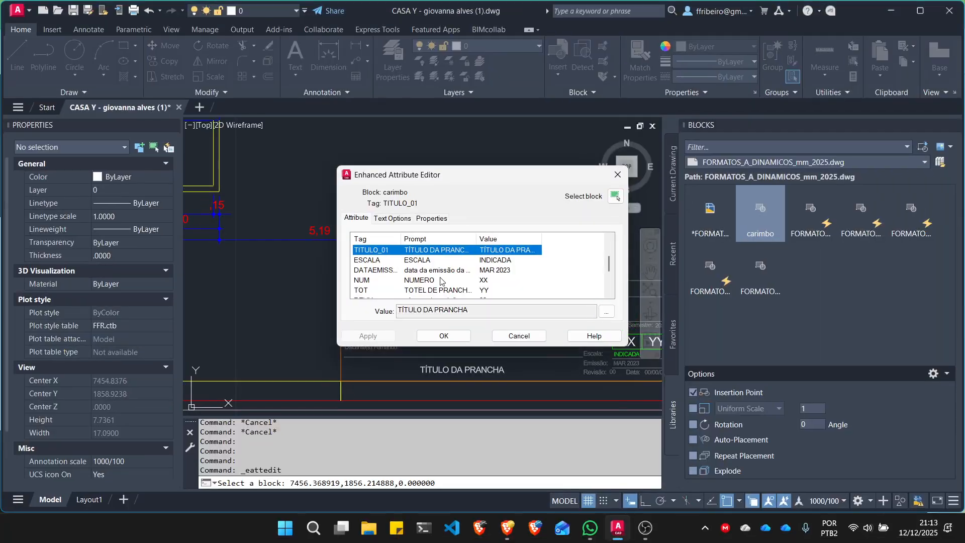
pyautogui.click(439, 260)
pyautogui.click(442, 311)
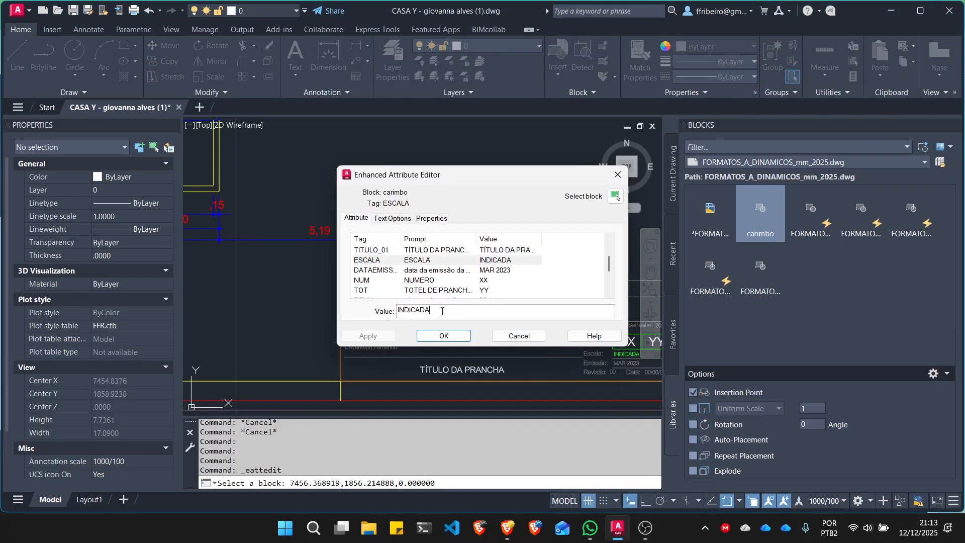
pyautogui.doubleClick(442, 311)
pyautogui.write('1/50')
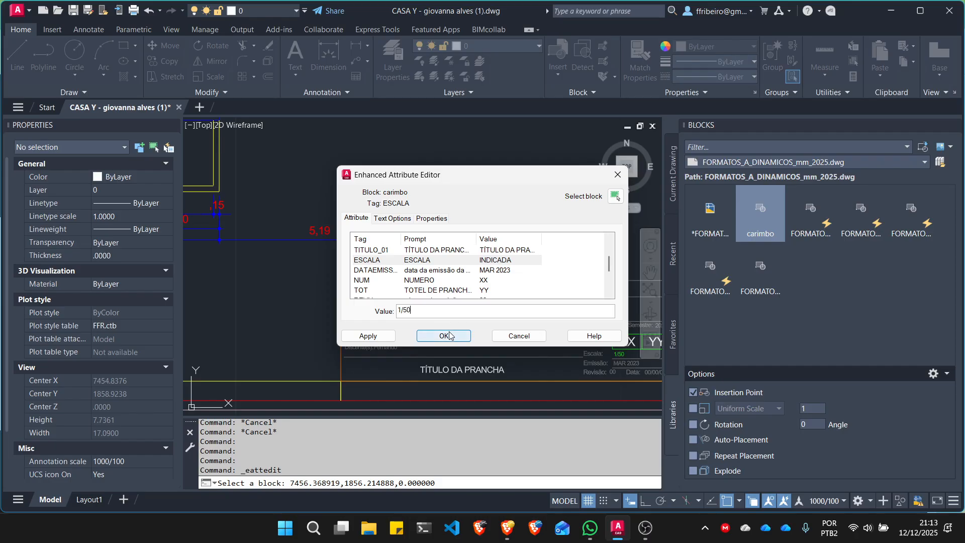
pyautogui.click(449, 336)
# - Open the carimbo block's TITULO_01 attribute in the multiline text editor and widen its text box
pyautogui.click(451, 311)
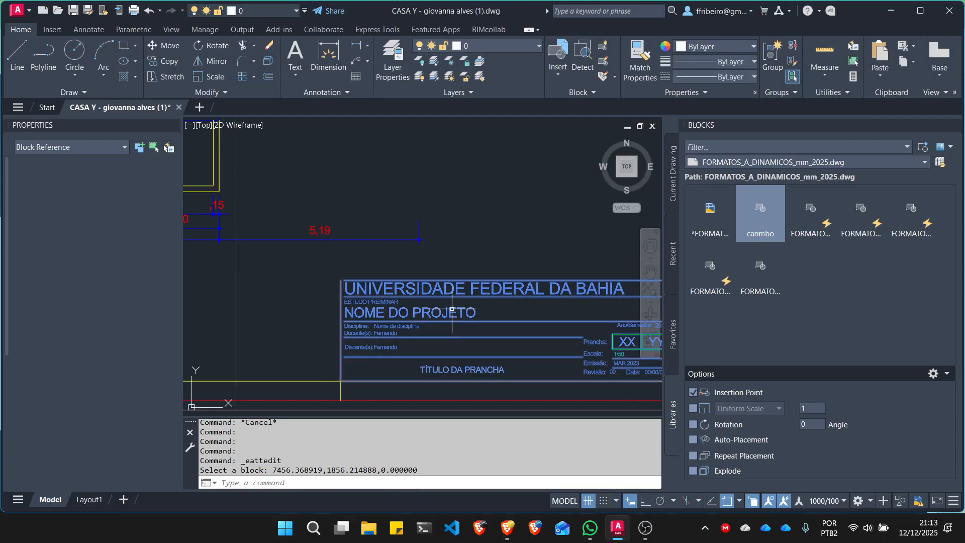
pyautogui.doubleClick(451, 310)
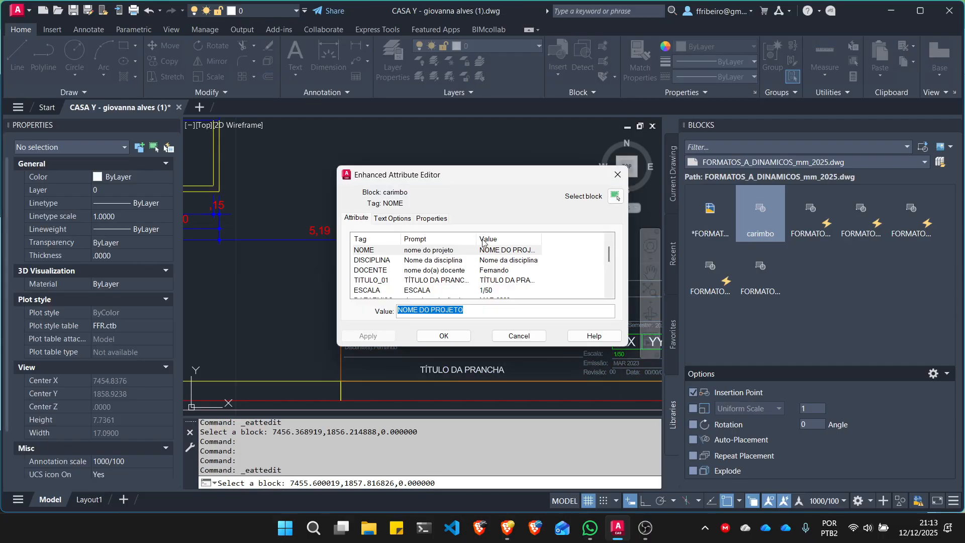
pyautogui.scroll(-1, 417, 274)
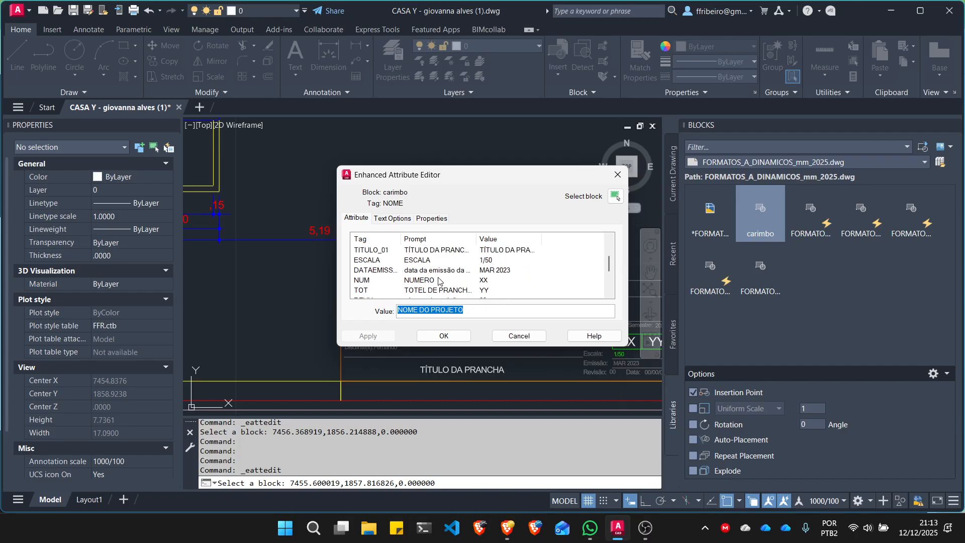
pyautogui.click(435, 251)
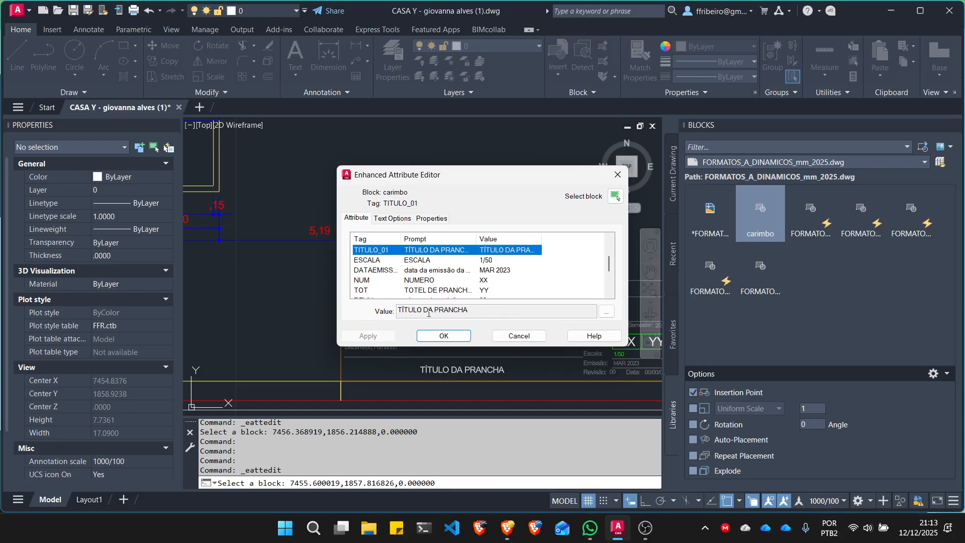
pyautogui.click(606, 311)
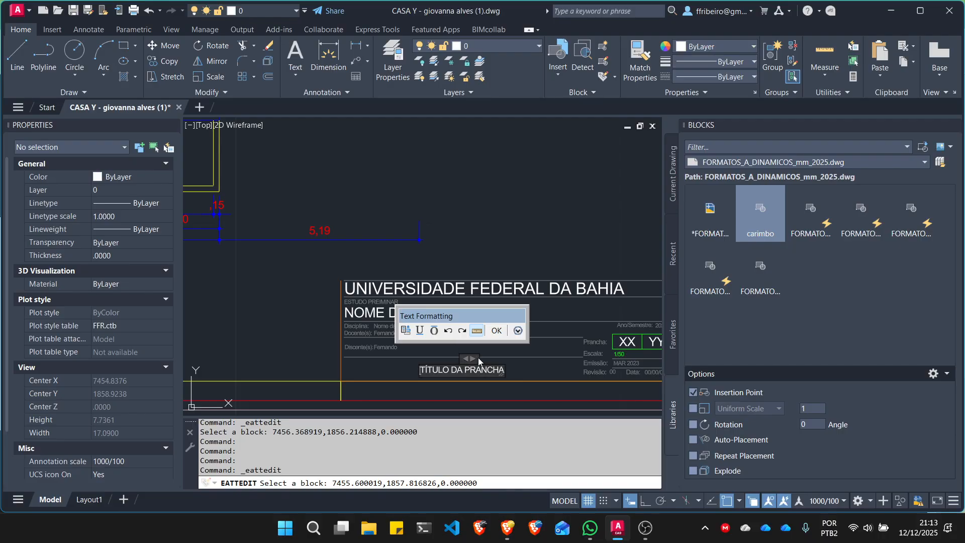
pyautogui.moveTo(478, 360); pyautogui.dragTo(644, 355)
# - Replace the sheet title text with PLANTA PAV. SUPERIOR and accept the carimbo block's attributes
pyautogui.doubleClick(504, 370)
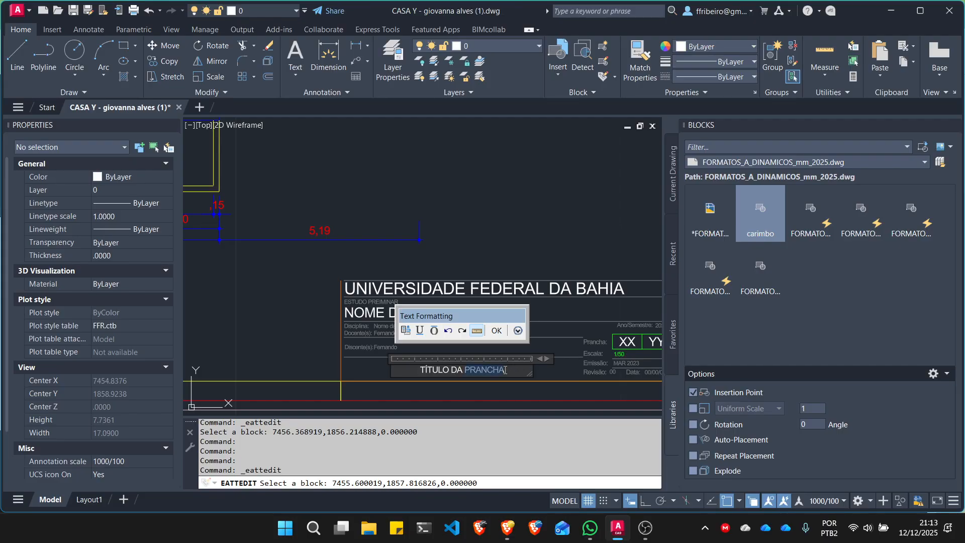
pyautogui.moveTo(505, 370); pyautogui.dragTo(400, 366)
pyautogui.write('planta')
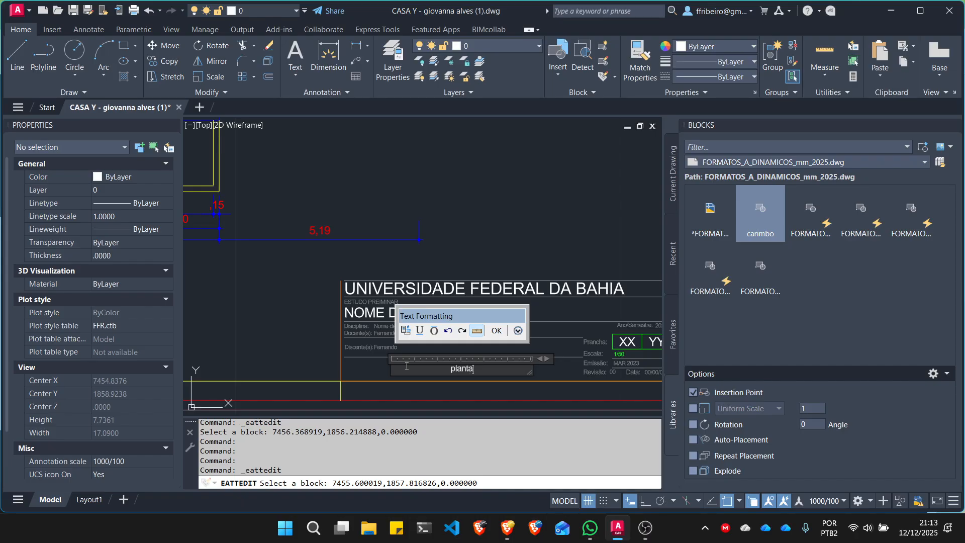
pyautogui.press('BackSpace')
pyautogui.press('BackSpace')
pyautogui.press('BackSpace')
pyautogui.press('BackSpace')
pyautogui.press('BackSpace')
pyautogui.press('BackSpace')
pyautogui.press('capslock')
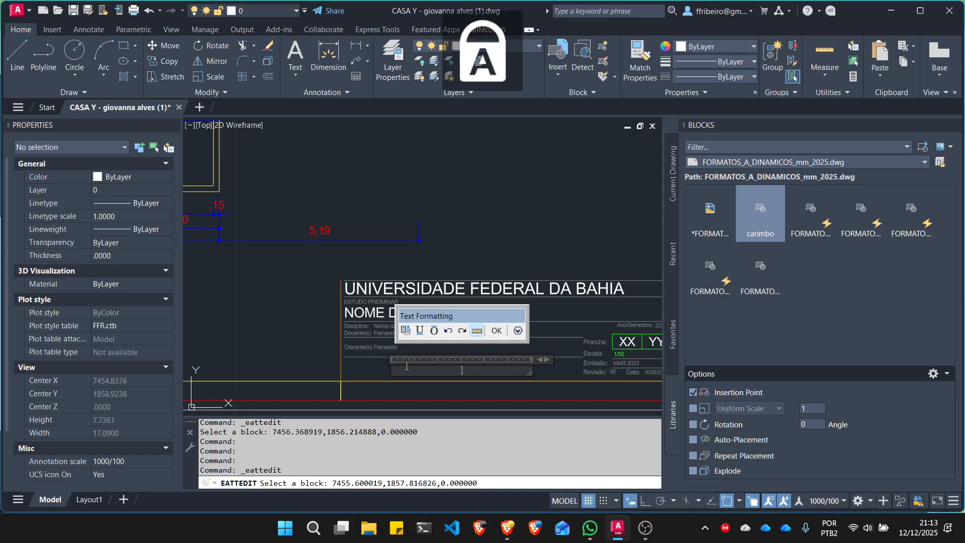
pyautogui.write('PLNATA')
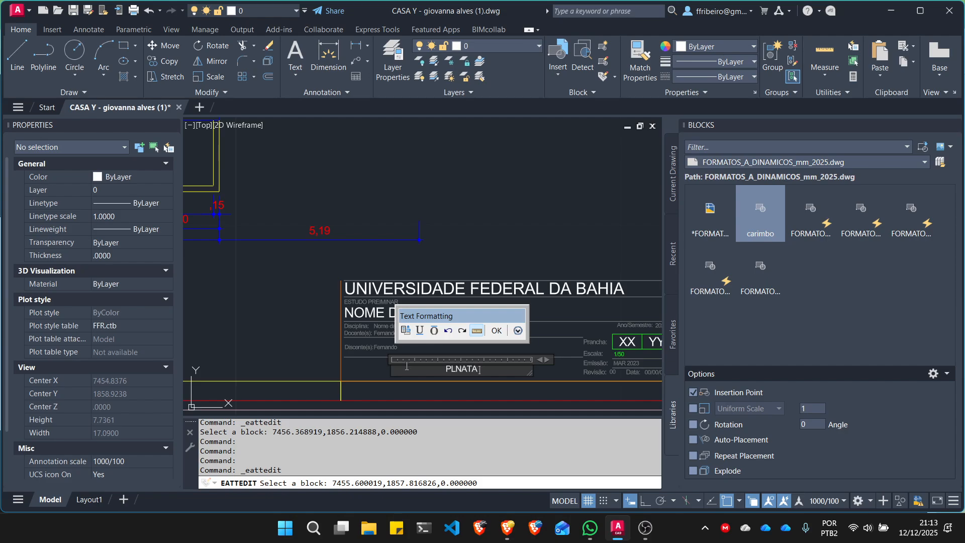
pyautogui.press('BackSpace')
pyautogui.press('BackSpace')
pyautogui.press('BackSpace')
pyautogui.press('BackSpace')
pyautogui.write('ANTA PAVI')
pyautogui.press('BackSpace')
pyautogui.write('. SUPERIOR')
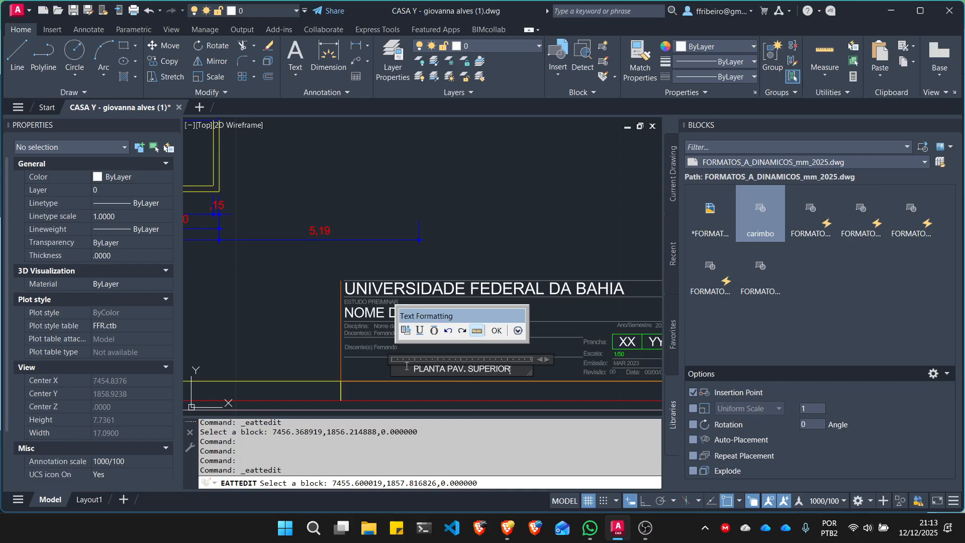
pyautogui.click(496, 330)
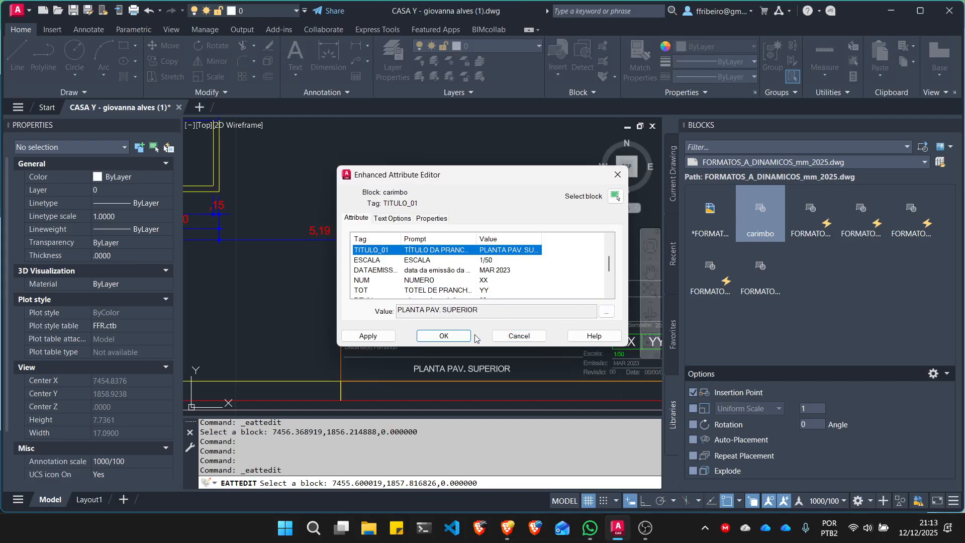
pyautogui.click(452, 335)
# - Examine the A2 sheet with its framed floor plan and the carimbo title block in the corner
pyautogui.scroll(-4, 467, 340)
pyautogui.scroll(5, 381, 254)
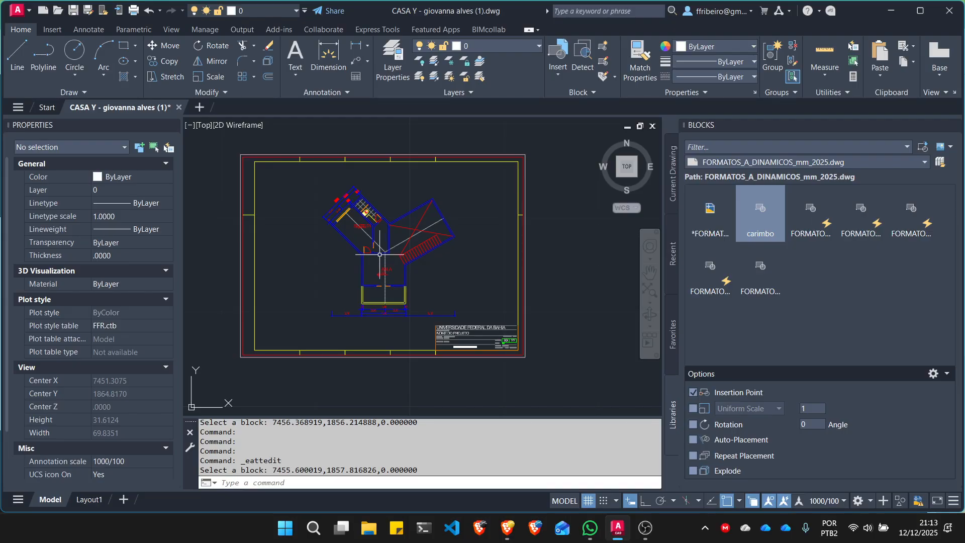
pyautogui.scroll(-5, 356, 262)
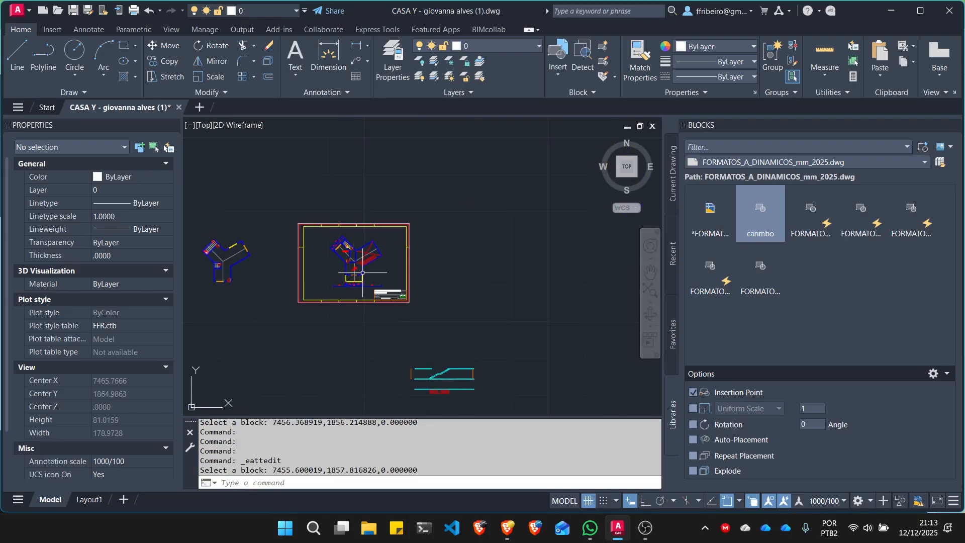
pyautogui.scroll(4, 371, 275)
pyautogui.scroll(-2, 473, 289)
pyautogui.moveTo(490, 281); pyautogui.dragTo(497, 279, button='middle')
pyautogui.scroll(4, 503, 279)
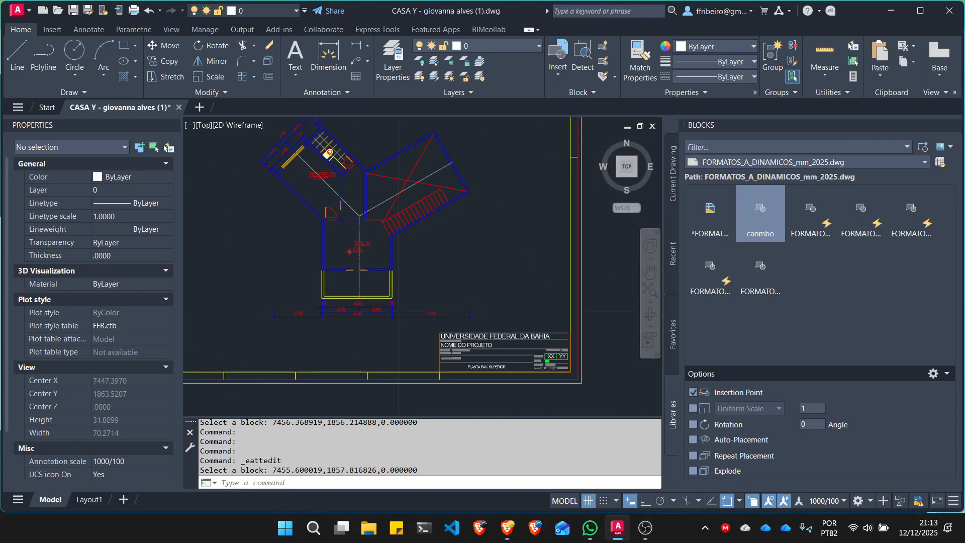
pyautogui.scroll(-2, 523, 280)
pyautogui.scroll(2, 483, 322)
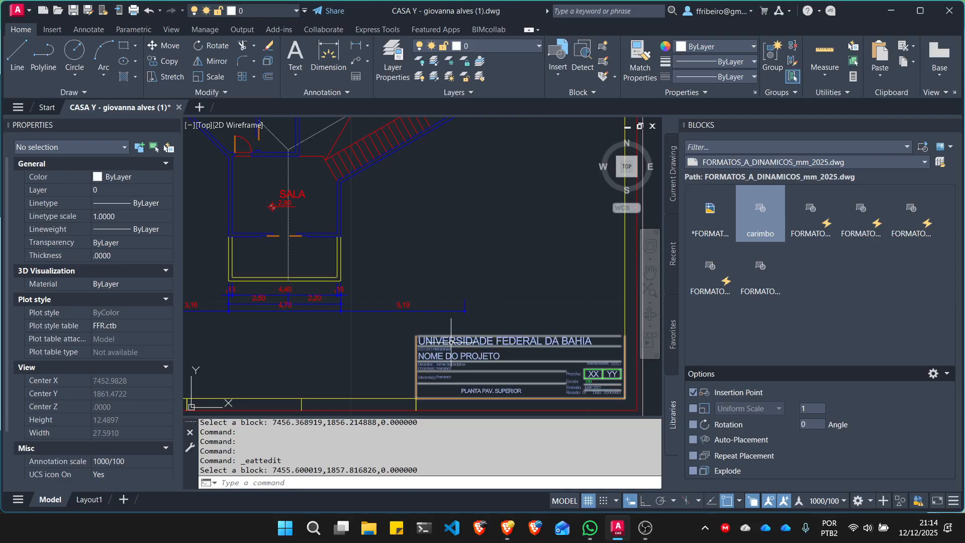
pyautogui.scroll(-5, 559, 343)
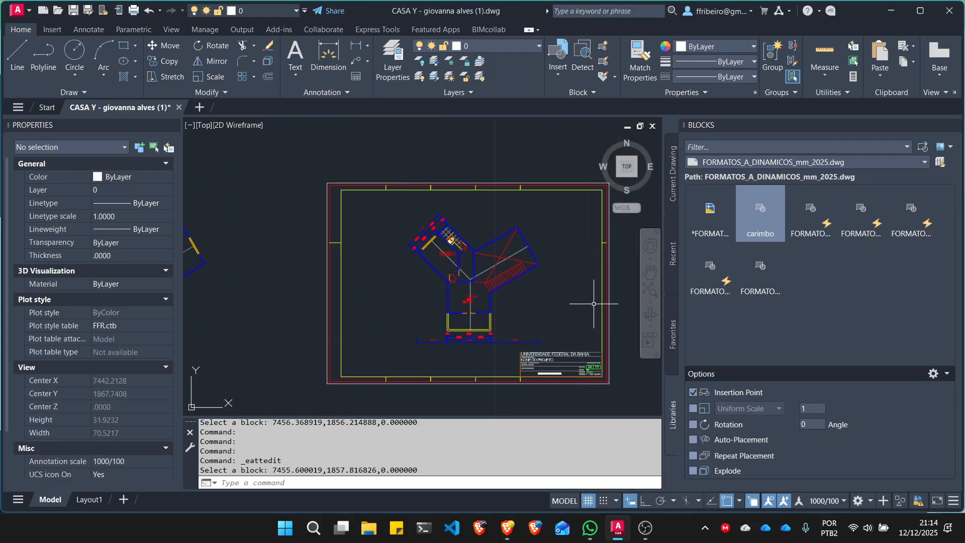
pyautogui.moveTo(584, 304); pyautogui.dragTo(571, 301, button='middle')
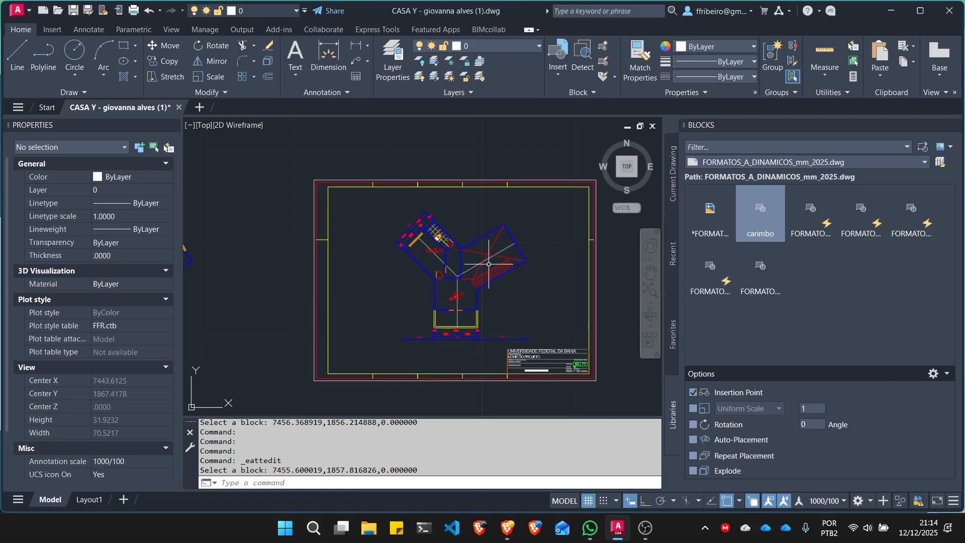
# - Set the carimbo block's DATAEMISSÃO attribute to DEZ 2025 and accept the change
pyautogui.scroll(12, 552, 361)
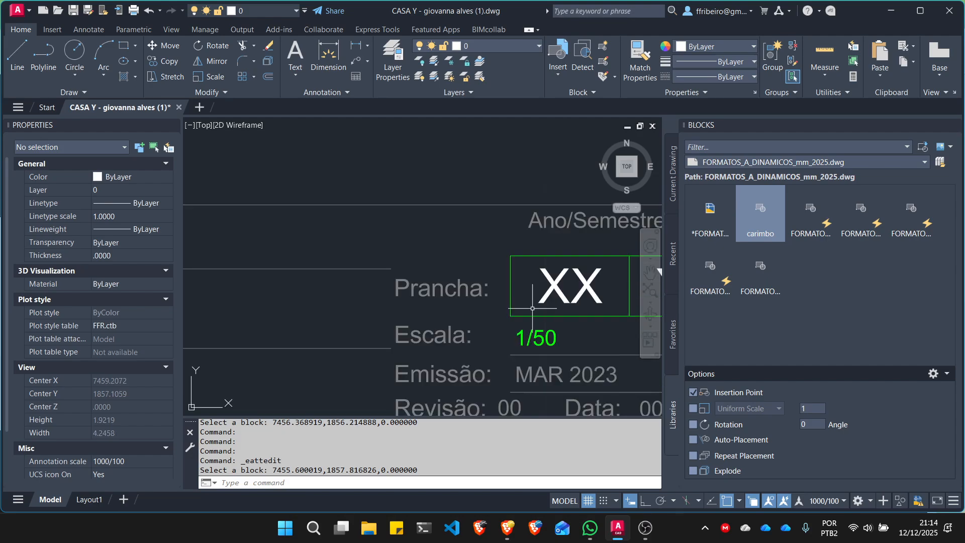
pyautogui.scroll(-3, 532, 308)
pyautogui.scroll(3, 563, 361)
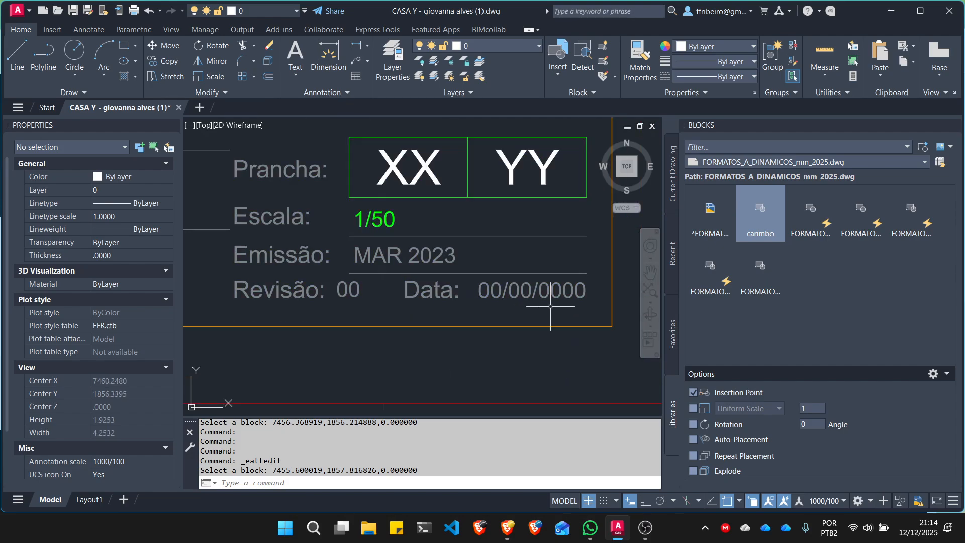
pyautogui.scroll(-1, 550, 306)
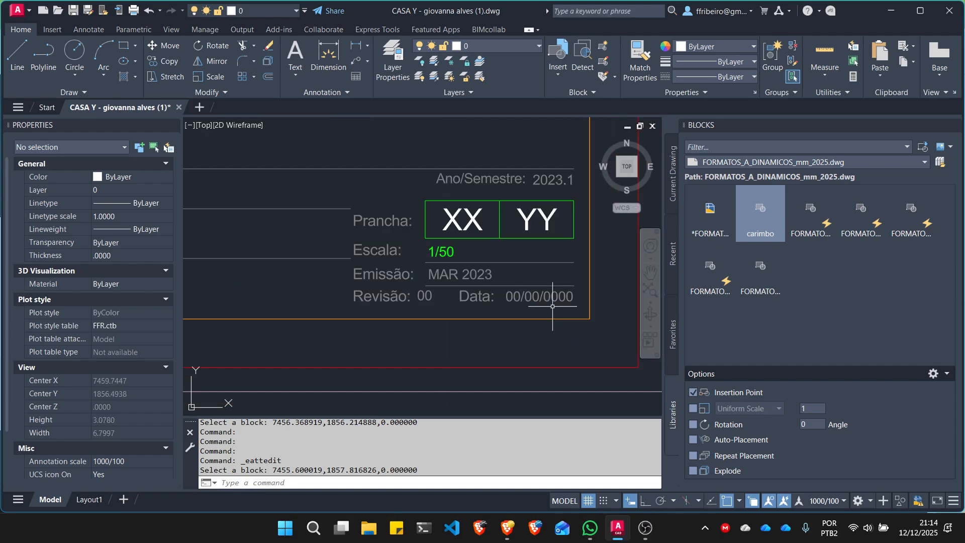
pyautogui.scroll(1, 491, 283)
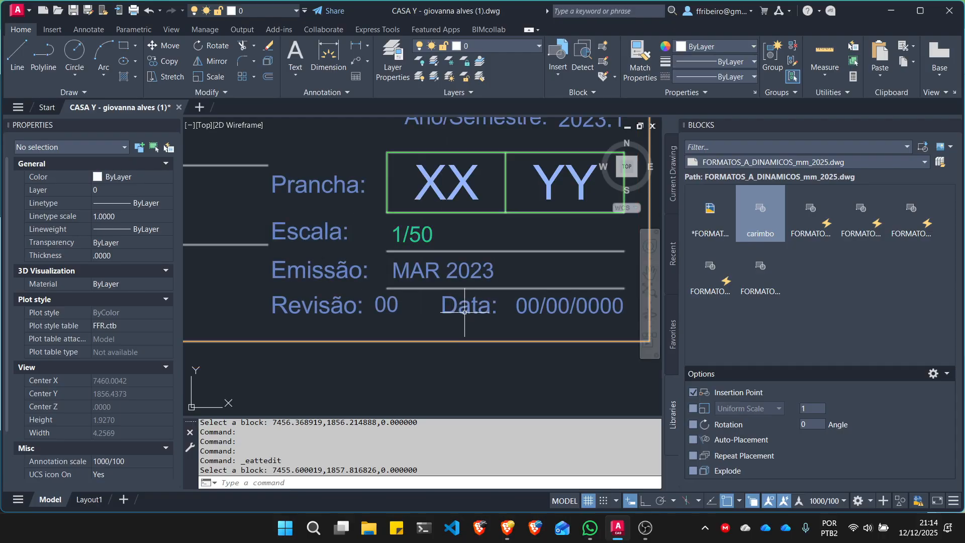
pyautogui.doubleClick(430, 270)
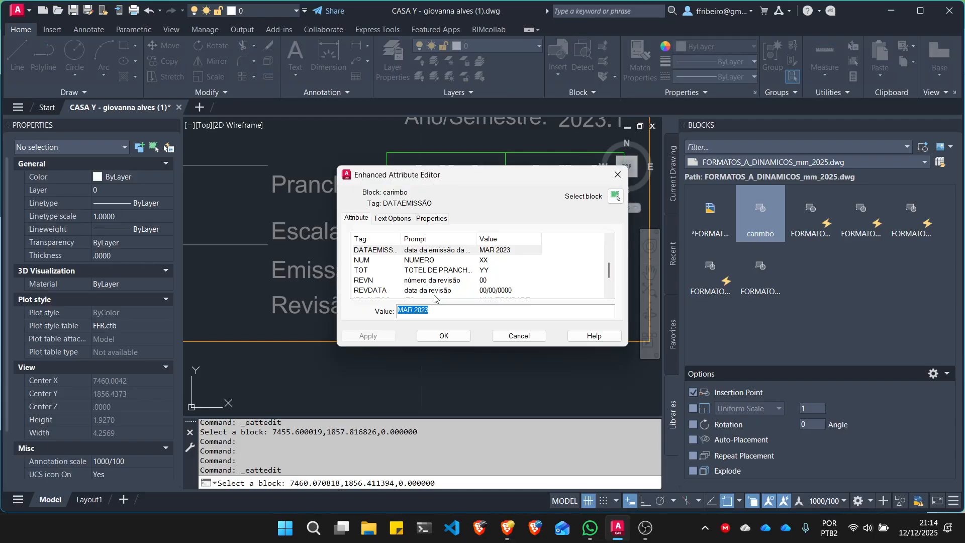
pyautogui.write('dez')
pyautogui.press('BackSpace')
pyautogui.press('BackSpace')
pyautogui.press('BackSpace')
pyautogui.press('BackSpace')
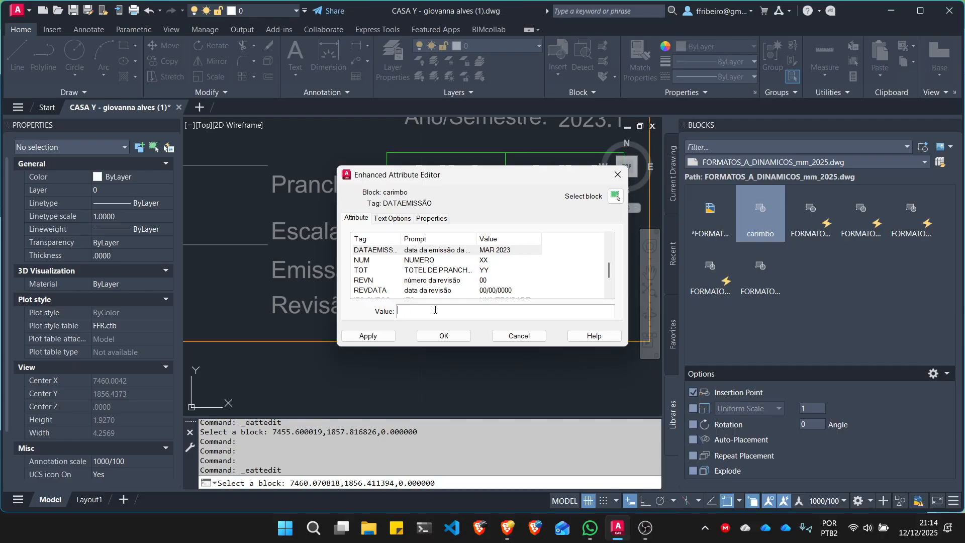
pyautogui.write('DEZ 2025')
pyautogui.click(444, 336)
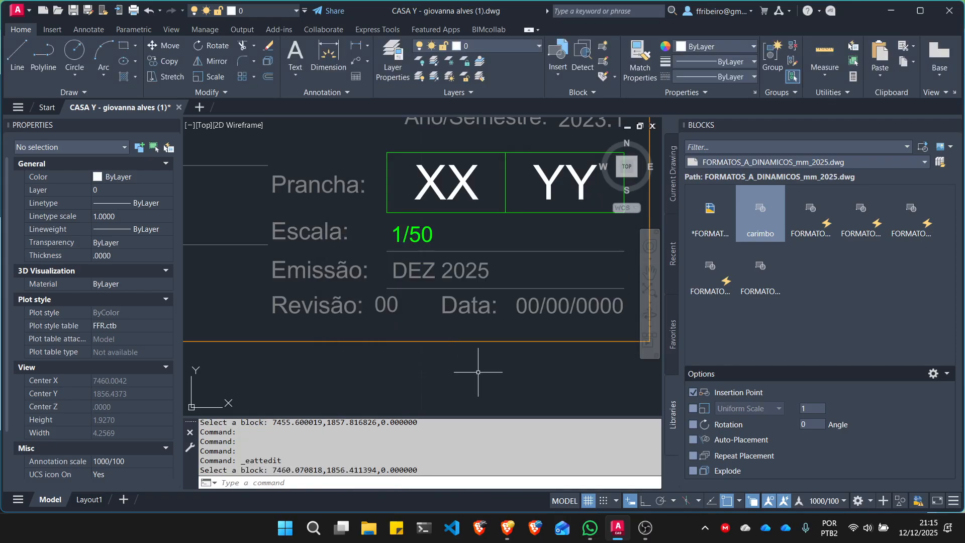
# - Move the A2 sheet and the carimbo block together slightly down and to the right around the floor plan
pyautogui.scroll(-4, 534, 378)
pyautogui.scroll(-5, 535, 378)
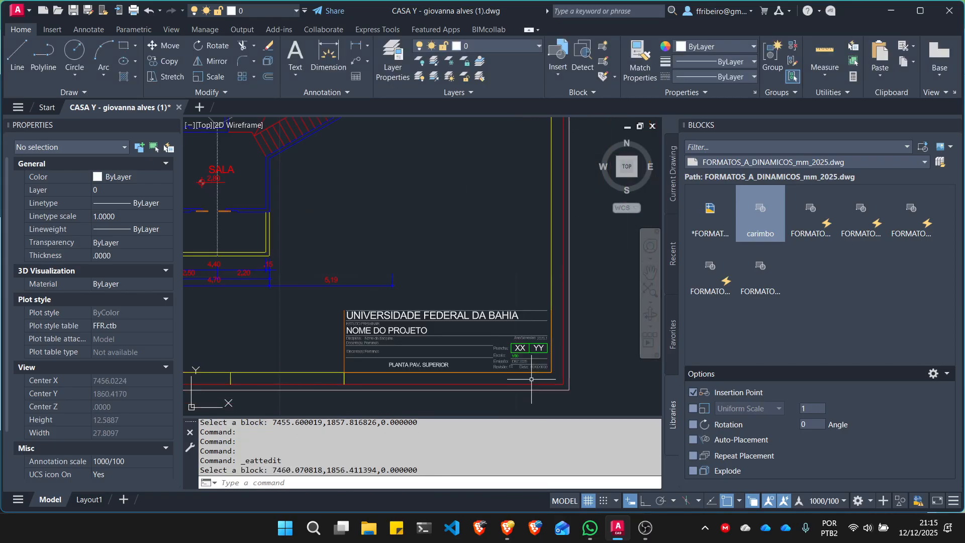
pyautogui.scroll(-2, 429, 286)
pyautogui.scroll(6, 429, 287)
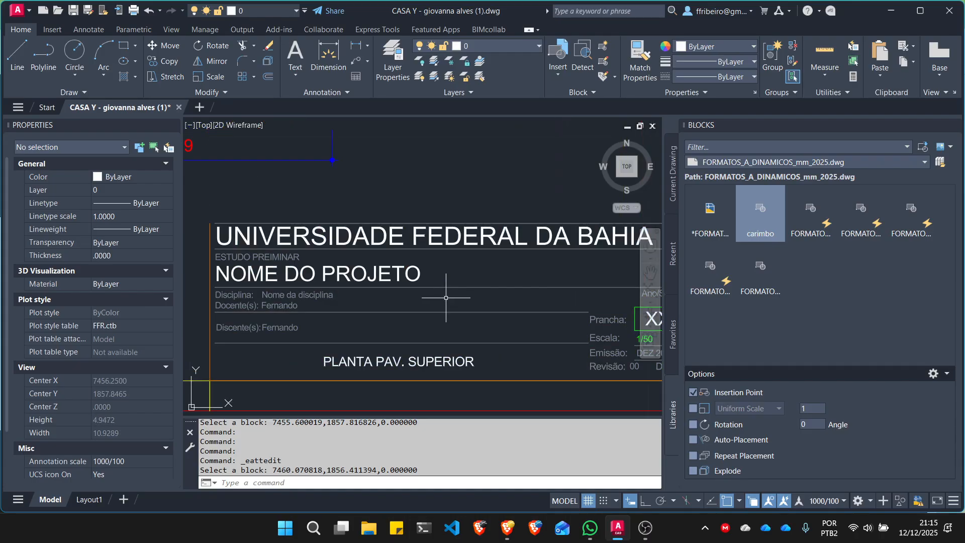
pyautogui.scroll(-2, 446, 298)
pyautogui.scroll(-8, 491, 334)
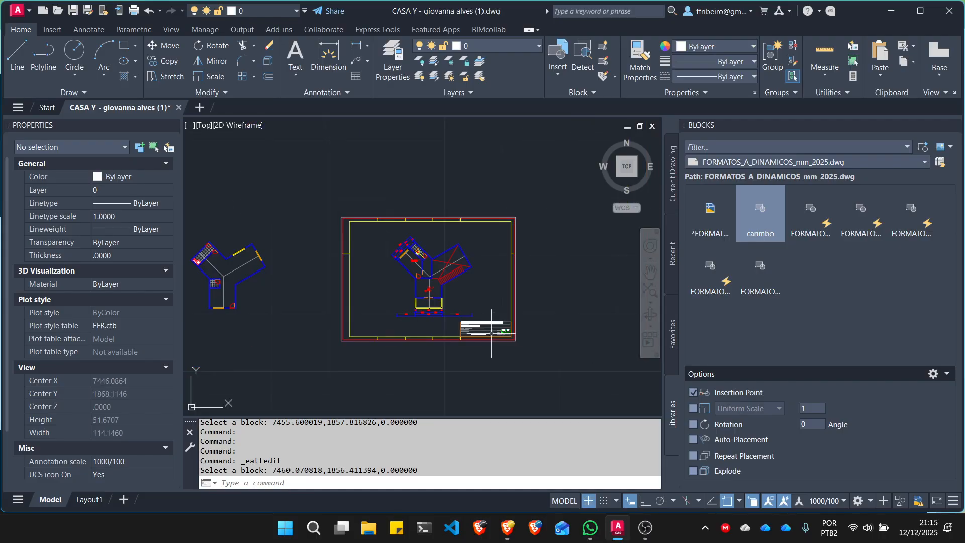
pyautogui.scroll(4, 475, 291)
pyautogui.scroll(-2, 475, 291)
pyautogui.moveTo(478, 290); pyautogui.dragTo(511, 285, button='middle')
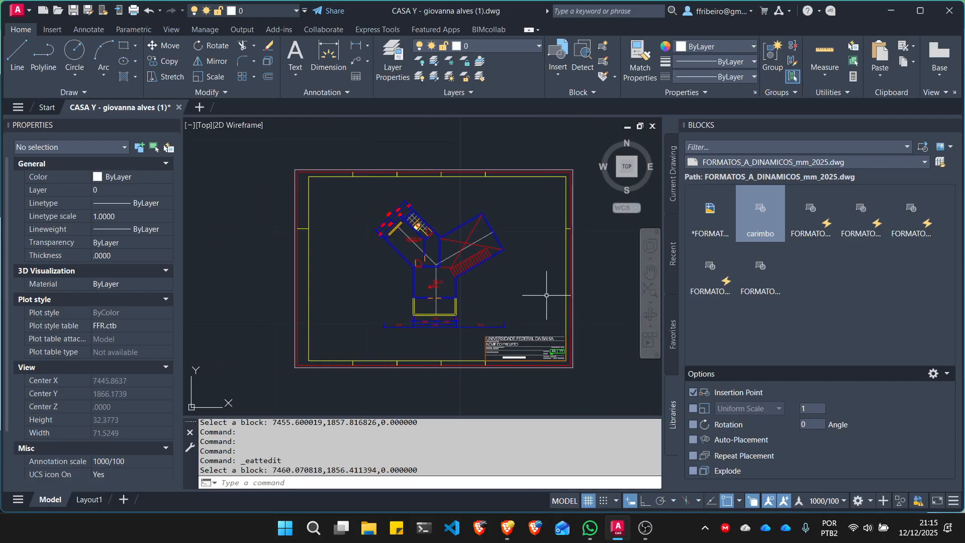
pyautogui.click(593, 378)
pyautogui.click(555, 334)
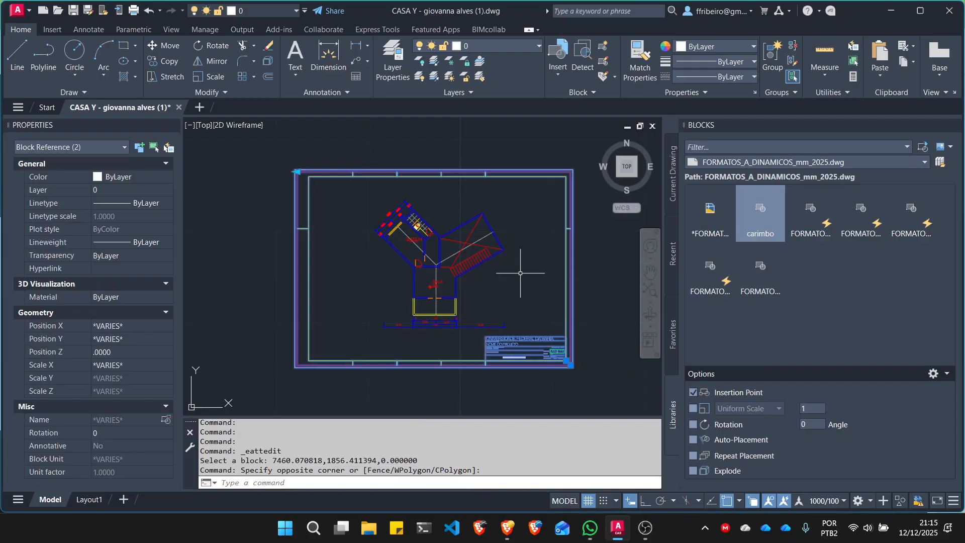
pyautogui.write('m')
pyautogui.press('Return')
pyautogui.click(520, 273)
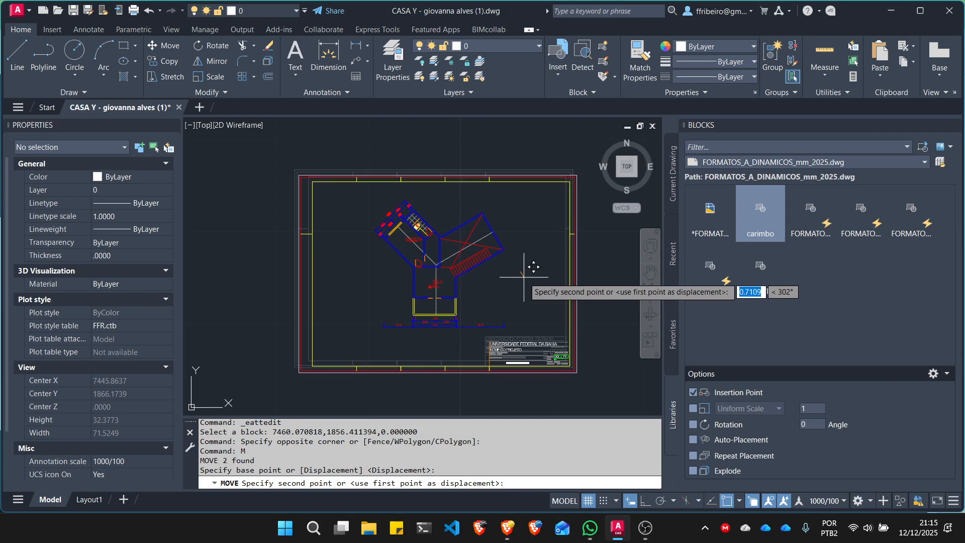
pyautogui.click(523, 275)
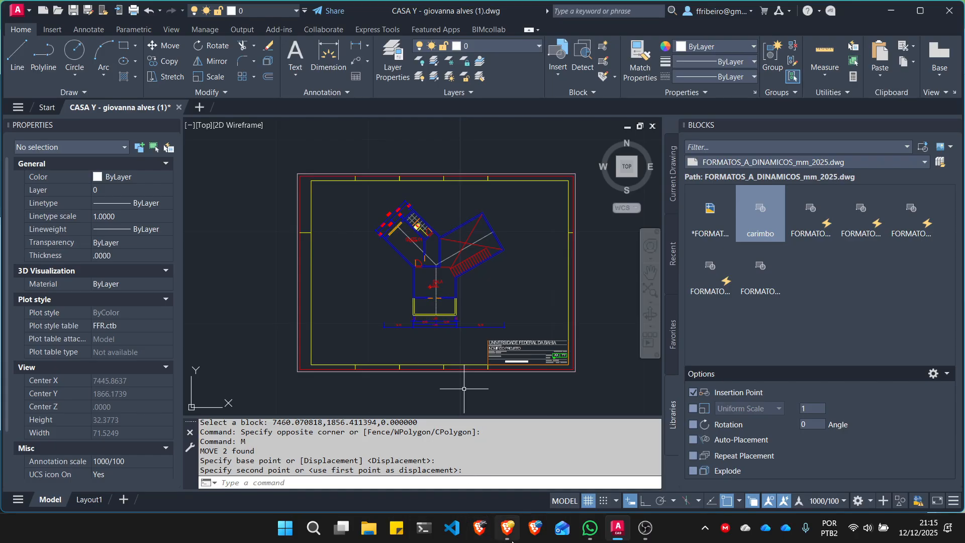
# - Switch to the Brave browser, return to the CAD 2D course page and locate Plotagem no model space under Aula 06
pyautogui.click(507, 528)
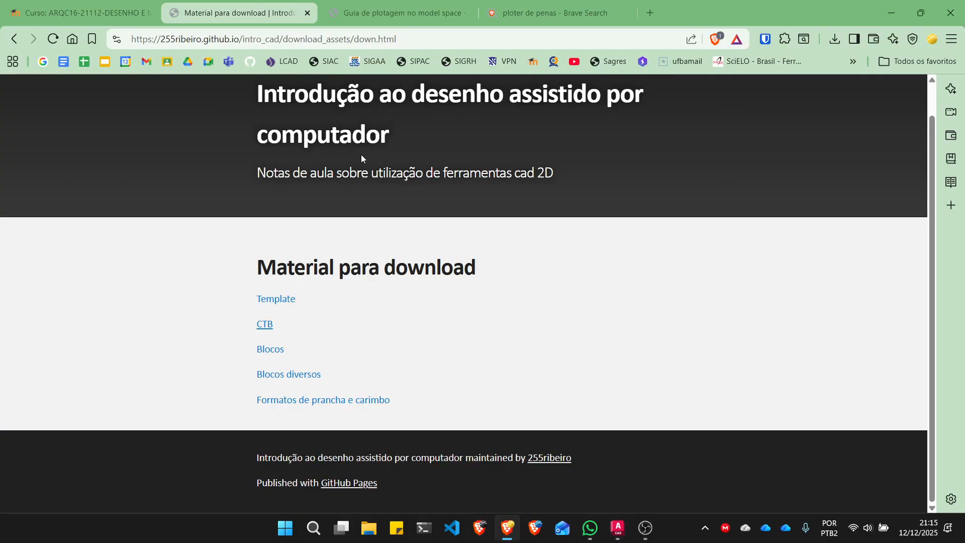
pyautogui.click(14, 39)
pyautogui.scroll(-20, 454, 207)
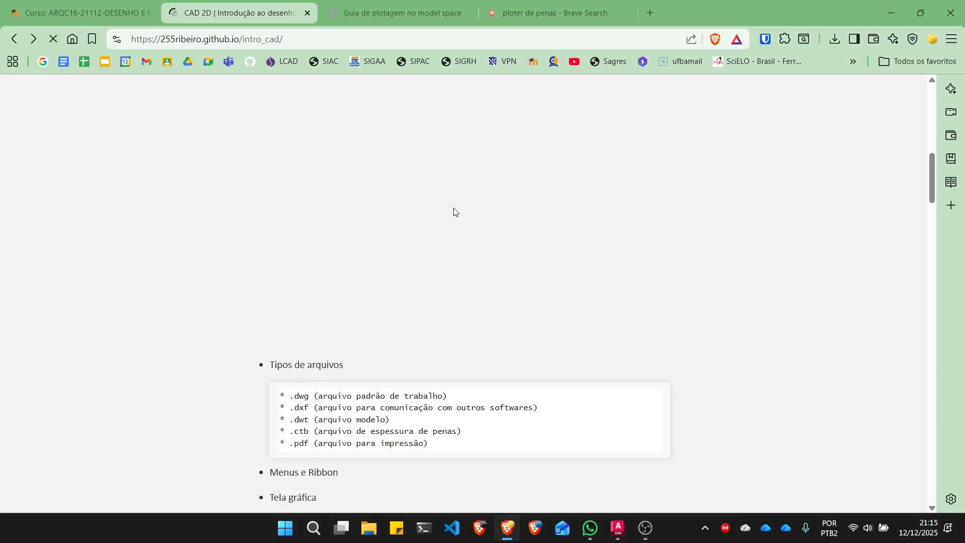
pyautogui.scroll(-20, 454, 212)
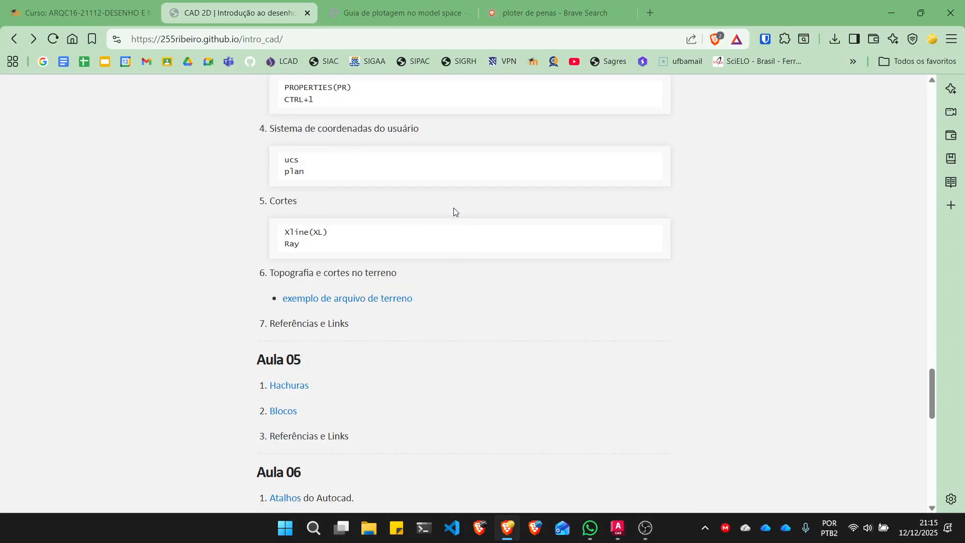
pyautogui.scroll(1, 454, 211)
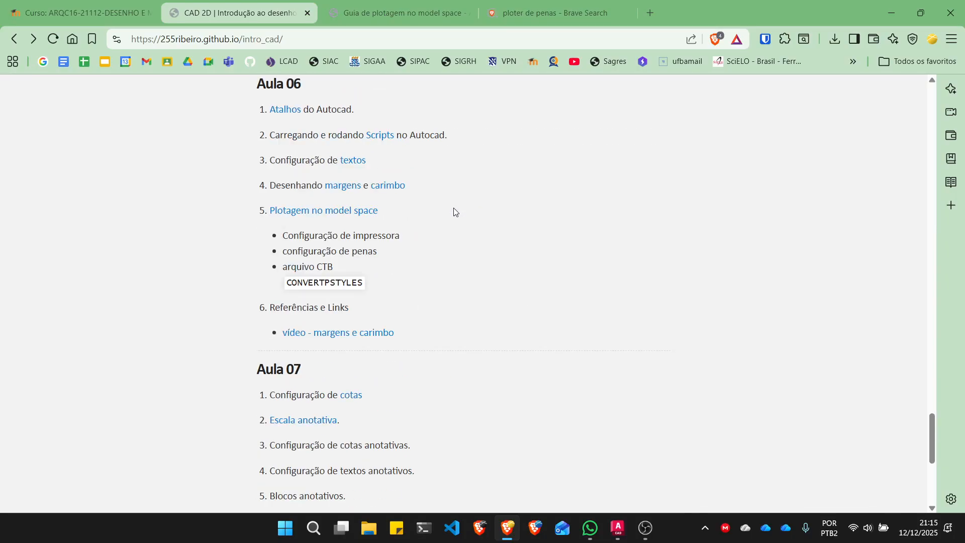
pyautogui.rightClick(326, 212)
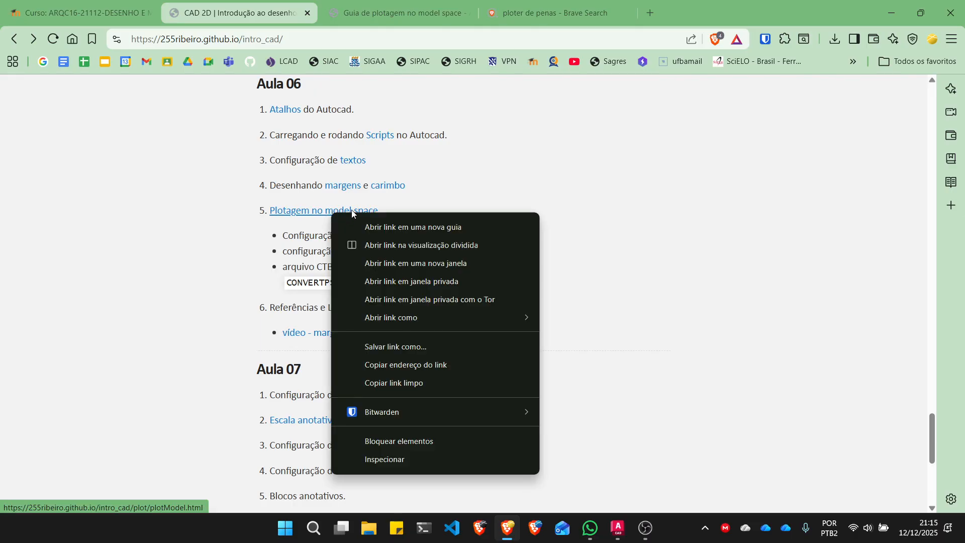
pyautogui.click(490, 124)
# - Show the already open Guia de plotagem no model space and read its section on the plot dialog
pyautogui.click(406, 8)
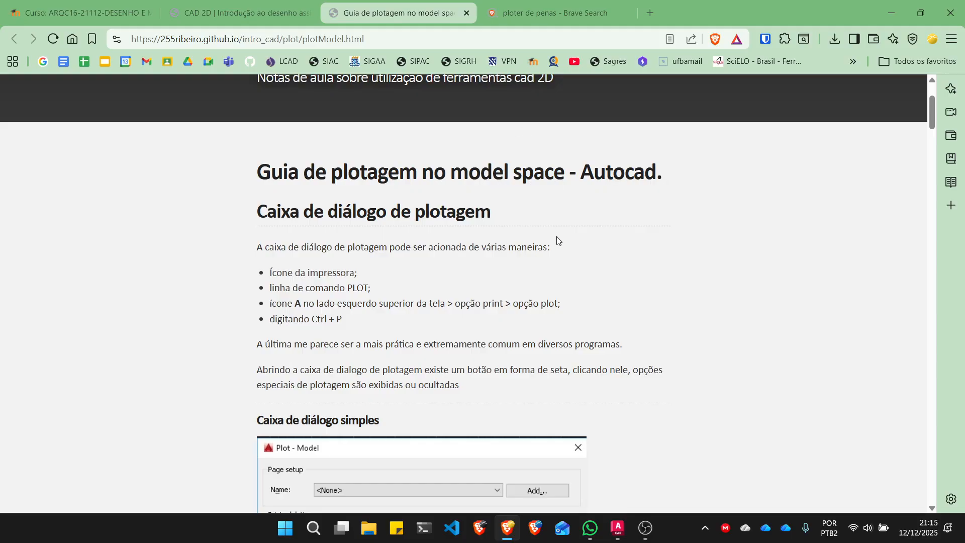
pyautogui.scroll(-1, 557, 240)
pyautogui.scroll(-1, 557, 238)
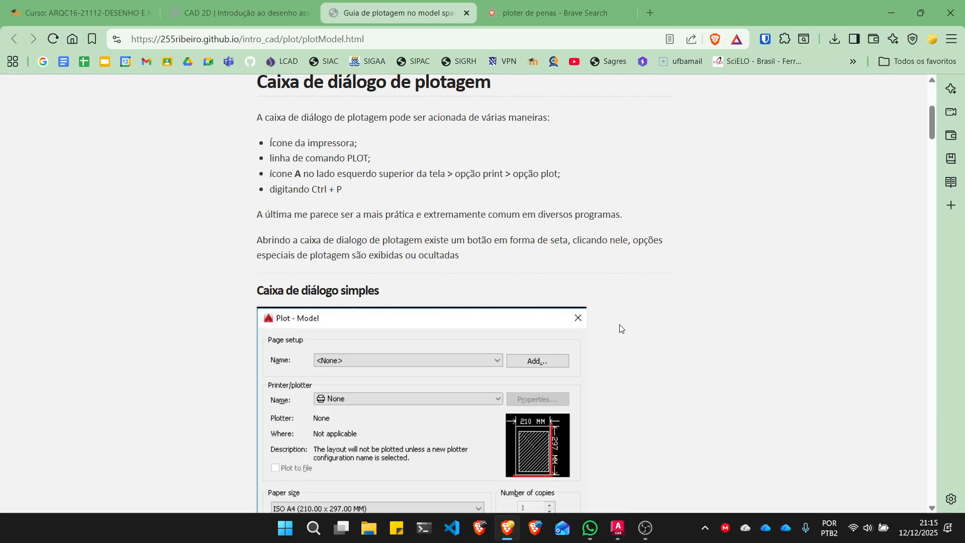
# - Switch back to AutoCAD, view the Plot dialog for model space and close it without plotting
pyautogui.click(617, 528)
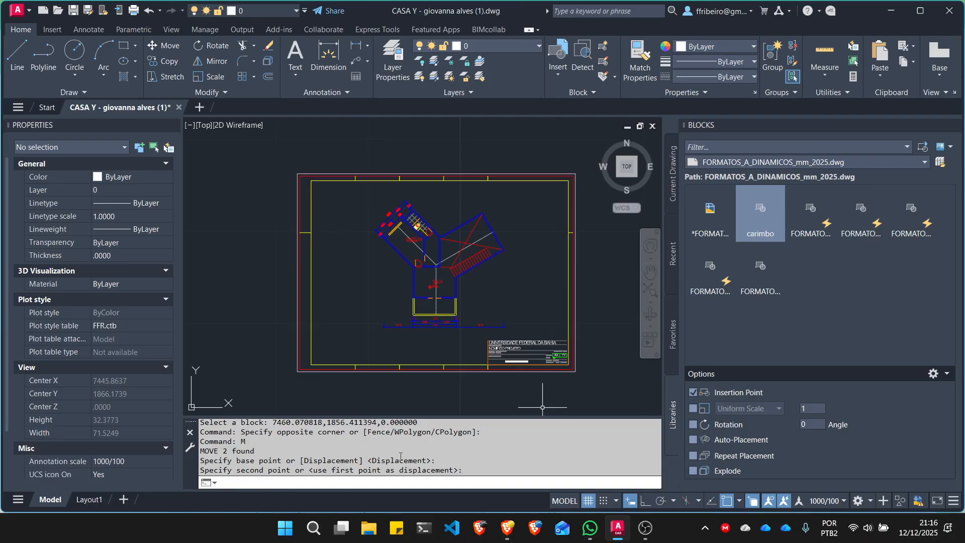
pyautogui.click(231, 159)
pyautogui.click(230, 171)
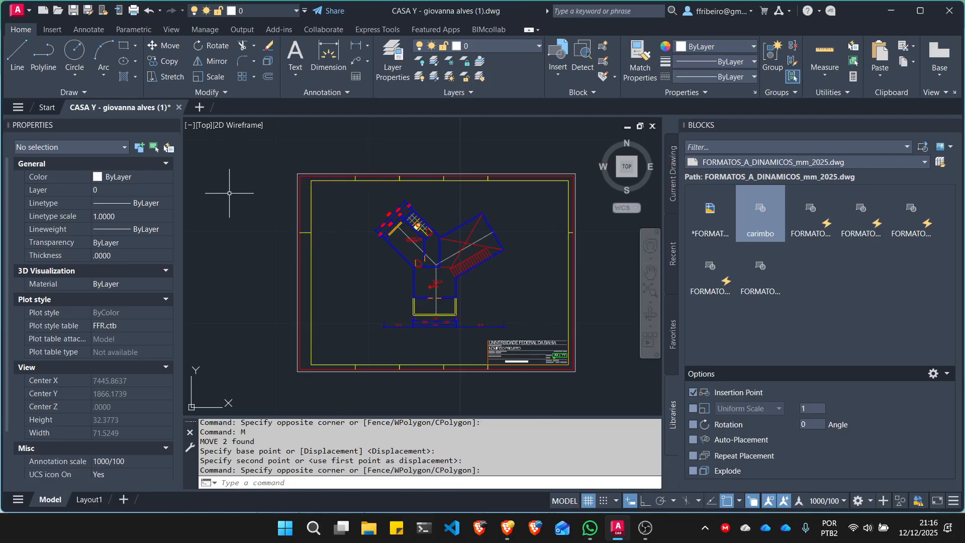
pyautogui.hotkey('ctrl', 'p')
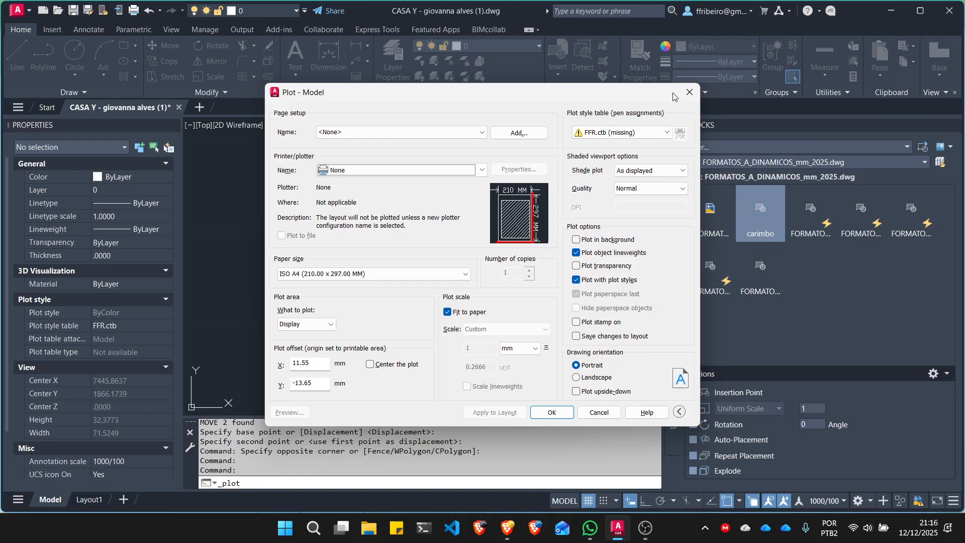
pyautogui.click(688, 93)
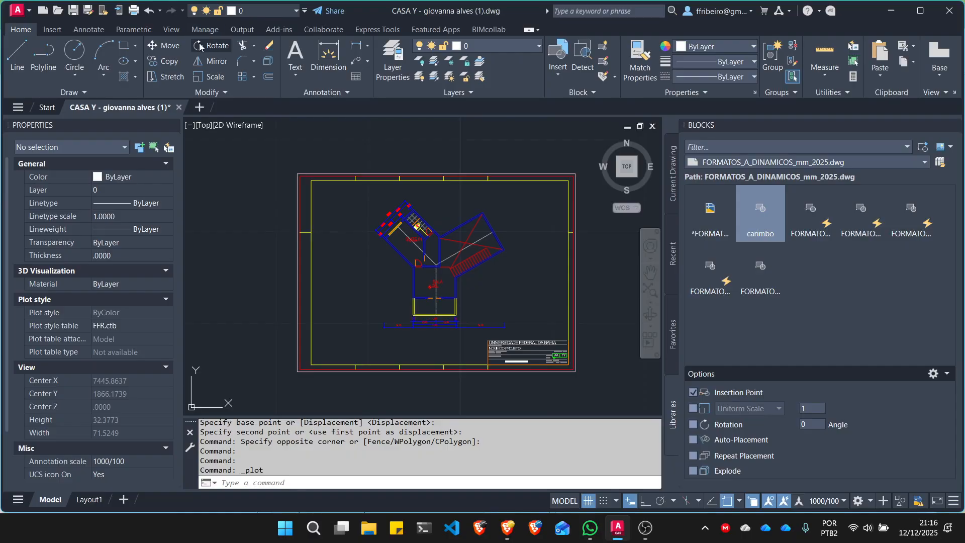
# - Reopen the Plot dialog, compare its collapsed and expanded forms, and close it without plotting
pyautogui.click(132, 10)
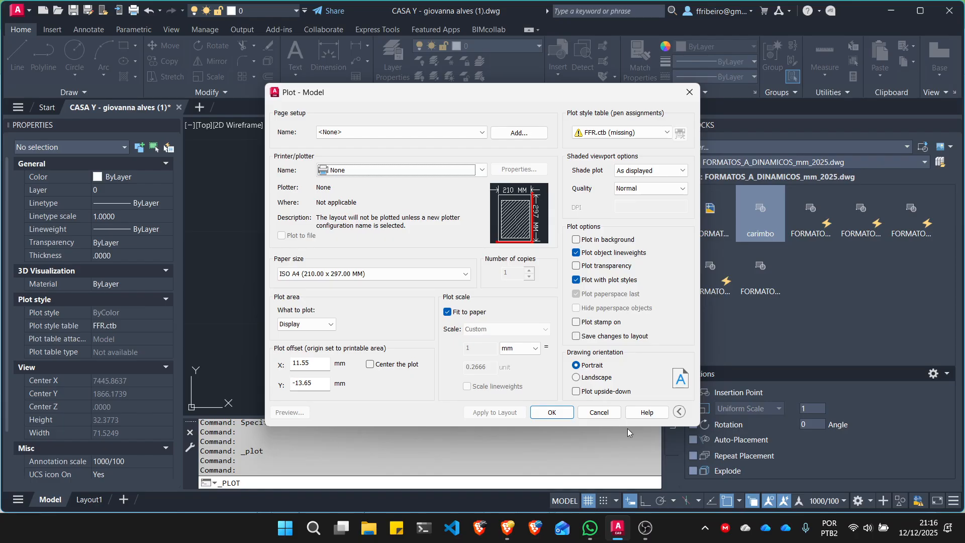
pyautogui.click(679, 411)
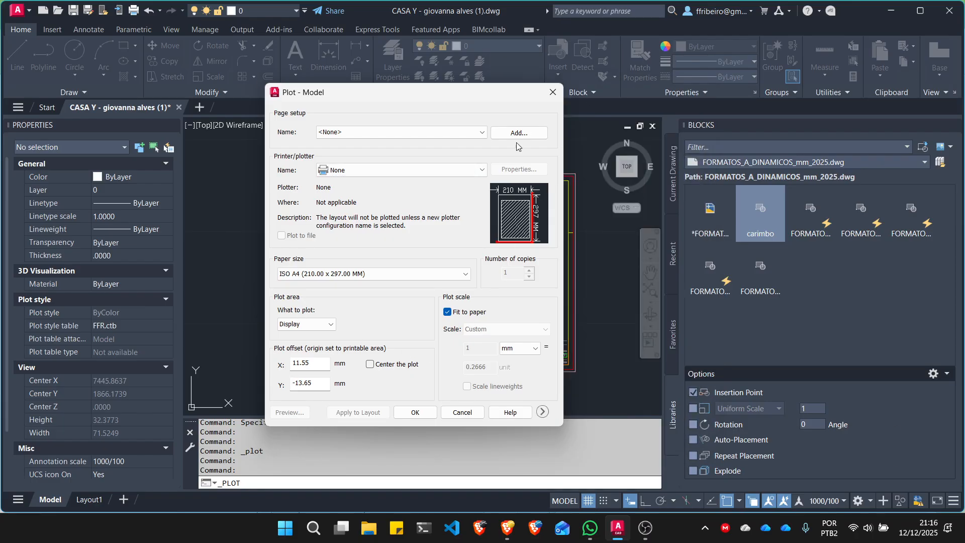
pyautogui.click(542, 411)
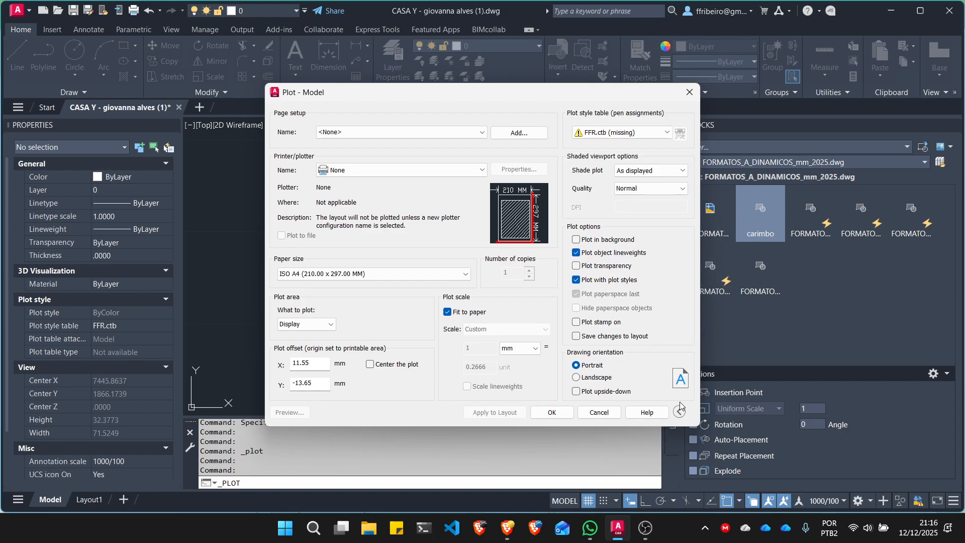
pyautogui.click(679, 411)
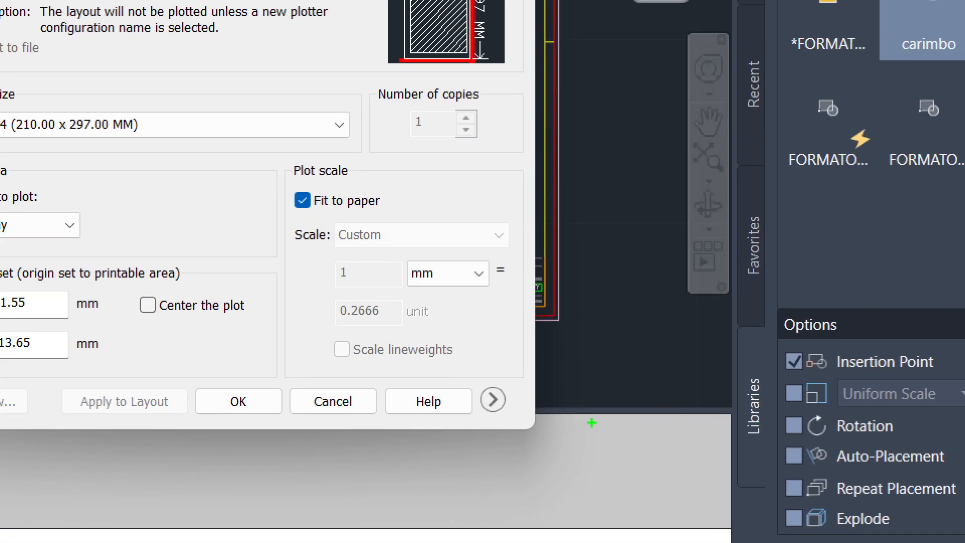
pyautogui.moveTo(523, 384)
pyautogui.mouseDown()
pyautogui.moveTo(465, 410)
pyautogui.moveTo(521, 386)
pyautogui.mouseUp()
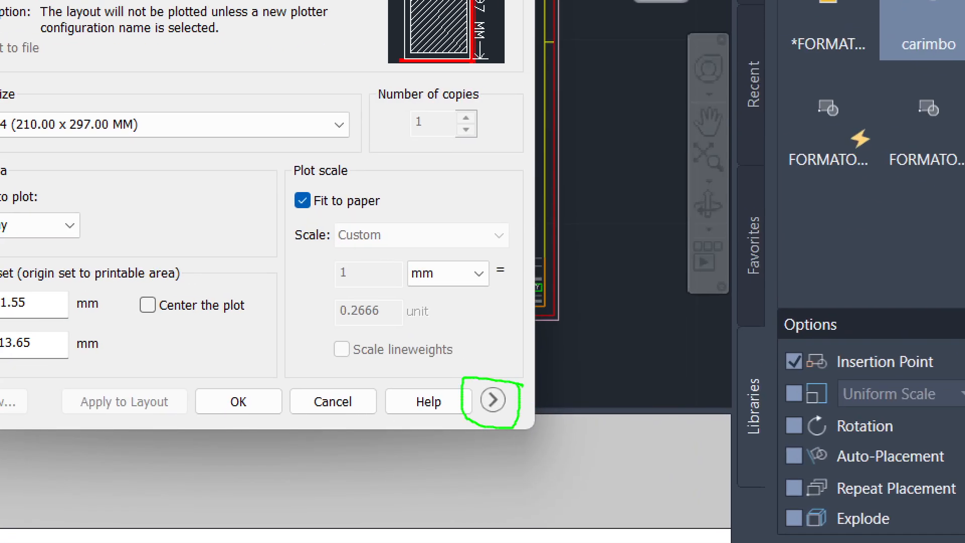
pyautogui.click(492, 400)
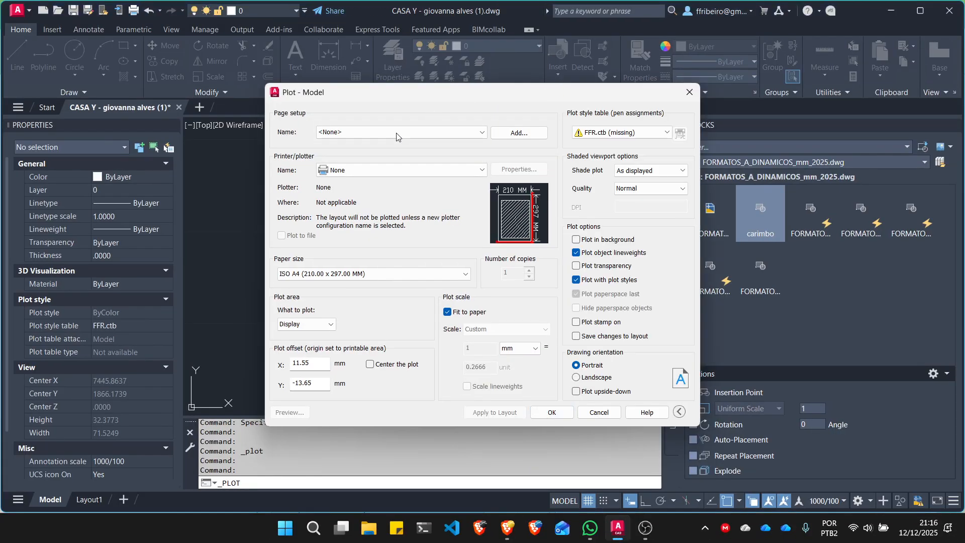
pyautogui.click(690, 92)
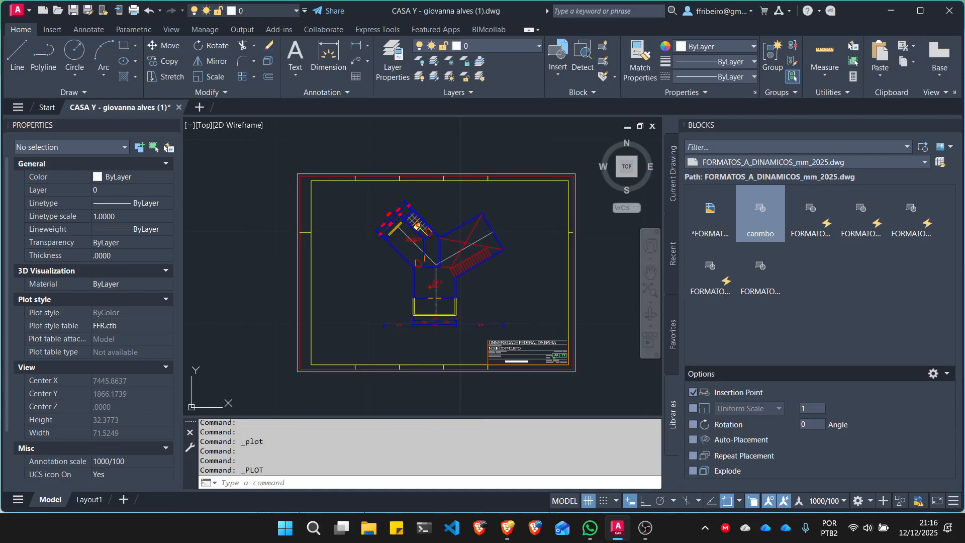
# - Open the Plot dialog for model space, leave it open and switch to the plotting guide in Brave
pyautogui.hotkey('ctrl', 'p')
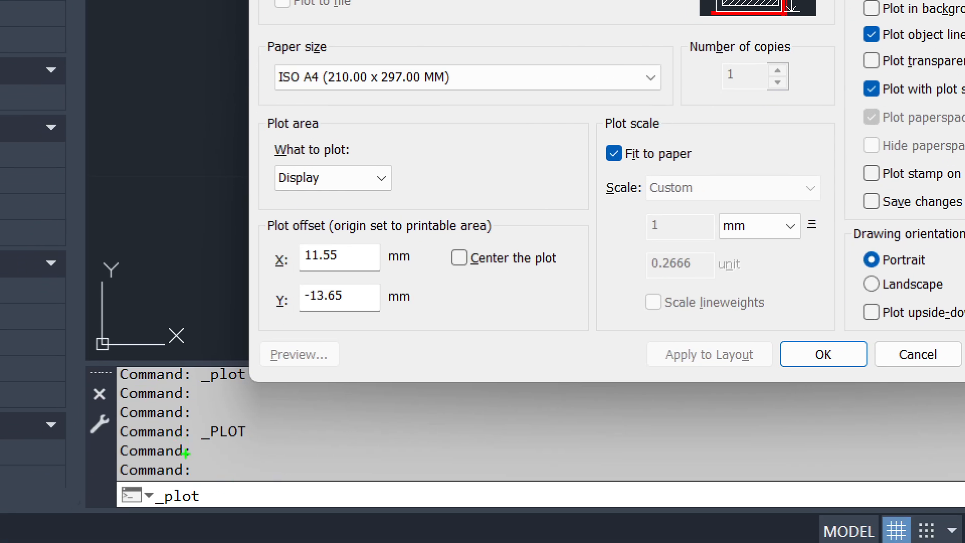
pyautogui.moveTo(184, 454)
pyautogui.mouseDown()
pyautogui.moveTo(184, 398)
pyautogui.moveTo(188, 450)
pyautogui.mouseUp()
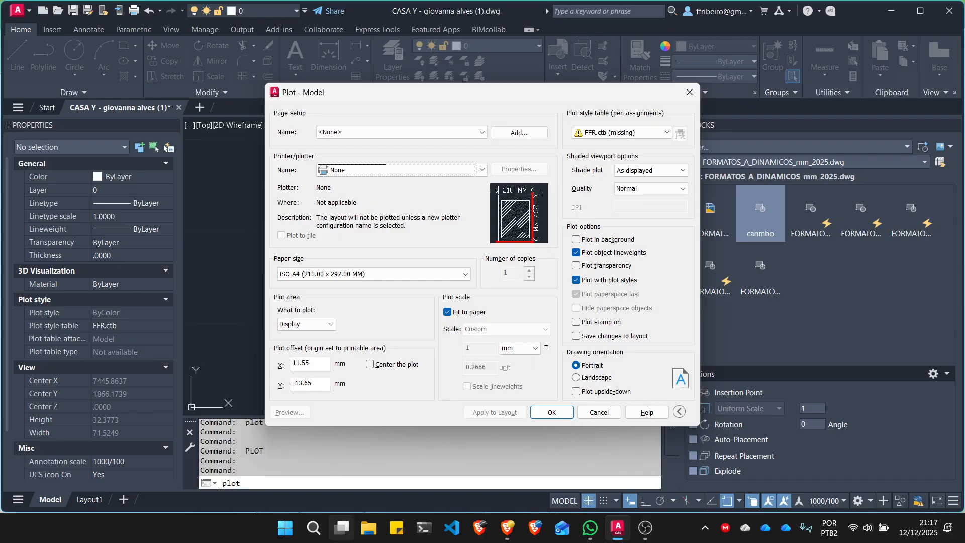
pyautogui.click(507, 527)
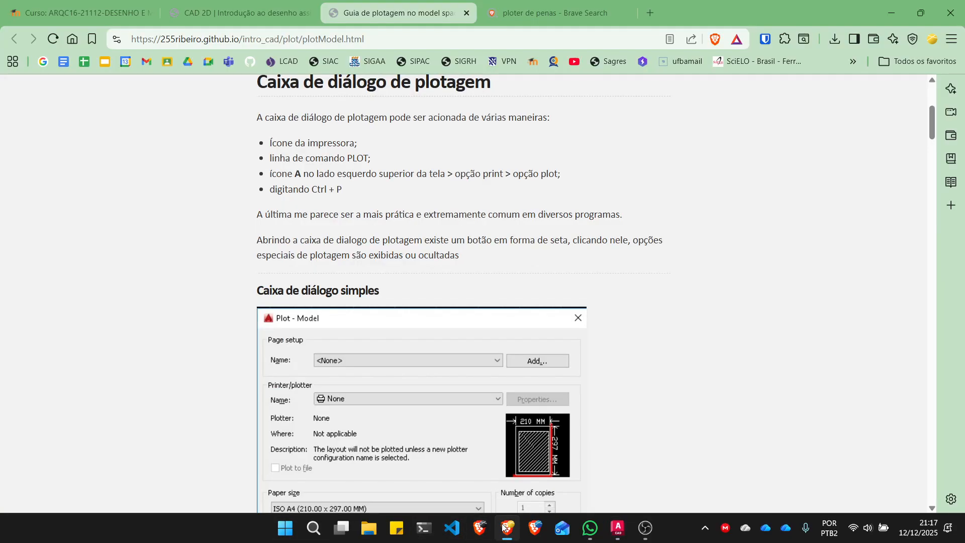
# - Read the plotting guide from the simple and complete dialog forms through the main dialog frames to the recommended printer for PDF output
pyautogui.scroll(-5, 450, 373)
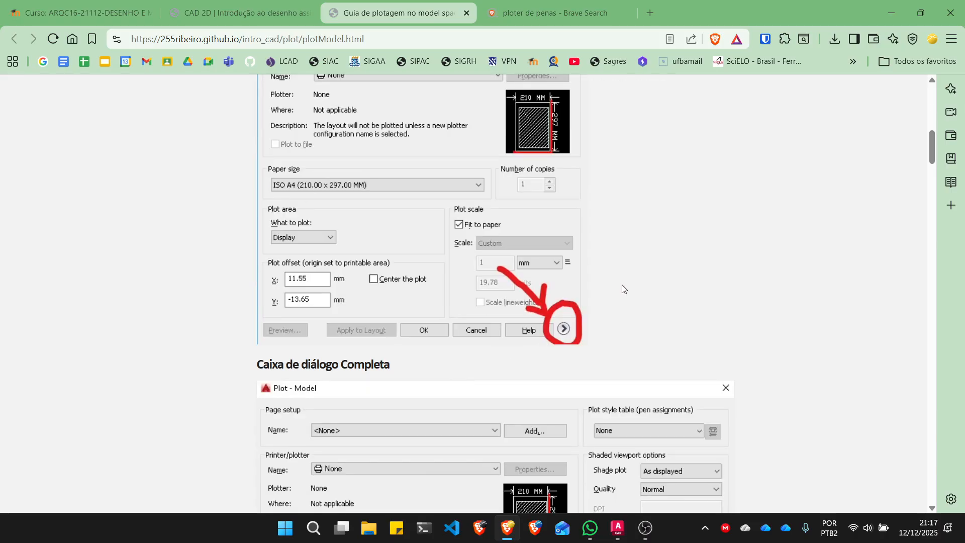
pyautogui.scroll(1, 610, 285)
pyautogui.scroll(-6, 604, 326)
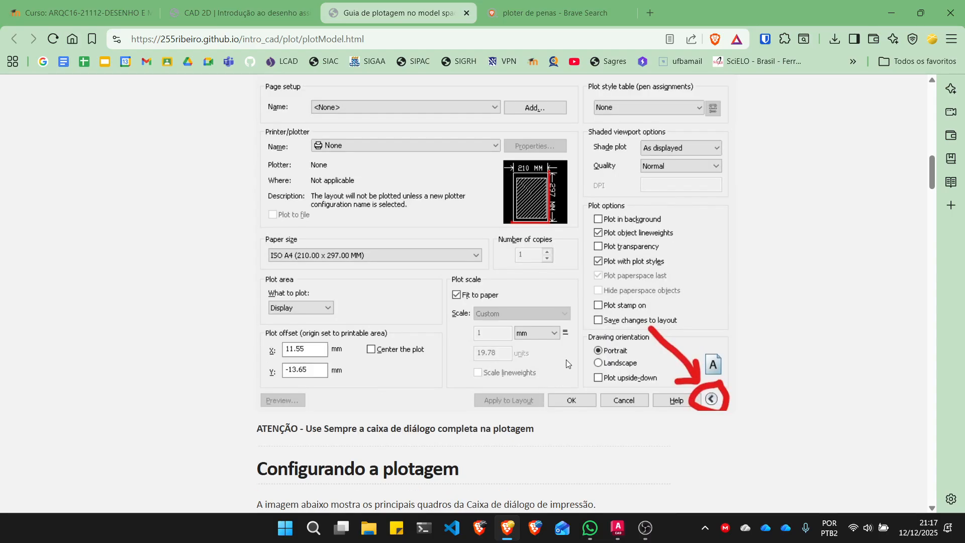
pyautogui.scroll(-7, 563, 359)
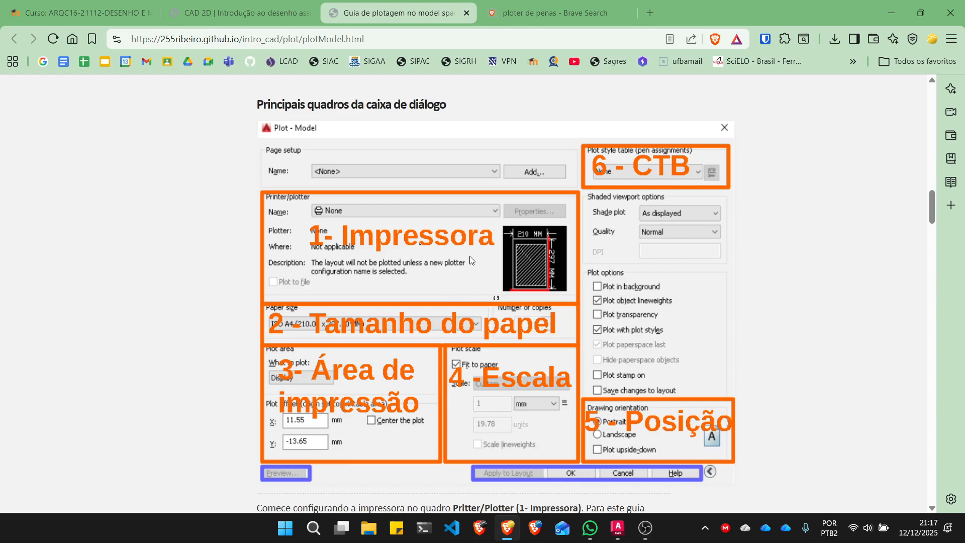
pyautogui.scroll(-5, 469, 257)
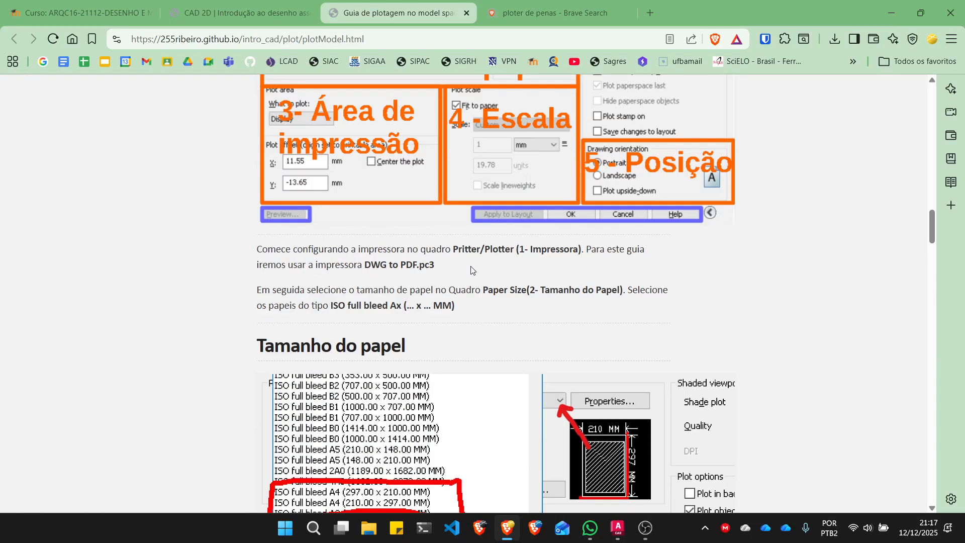
pyautogui.hotkey('ctrl', '1')
pyautogui.click(446, 229)
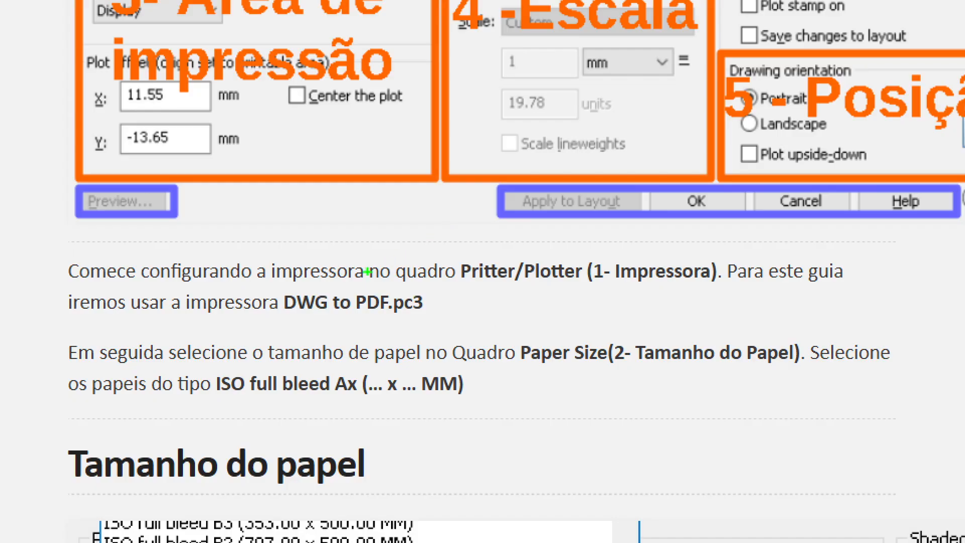
pyautogui.moveTo(279, 318)
pyautogui.mouseDown()
pyautogui.moveTo(451, 328)
pyautogui.moveTo(368, 282)
pyautogui.moveTo(289, 287)
pyautogui.moveTo(283, 318)
pyautogui.mouseUp()
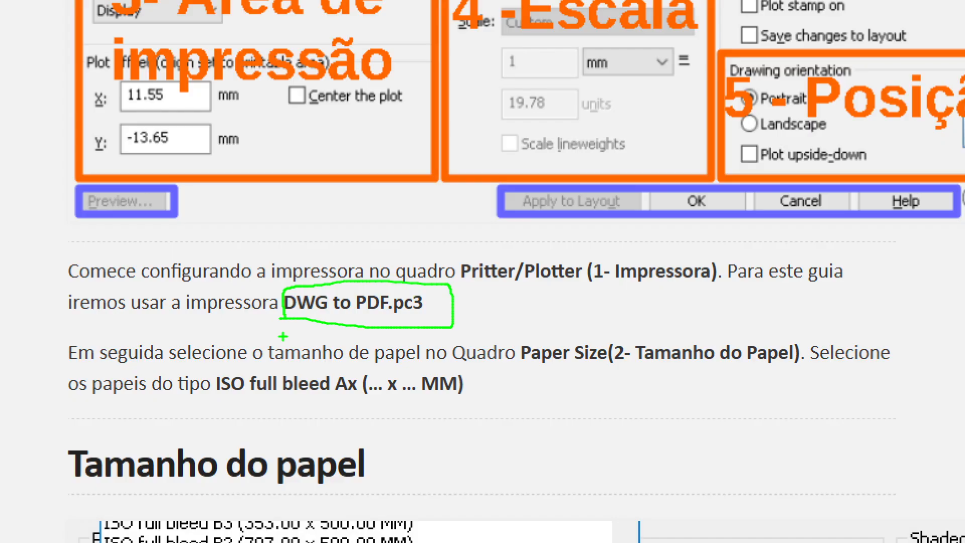
pyautogui.press('Escape')
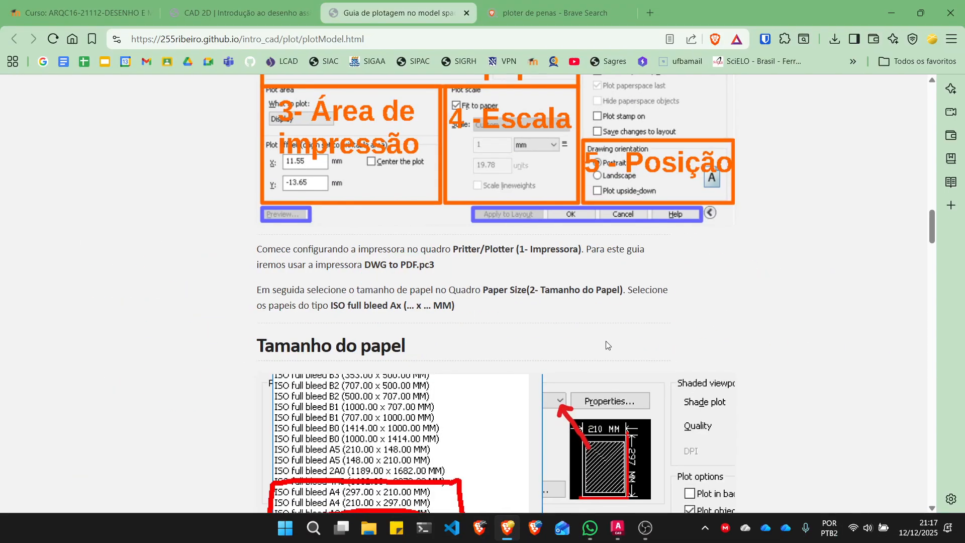
# - Switch back to AutoCAD and set the plotter in the open Plot dialog to DWG To PDF.pc3
pyautogui.click(617, 527)
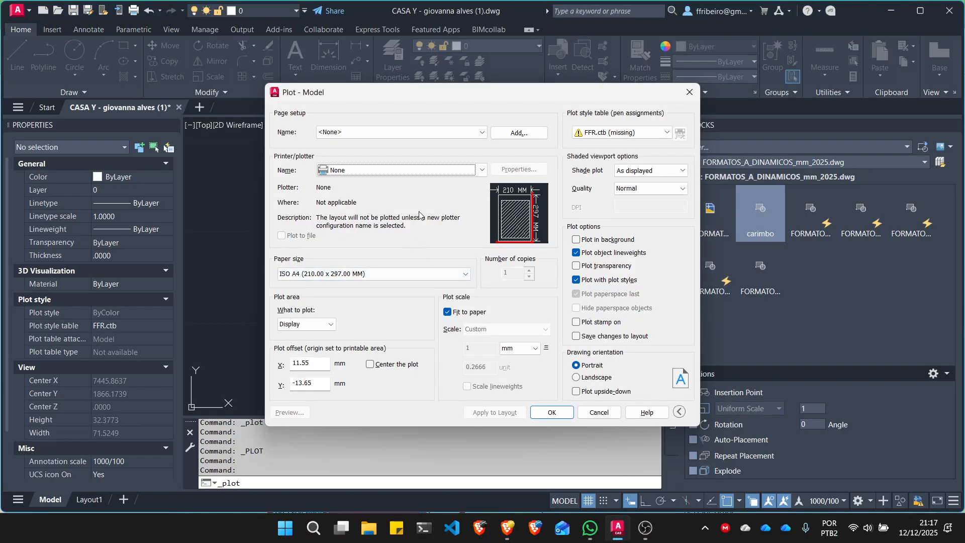
pyautogui.click(441, 172)
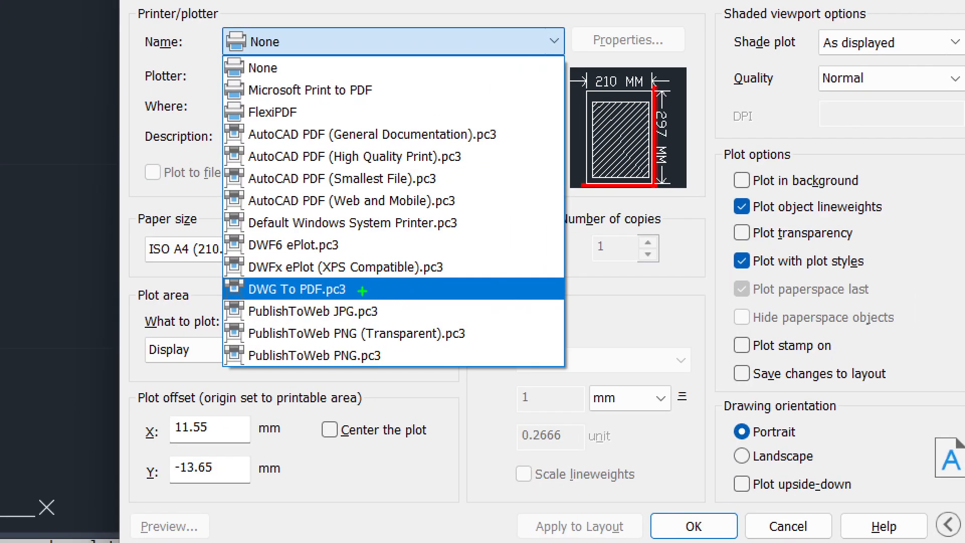
pyautogui.press('Escape')
pyautogui.click(392, 174)
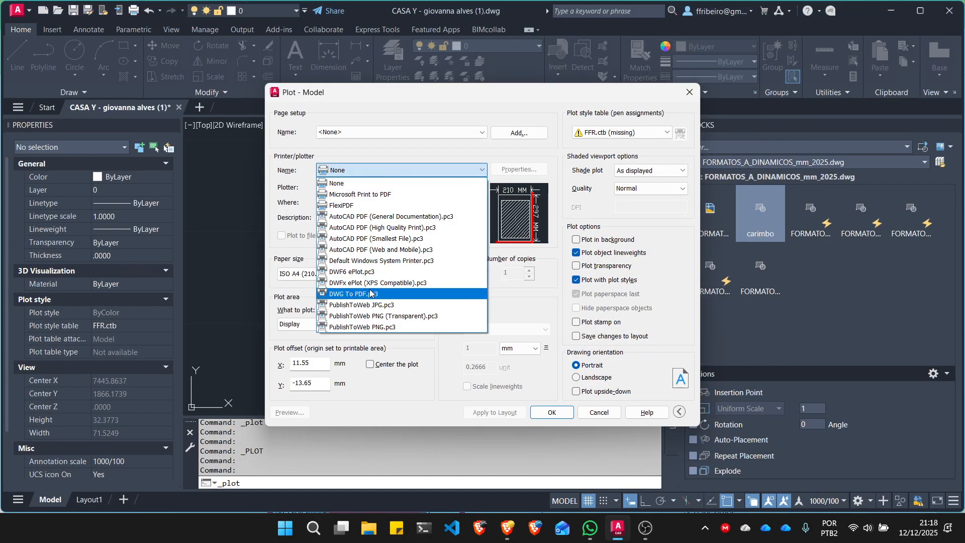
pyautogui.click(392, 276)
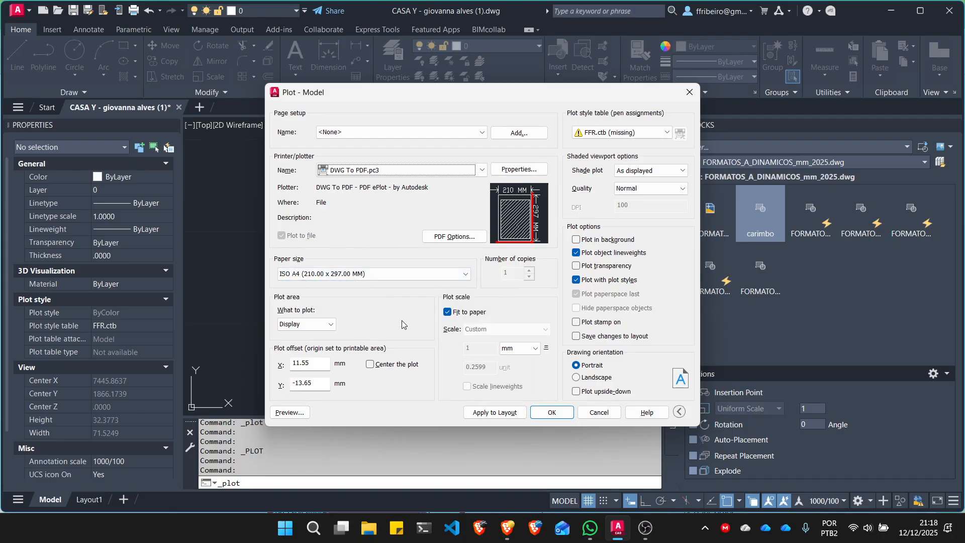
# - Return to the plotting guide in Brave and examine the ISO full bleed paper sizes in its Tamanho do papel section
pyautogui.click(507, 528)
pyautogui.scroll(-5, 505, 471)
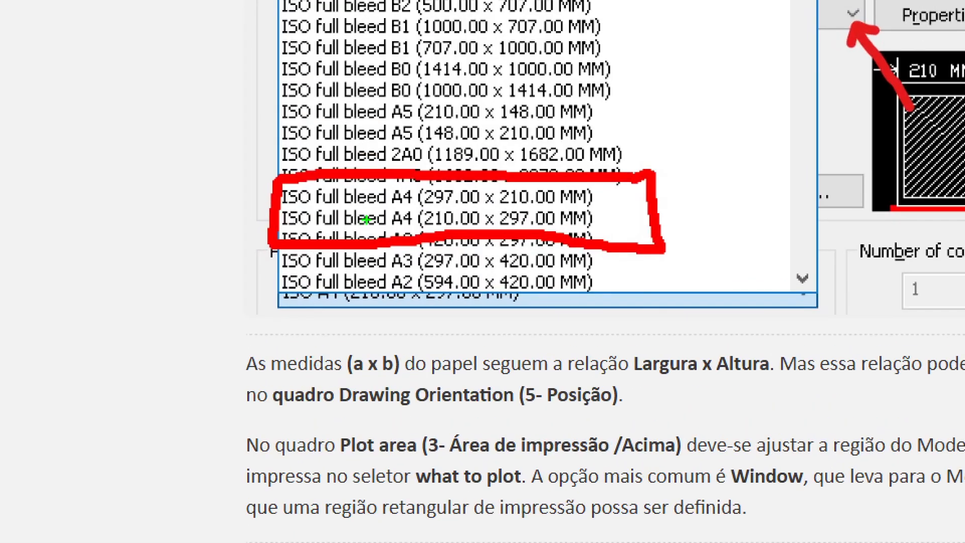
pyautogui.moveTo(273, 146)
pyautogui.mouseDown()
pyautogui.moveTo(483, 149)
pyautogui.moveTo(603, 167)
pyautogui.moveTo(624, 153)
pyautogui.mouseUp()
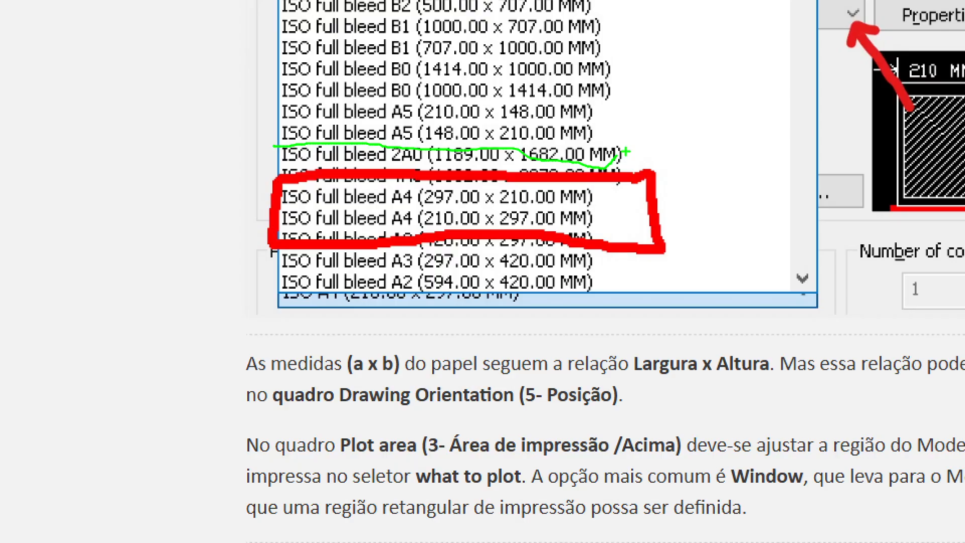
# - Switch to AutoCAD and examine the Plot dialog's available paper sizes, from the ANSI formats through the ISO full bleed A2 entries
pyautogui.press('Escape')
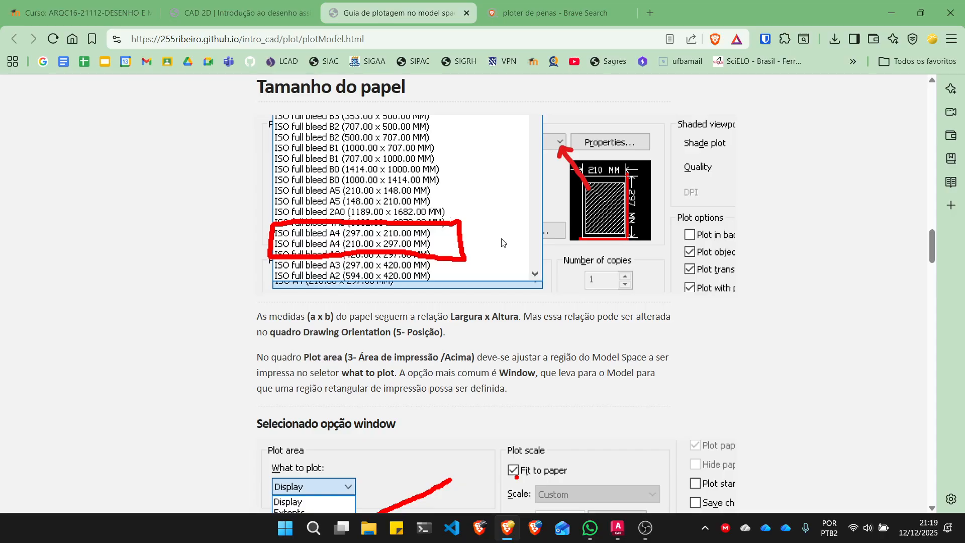
pyautogui.click(616, 527)
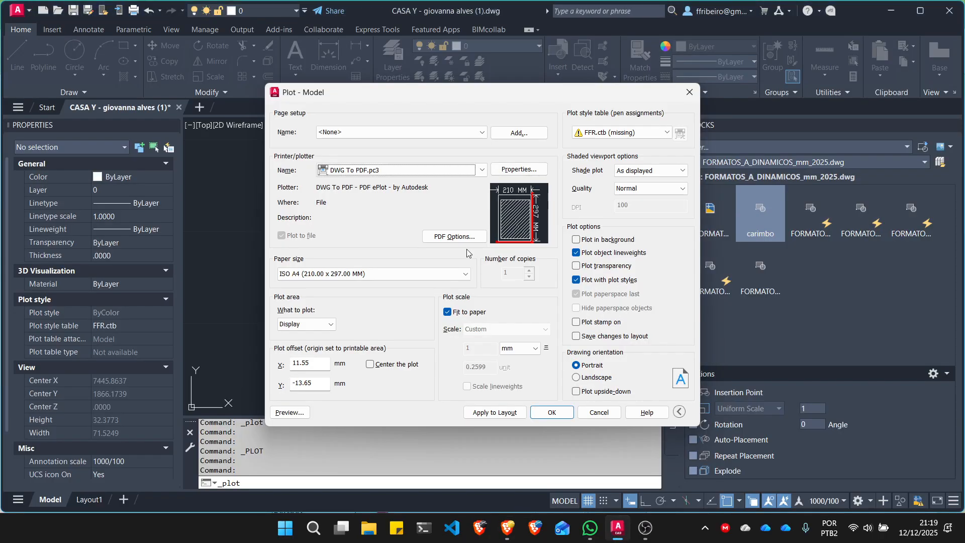
pyautogui.click(463, 275)
pyautogui.scroll(18, 431, 328)
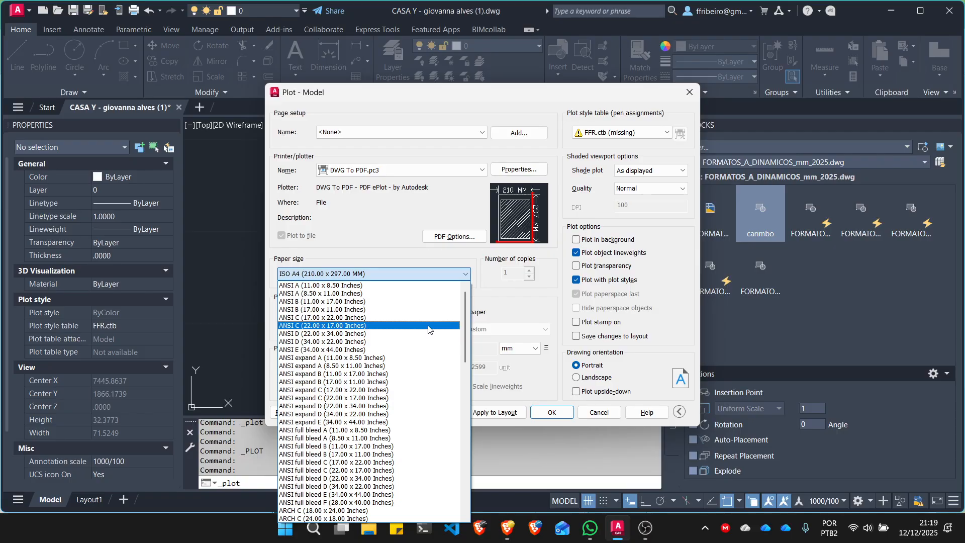
pyautogui.scroll(-6, 428, 329)
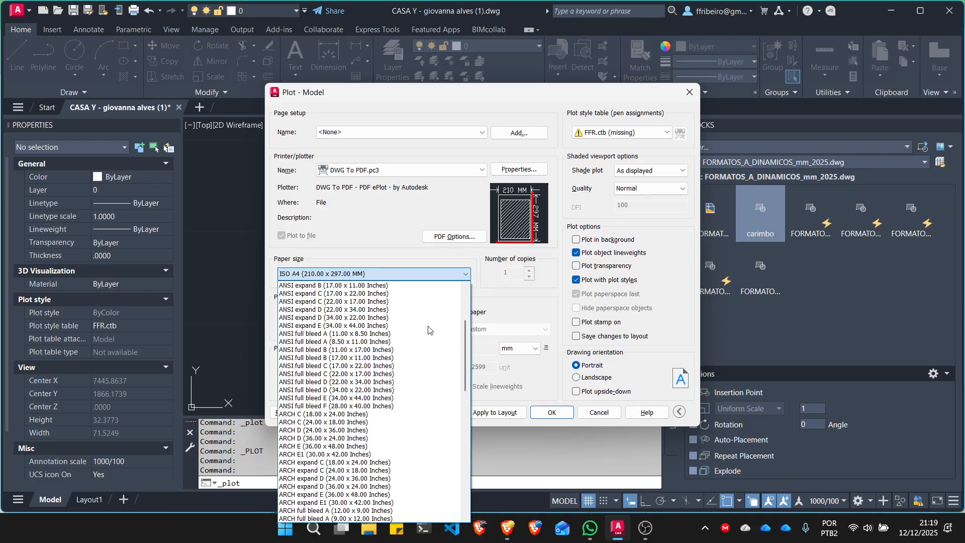
pyautogui.scroll(2, 424, 335)
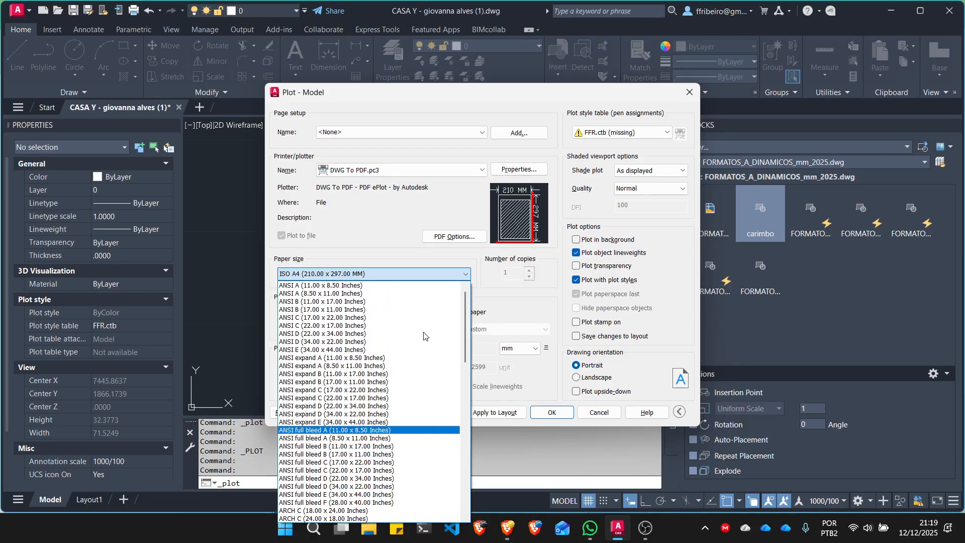
pyautogui.scroll(-5, 424, 336)
pyautogui.scroll(-5, 422, 341)
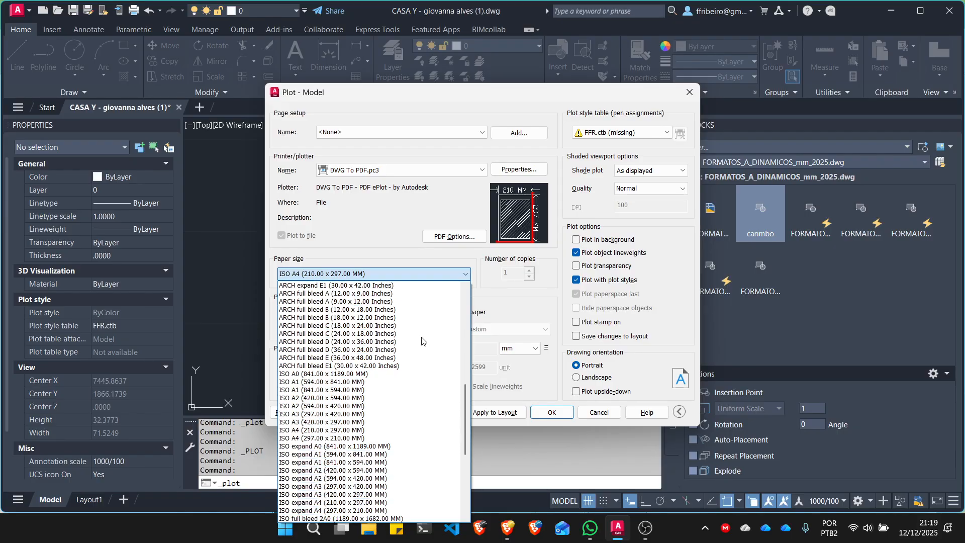
pyautogui.scroll(-5, 422, 342)
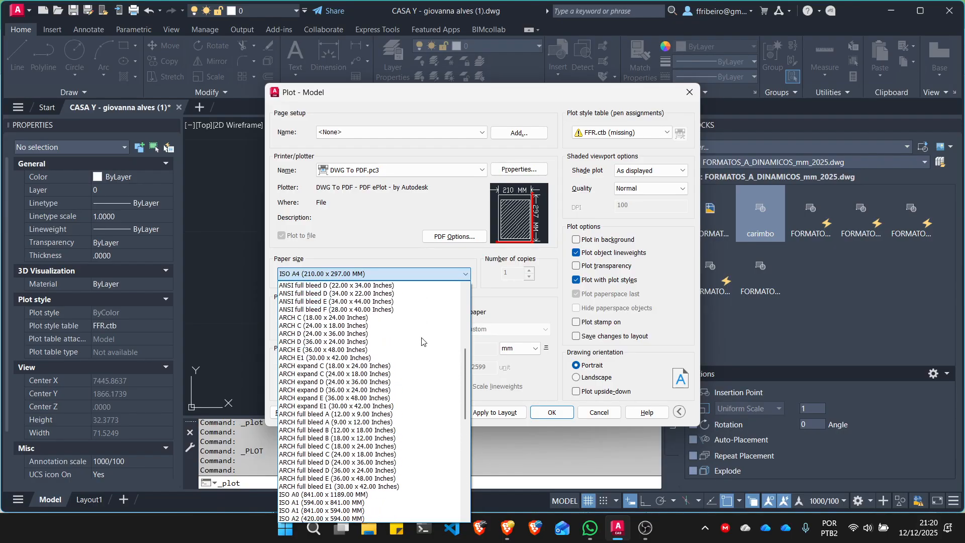
pyautogui.scroll(-2, 422, 341)
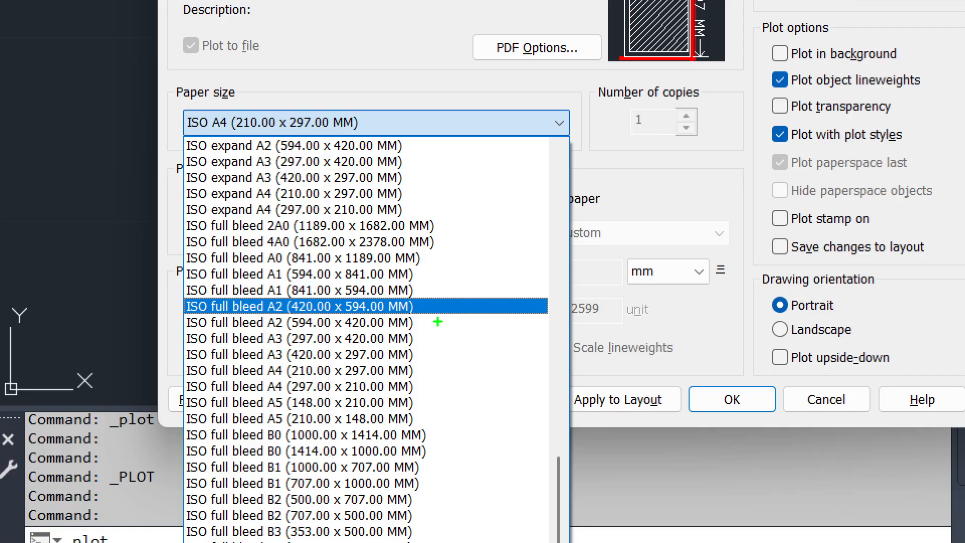
pyautogui.moveTo(289, 326); pyautogui.dragTo(434, 326)
pyautogui.press('Escape')
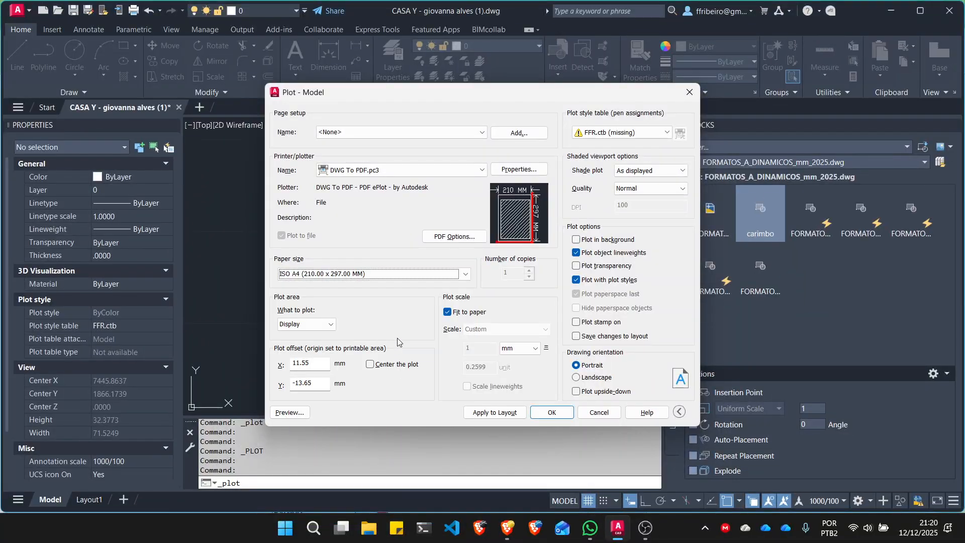
# - Set the plot's paper size to ISO full bleed A2 (594.00 x 420.00 MM)
pyautogui.click(419, 277)
pyautogui.scroll(-2, 407, 304)
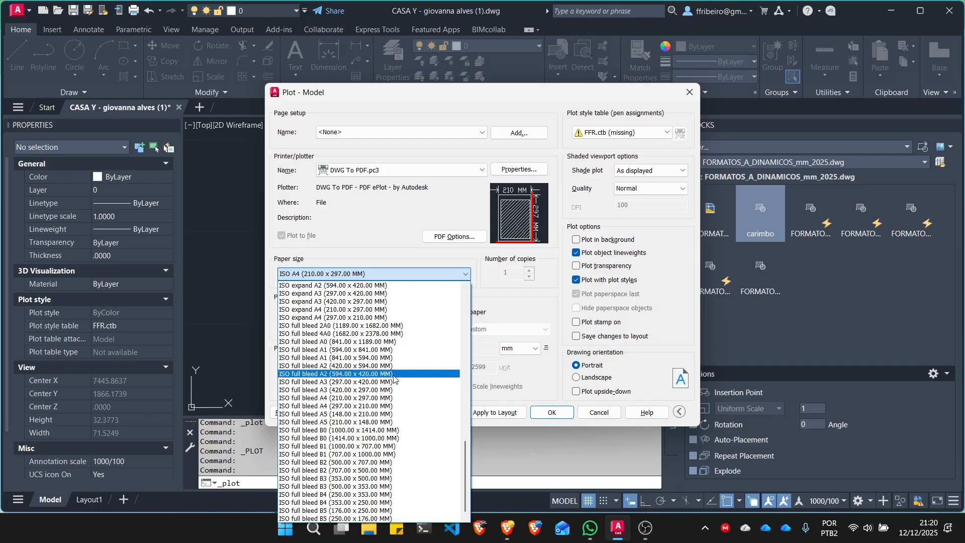
pyautogui.click(393, 374)
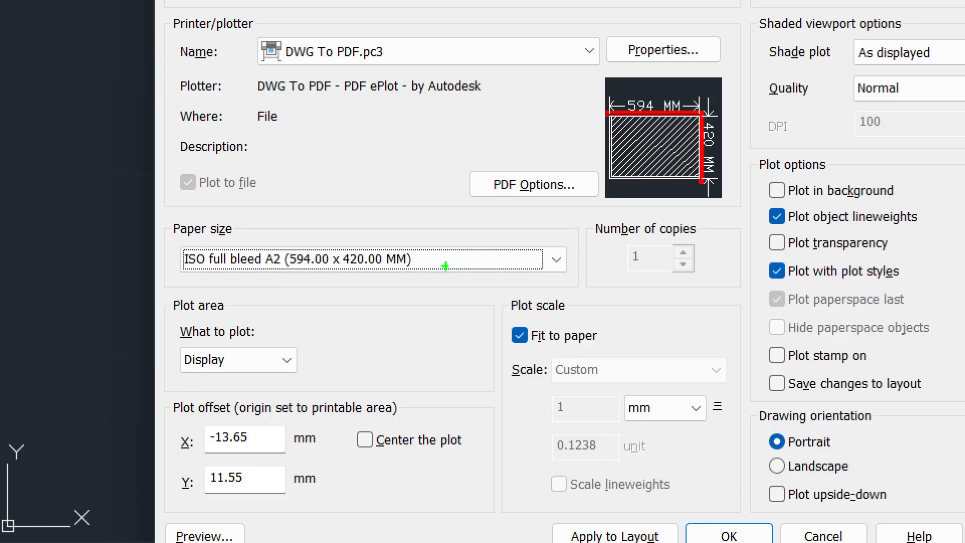
pyautogui.moveTo(421, 240)
pyautogui.mouseDown()
pyautogui.moveTo(567, 245)
pyautogui.moveTo(171, 237)
pyautogui.moveTo(250, 276)
pyautogui.moveTo(516, 270)
pyautogui.moveTo(566, 246)
pyautogui.mouseUp()
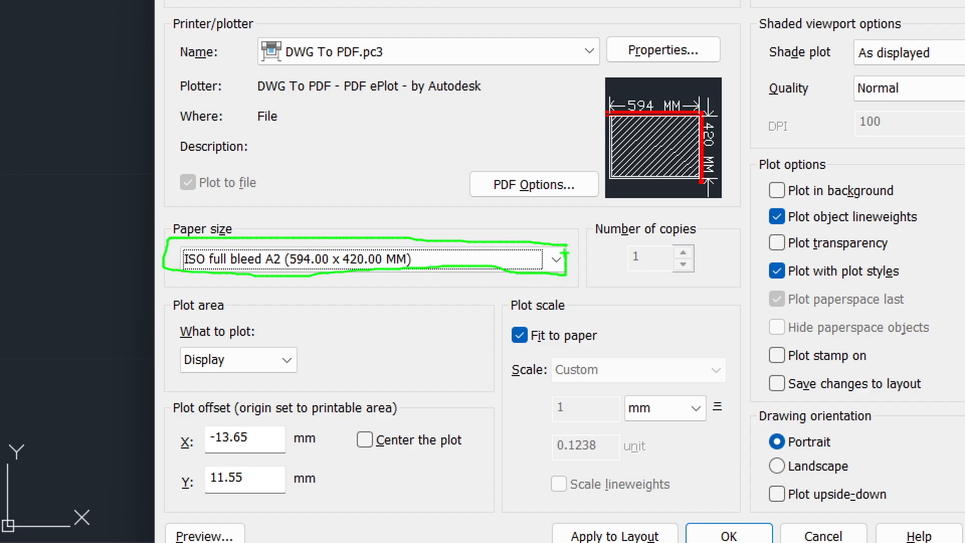
pyautogui.press('Escape')
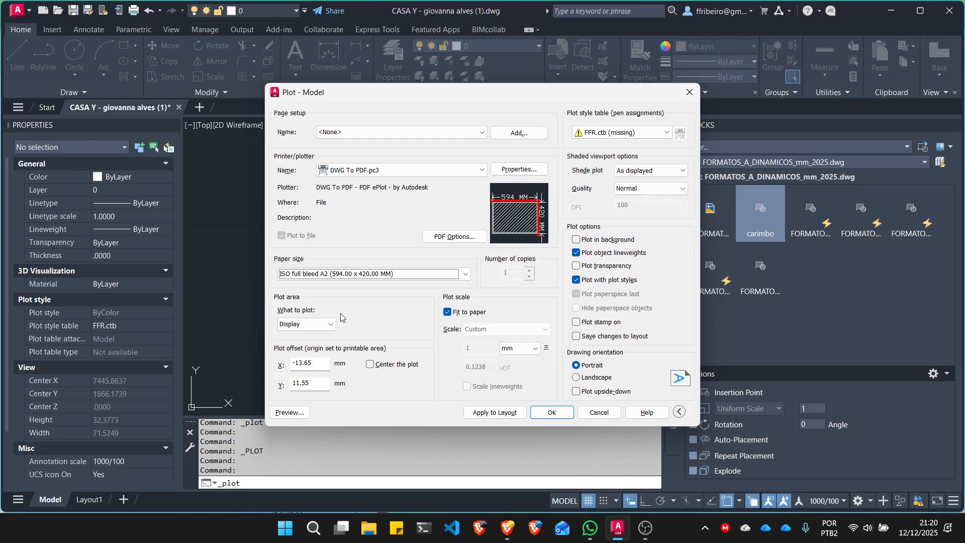
# - Switch to the plotting guide in Brave and review the dialog frames and the Window option for defining the plot area
pyautogui.click(516, 534)
pyautogui.scroll(-10, 492, 347)
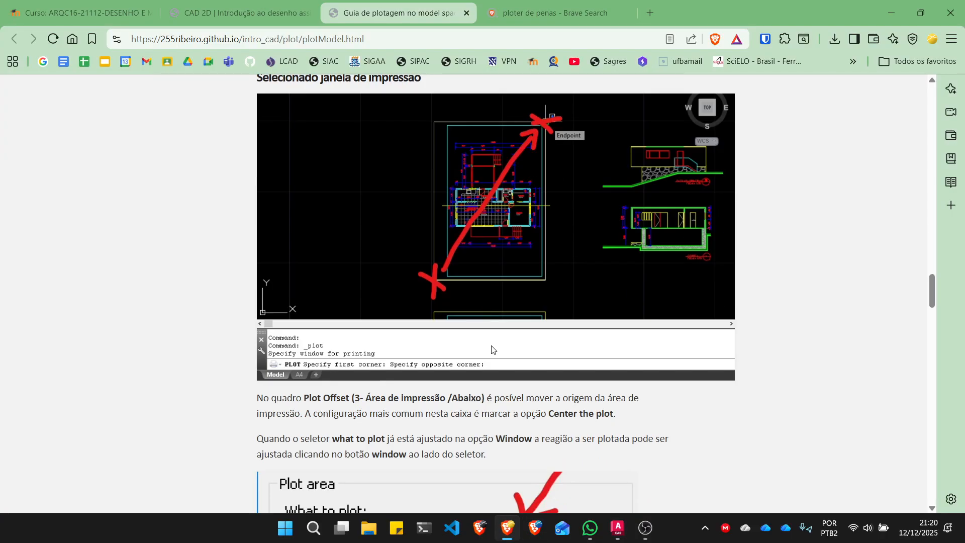
pyautogui.scroll(10, 492, 349)
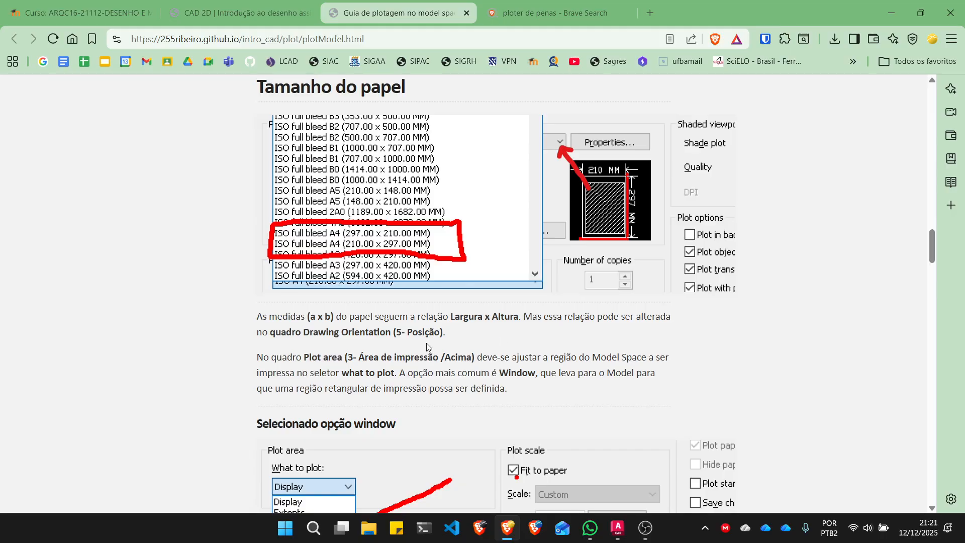
pyautogui.scroll(10, 431, 346)
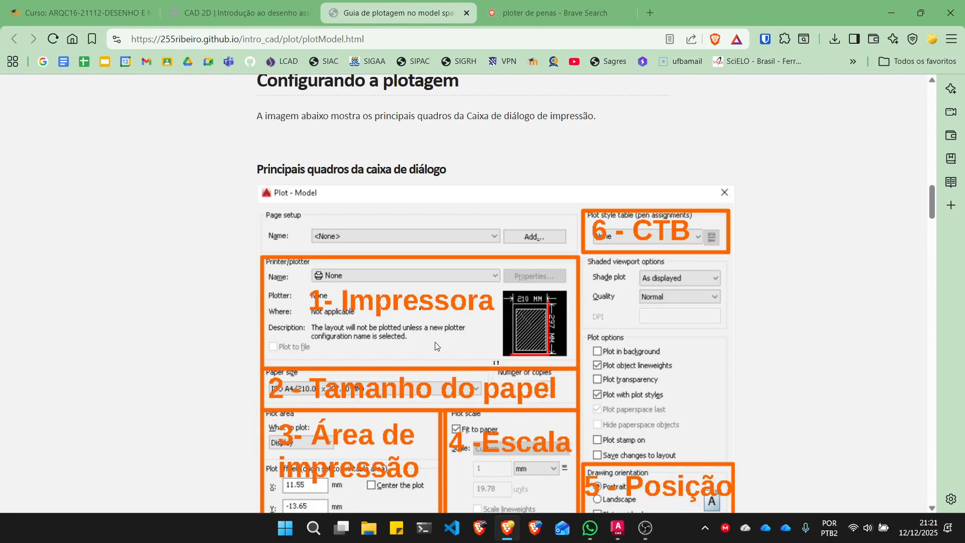
pyautogui.scroll(-3, 435, 342)
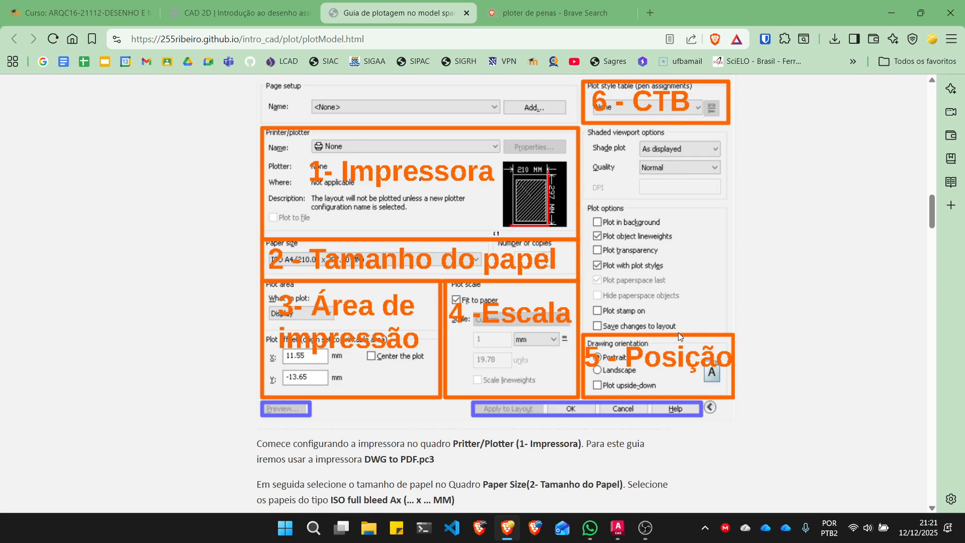
pyautogui.scroll(-15, 685, 334)
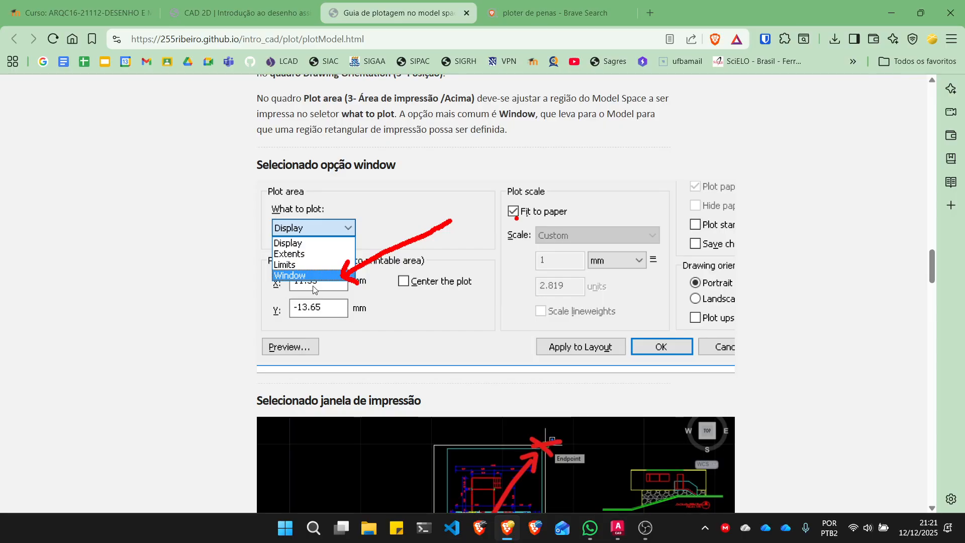
pyautogui.scroll(-2, 313, 289)
pyautogui.scroll(2, 315, 238)
# - Switch back to AutoCAD and set the plot area to Window, spanning the A2 sheet's outer frame from lower-left to upper-right corner
pyautogui.click(617, 527)
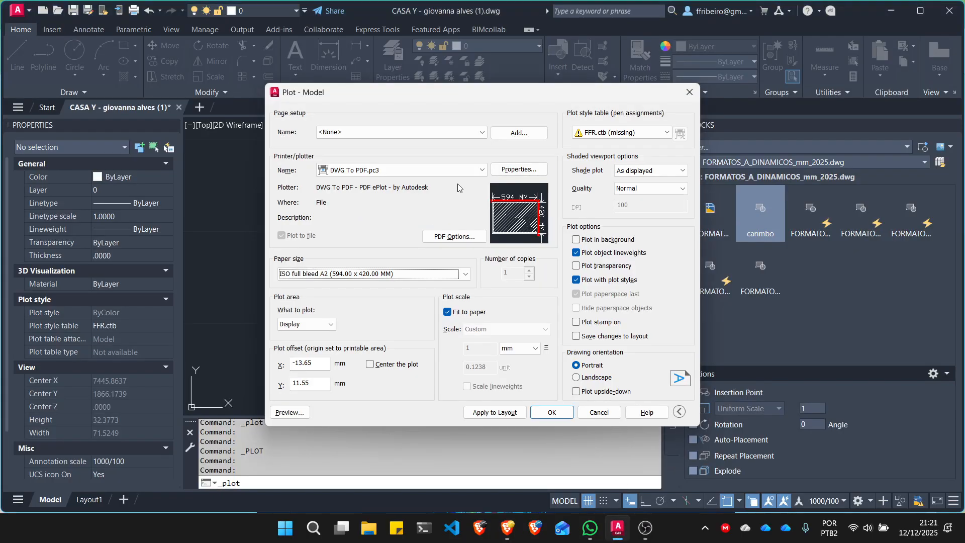
pyautogui.click(331, 324)
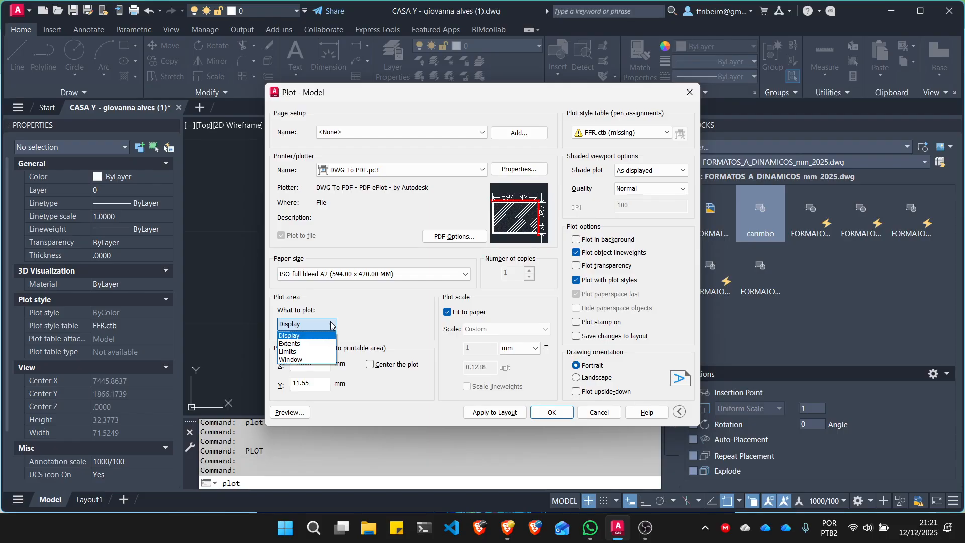
pyautogui.click(310, 360)
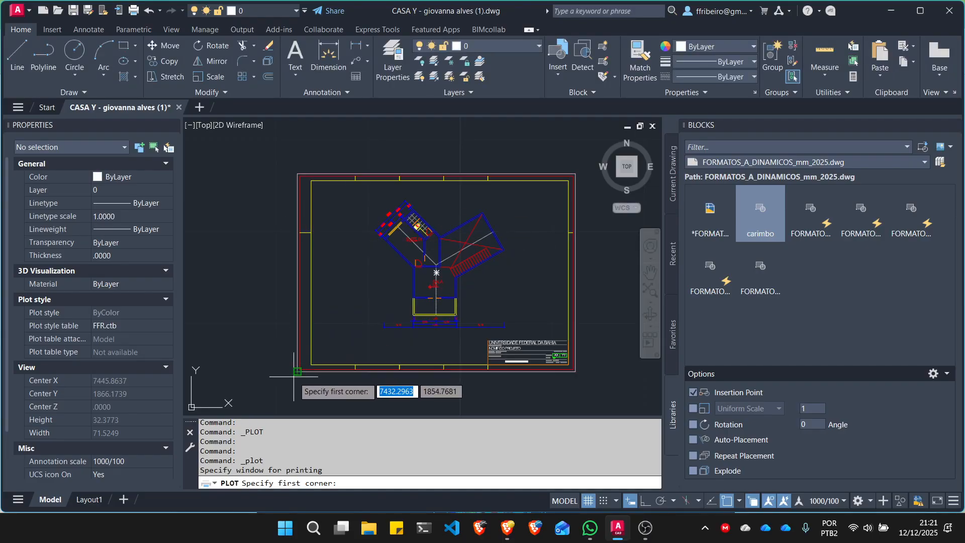
pyautogui.click(298, 372)
pyautogui.scroll(6, 298, 372)
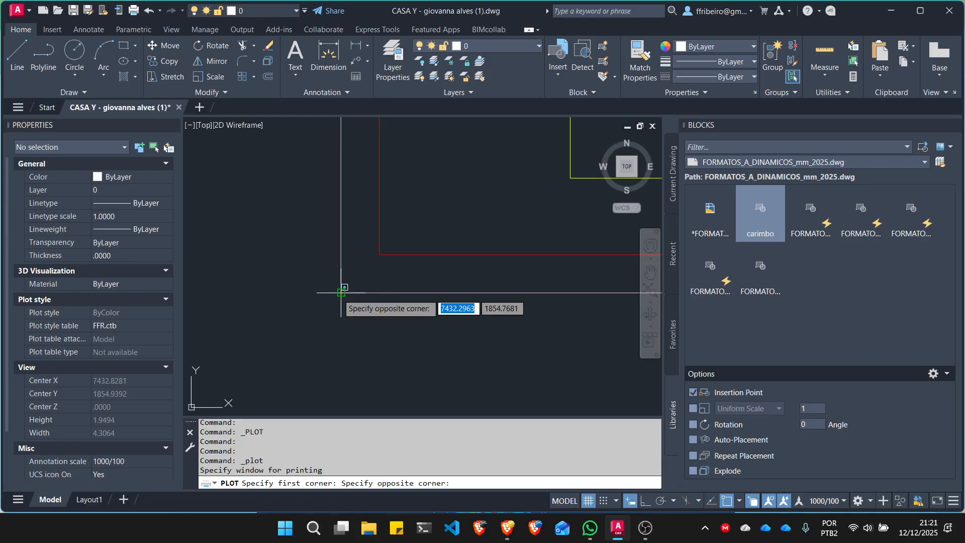
pyautogui.scroll(-8, 341, 292)
pyautogui.scroll(3, 382, 237)
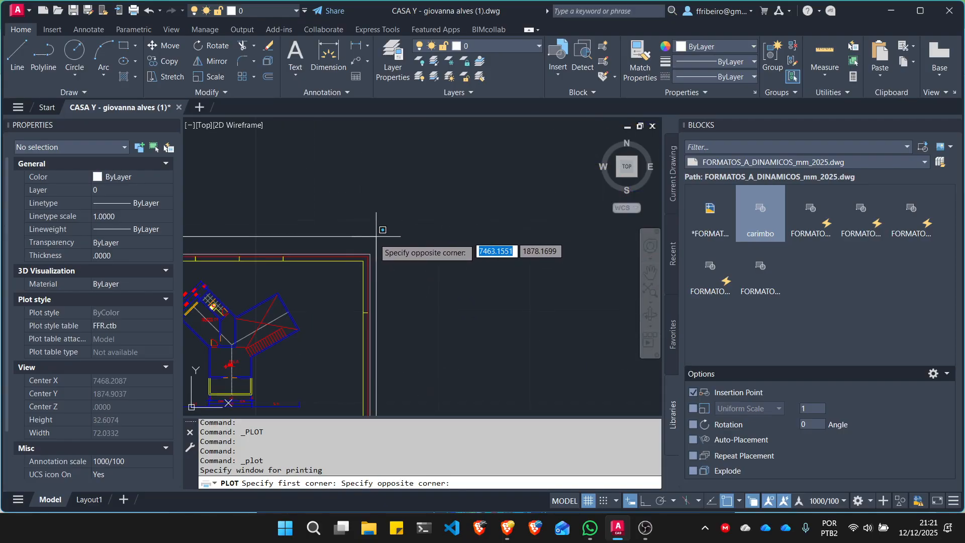
pyautogui.scroll(8, 376, 236)
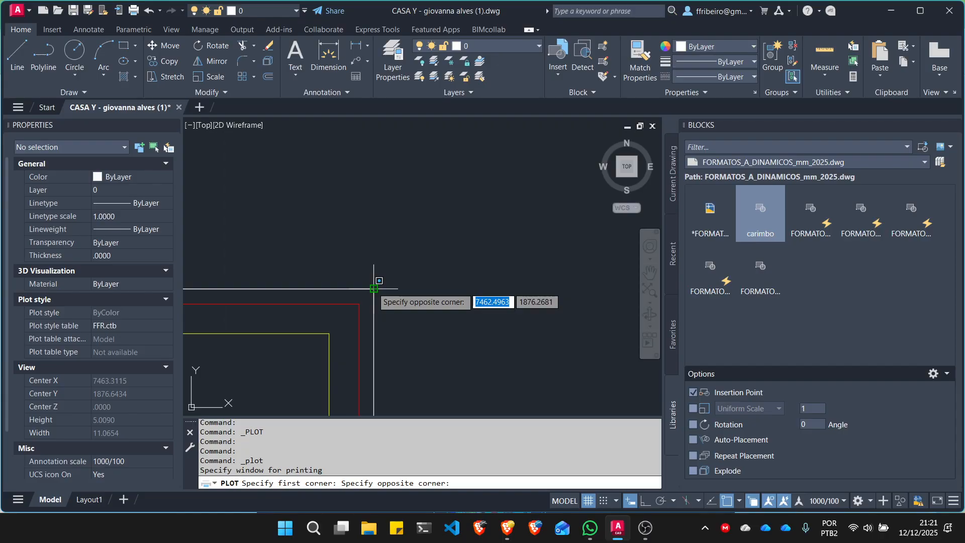
pyautogui.click(374, 287)
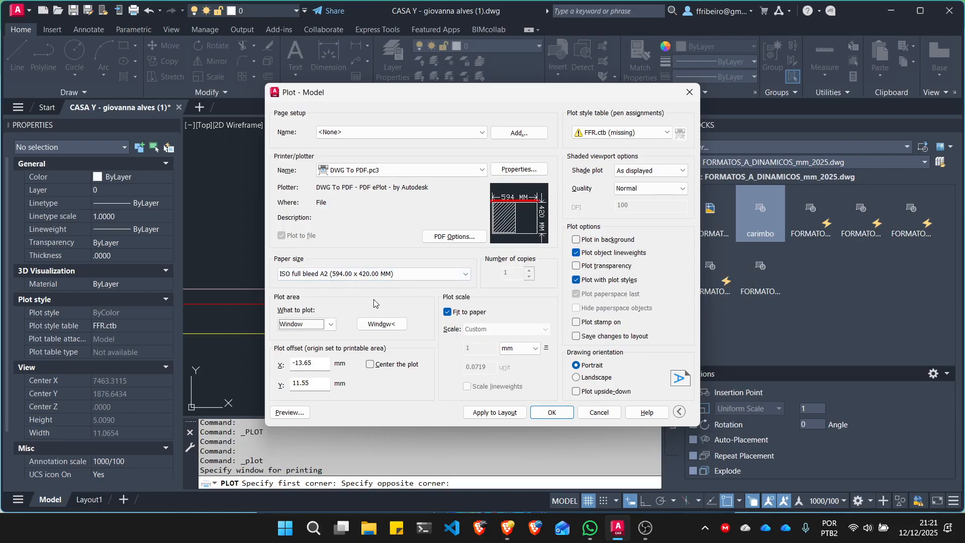
# - Redefine the plot window by picking the A2 sheet's lower-left and upper-right outer corners again
pyautogui.click(381, 324)
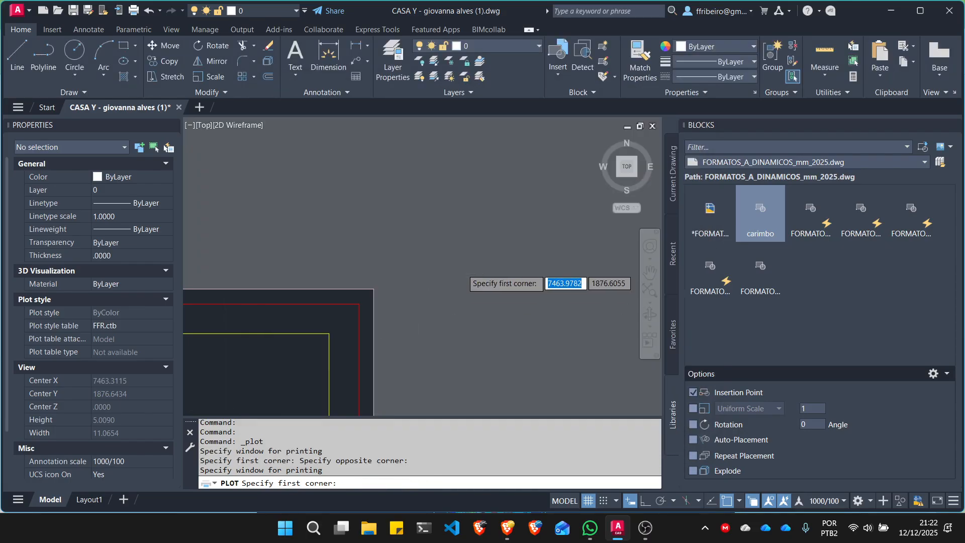
pyautogui.scroll(2, 438, 289)
pyautogui.scroll(-1, 414, 321)
pyautogui.scroll(5, 347, 390)
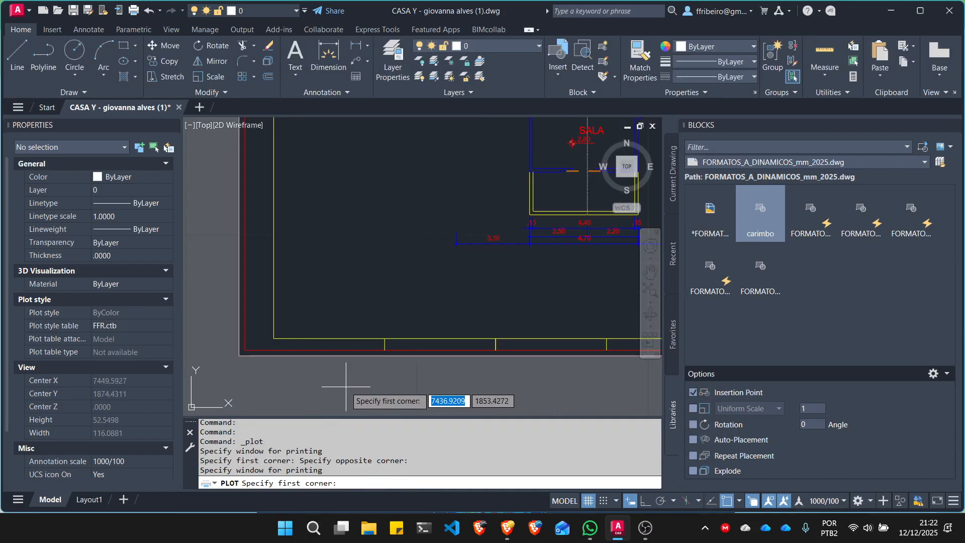
pyautogui.click(250, 358)
pyautogui.scroll(-5, 271, 352)
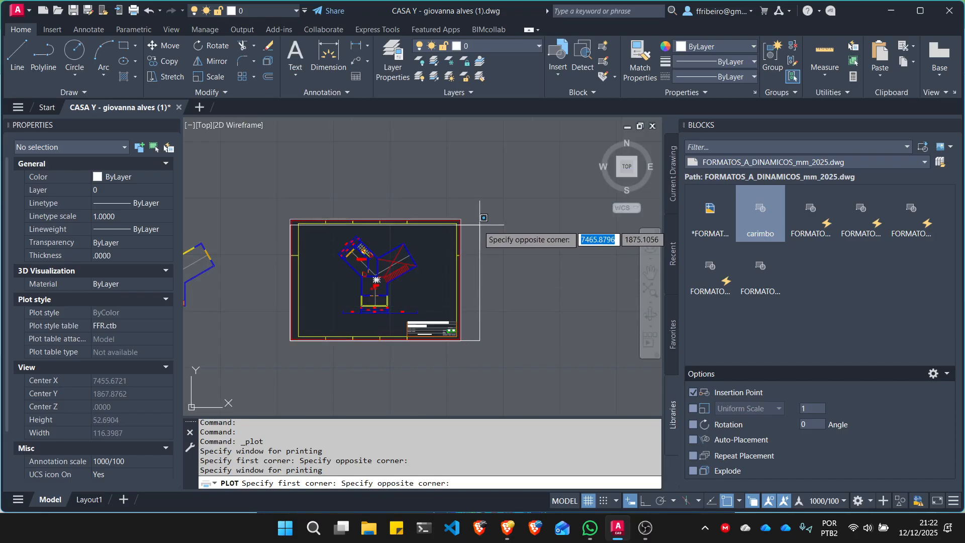
pyautogui.scroll(5, 468, 219)
pyautogui.click(440, 218)
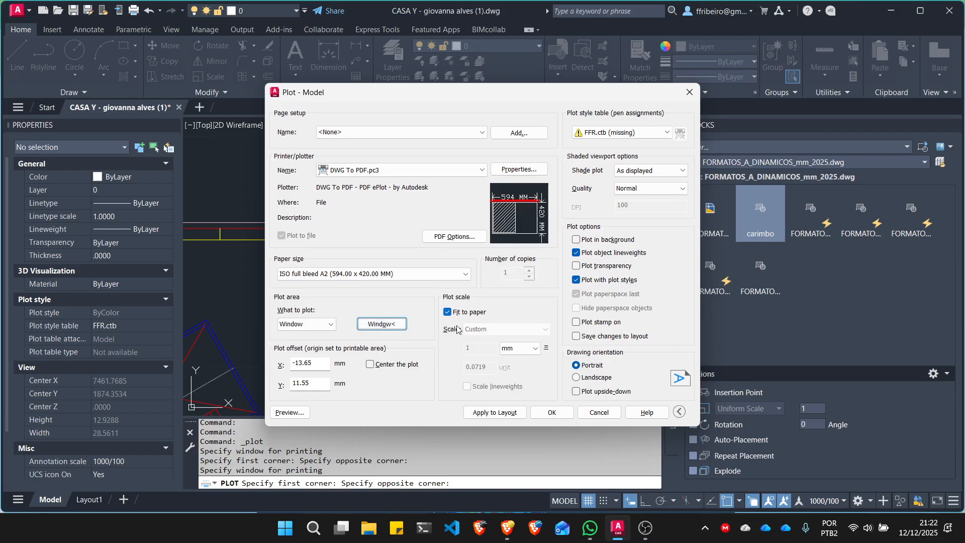
# - Center the plot on the paper, inspect the sheet in the plot preview and return to the Plot dialog
pyautogui.click(370, 365)
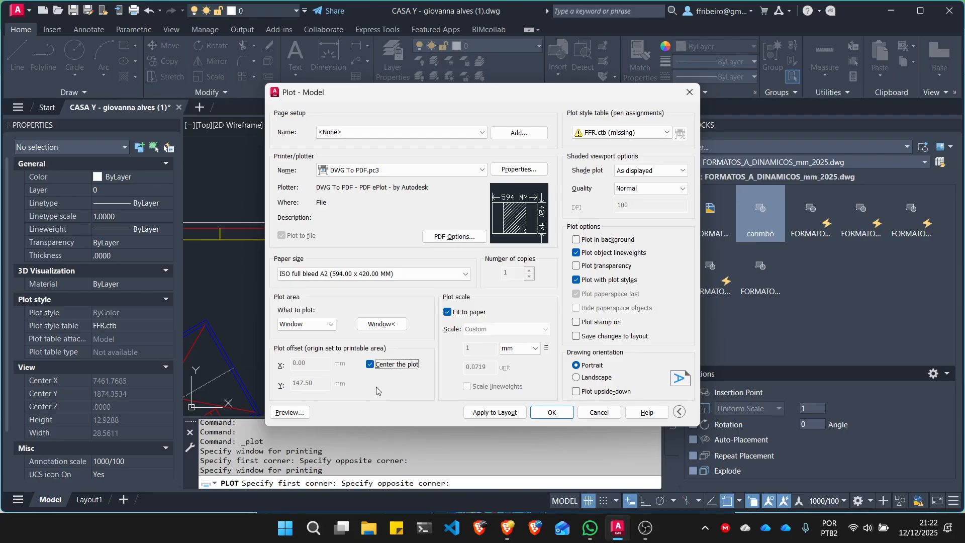
pyautogui.click(290, 413)
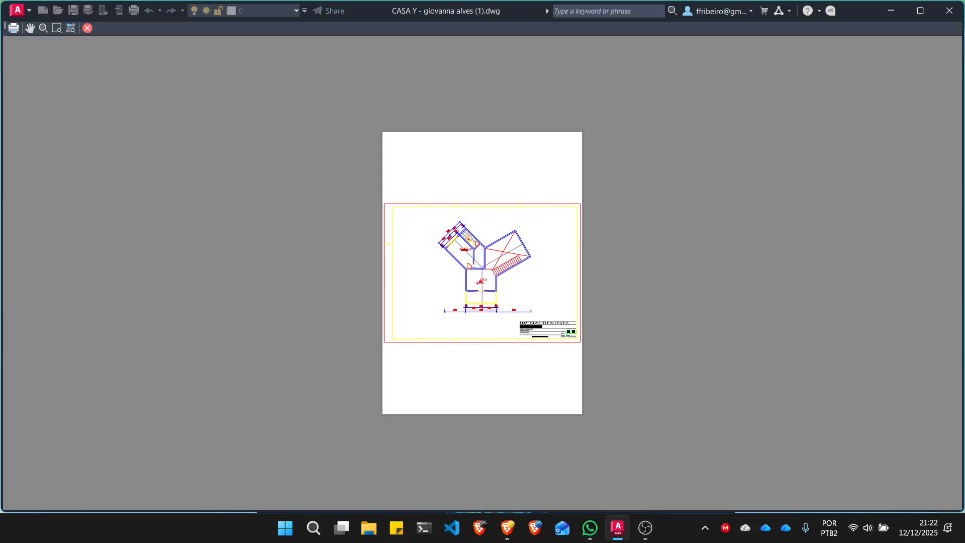
pyautogui.scroll(2, 495, 302)
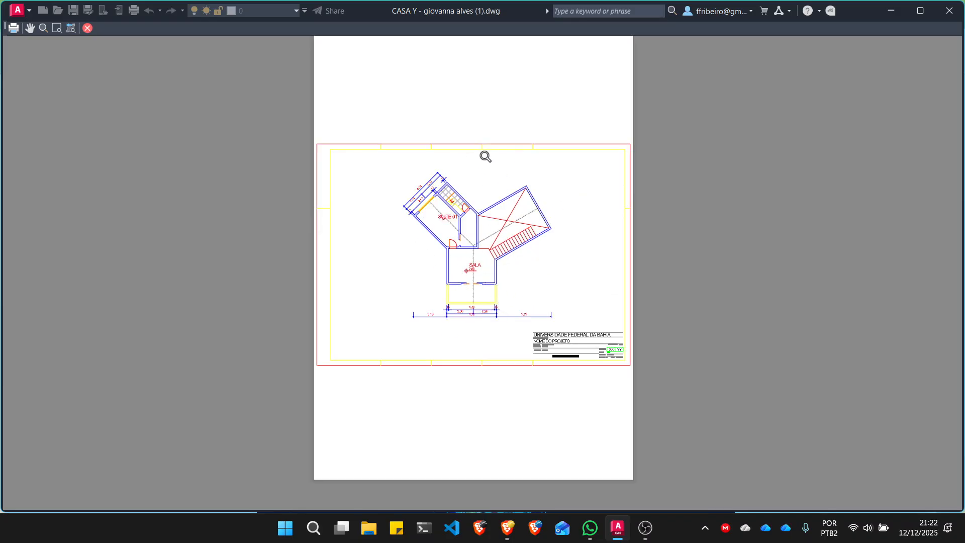
pyautogui.rightClick(530, 233)
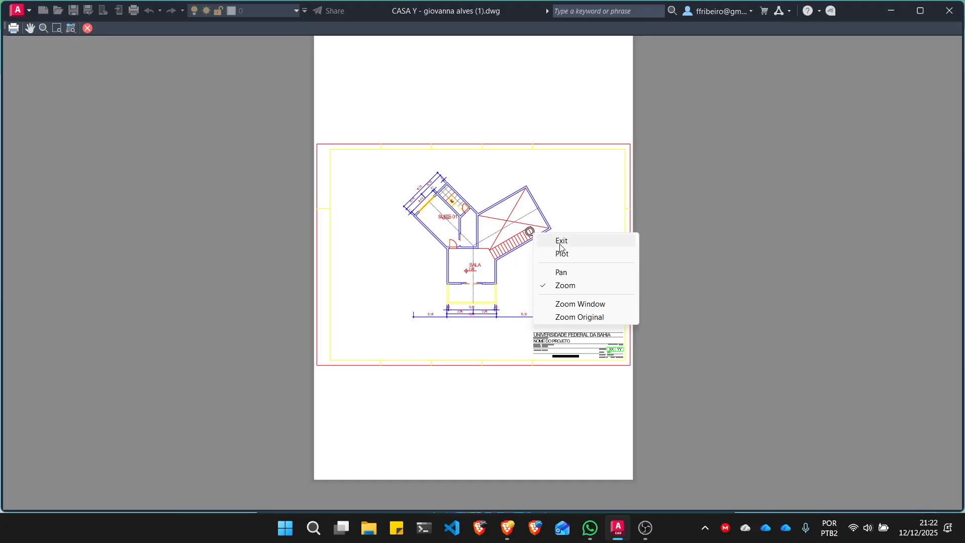
pyautogui.click(557, 242)
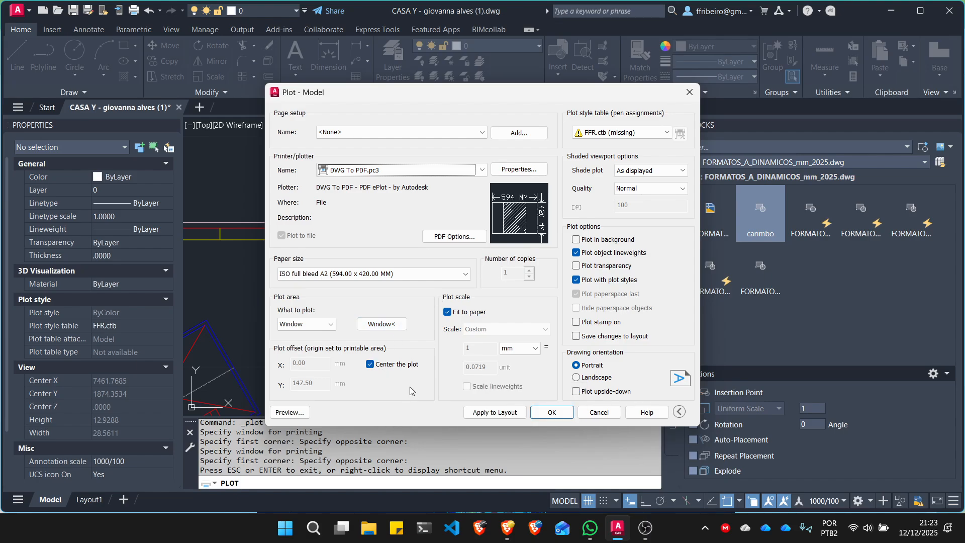
# - Toggle the plot centering off and on, inspect the centered sheet in the plot preview and return to the Plot dialog
pyautogui.click(370, 364)
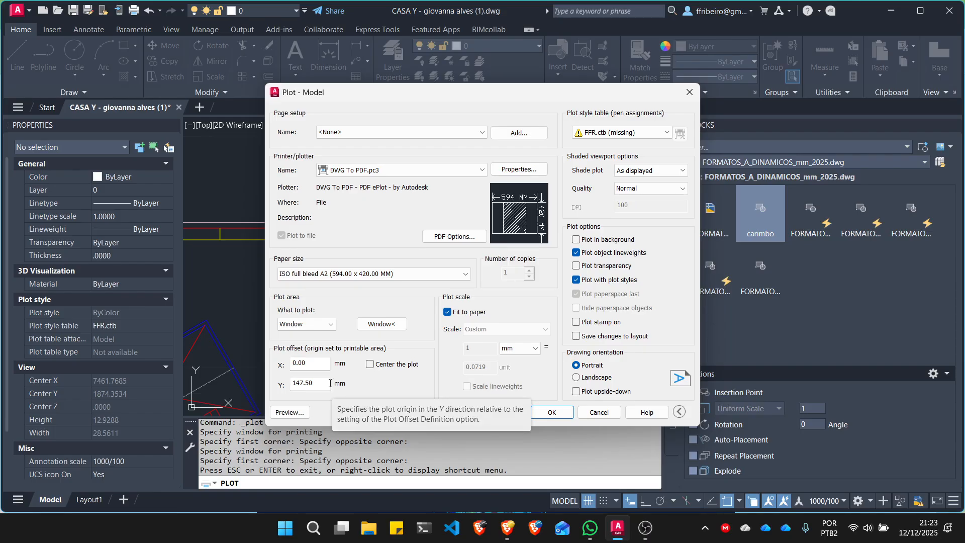
pyautogui.click(370, 364)
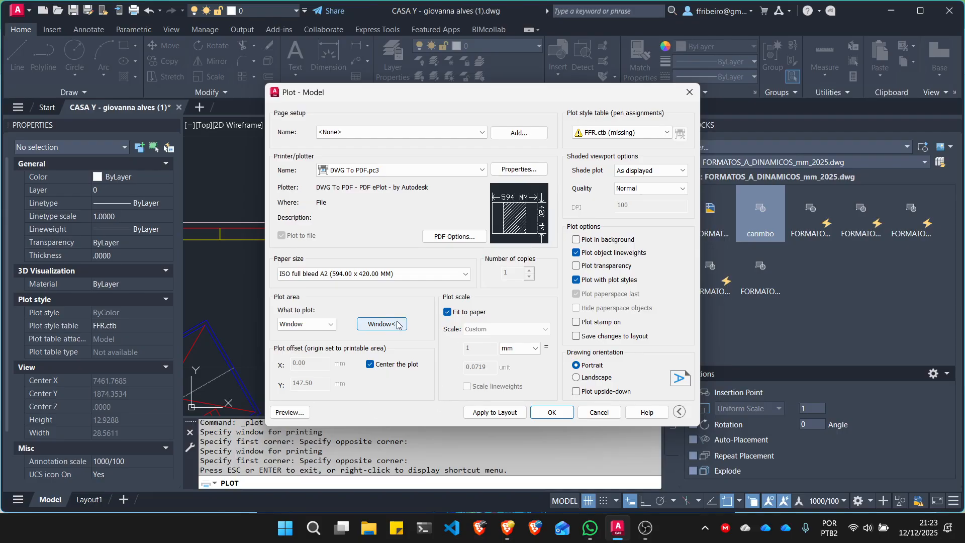
pyautogui.click(301, 411)
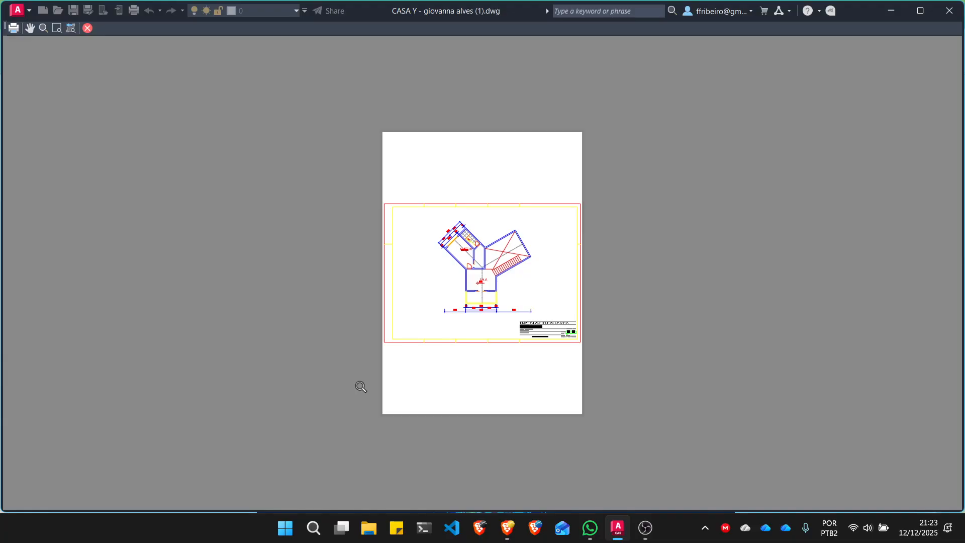
pyautogui.scroll(2, 361, 387)
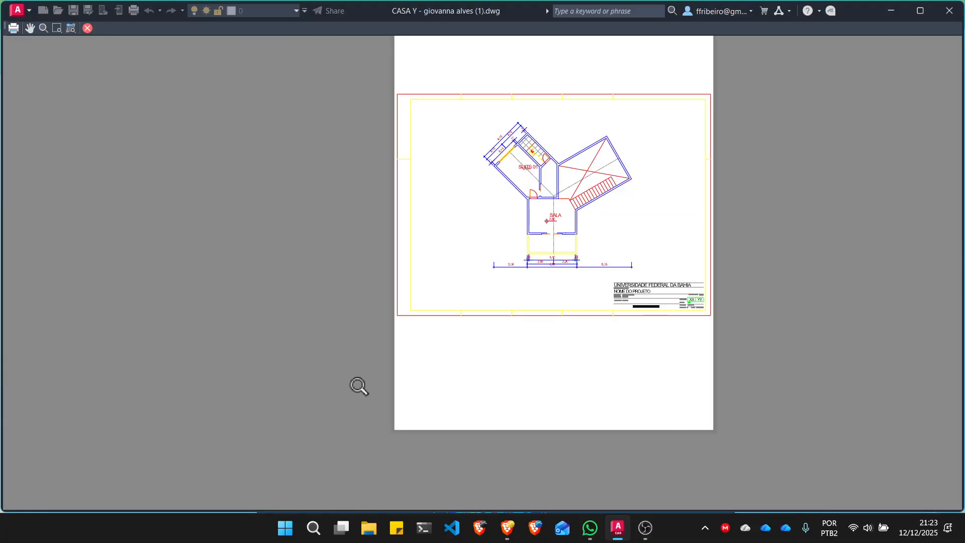
pyautogui.scroll(-5, 506, 301)
pyautogui.scroll(3, 466, 314)
pyautogui.rightClick(546, 301)
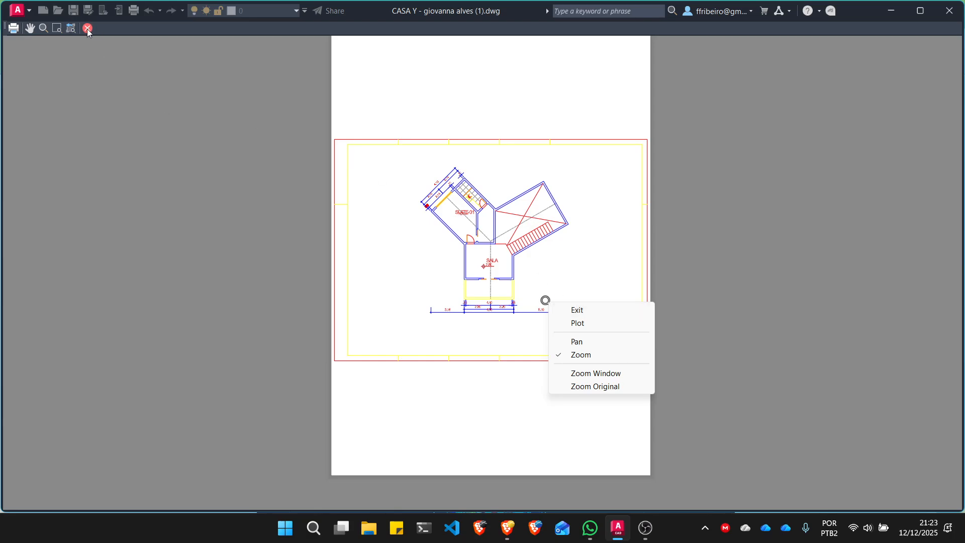
pyautogui.click(99, 59)
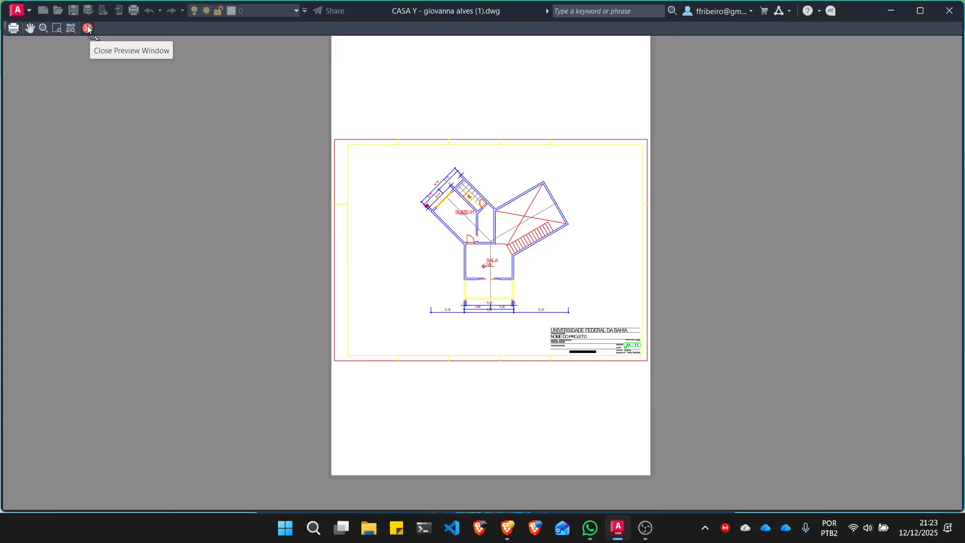
pyautogui.click(88, 29)
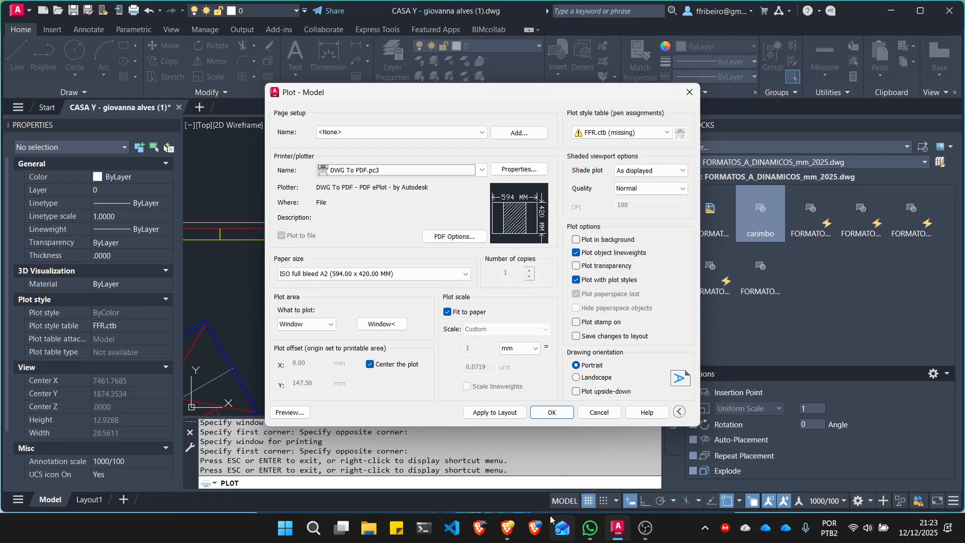
# - Switch to the plotting guide in Brave and review the section on configuring the plot scale
pyautogui.click(508, 528)
pyautogui.scroll(-12, 515, 272)
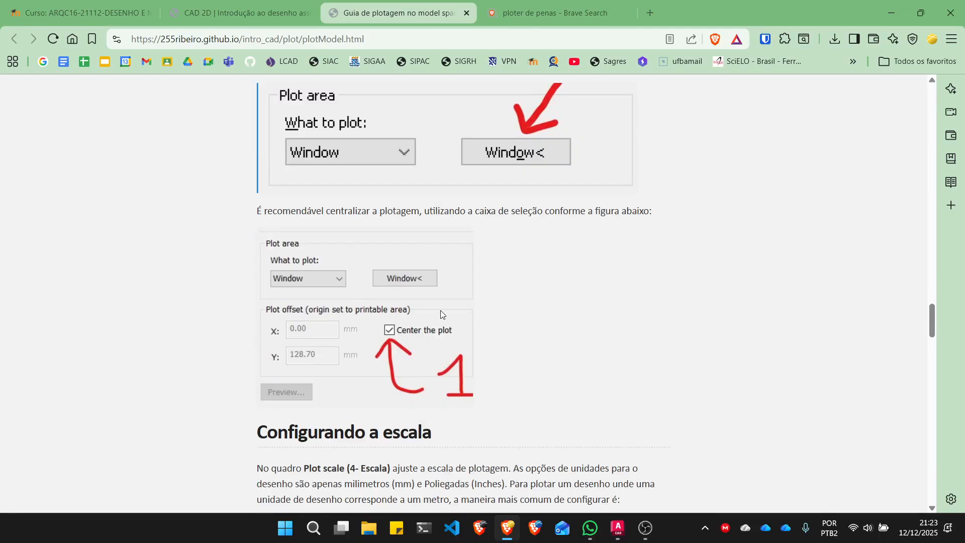
pyautogui.scroll(-5, 446, 353)
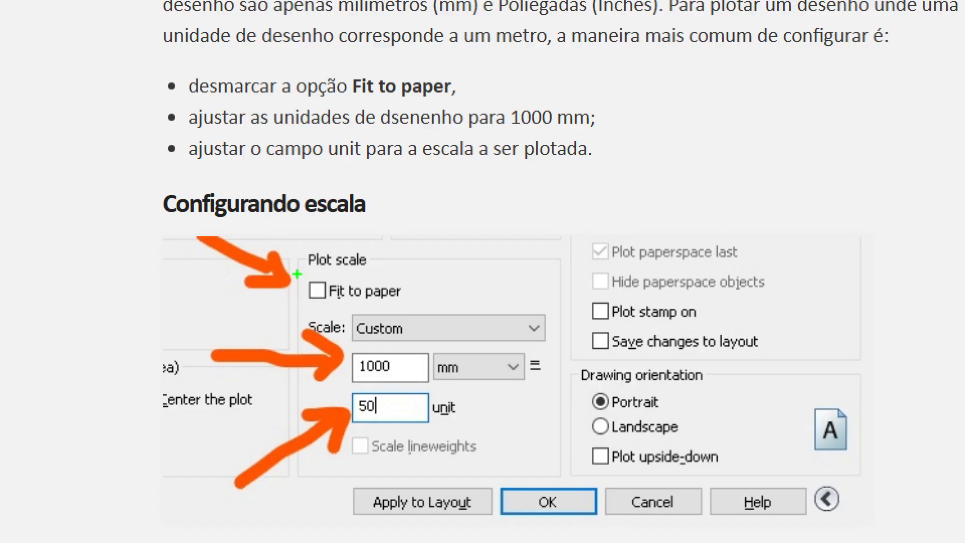
pyautogui.moveTo(300, 280)
pyautogui.mouseDown()
pyautogui.moveTo(319, 296)
pyautogui.moveTo(347, 274)
pyautogui.mouseUp()
pyautogui.press('Escape')
# - Switch back to AutoCAD, turn off Fit to paper and check the available plot scale units
pyautogui.click(608, 526)
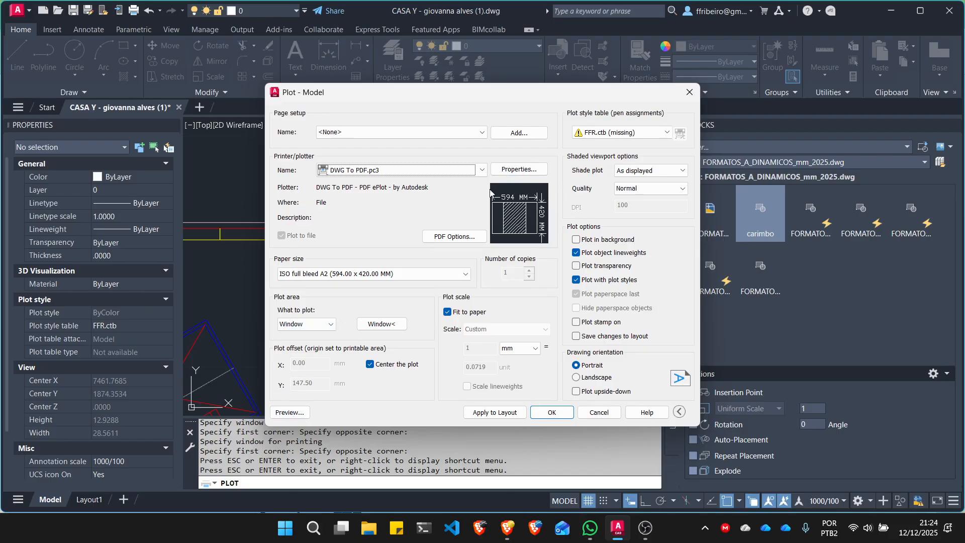
pyautogui.moveTo(513, 222)
pyautogui.click(463, 312)
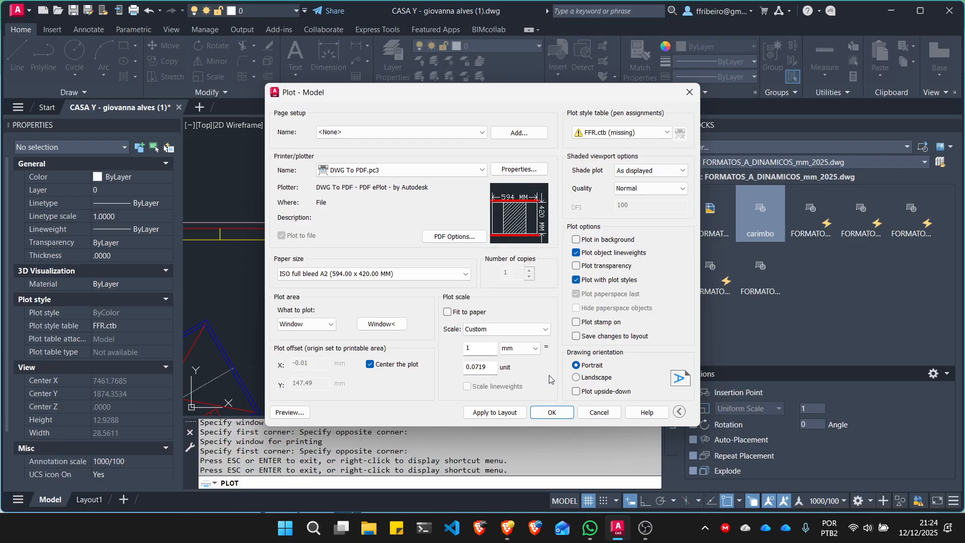
pyautogui.click(536, 349)
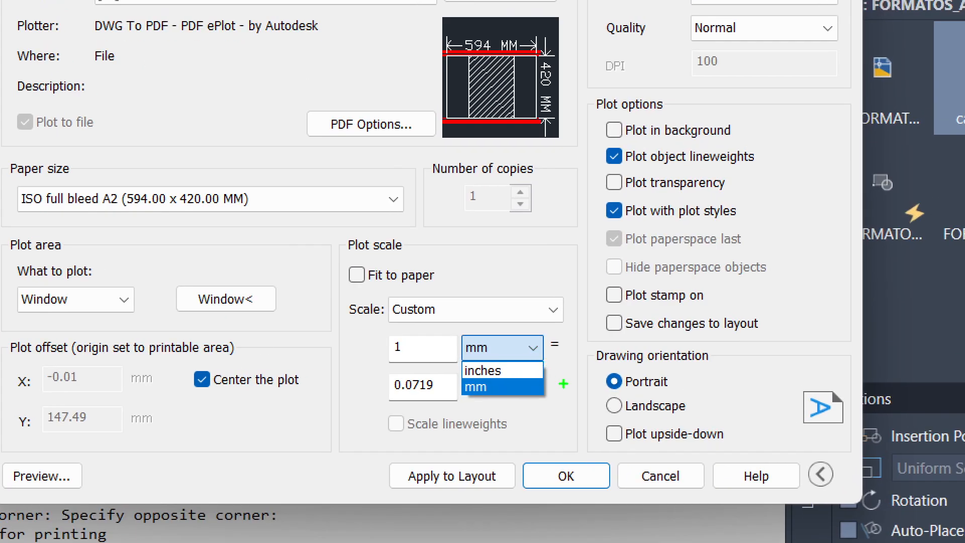
pyautogui.moveTo(393, 362)
pyautogui.mouseDown()
pyautogui.moveTo(461, 360)
pyautogui.moveTo(462, 335)
pyautogui.moveTo(384, 327)
pyautogui.moveTo(377, 368)
pyautogui.moveTo(386, 402)
pyautogui.moveTo(445, 415)
pyautogui.moveTo(450, 374)
pyautogui.moveTo(383, 368)
pyautogui.mouseUp()
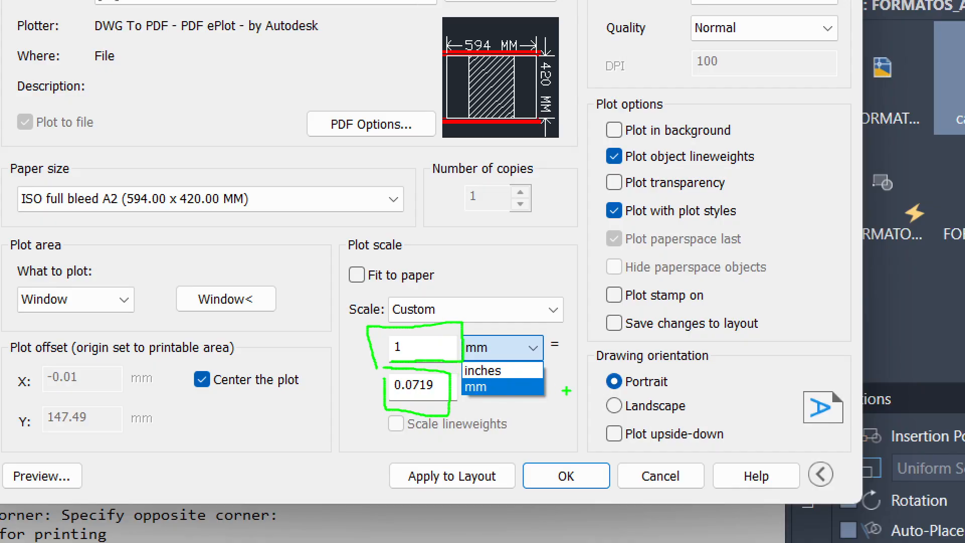
pyautogui.press('Escape')
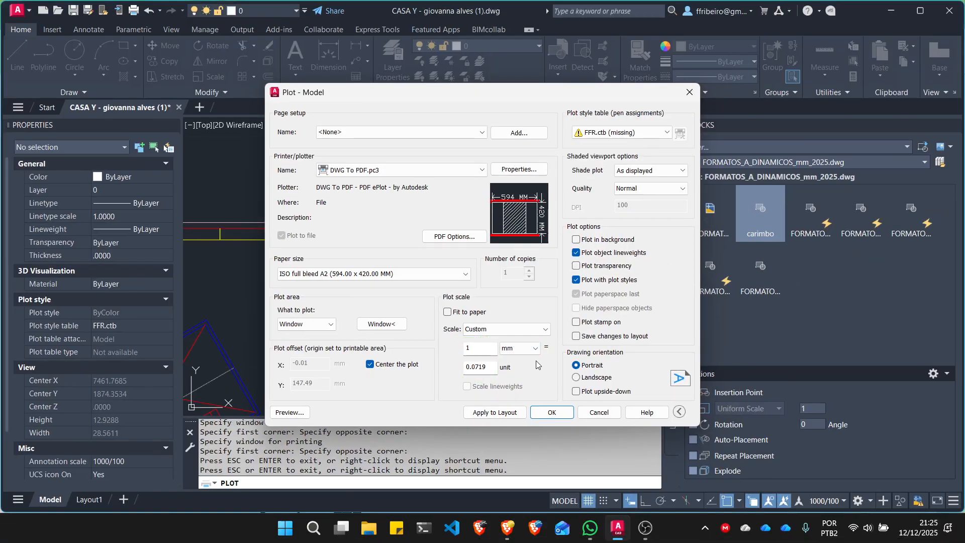
# - Set the plot scale to 1000 mm = 50 units, using the 1000/50 scale
pyautogui.hotkey('ctrl', '1')
pyautogui.click(438, 324)
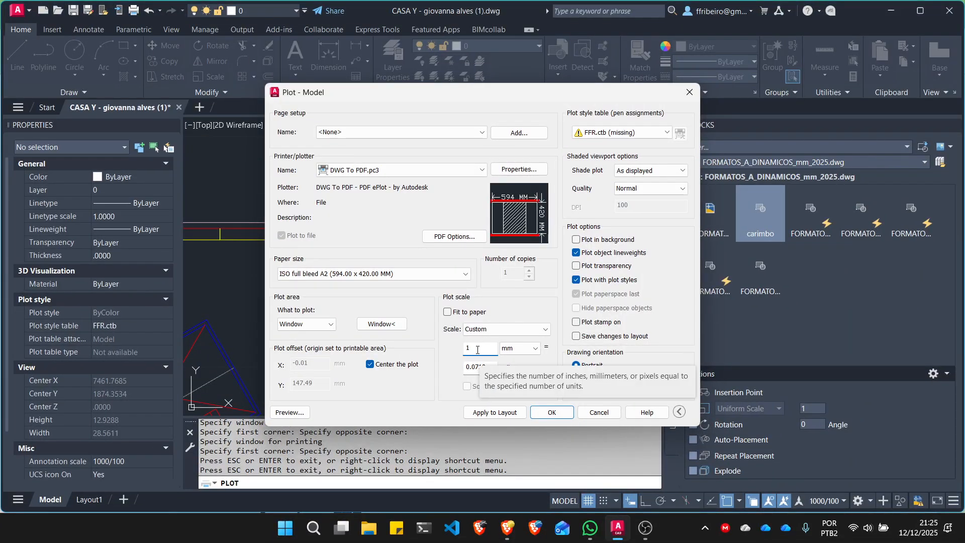
pyautogui.write('000')
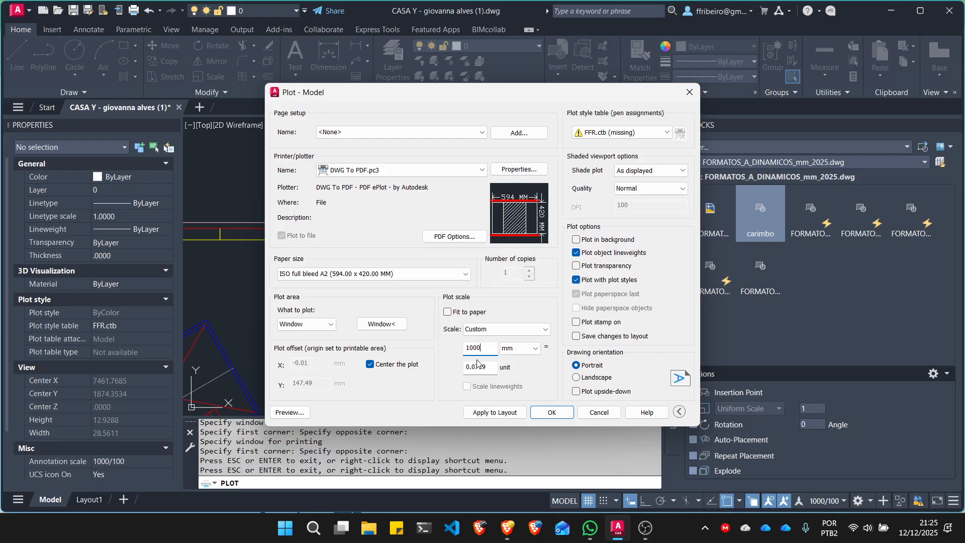
pyautogui.doubleClick(490, 370)
pyautogui.write('50')
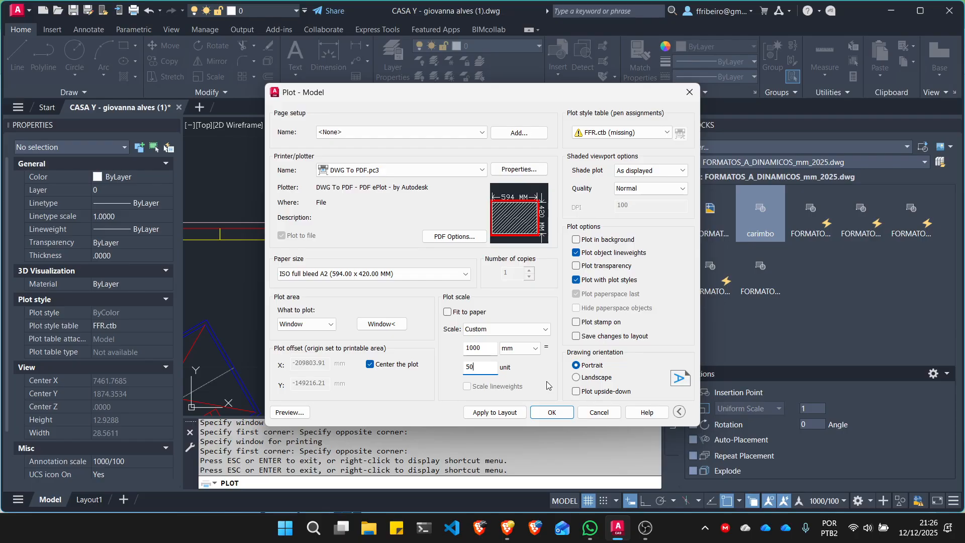
pyautogui.click(545, 330)
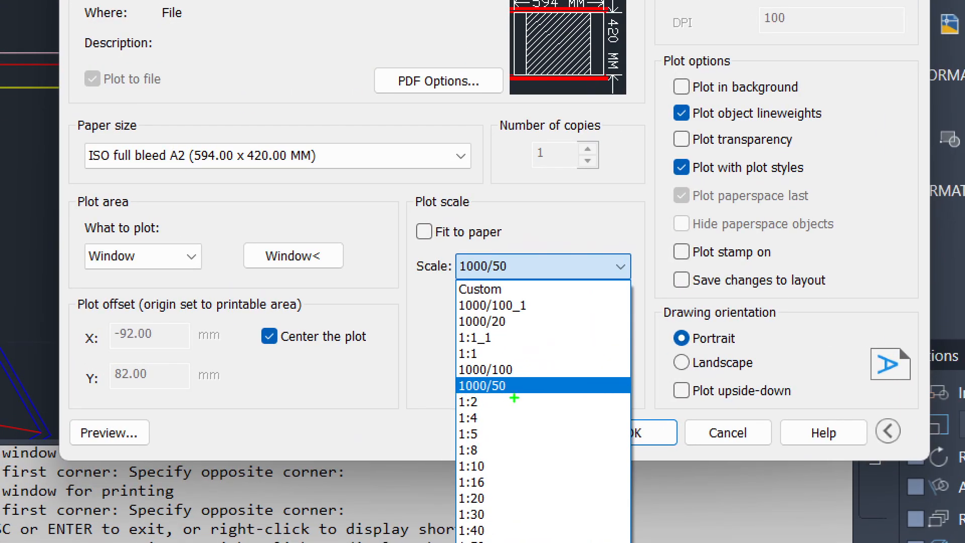
pyautogui.press('Escape')
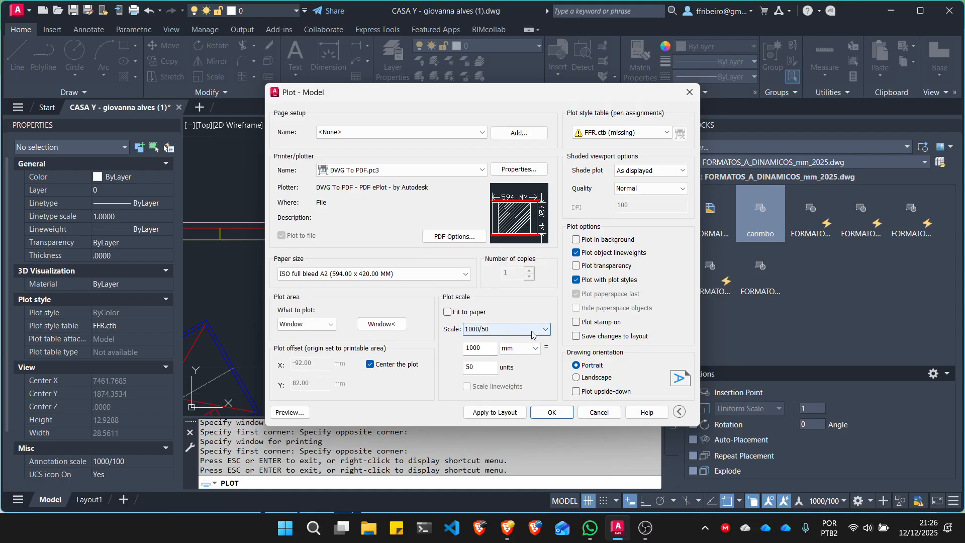
# - Examine how the scaled plot area overruns the portrait sheet, preview the plot despite the differing annotation scale, and close the preview
pyautogui.click(594, 270)
pyautogui.click(497, 388)
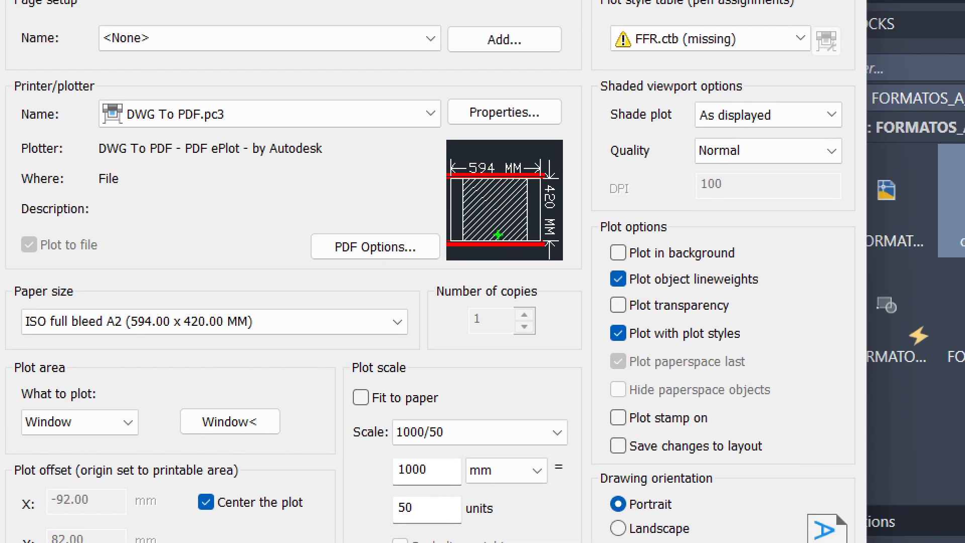
pyautogui.moveTo(504, 244); pyautogui.dragTo(503, 350)
pyautogui.moveTo(509, 178); pyautogui.dragTo(521, 89)
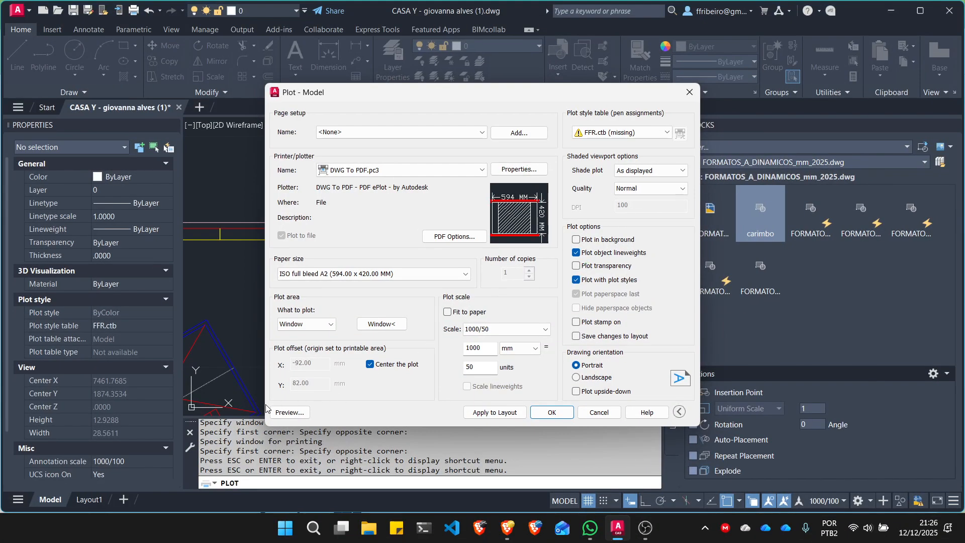
pyautogui.click(289, 413)
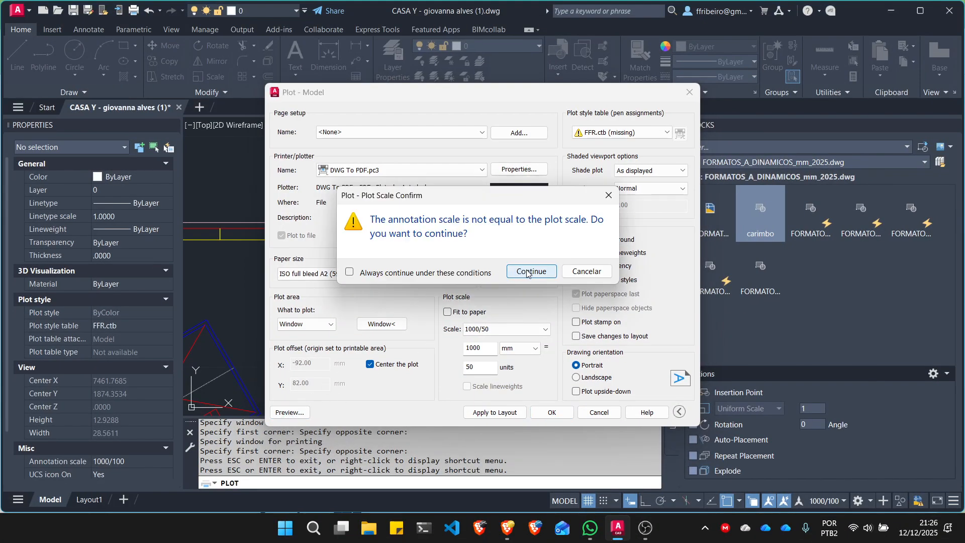
pyautogui.click(527, 272)
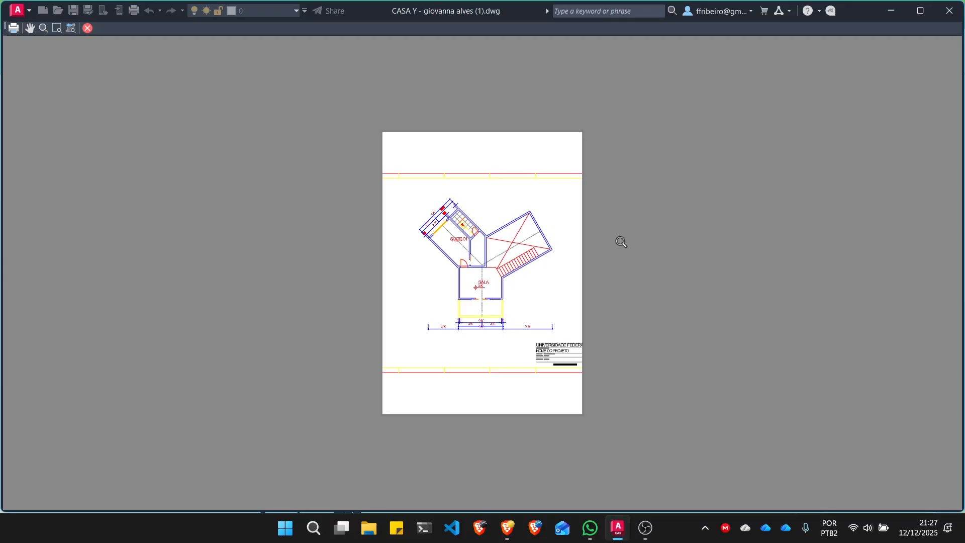
pyautogui.press('Escape')
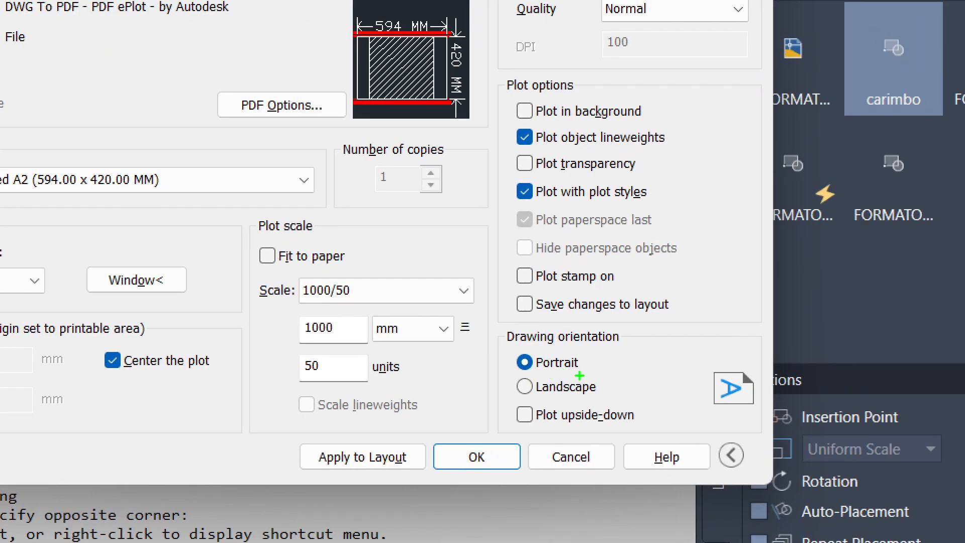
# - Set the drawing orientation to Landscape, inspect the sheet's frame and margins in the plot preview, and return to the Plot dialog
pyautogui.moveTo(598, 372)
pyautogui.mouseDown()
pyautogui.moveTo(546, 371)
pyautogui.moveTo(622, 389)
pyautogui.moveTo(570, 379)
pyautogui.mouseUp()
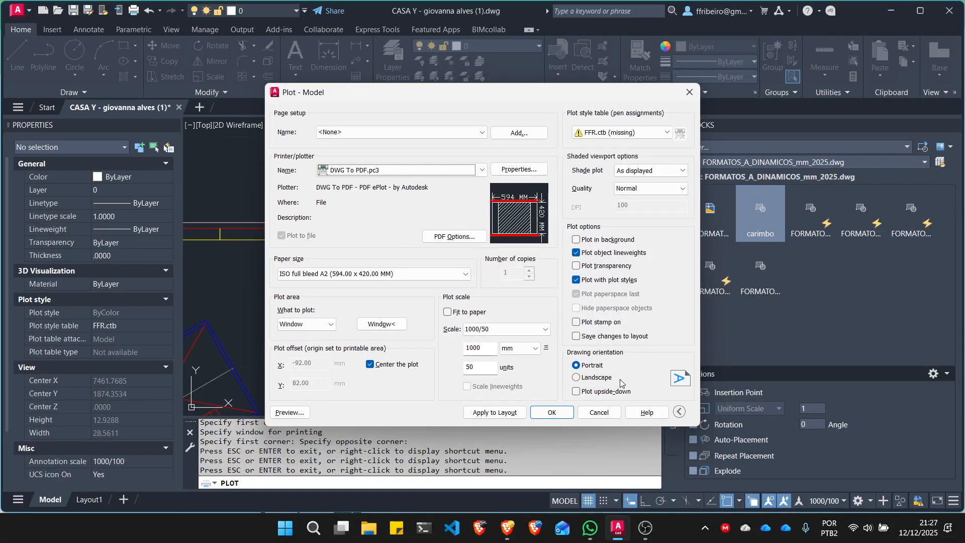
pyautogui.click(583, 377)
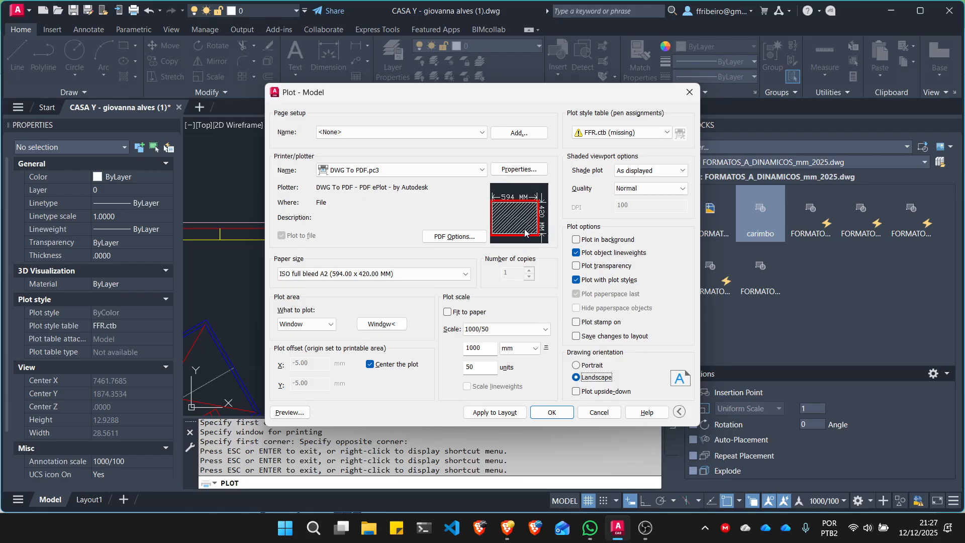
pyautogui.click(304, 413)
pyautogui.click(532, 272)
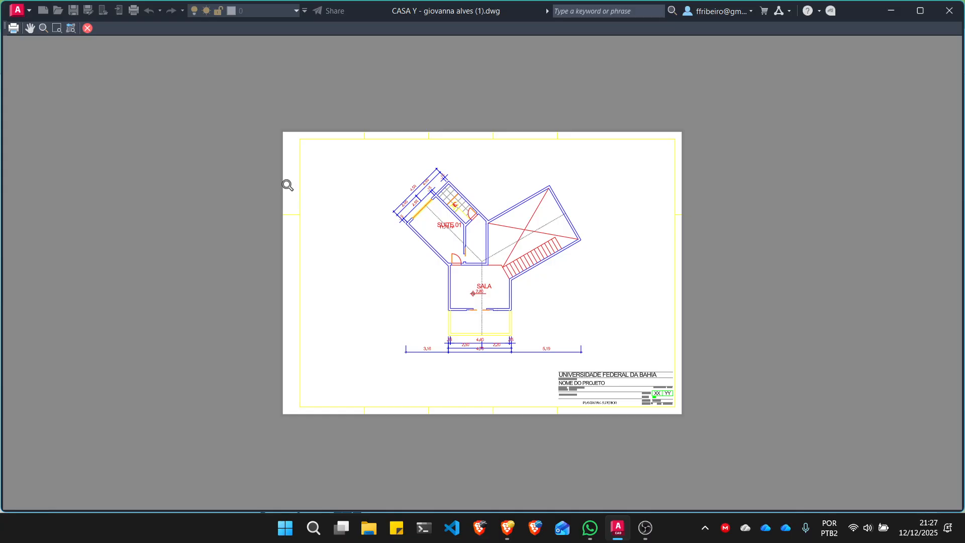
pyautogui.scroll(6, 287, 150)
pyautogui.scroll(-4, 302, 136)
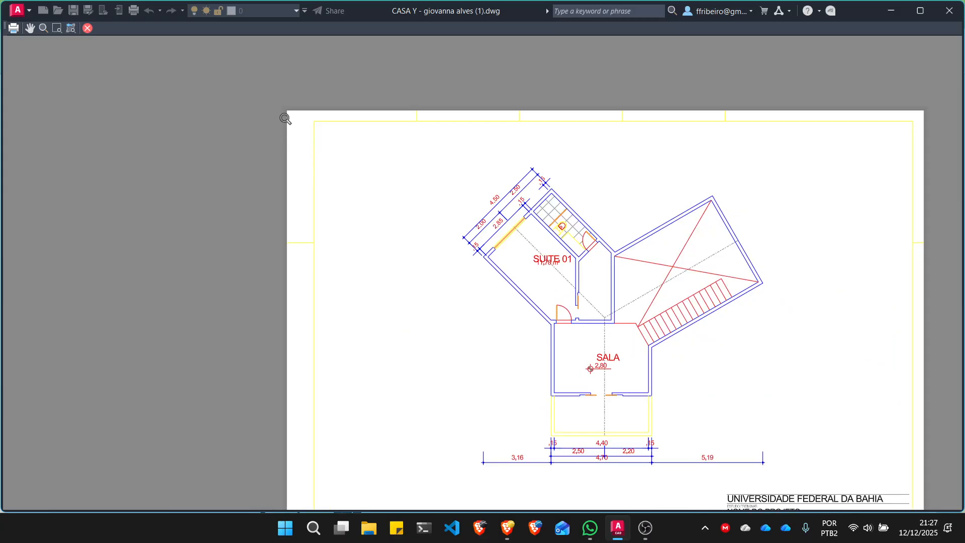
pyautogui.scroll(-3, 292, 148)
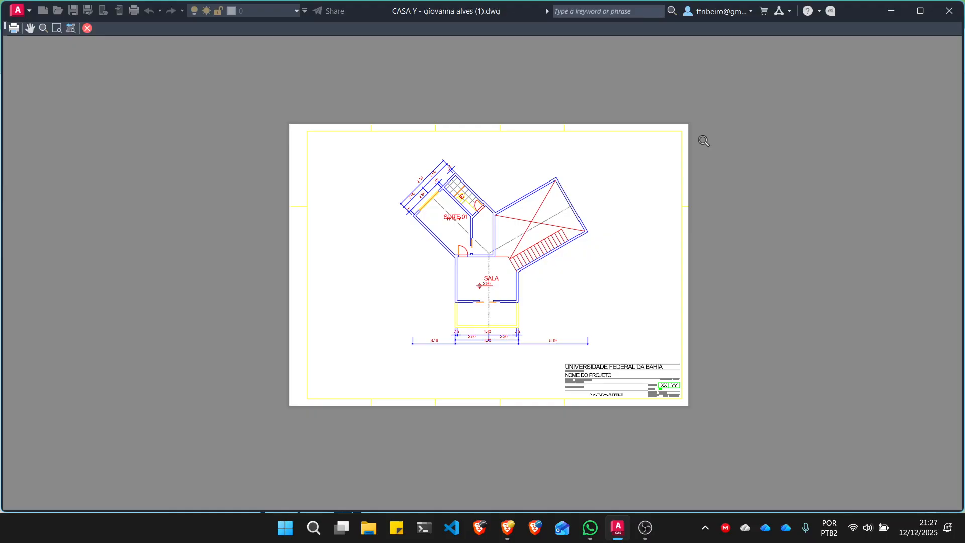
pyautogui.click(88, 29)
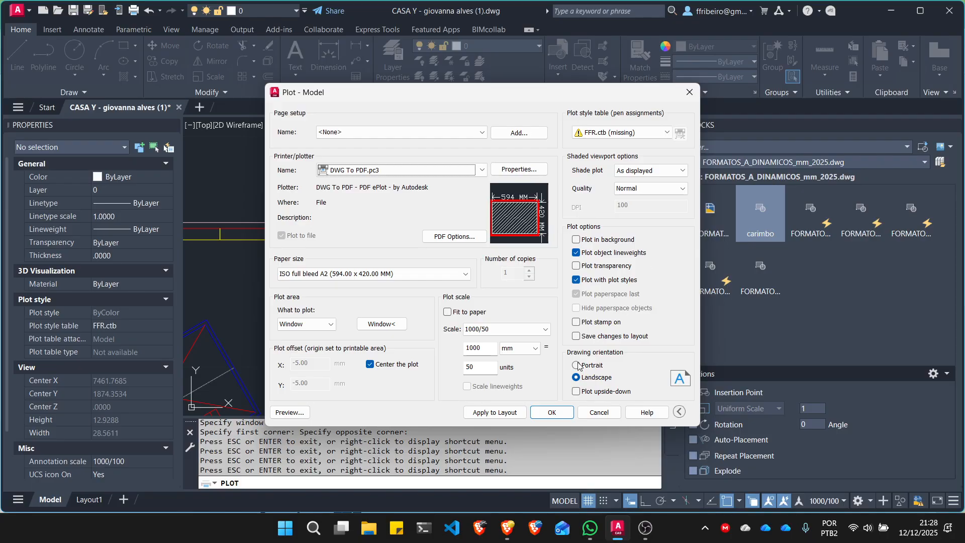
# - Switch to the plotting guide in Brave and review the sections on selecting, creating and configuring CTB files
pyautogui.click(516, 529)
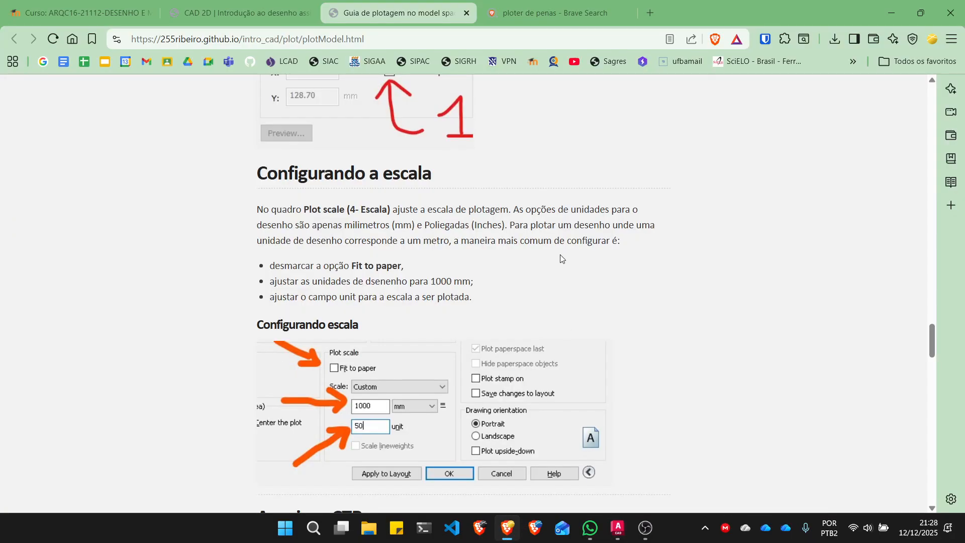
pyautogui.scroll(-10, 560, 261)
pyautogui.scroll(3, 560, 258)
pyautogui.scroll(-3, 560, 259)
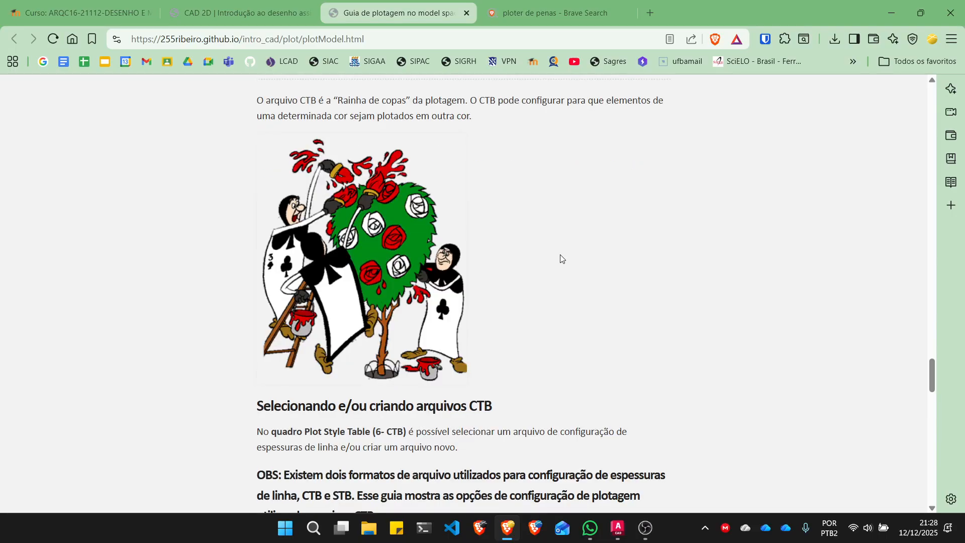
pyautogui.scroll(1, 560, 258)
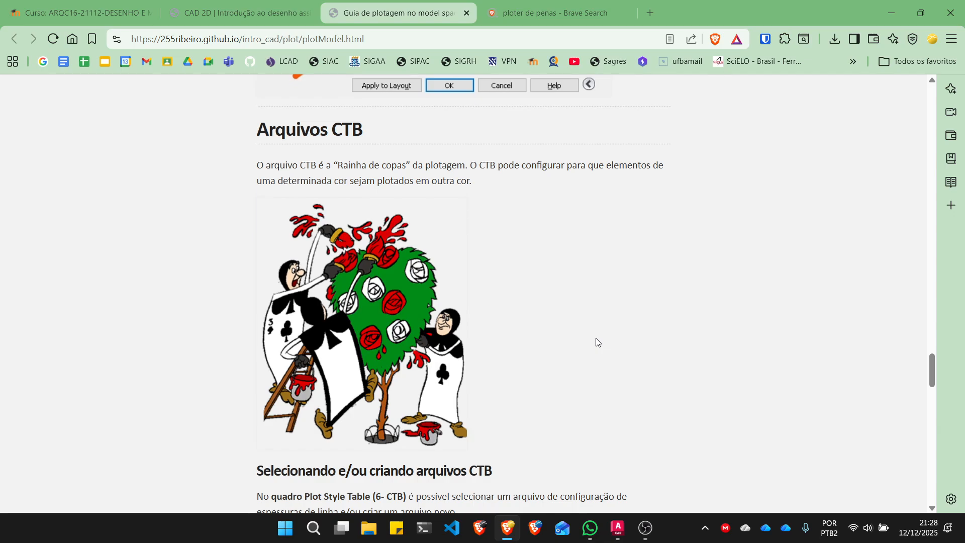
pyautogui.scroll(-5, 653, 301)
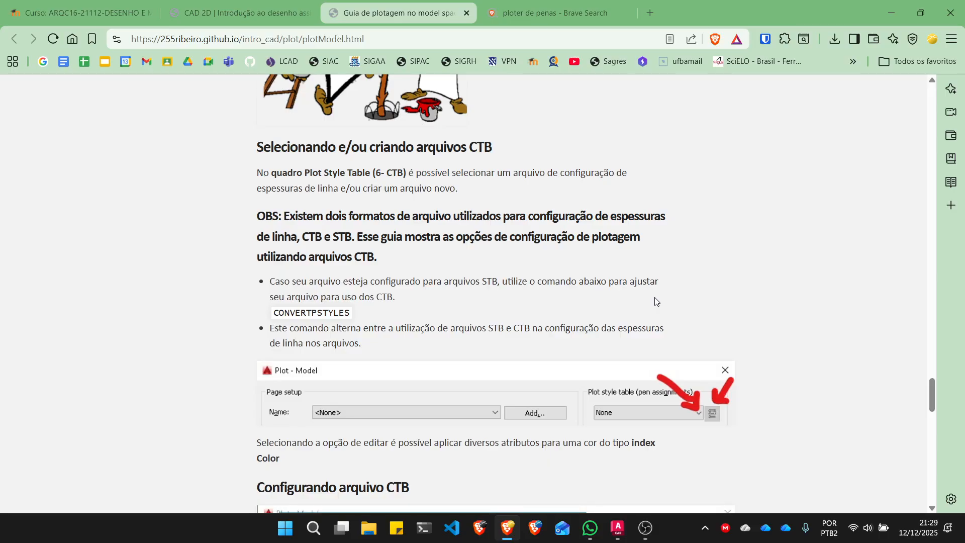
pyautogui.scroll(-5, 634, 361)
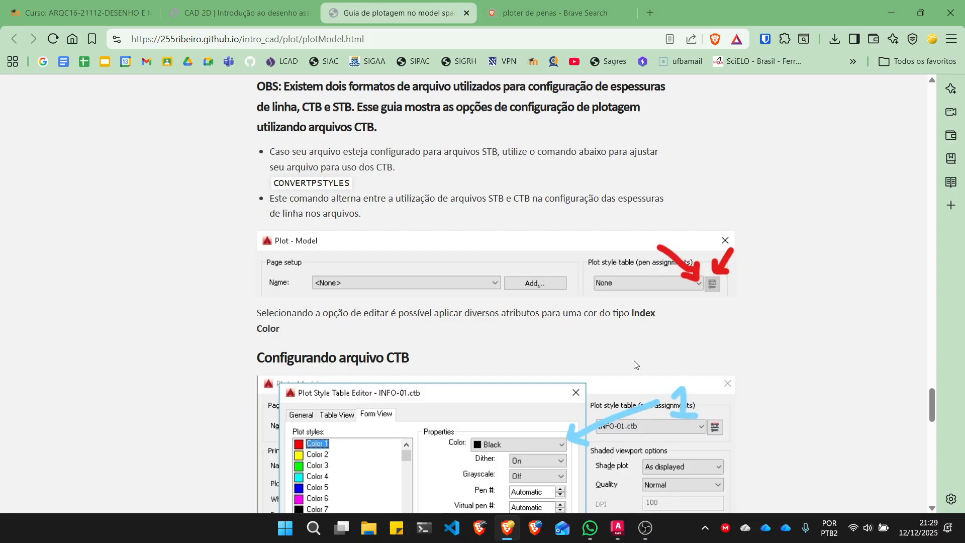
# - Switch back to AutoCAD and create a new color-dependent plot style table from scratch, named T01
pyautogui.click(620, 530)
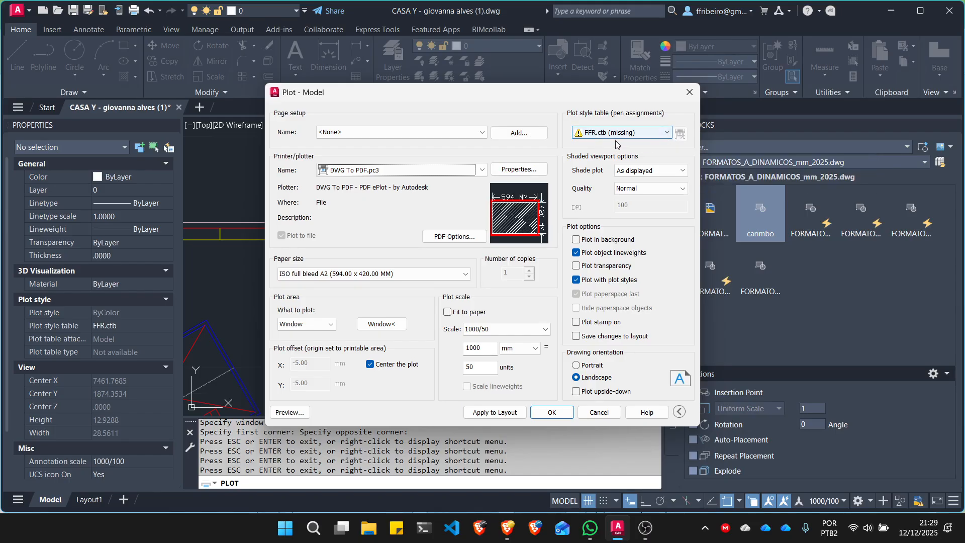
pyautogui.click(666, 133)
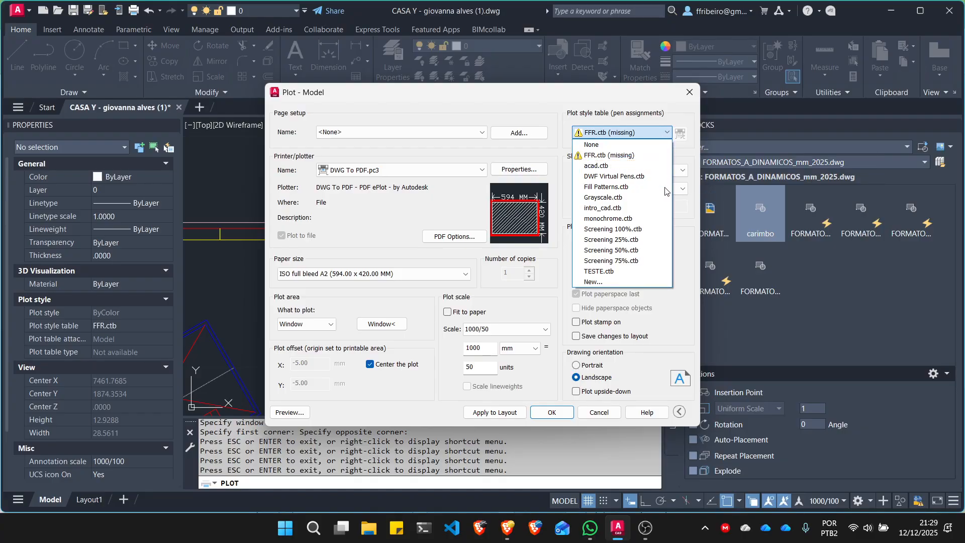
pyautogui.click(602, 280)
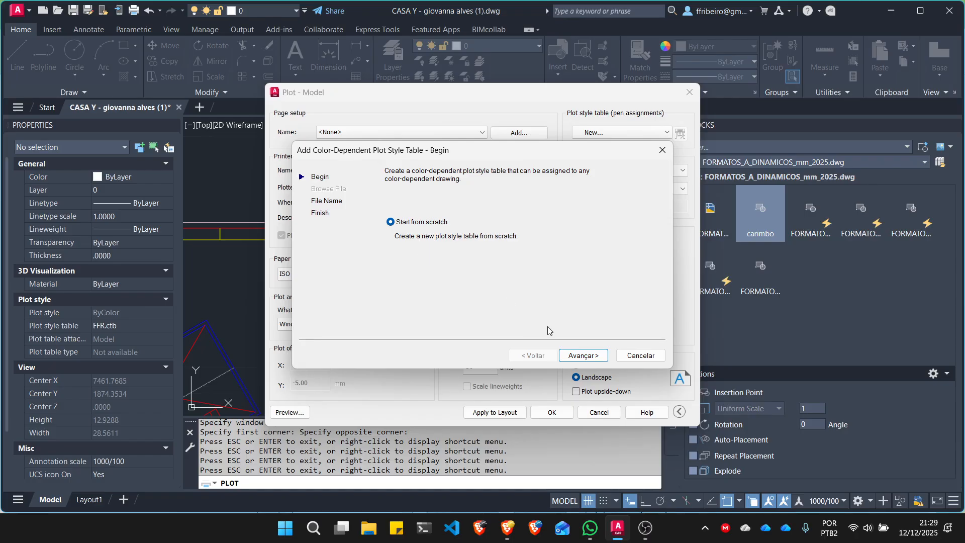
pyautogui.click(583, 355)
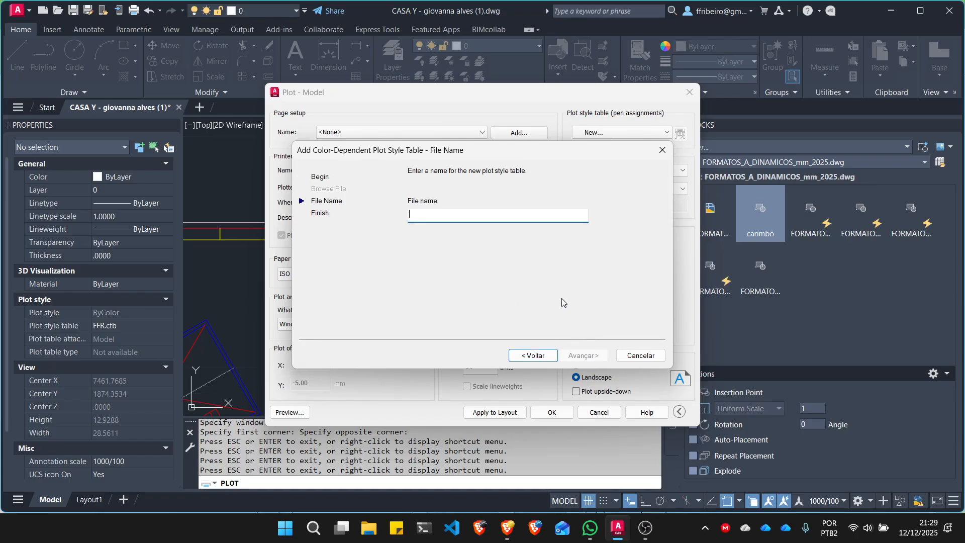
pyautogui.write('T01')
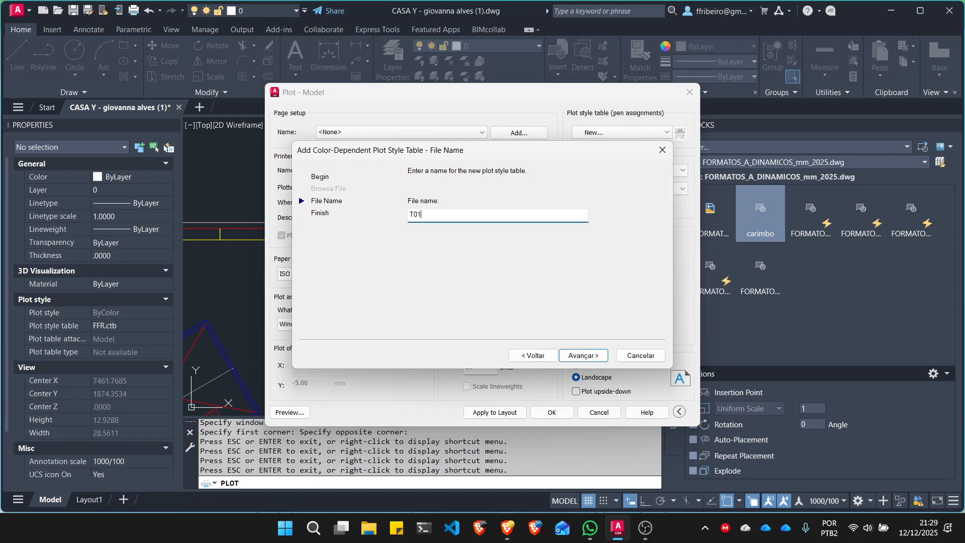
pyautogui.click(590, 355)
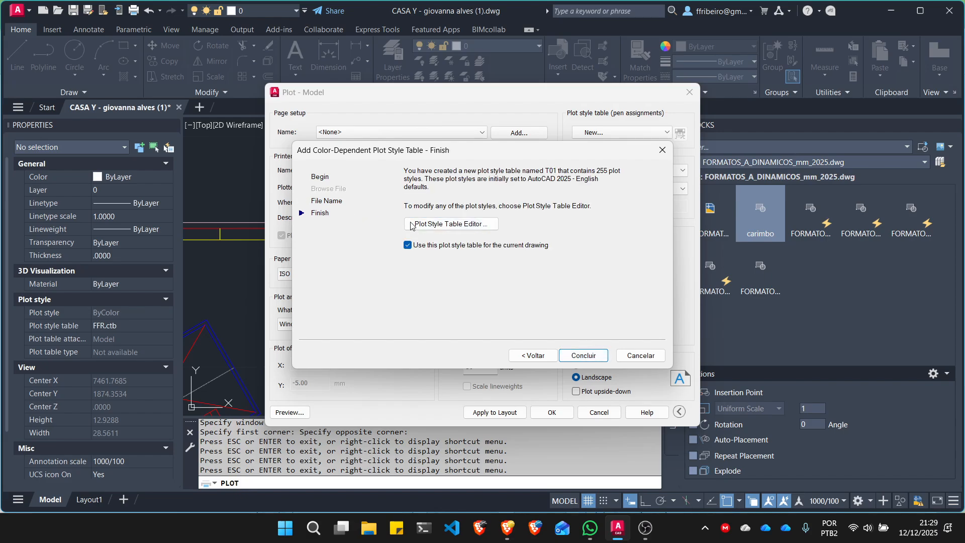
# - Set Color 1 to plot in Yellow and Color 5 in Magenta, save the table, and finish creating it for the current drawing
pyautogui.click(463, 225)
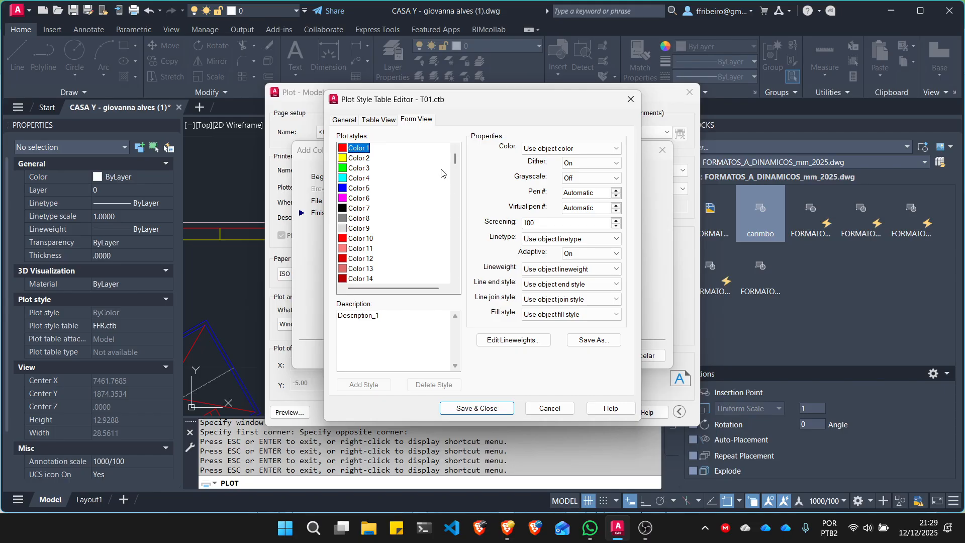
pyautogui.moveTo(455, 158)
pyautogui.mouseDown()
pyautogui.moveTo(442, 281)
pyautogui.moveTo(455, 249)
pyautogui.moveTo(456, 157)
pyautogui.mouseUp()
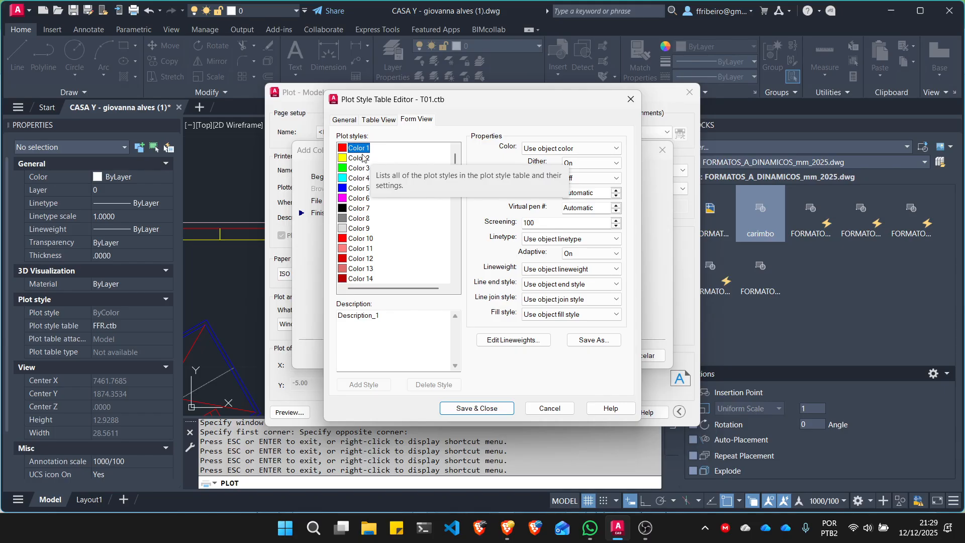
pyautogui.click(592, 150)
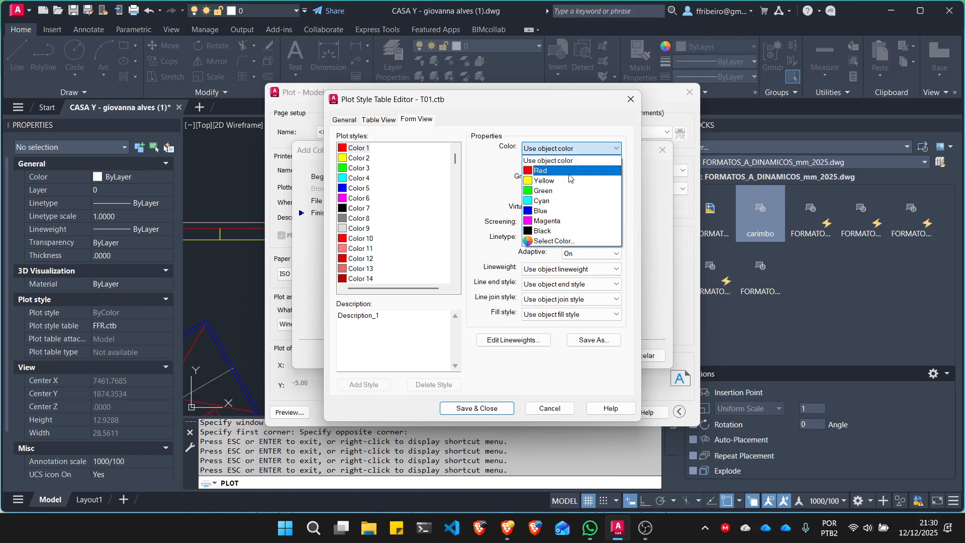
pyautogui.click(550, 181)
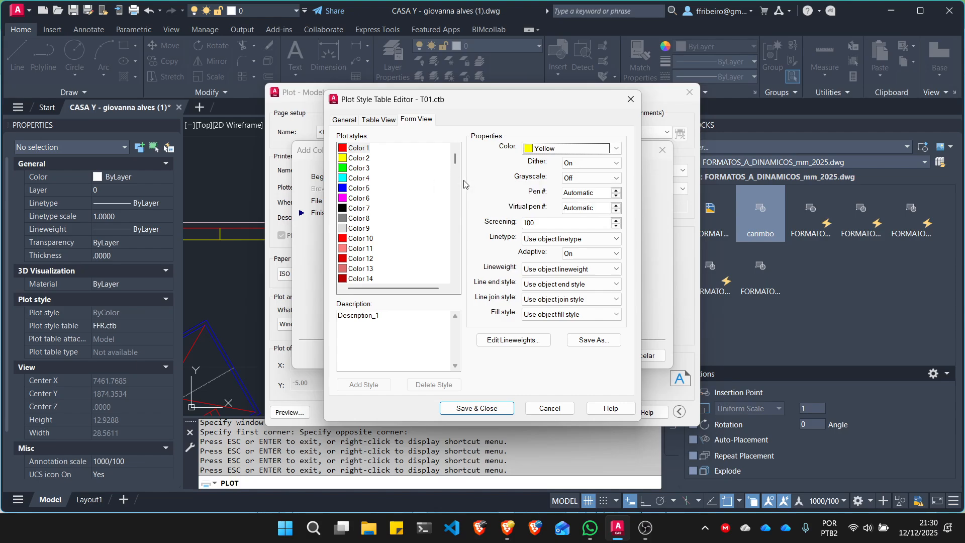
pyautogui.click(370, 189)
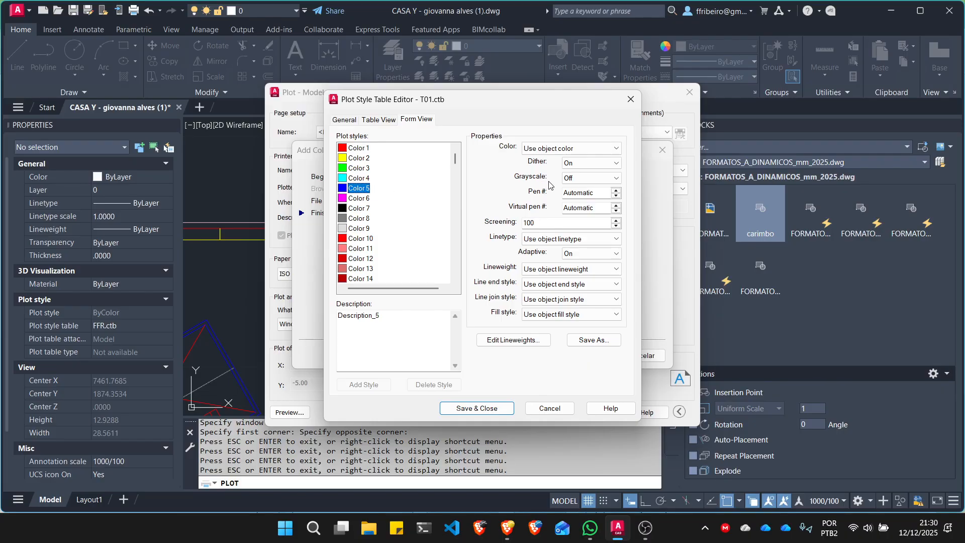
pyautogui.click(590, 149)
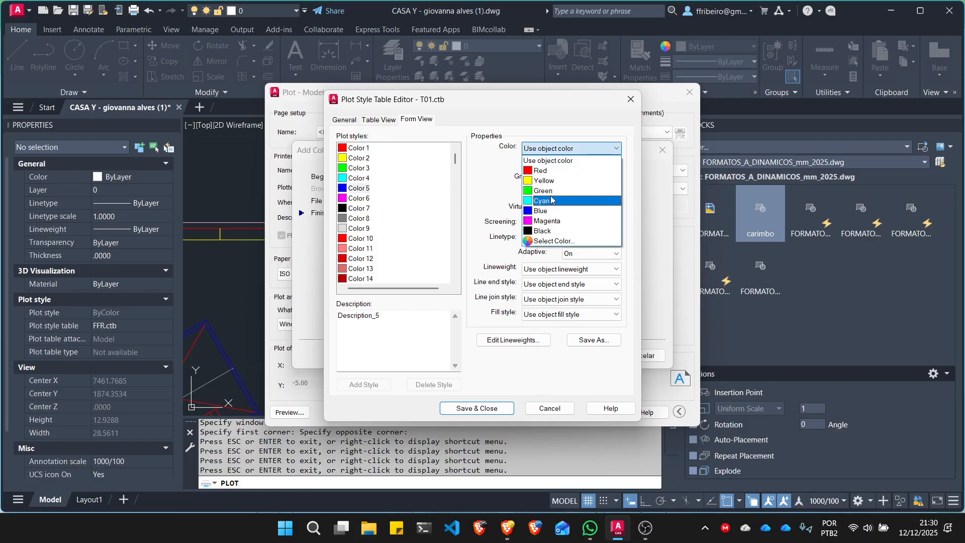
pyautogui.click(556, 221)
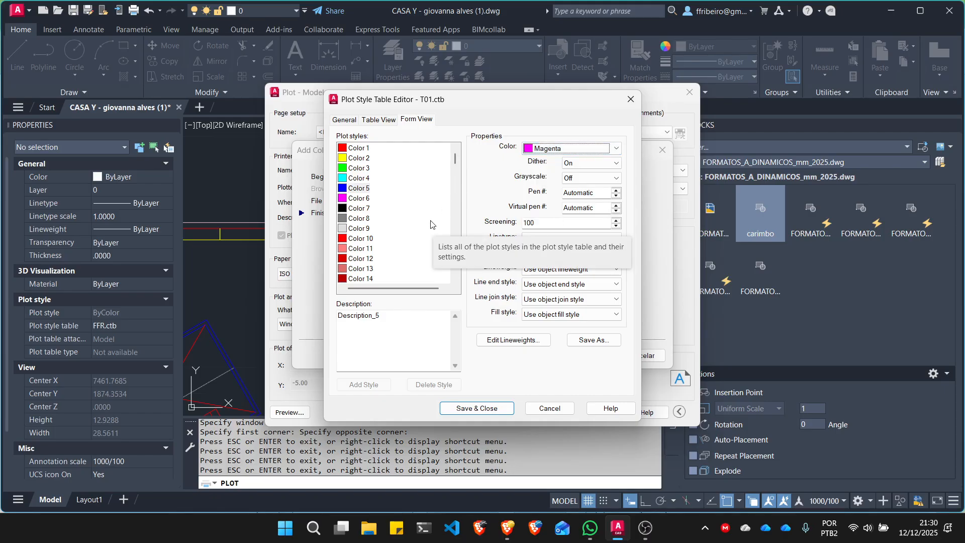
pyautogui.click(490, 410)
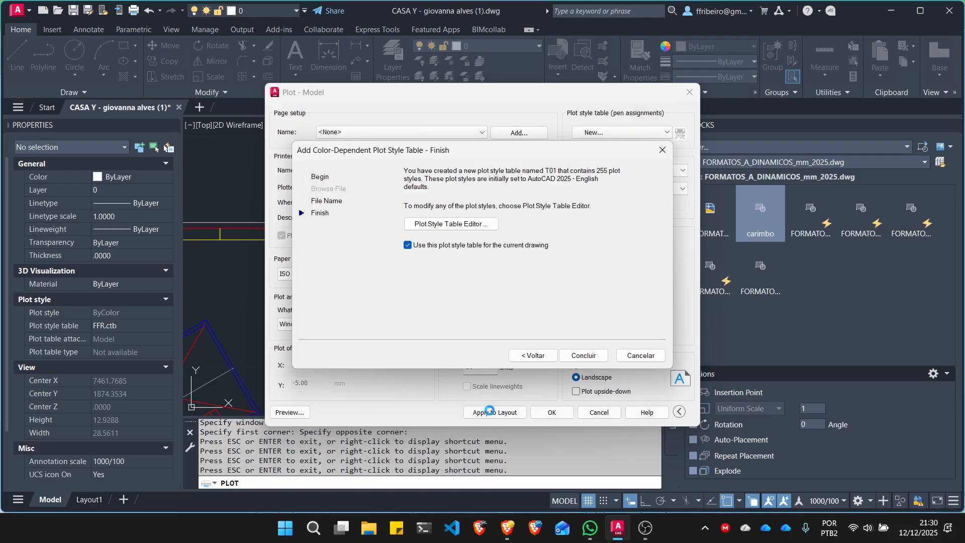
pyautogui.click(576, 356)
# - Preview the plot despite the scale warning, examine the floor plan's line colors up close, and return to the Plot dialog
pyautogui.click(284, 413)
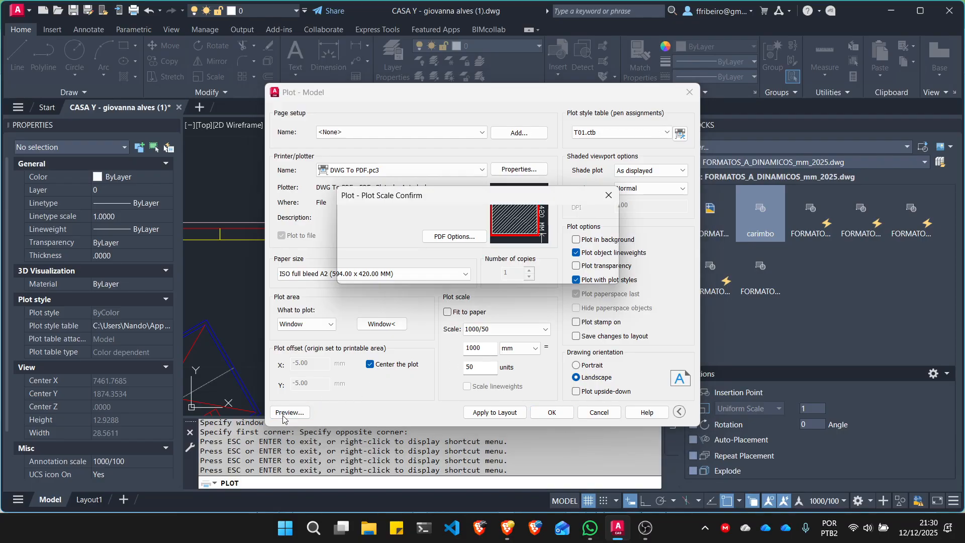
pyautogui.click(531, 271)
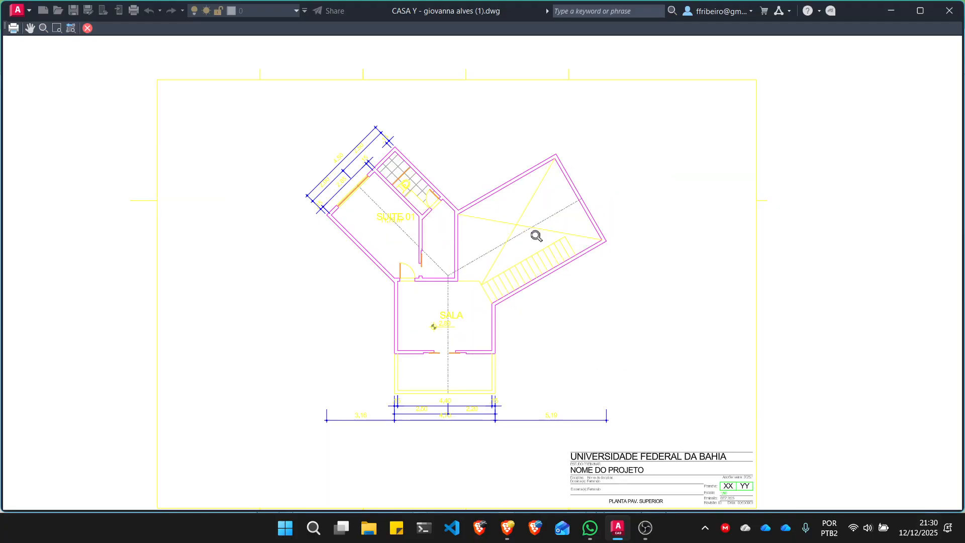
pyautogui.scroll(2, 475, 201)
pyautogui.scroll(2, 471, 202)
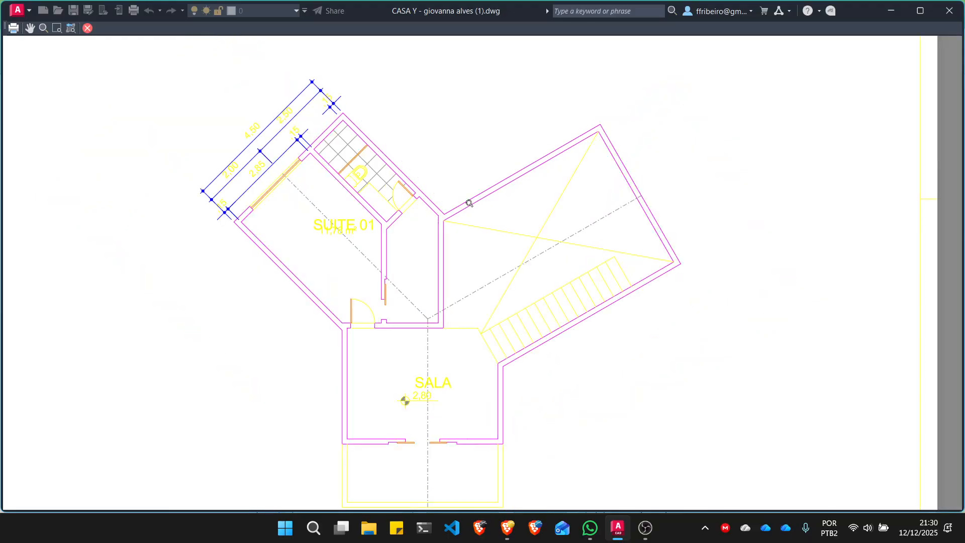
pyautogui.scroll(5, 388, 302)
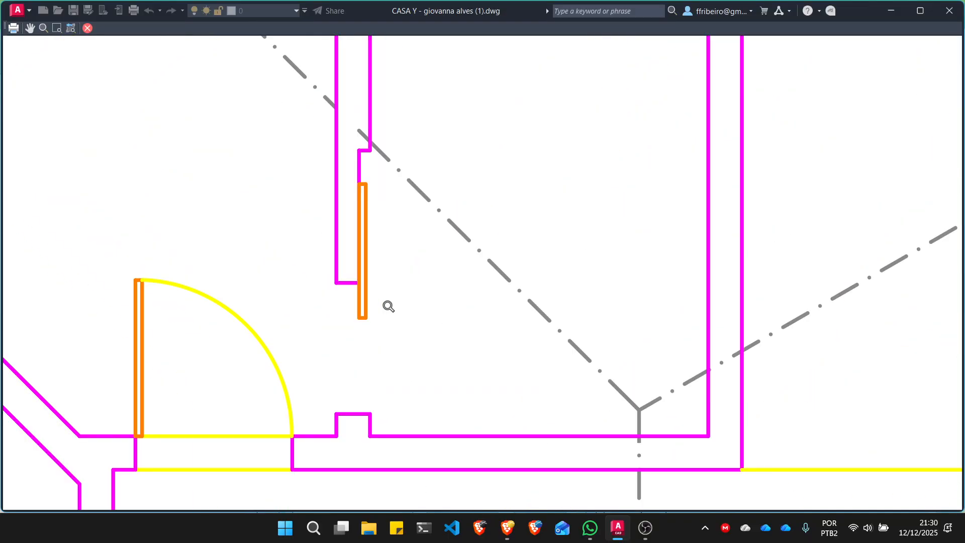
pyautogui.scroll(-5, 389, 306)
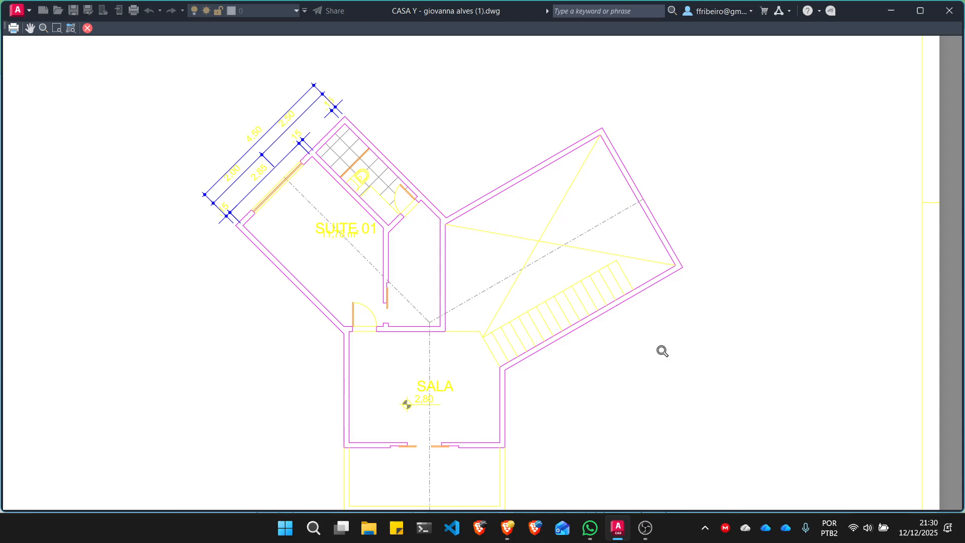
pyautogui.press('Escape')
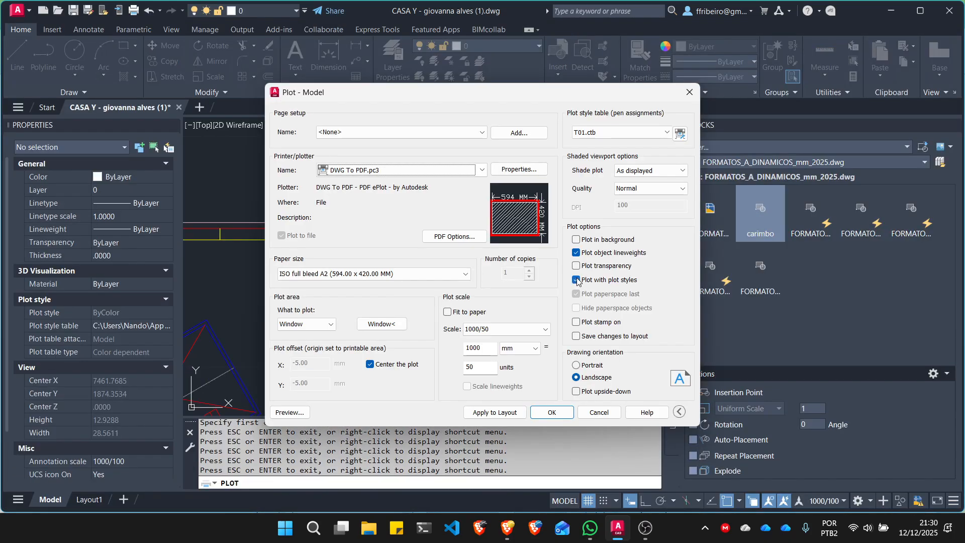
pyautogui.click(682, 133)
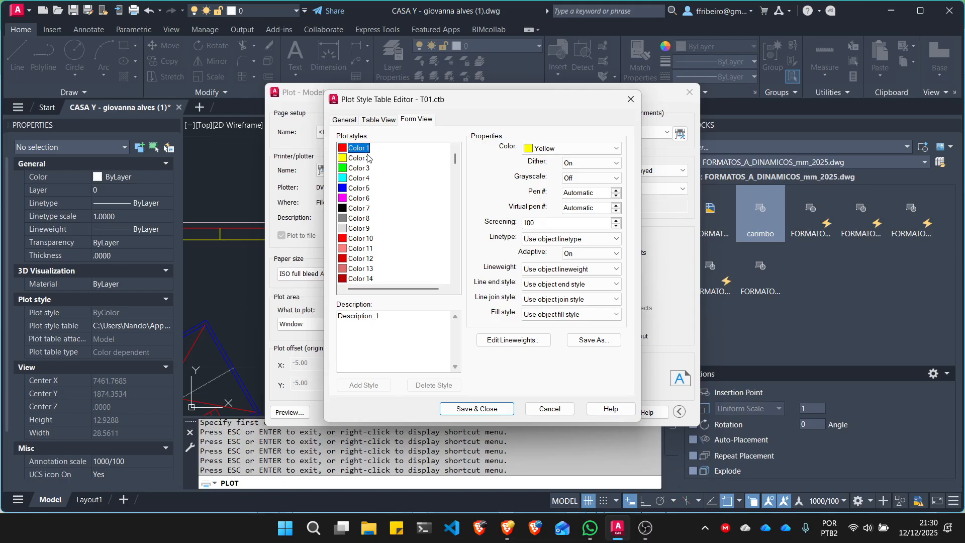
pyautogui.keyDown('shift'); pyautogui.click(365, 199); pyautogui.keyUp('shift')
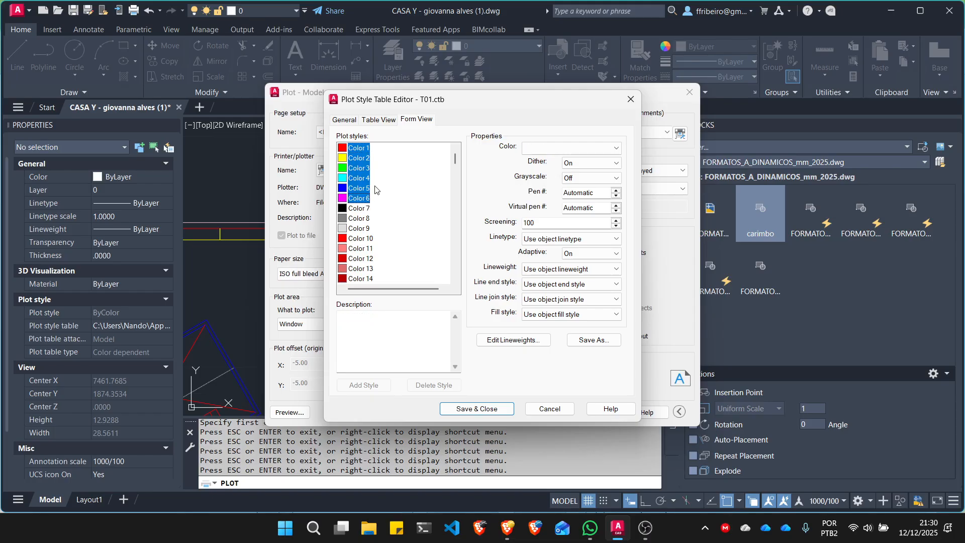
pyautogui.click(603, 147)
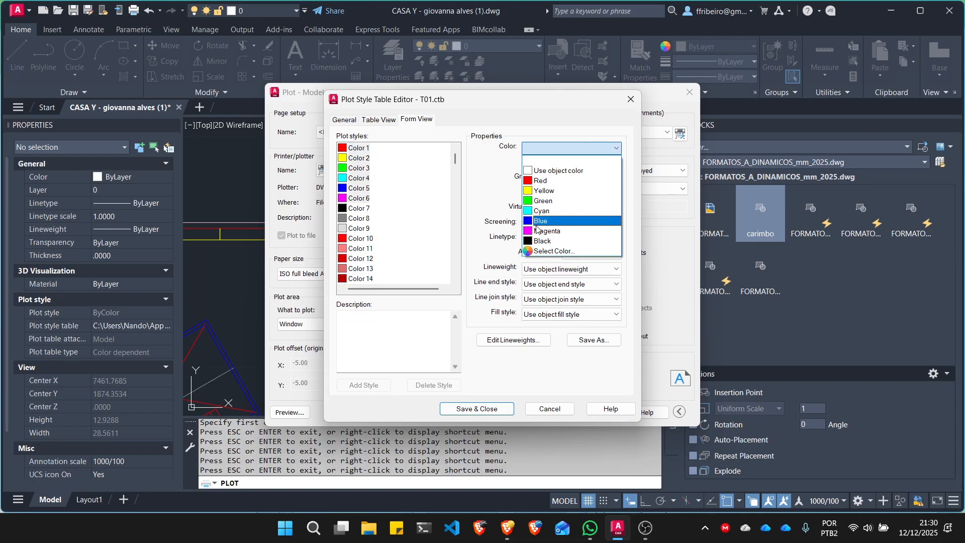
pyautogui.click(538, 243)
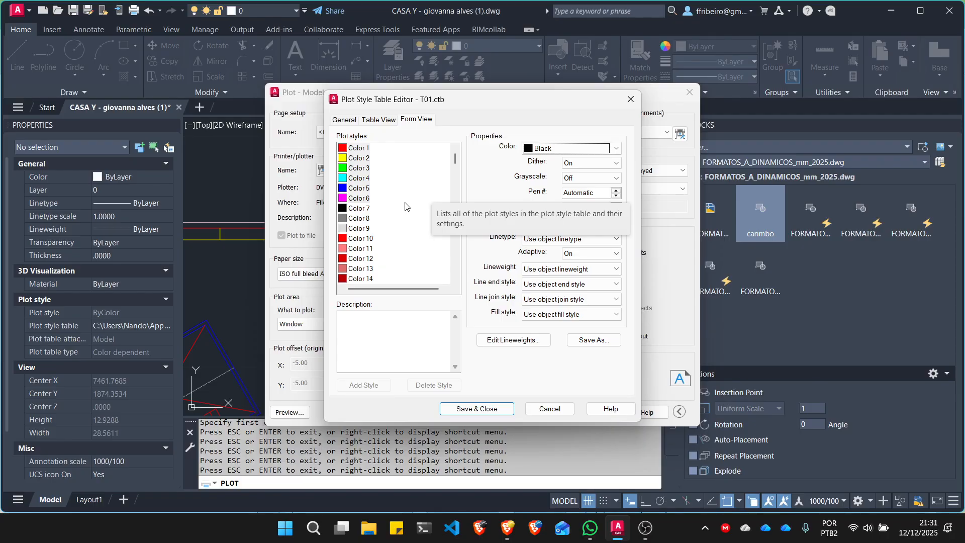
pyautogui.click(631, 99)
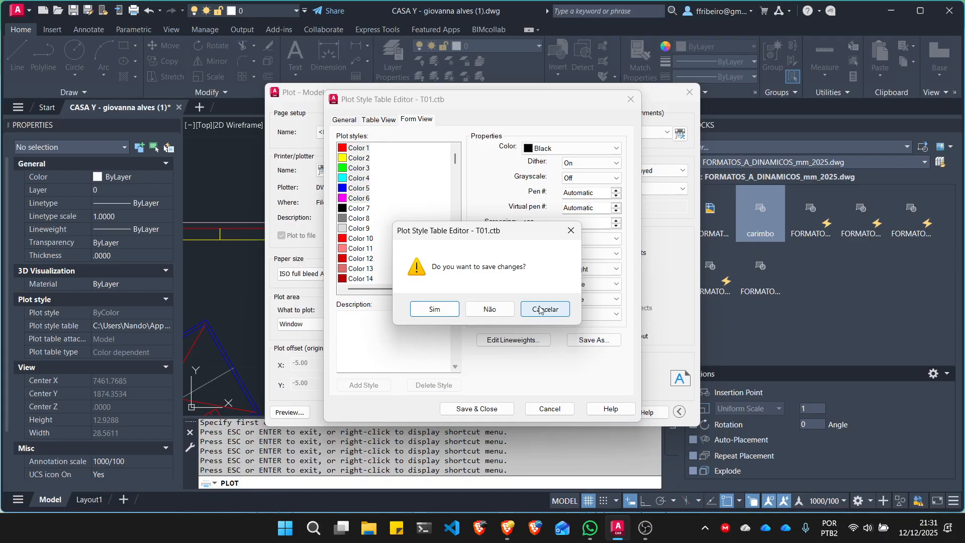
pyautogui.click(485, 308)
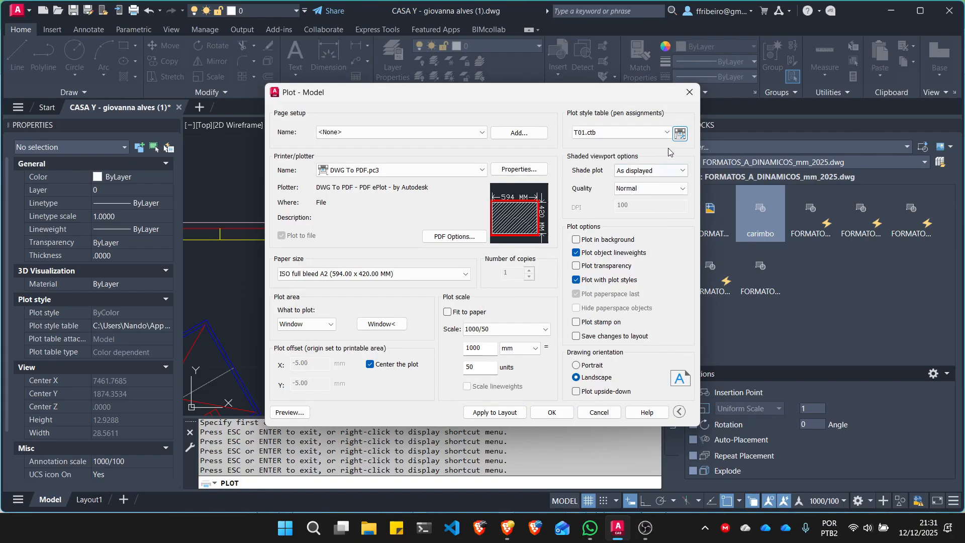
# - Edit the T01.ctb plot style table and set Colors 1 through 7 to plot in Black
pyautogui.click(680, 134)
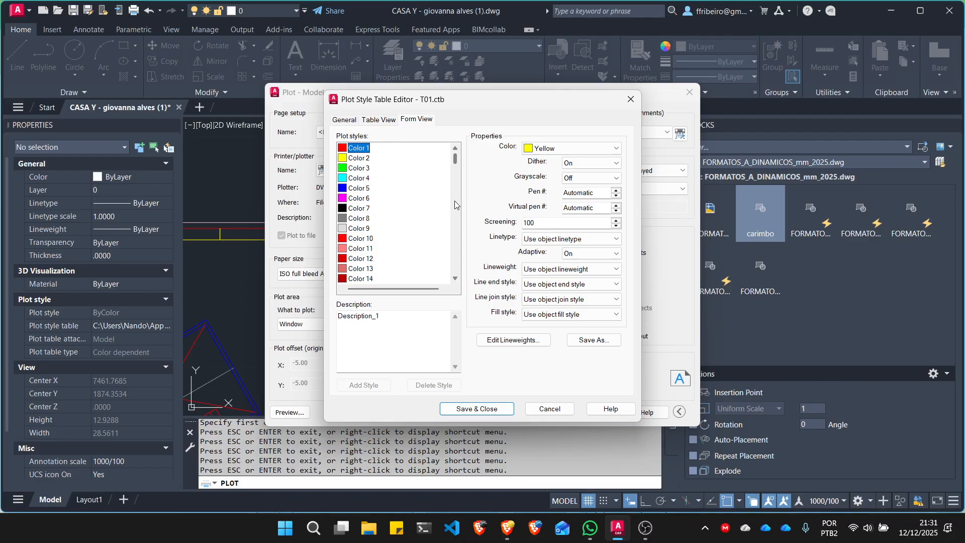
pyautogui.keyDown('shift'); pyautogui.click(361, 208); pyautogui.keyUp('shift')
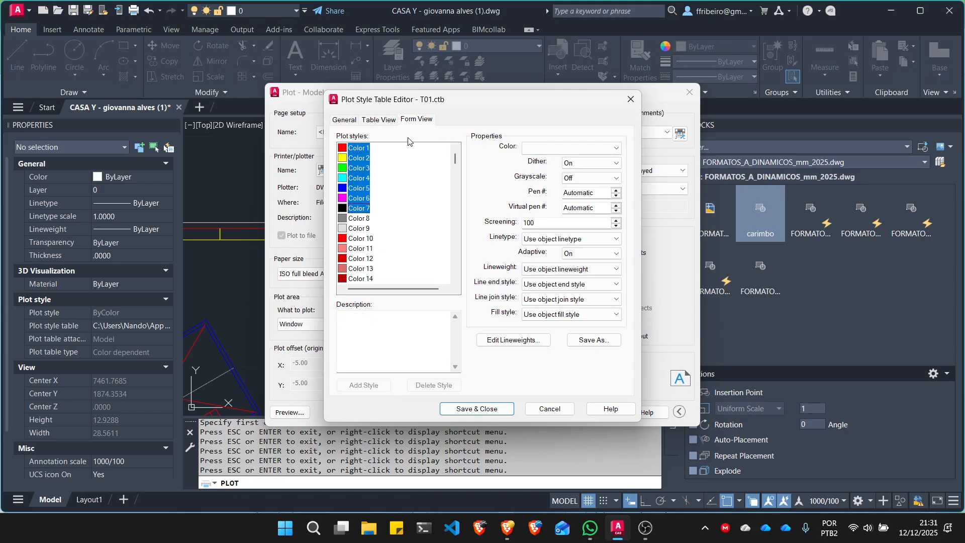
pyautogui.click(554, 147)
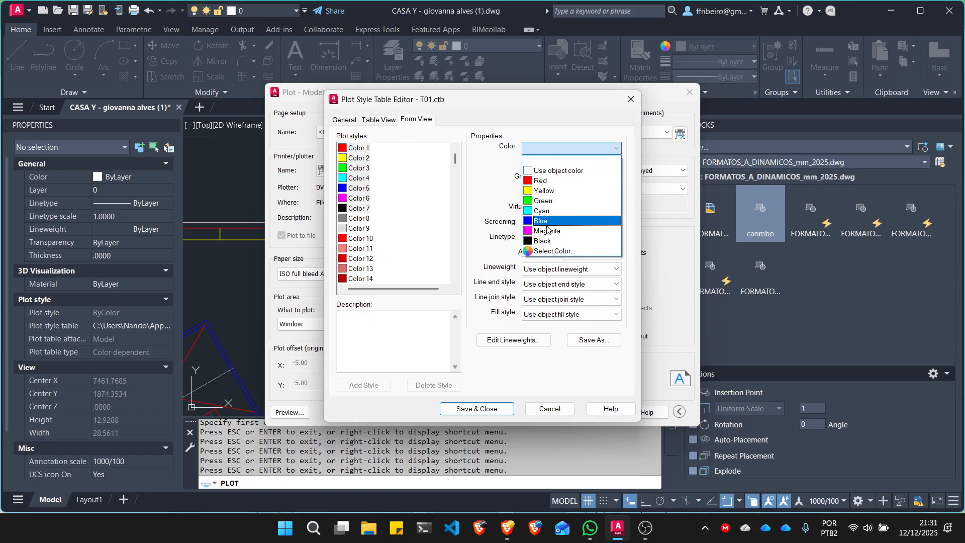
pyautogui.click(547, 242)
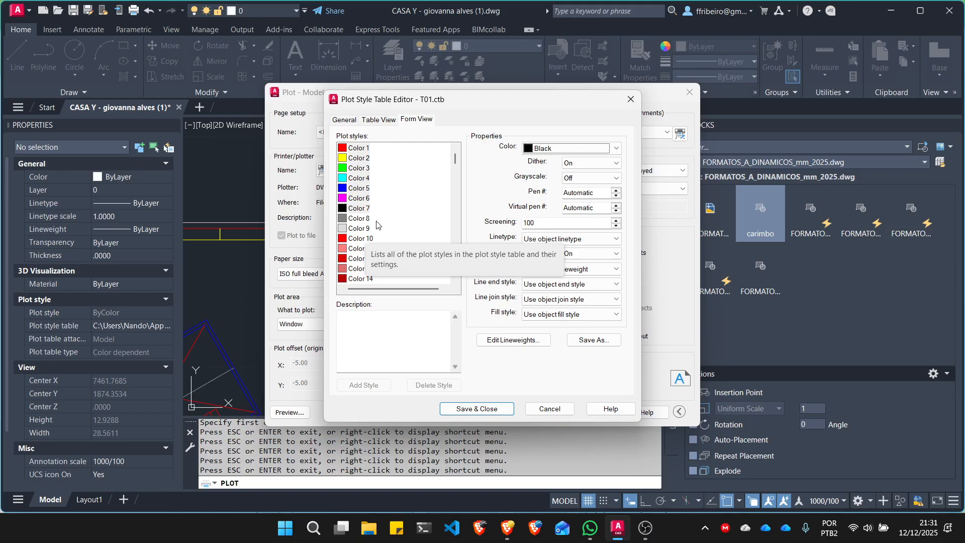
# - Set the plot color of Colors 10 through 249 to Black
pyautogui.click(362, 238)
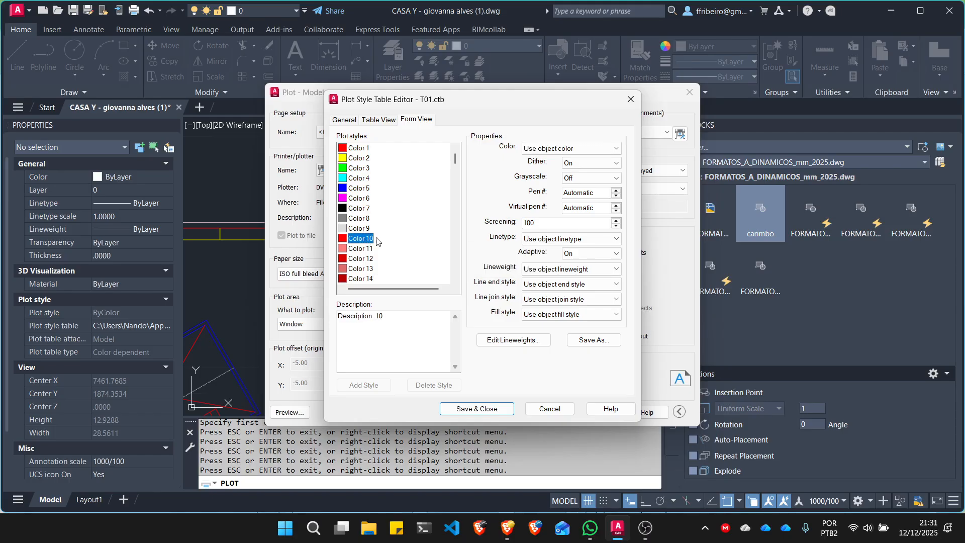
pyautogui.moveTo(455, 163); pyautogui.dragTo(446, 279)
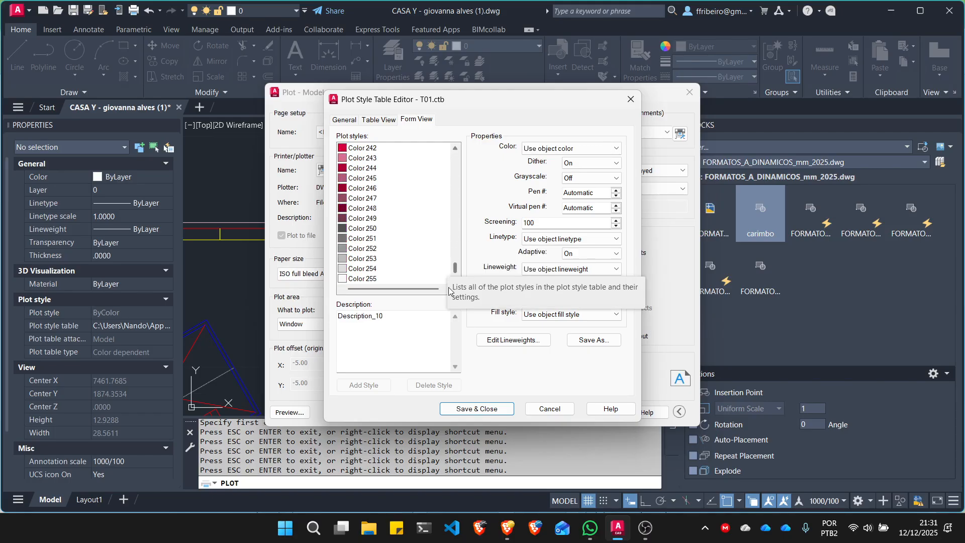
pyautogui.keyDown('shift'); pyautogui.click(358, 221); pyautogui.keyUp('shift')
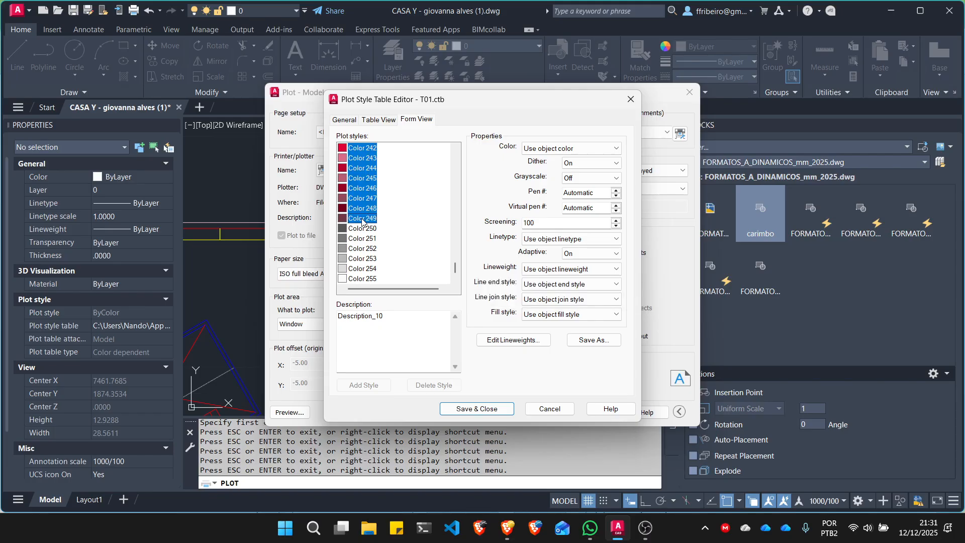
pyautogui.click(607, 149)
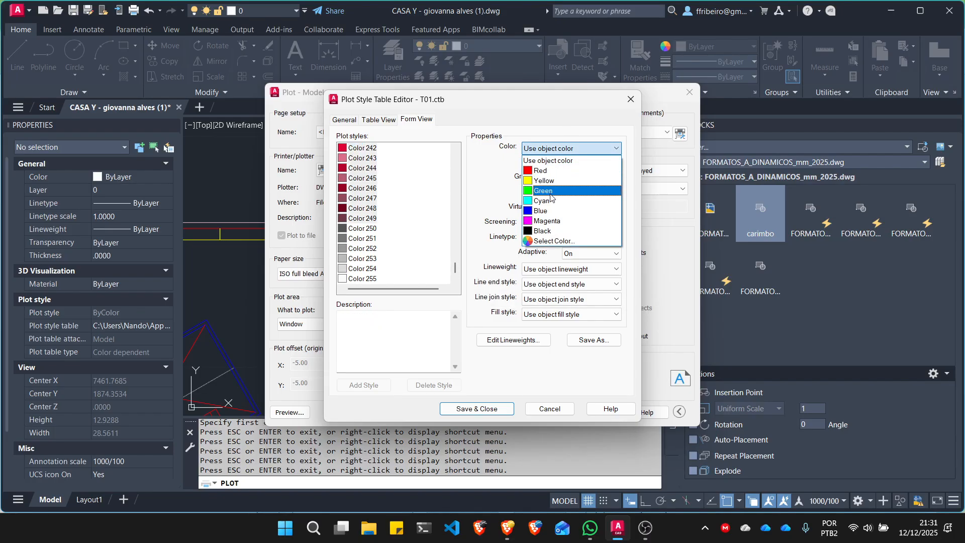
pyautogui.click(542, 231)
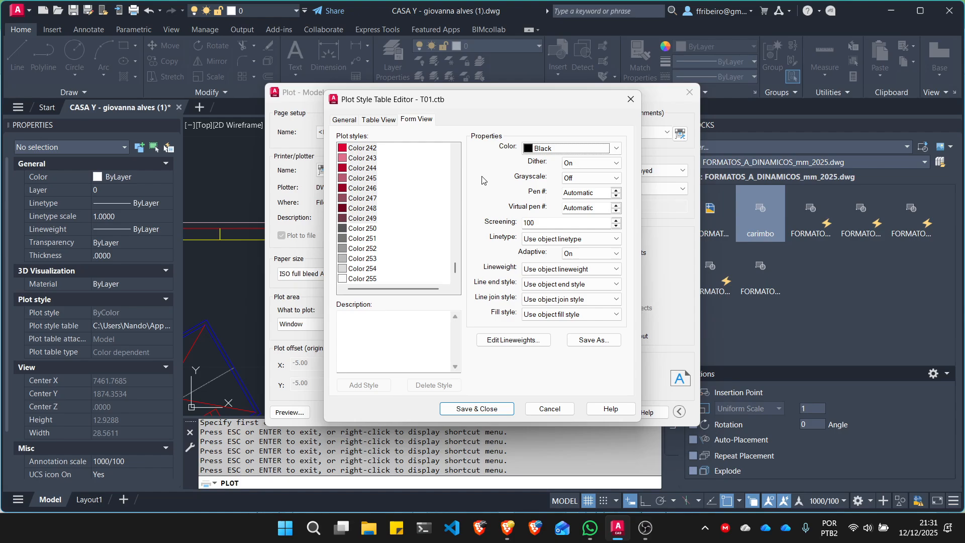
# - Save the black plot colors in T01.ctb and preview the plot, continuing despite the annotation scale mismatch
pyautogui.click(476, 406)
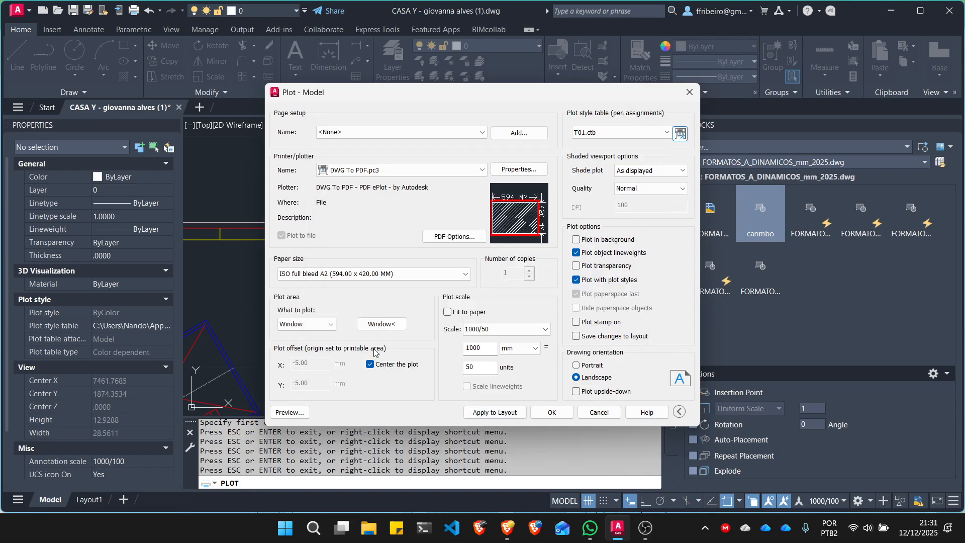
pyautogui.click(290, 412)
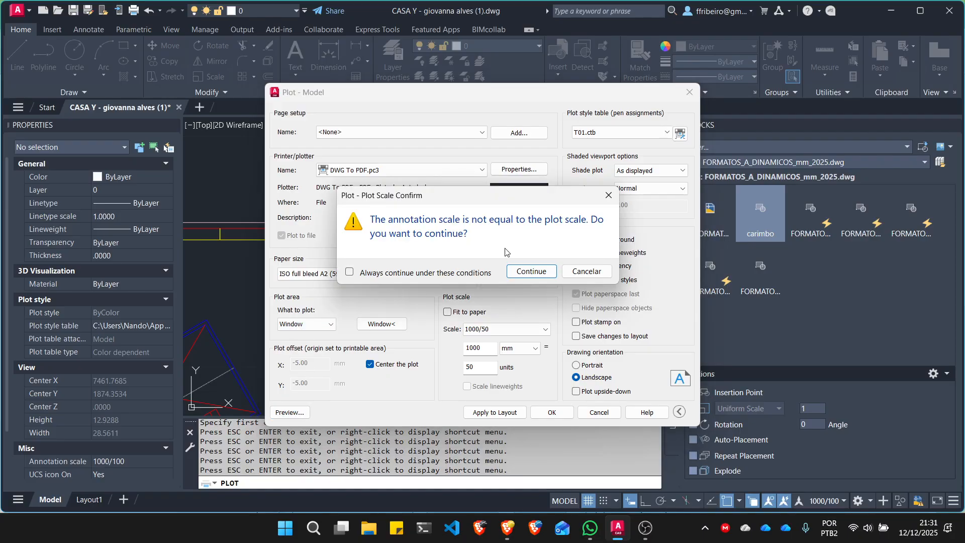
pyautogui.click(531, 271)
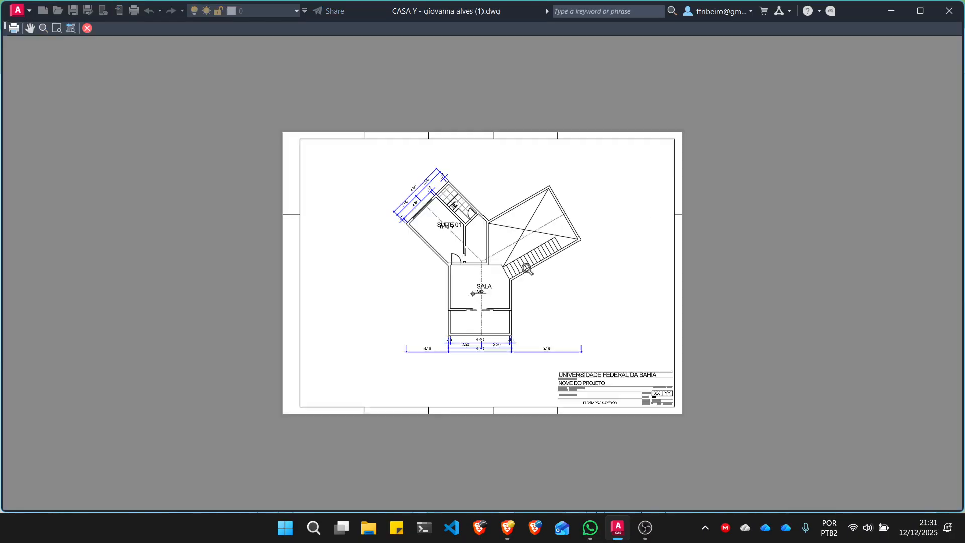
# - Examine the line colors and thicknesses around Suite 01 and its dimensions in the plot preview, and return to the plot settings
pyautogui.moveTo(528, 269); pyautogui.dragTo(463, 166)
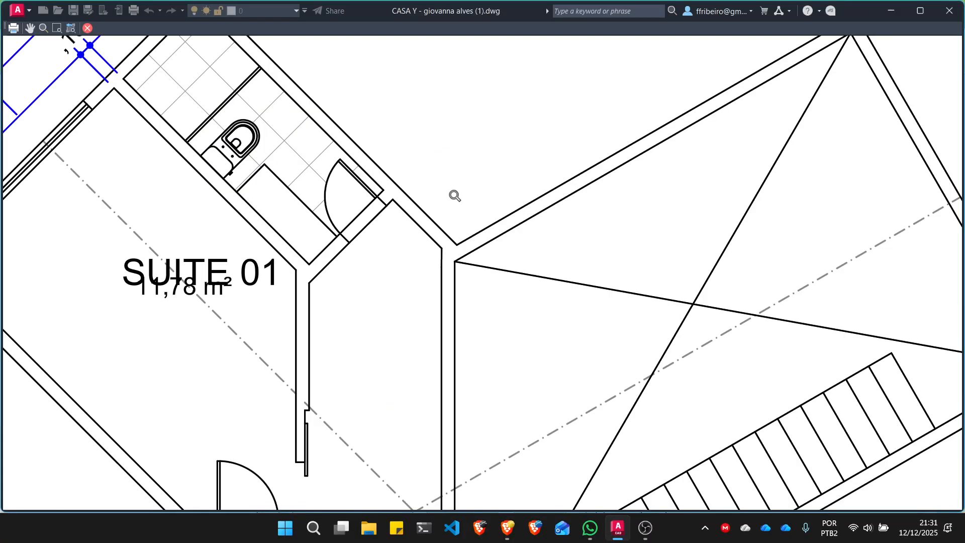
pyautogui.scroll(6, 381, 179)
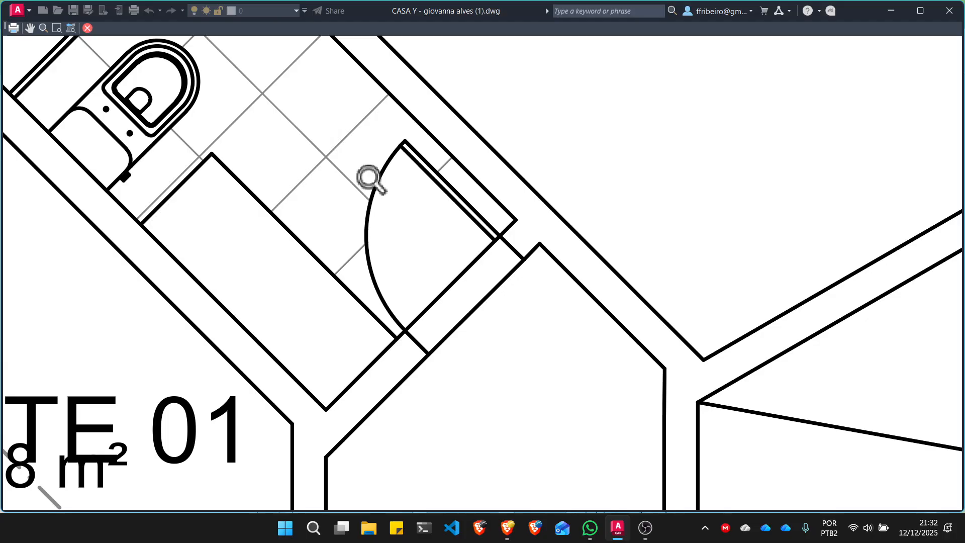
pyautogui.scroll(-6, 623, 228)
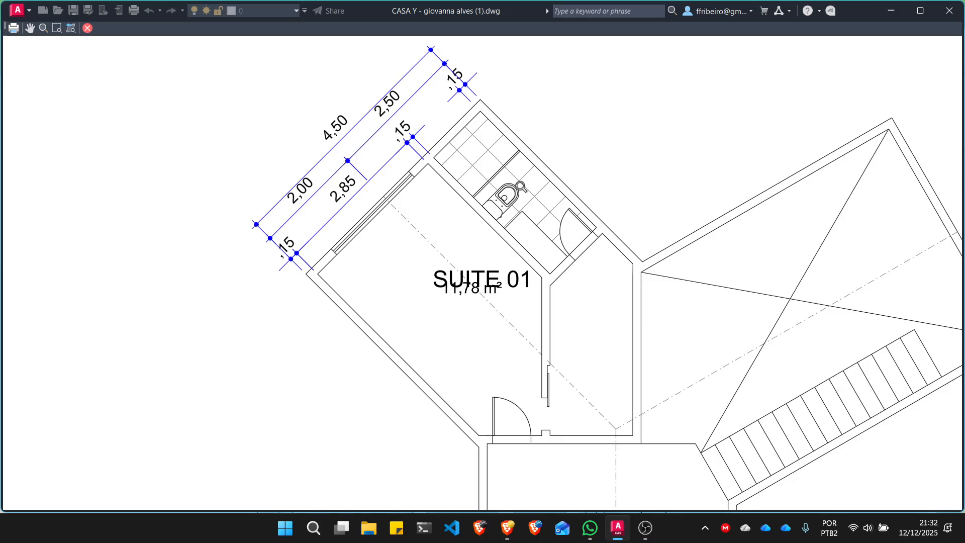
pyautogui.scroll(-2, 472, 171)
pyautogui.scroll(-2, 468, 199)
pyautogui.scroll(1, 470, 202)
pyautogui.scroll(2, 446, 161)
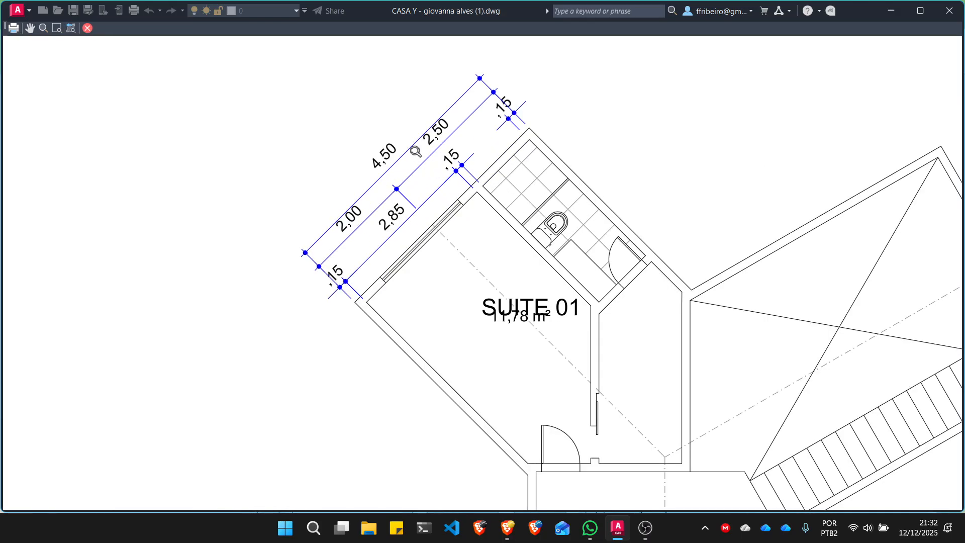
pyautogui.scroll(-2, 400, 144)
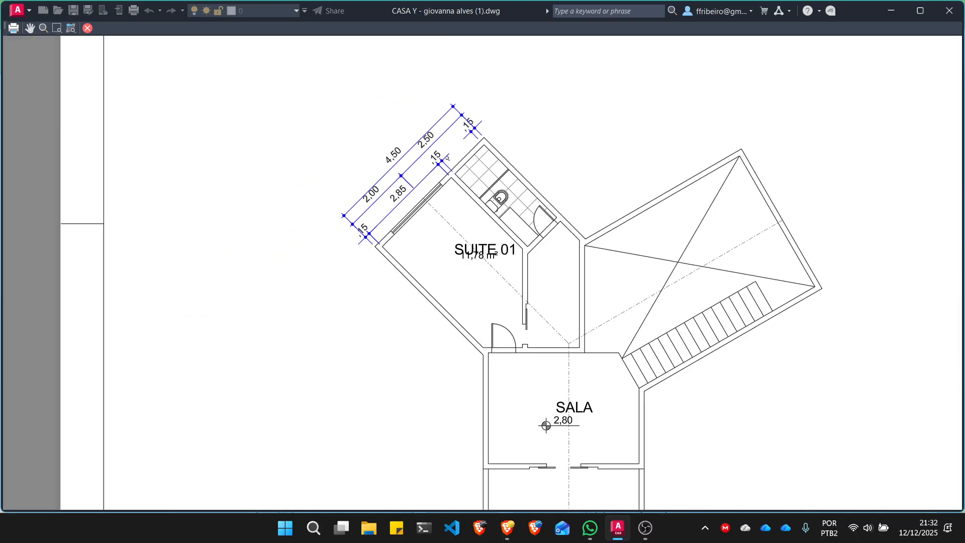
pyautogui.scroll(-2, 448, 192)
pyautogui.scroll(6, 483, 284)
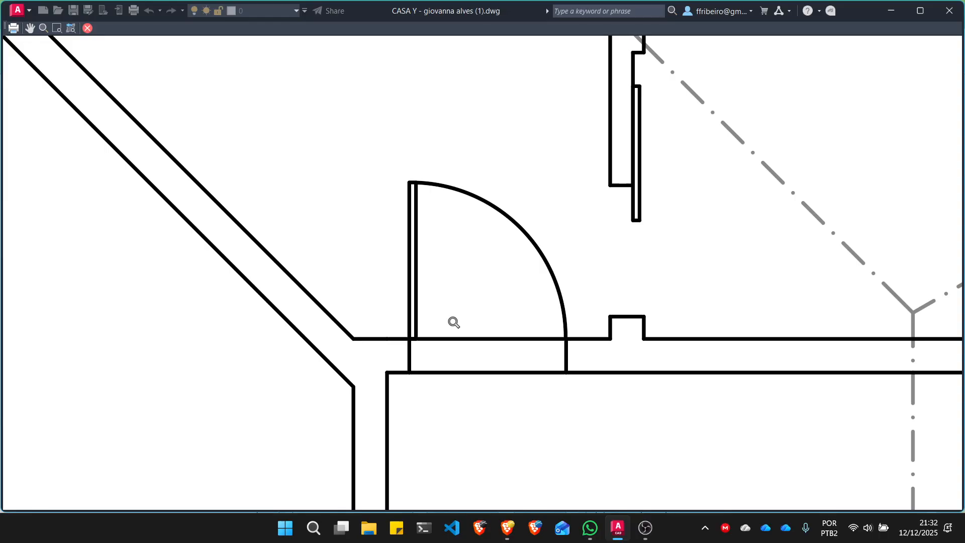
pyautogui.press('Escape')
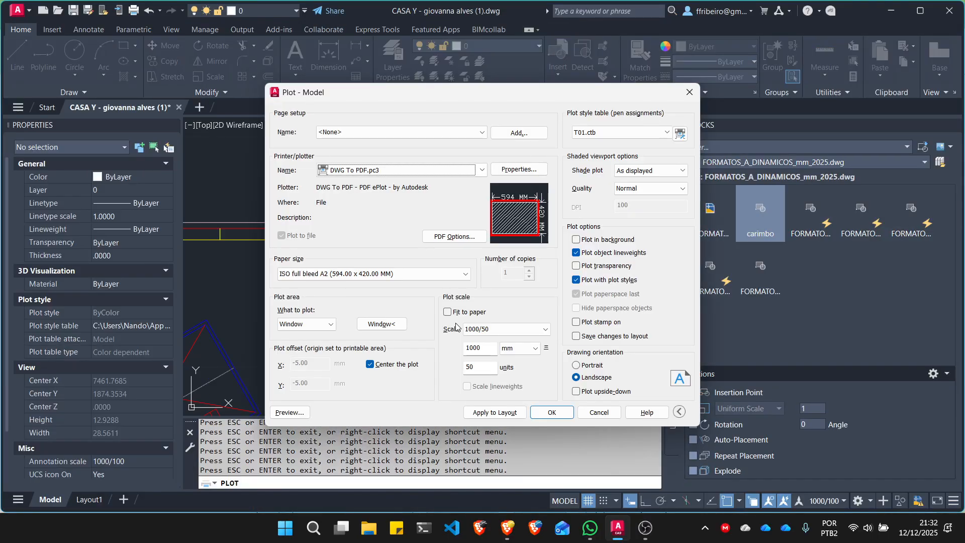
# - Edit the T01.ctb plot style table and set the lineweight of Color 1 to 0.1000 mm
pyautogui.click(681, 133)
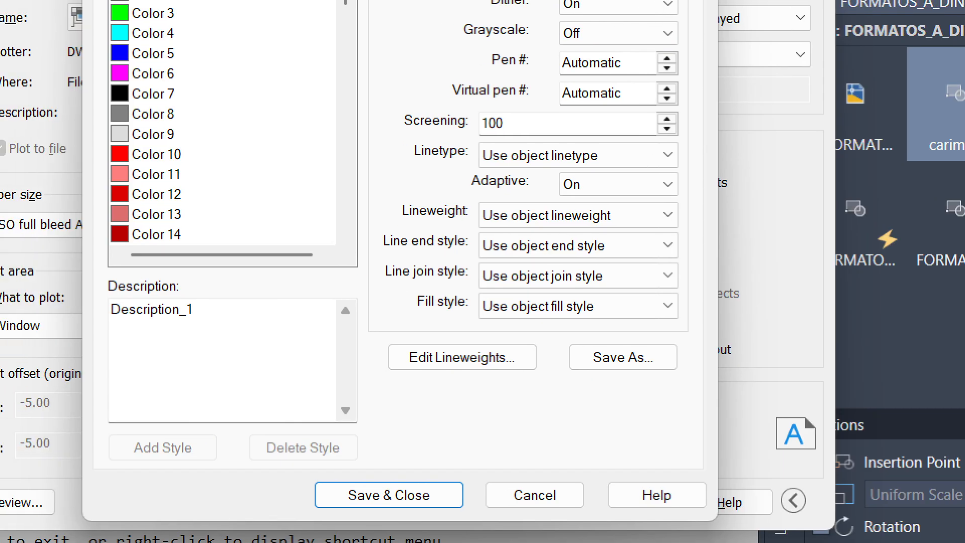
pyautogui.moveTo(483, 230)
pyautogui.mouseDown()
pyautogui.moveTo(689, 234)
pyautogui.moveTo(598, 192)
pyautogui.moveTo(486, 204)
pyautogui.moveTo(475, 226)
pyautogui.mouseUp()
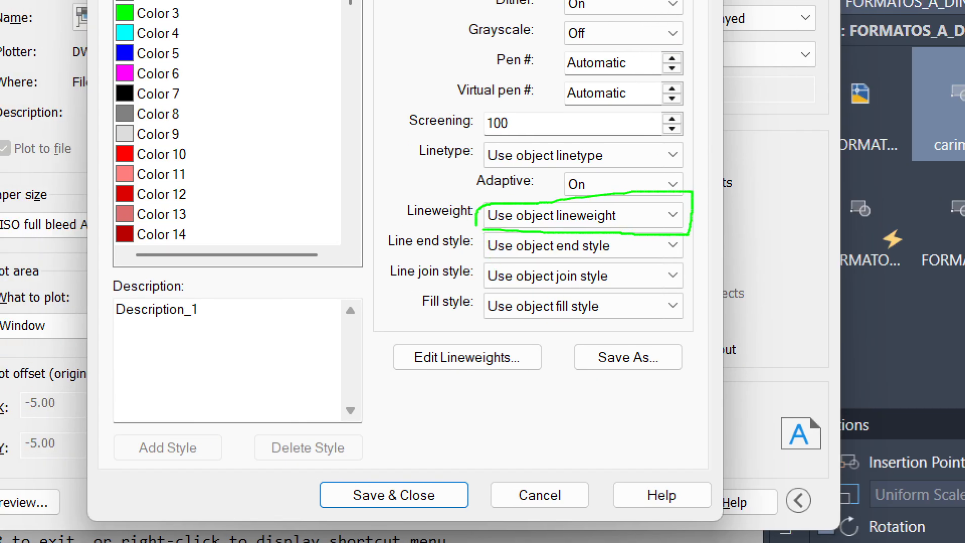
pyautogui.press('Escape')
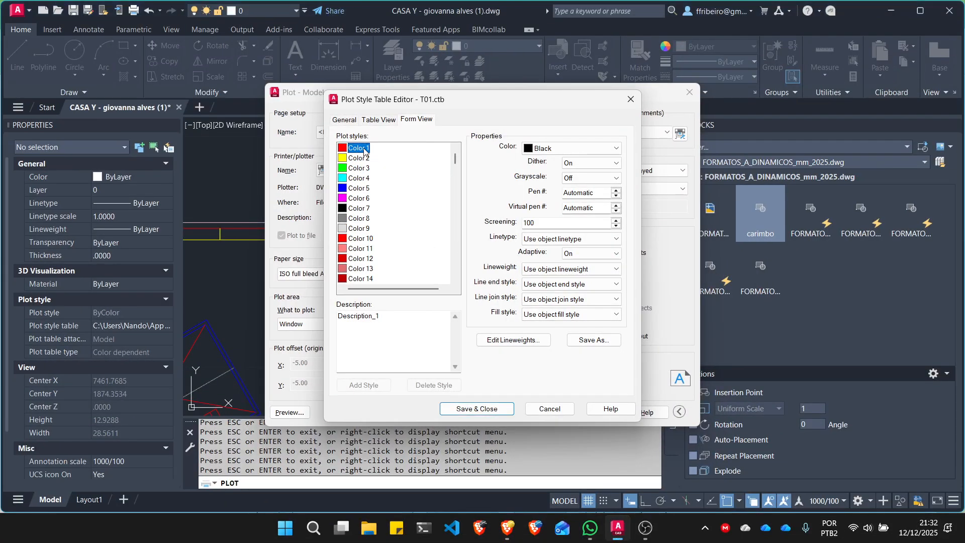
pyautogui.click(571, 268)
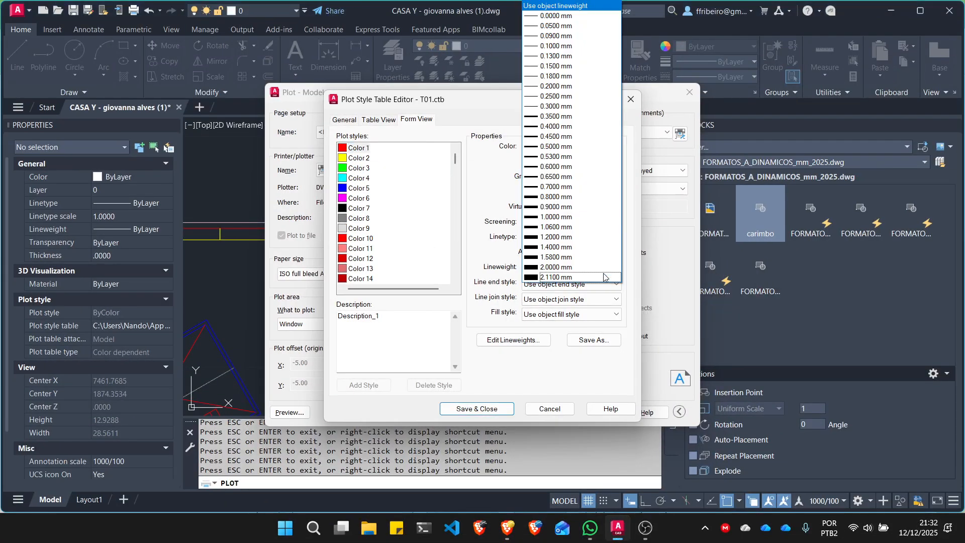
pyautogui.click(556, 46)
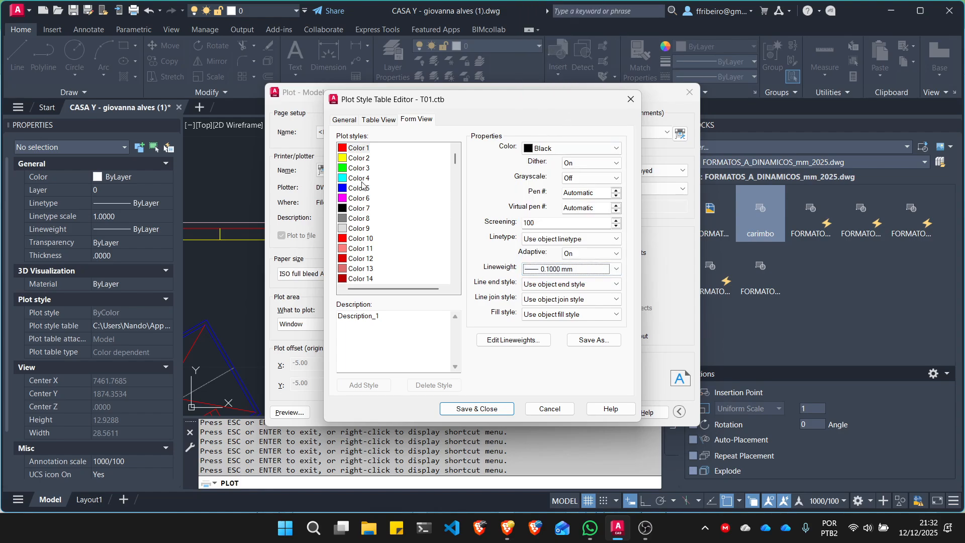
# - Set the plot lineweight of Color 2 to 0.2000 mm and of Color 3 to 0.3000 mm
pyautogui.click(359, 159)
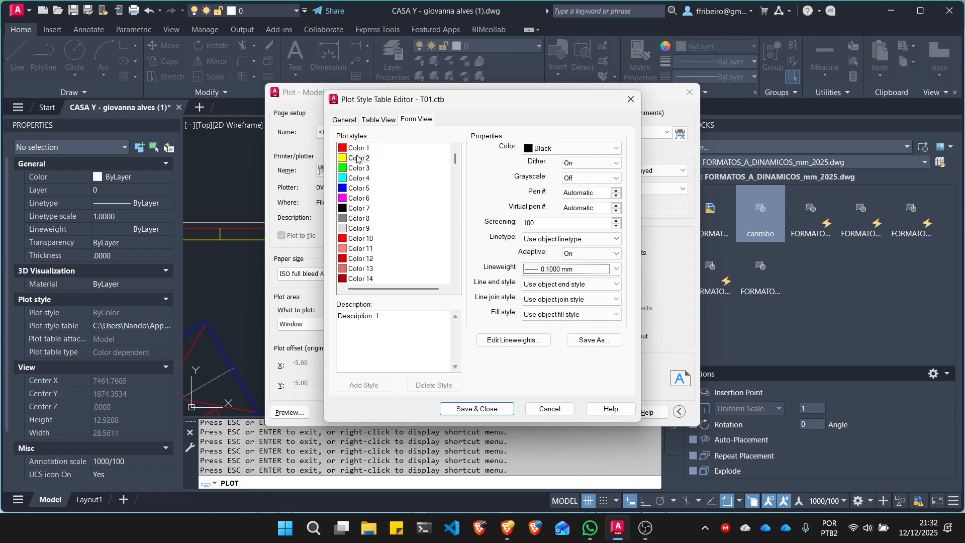
pyautogui.click(609, 271)
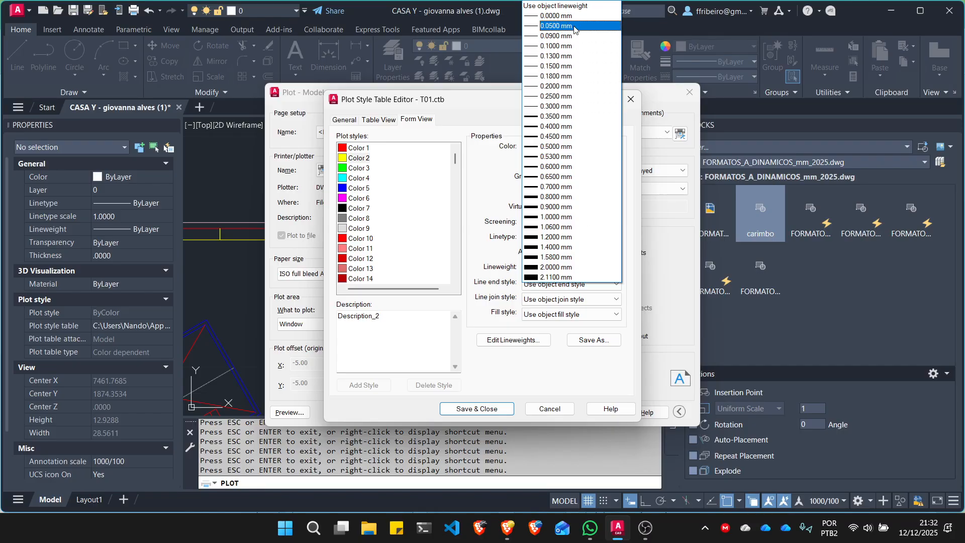
pyautogui.click(553, 86)
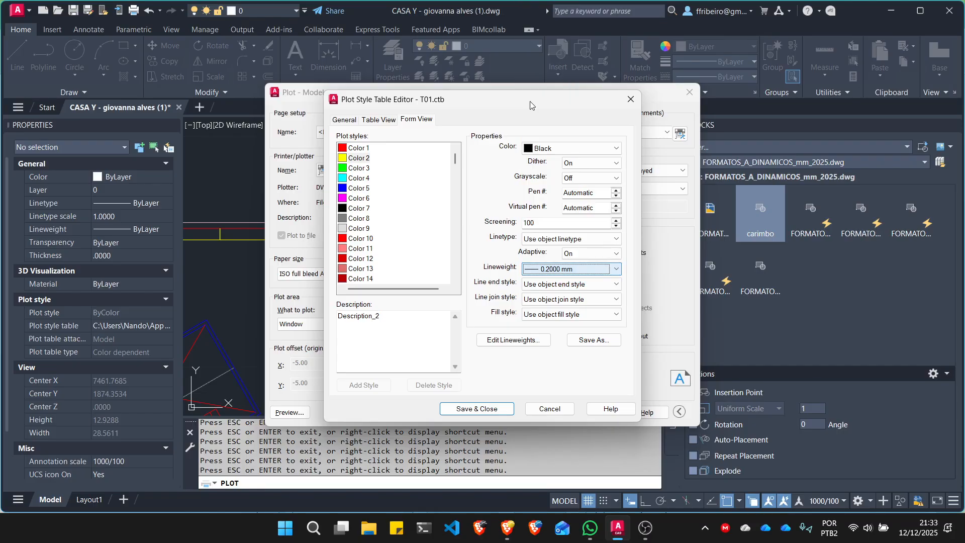
pyautogui.click(368, 168)
pyautogui.click(616, 270)
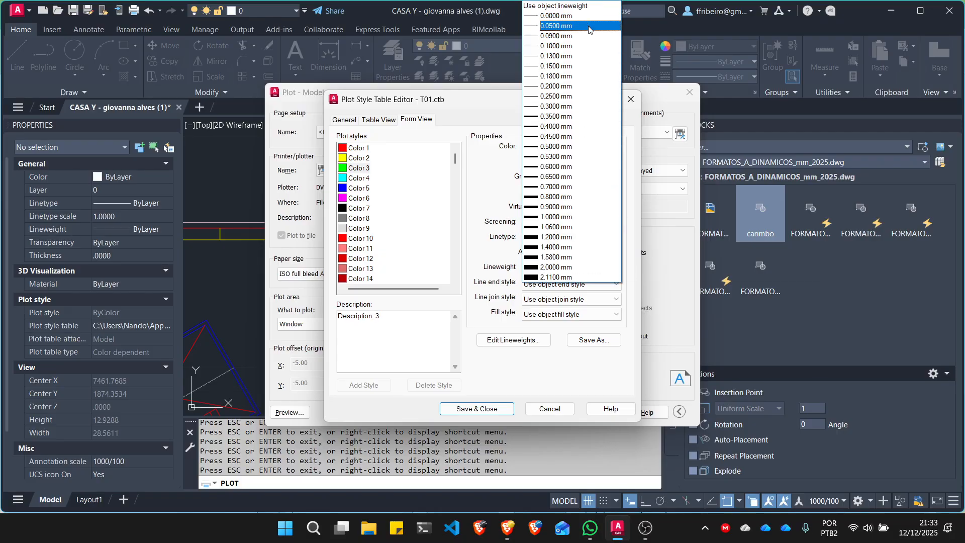
pyautogui.click(578, 106)
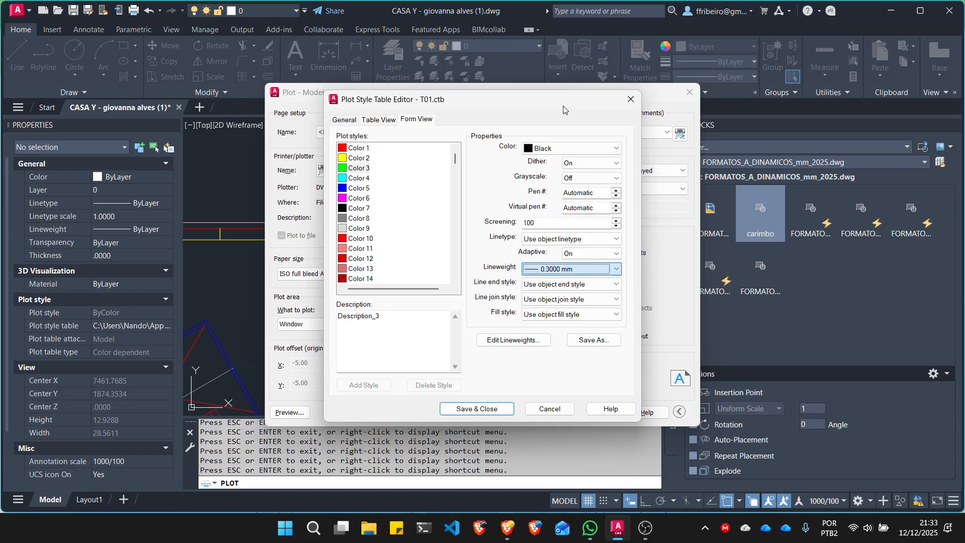
# - Set the plot lineweight of Color 4 to 0.4000 mm and of Color 5 to 0.5000 mm
pyautogui.click(372, 179)
pyautogui.click(599, 269)
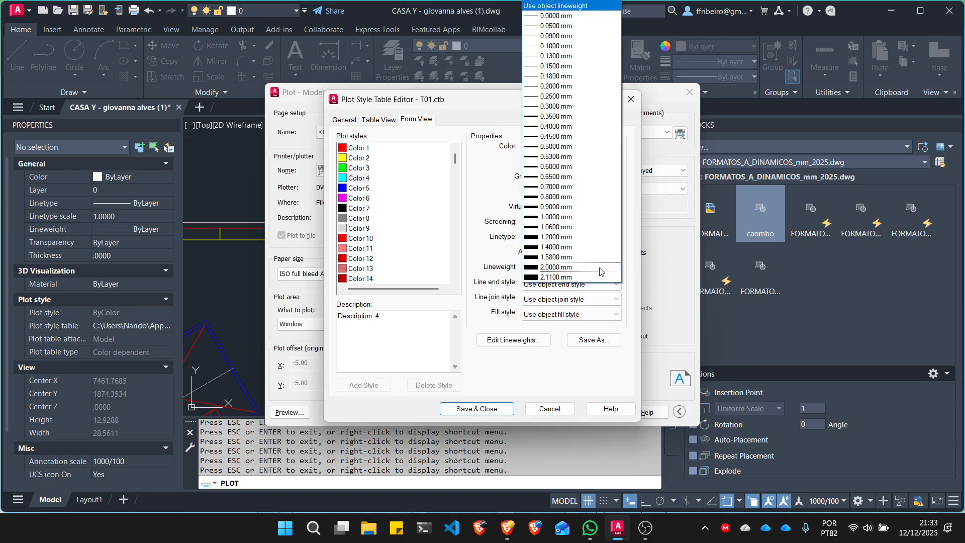
pyautogui.click(566, 126)
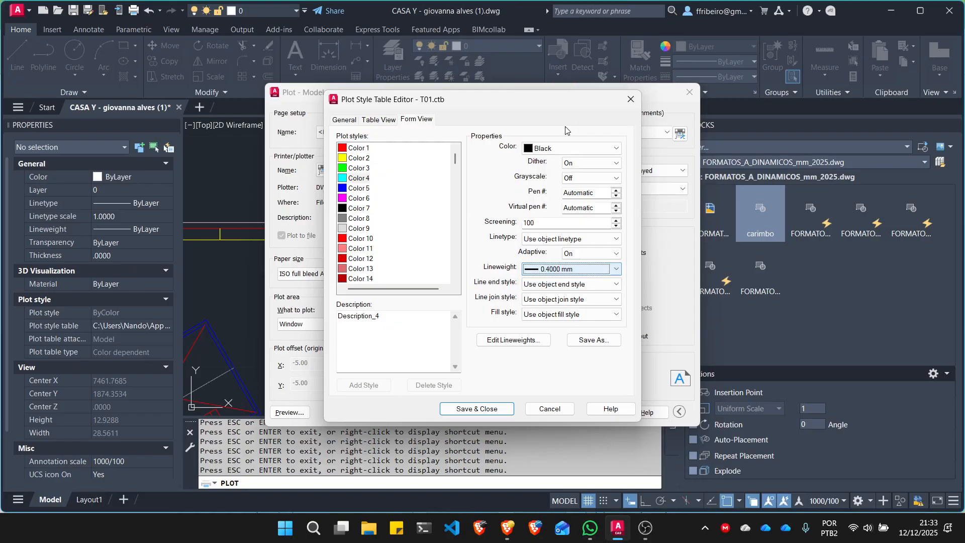
pyautogui.click(360, 188)
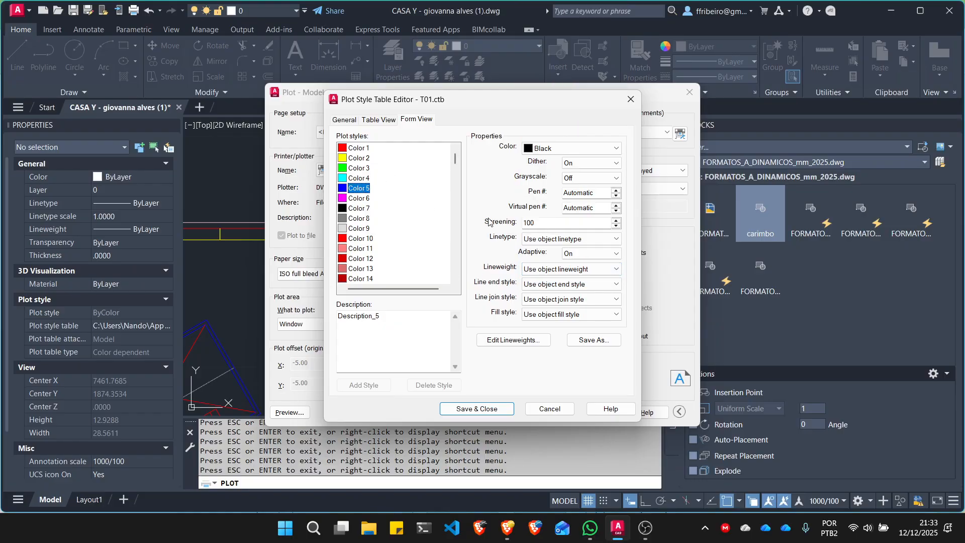
pyautogui.click(615, 270)
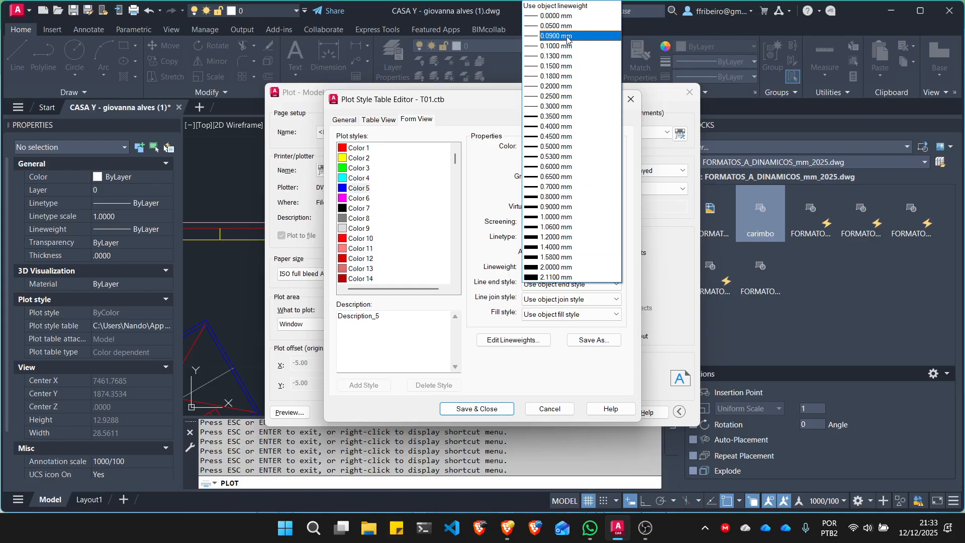
pyautogui.click(552, 147)
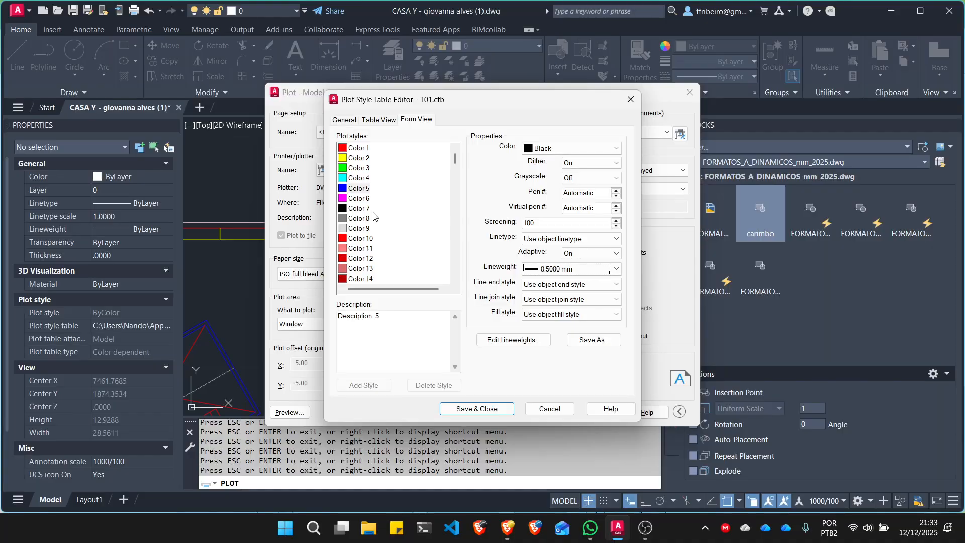
# - Set the plot lineweight of Color 6 to 0.6000 mm and save the plot style table
pyautogui.click(360, 199)
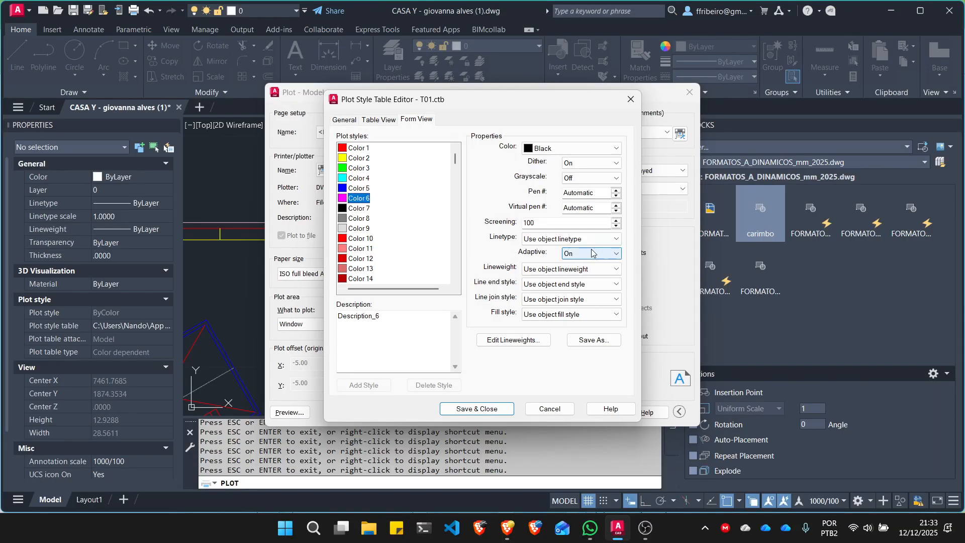
pyautogui.click(608, 269)
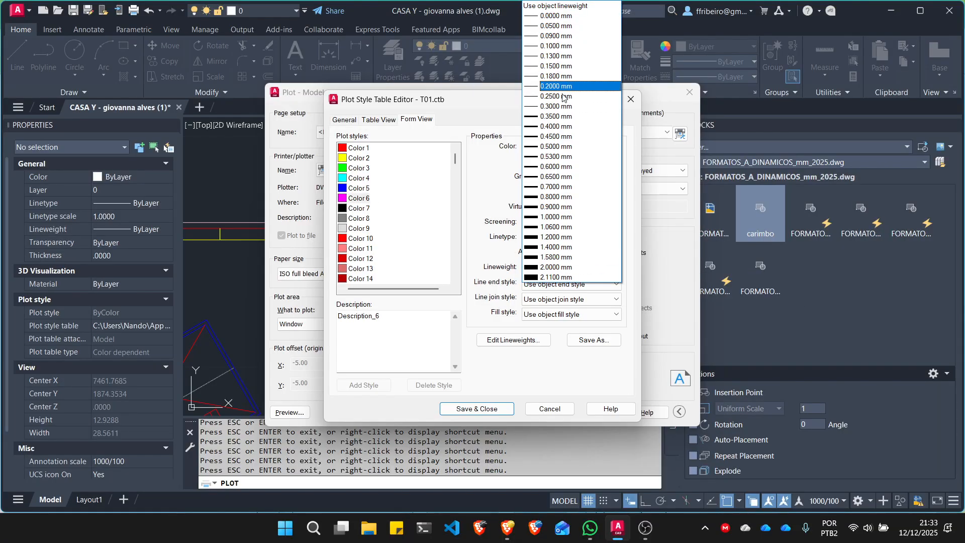
pyautogui.click(547, 170)
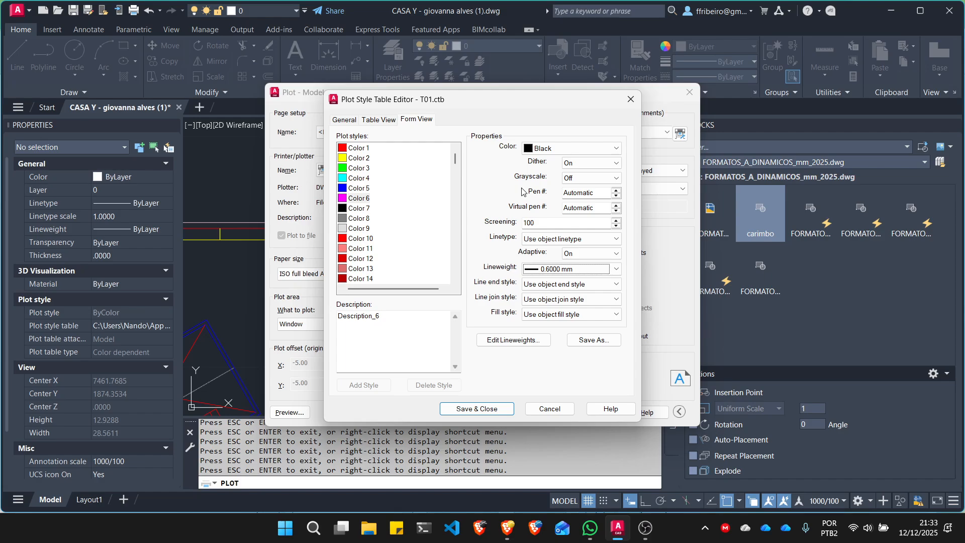
pyautogui.click(480, 407)
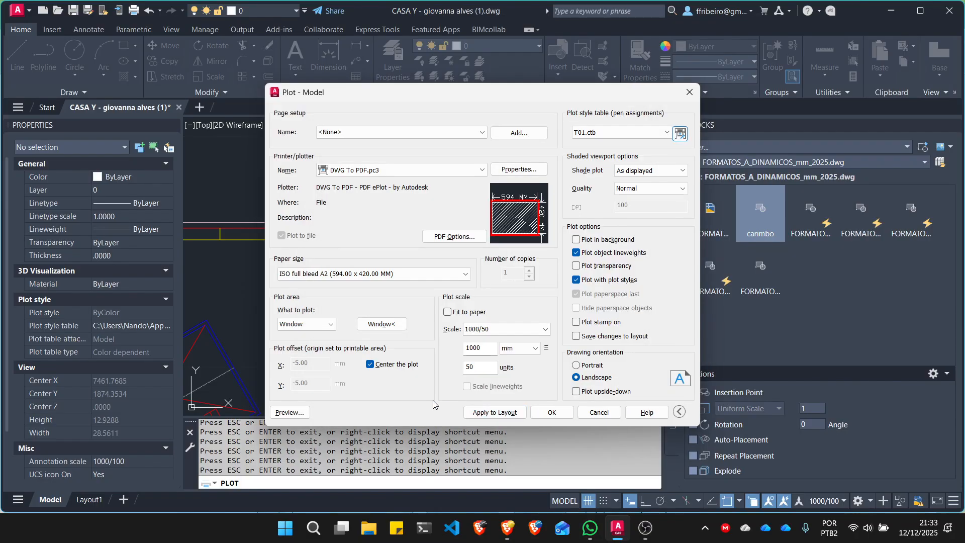
# - Preview the plot despite the scale warning, examine the wall and door lineweights near Suite 01, and close the plot setup without plotting
pyautogui.click(290, 412)
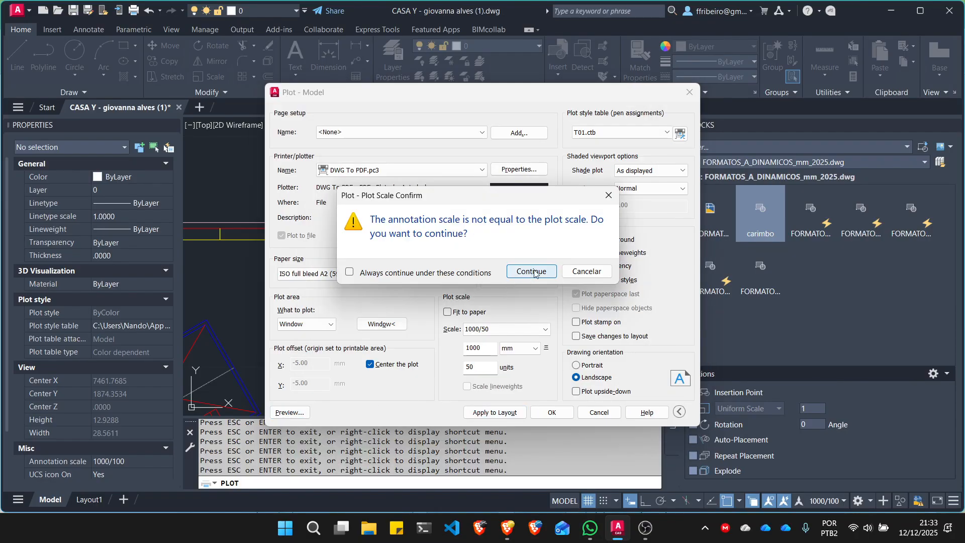
pyautogui.click(532, 271)
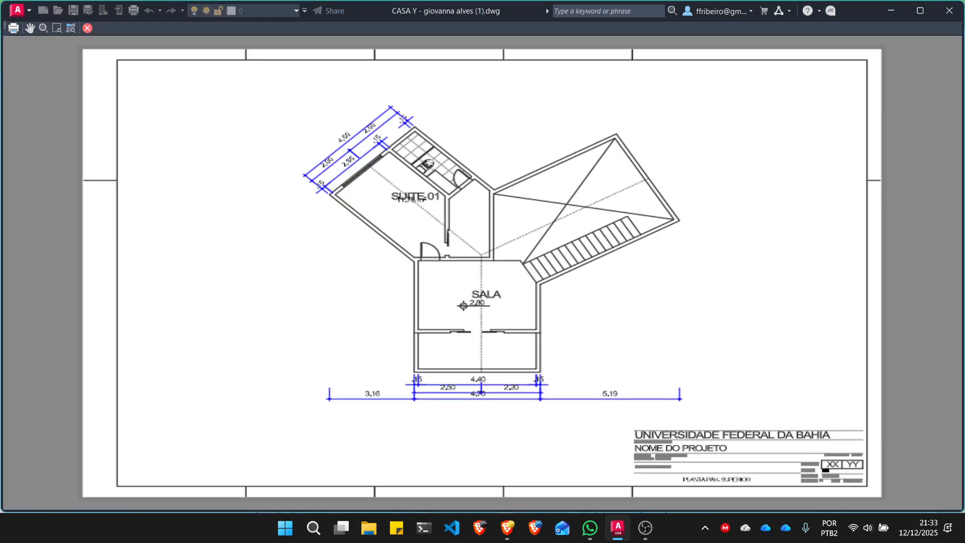
pyautogui.scroll(10, 502, 216)
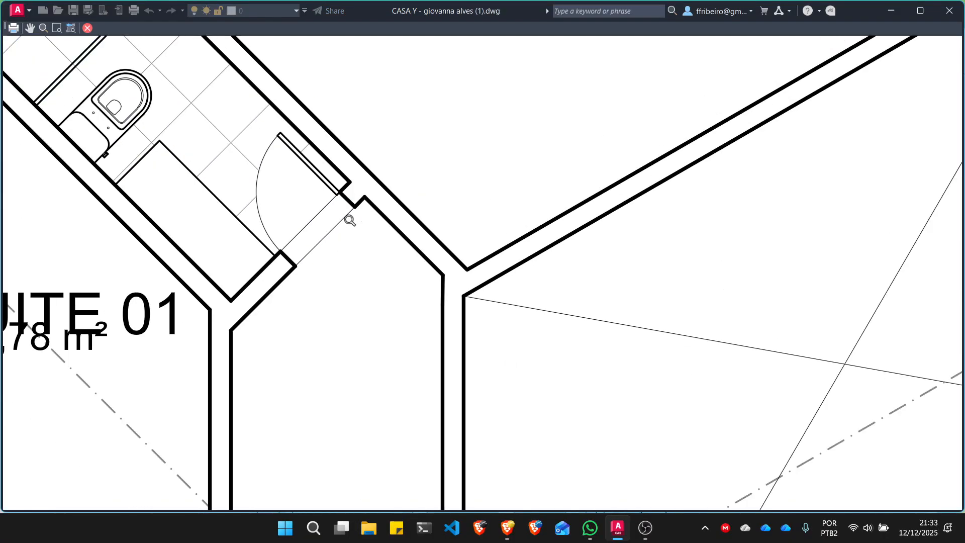
pyautogui.scroll(2, 257, 166)
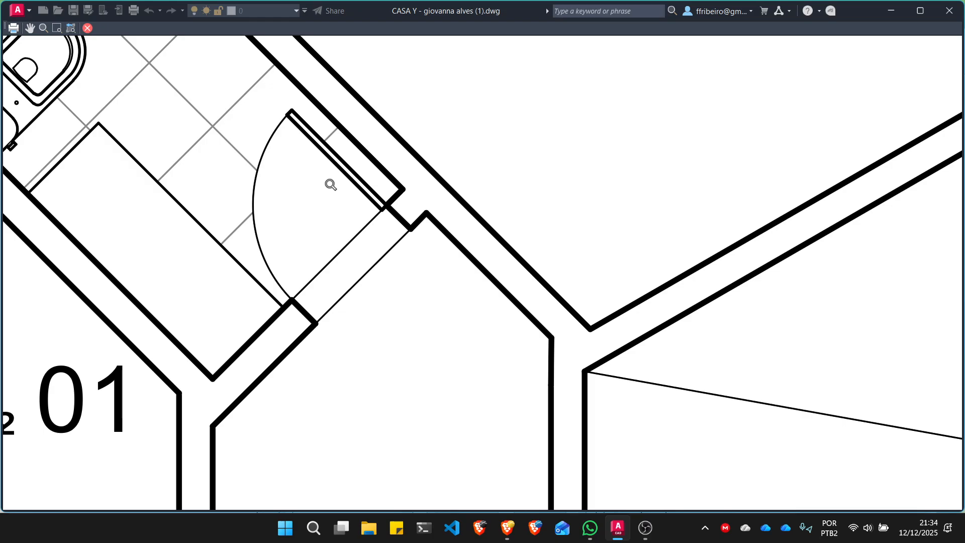
pyautogui.press('Escape')
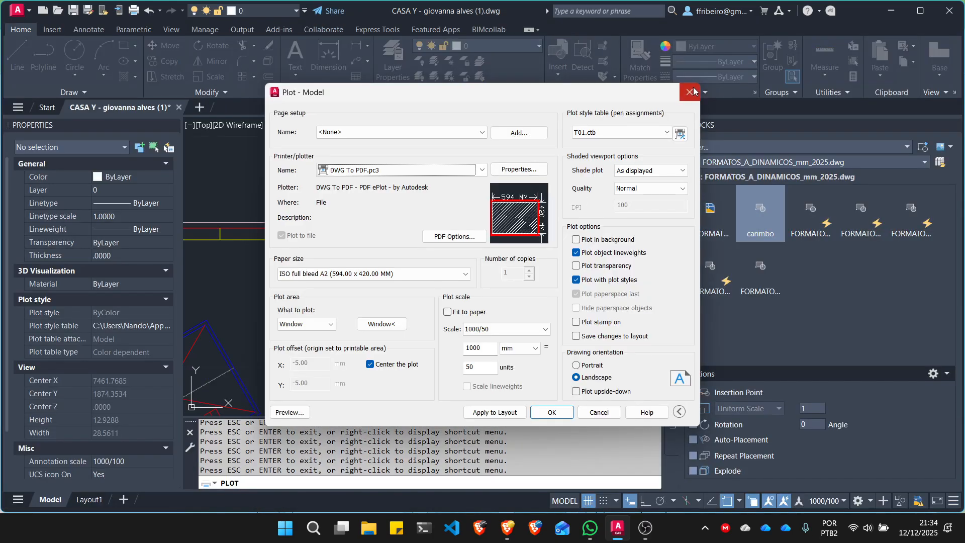
pyautogui.click(691, 92)
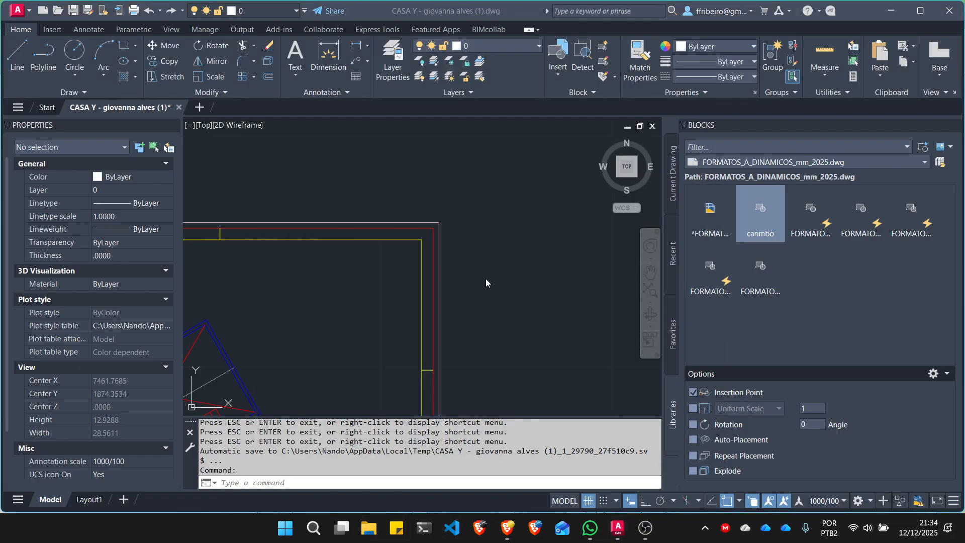
# - Locate the intro_cad.ctb plot style file in the Downloads folder using File Explorer, and return to AutoCAD
pyautogui.press('super+e')
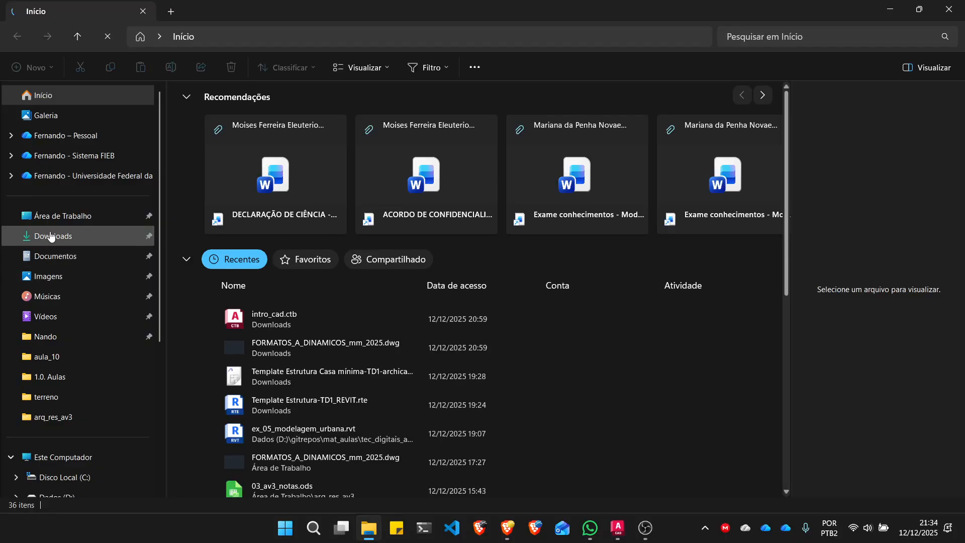
pyautogui.click(50, 236)
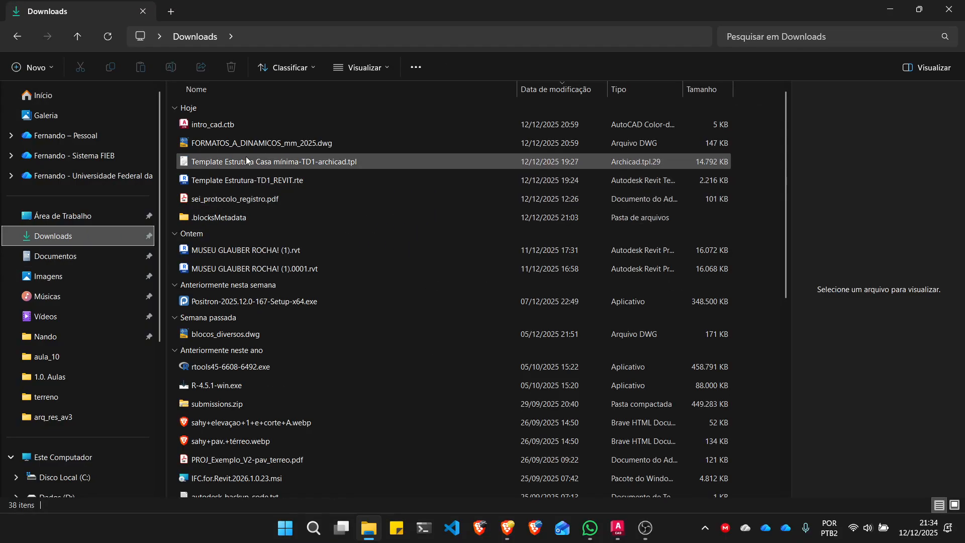
pyautogui.click(207, 124)
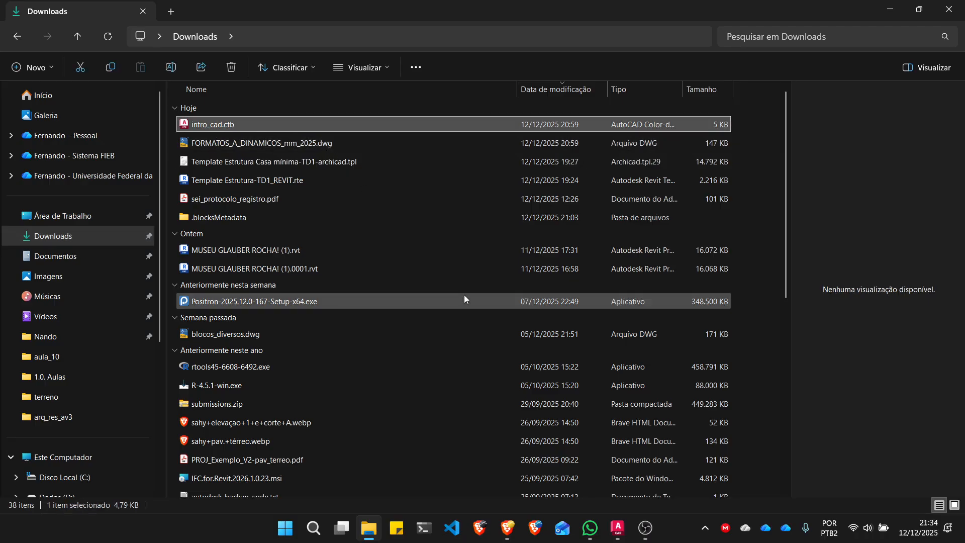
pyautogui.moveTo(464, 298)
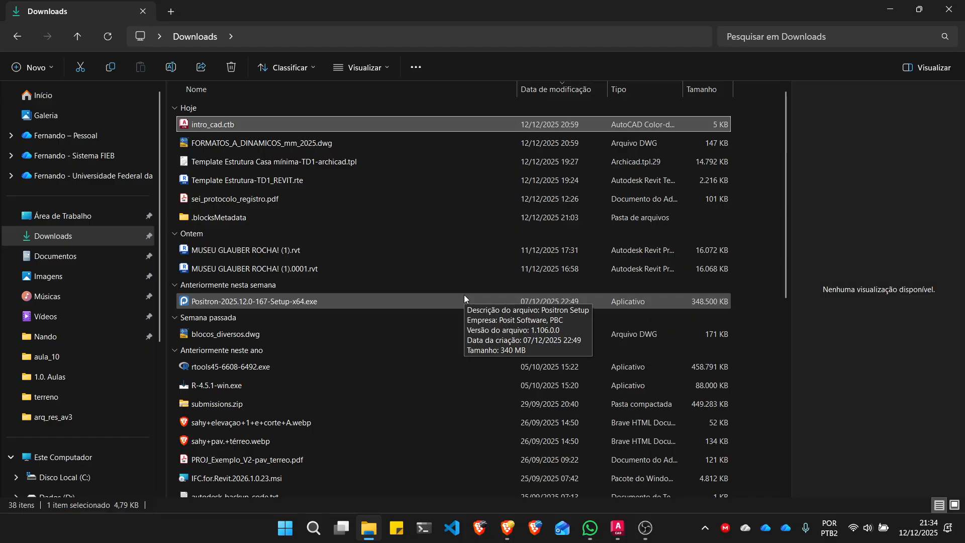
pyautogui.click(621, 528)
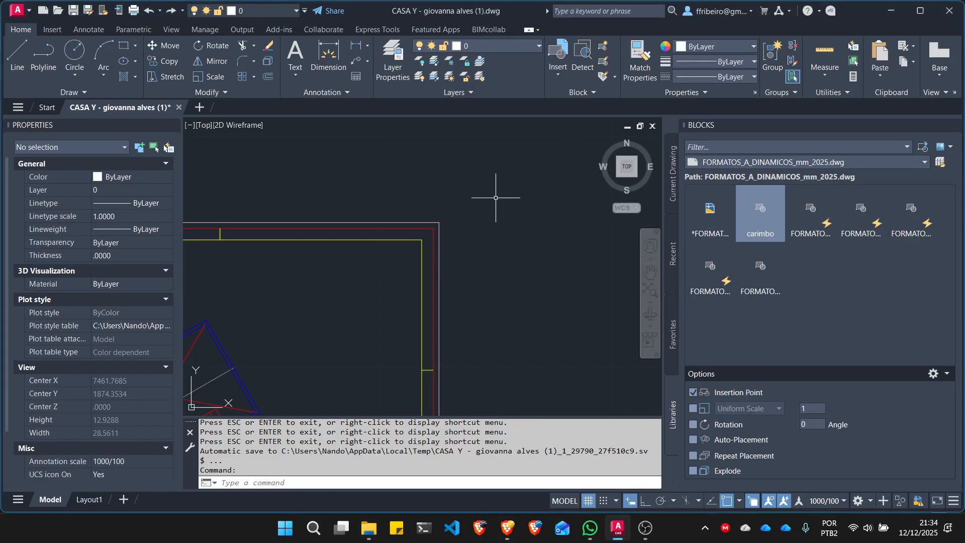
# - Switch to the plotting guide in Brave and read how to open the CTB folder and copy a CTB file to another computer
pyautogui.click(507, 527)
pyautogui.scroll(-10, 539, 299)
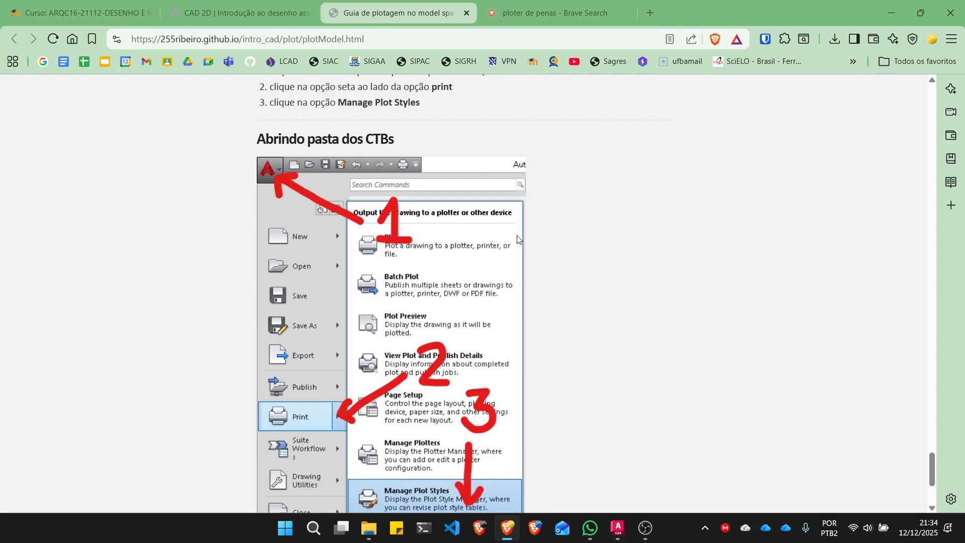
pyautogui.scroll(-3, 517, 238)
pyautogui.scroll(4, 517, 239)
pyautogui.scroll(-1, 517, 239)
pyautogui.scroll(-1, 283, 179)
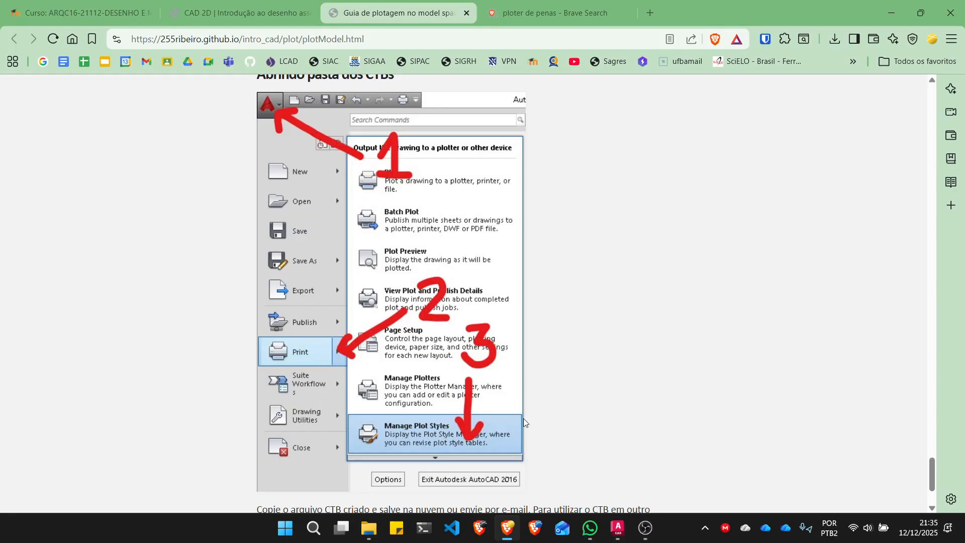
pyautogui.scroll(-3, 570, 410)
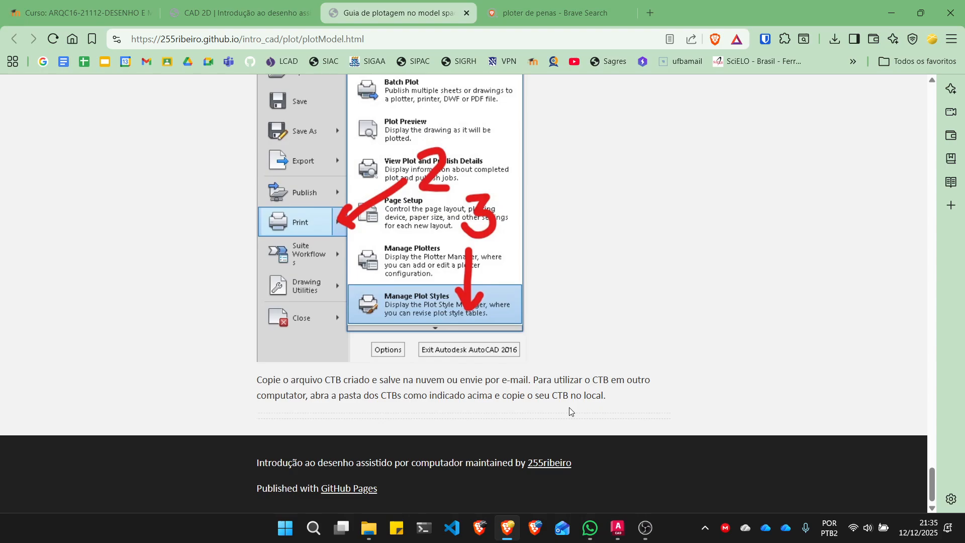
# - Switch to AutoCAD and locate the Manage Plot Styles command among the print commands without running it
pyautogui.click(618, 527)
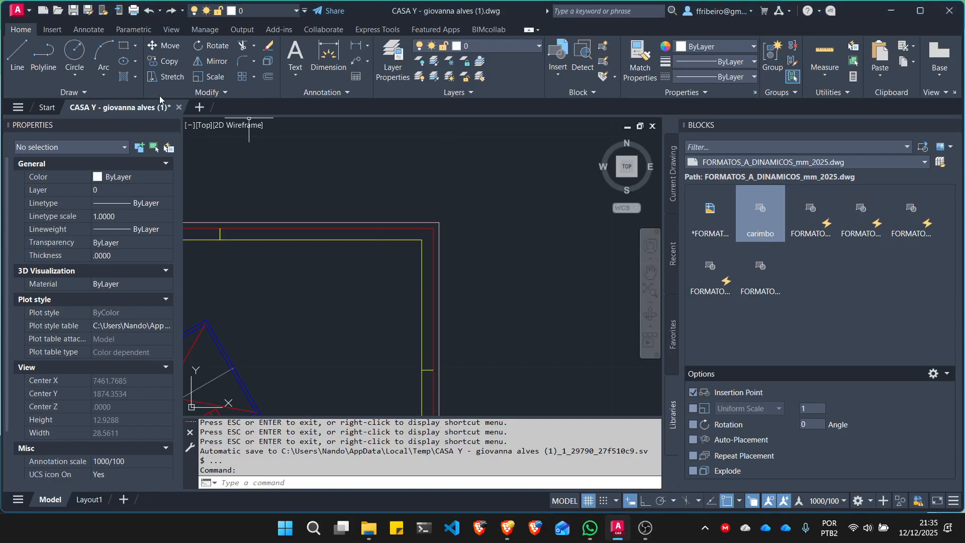
pyautogui.click(18, 13)
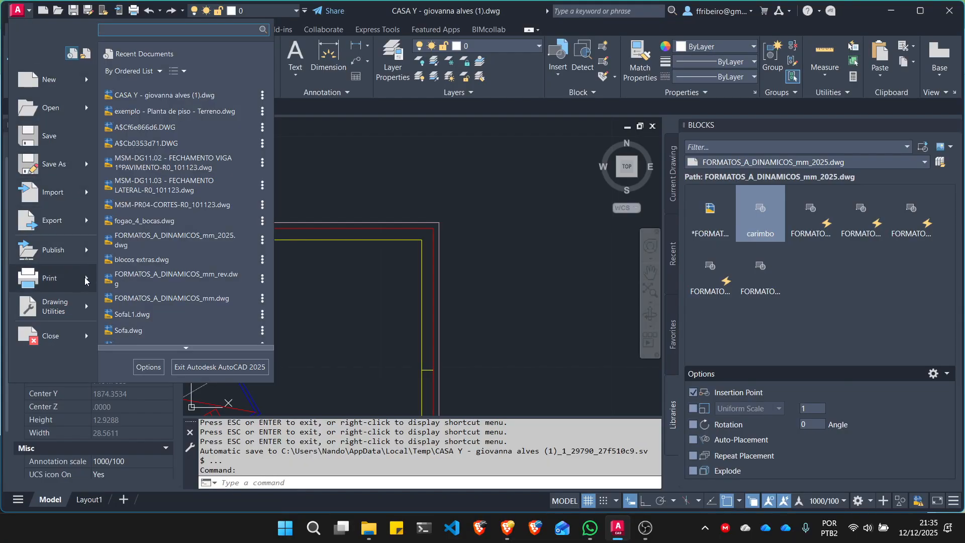
pyautogui.moveTo(86, 280)
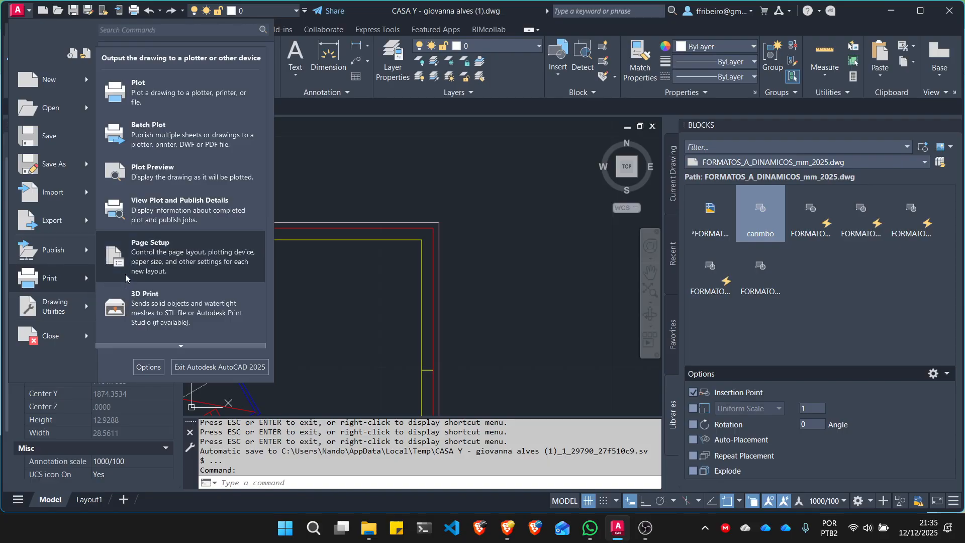
pyautogui.moveTo(183, 345)
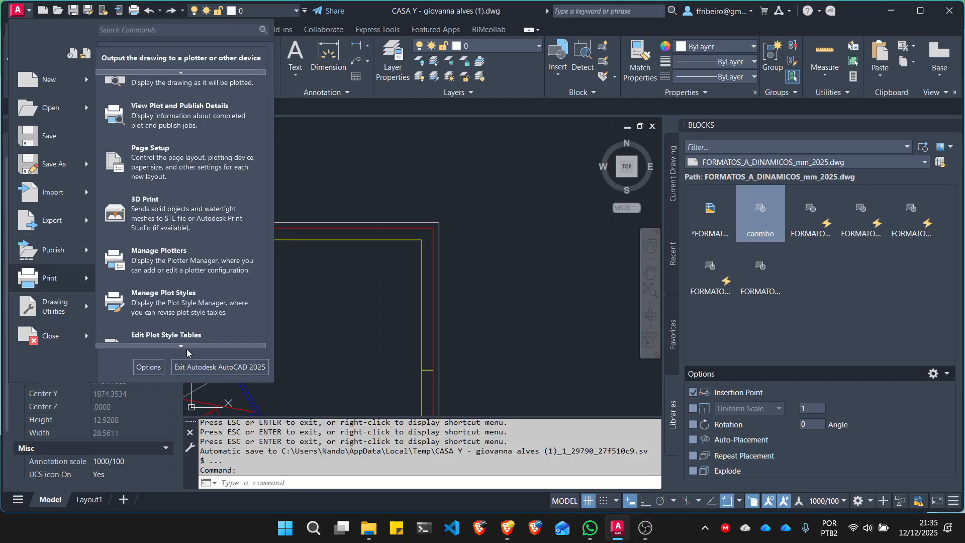
pyautogui.moveTo(236, 346)
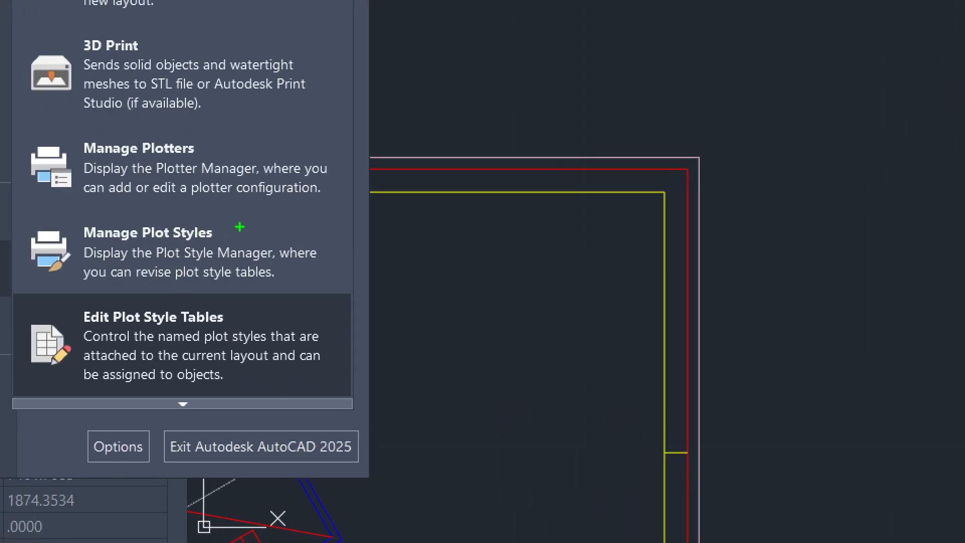
pyautogui.moveTo(237, 225)
pyautogui.mouseDown()
pyautogui.moveTo(28, 217)
pyautogui.moveTo(157, 292)
pyautogui.moveTo(258, 215)
pyautogui.moveTo(197, 215)
pyautogui.mouseUp()
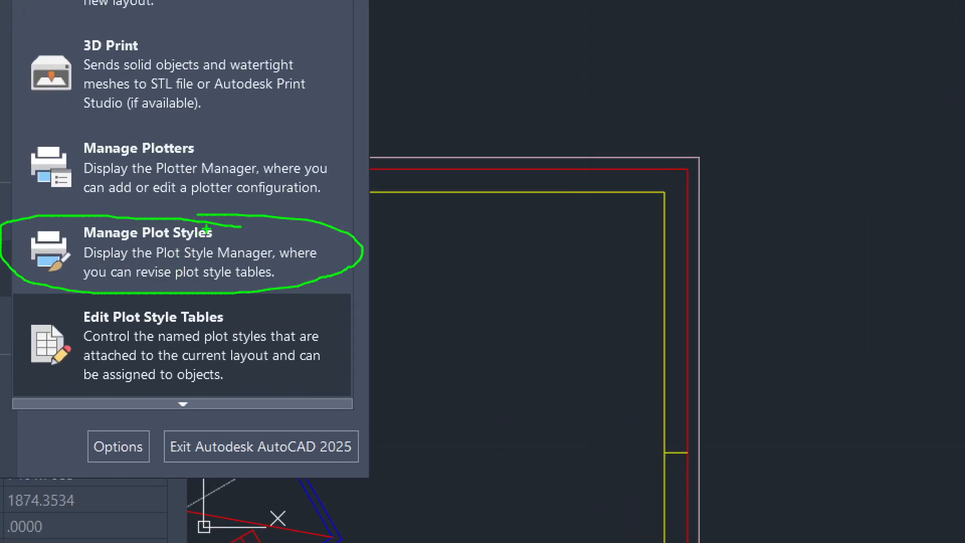
pyautogui.press('Escape')
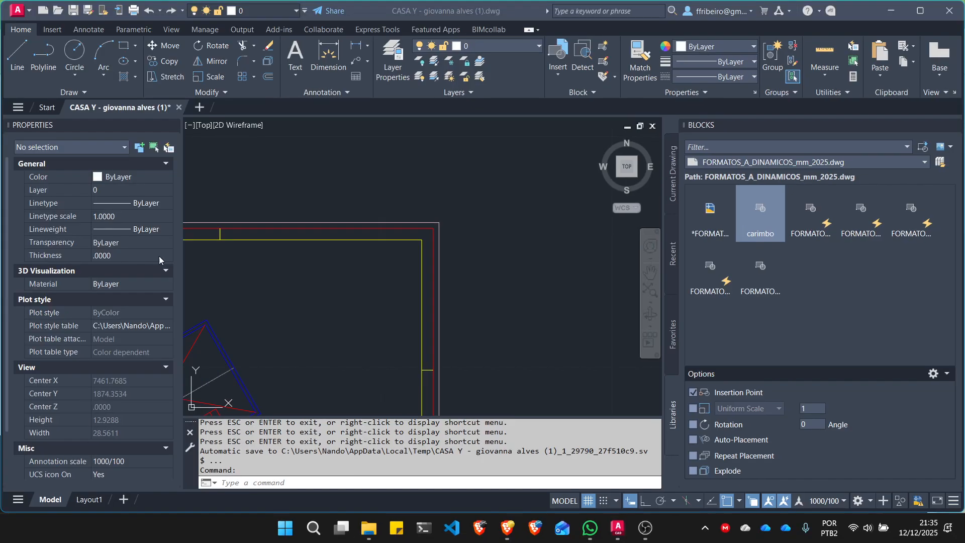
pyautogui.click(28, 15)
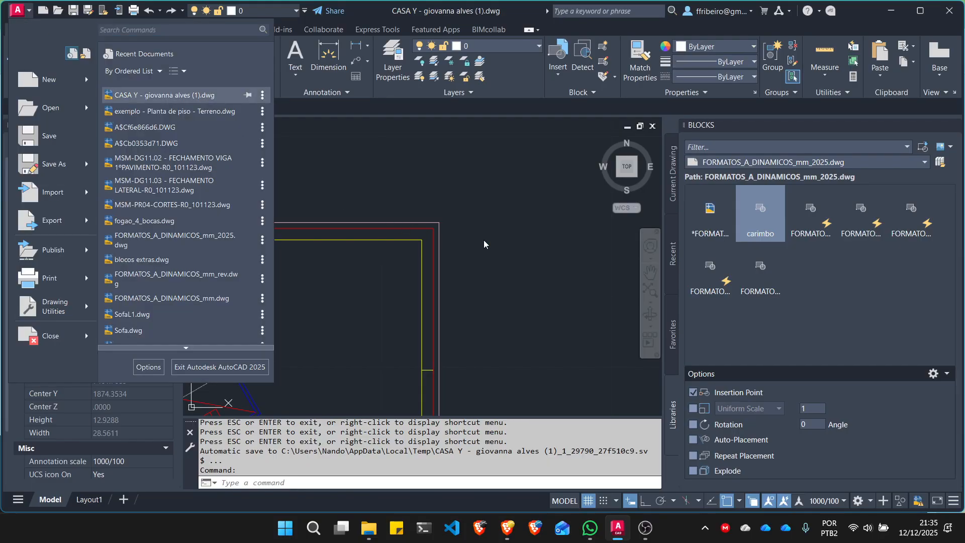
pyautogui.click(507, 242)
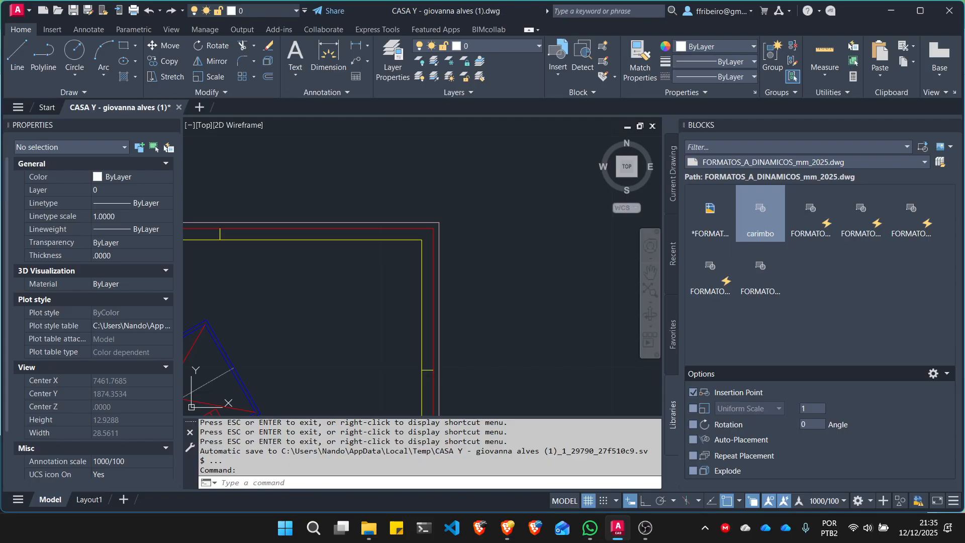
# - Start a model space plot setup, center the plot on the paper, and apply the setting to the layout
pyautogui.hotkey('ctrl', 'p')
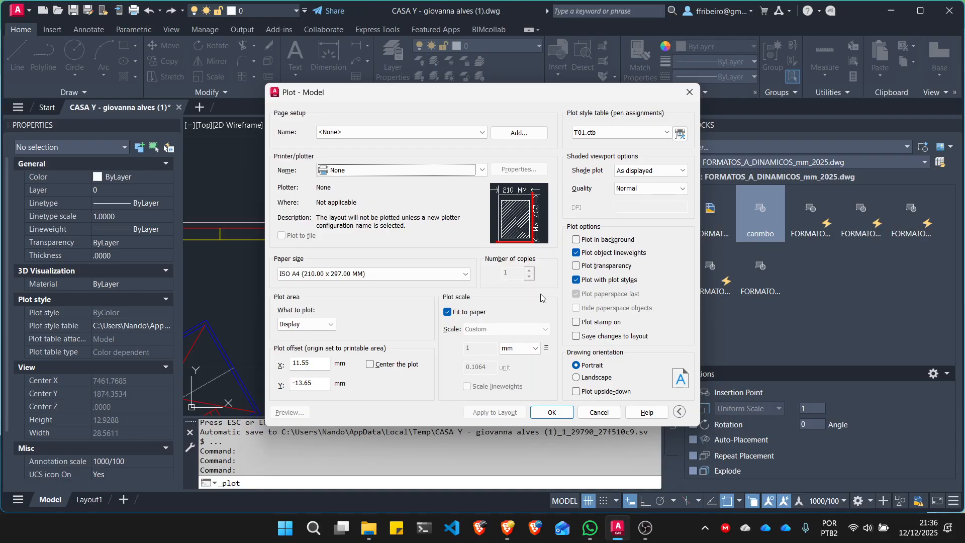
pyautogui.click(369, 364)
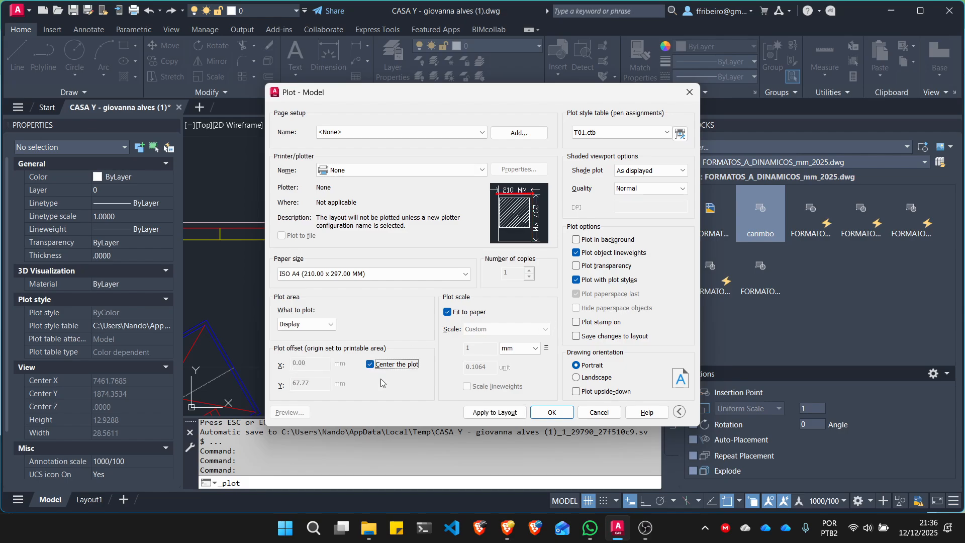
pyautogui.click(508, 413)
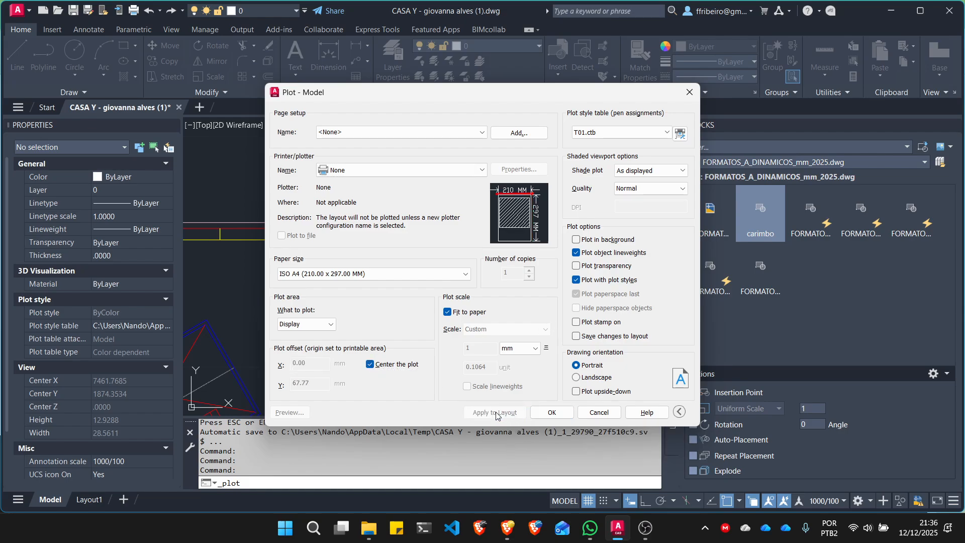
# - Set the plotter to DWG To PDF.pc3 and the paper size to ISO full bleed A2 (594.00 x 420.00 MM)
pyautogui.click(467, 170)
pyautogui.click(460, 171)
pyautogui.click(460, 170)
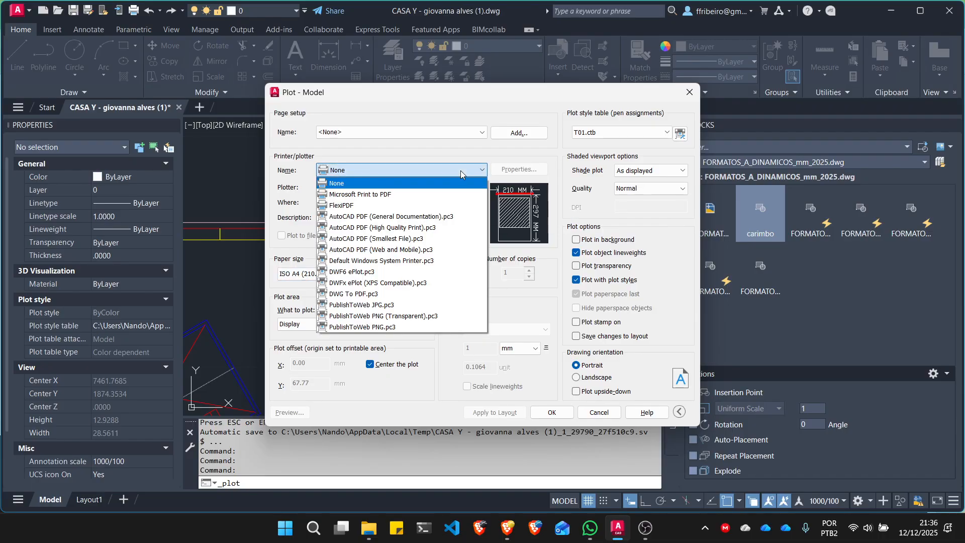
pyautogui.click(389, 296)
pyautogui.click(391, 273)
pyautogui.scroll(-2, 372, 305)
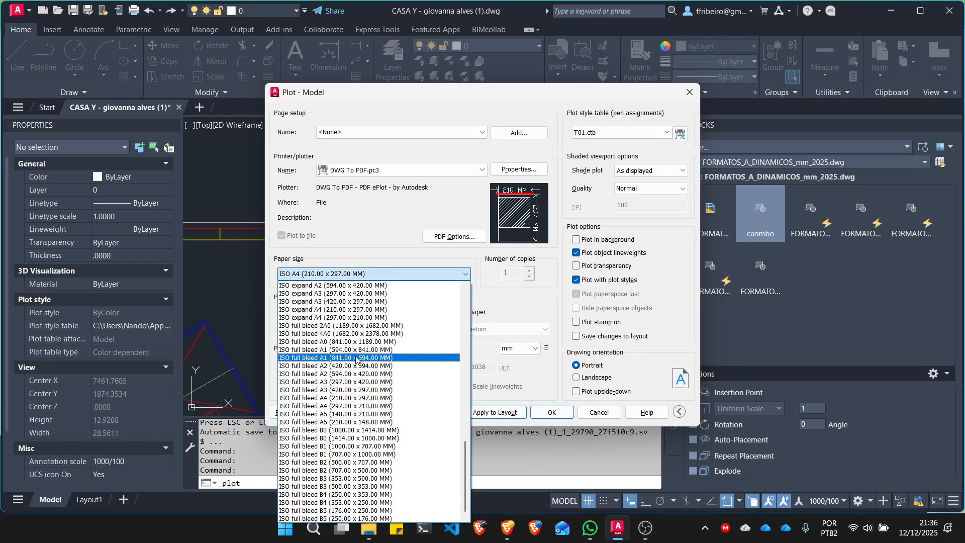
pyautogui.click(351, 374)
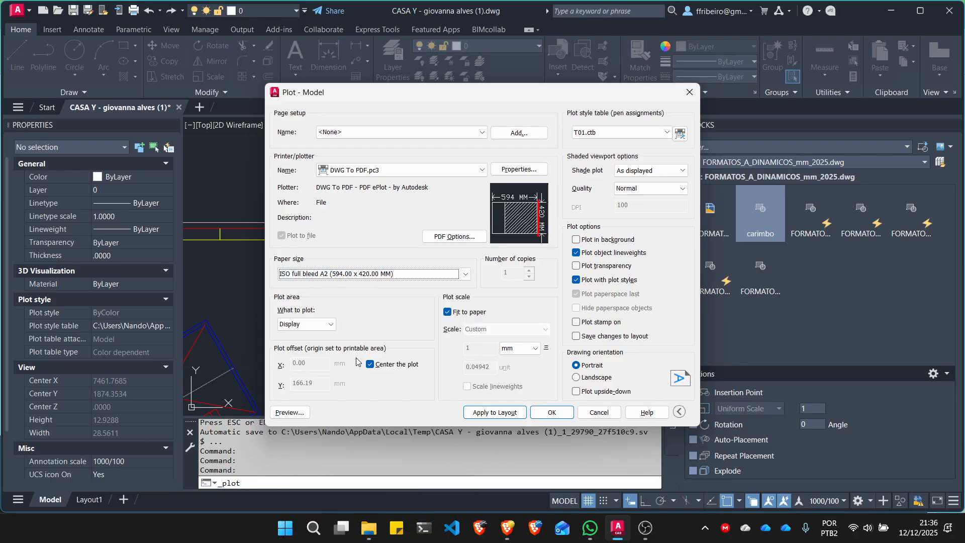
# - Define the plot area as a window spanning the opposite outer corners of the A2 sheet frame
pyautogui.click(307, 324)
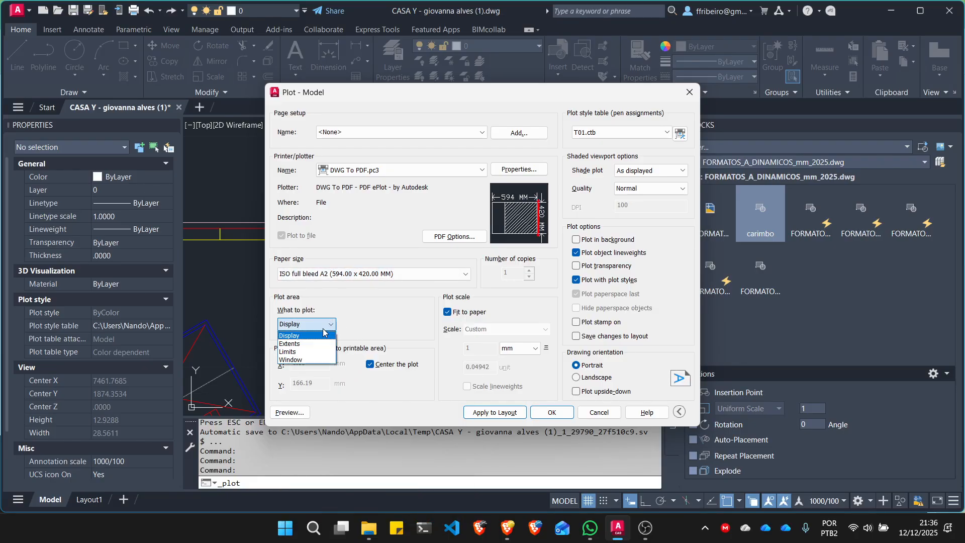
pyautogui.click(309, 359)
pyautogui.scroll(-8, 406, 274)
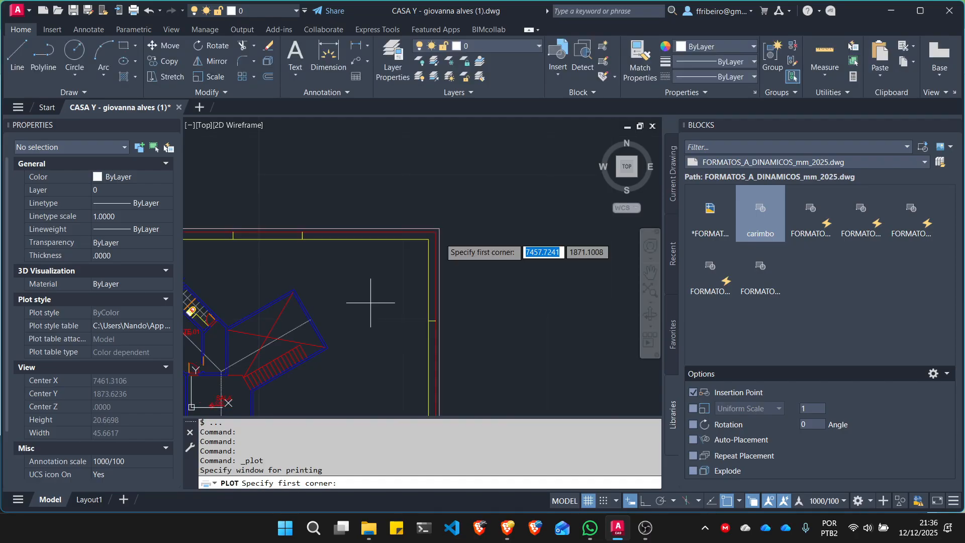
pyautogui.scroll(10, 333, 313)
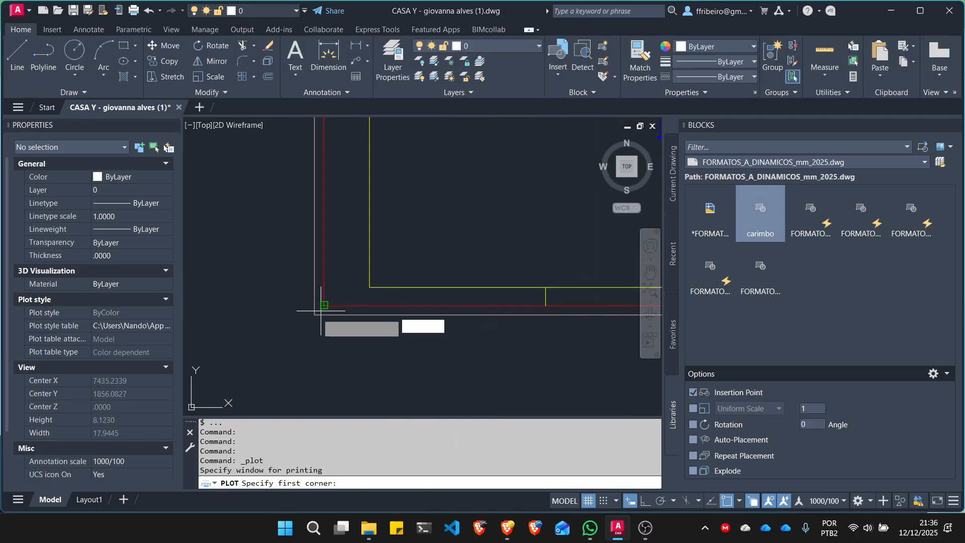
pyautogui.click(315, 314)
pyautogui.scroll(-6, 427, 292)
pyautogui.scroll(8, 550, 180)
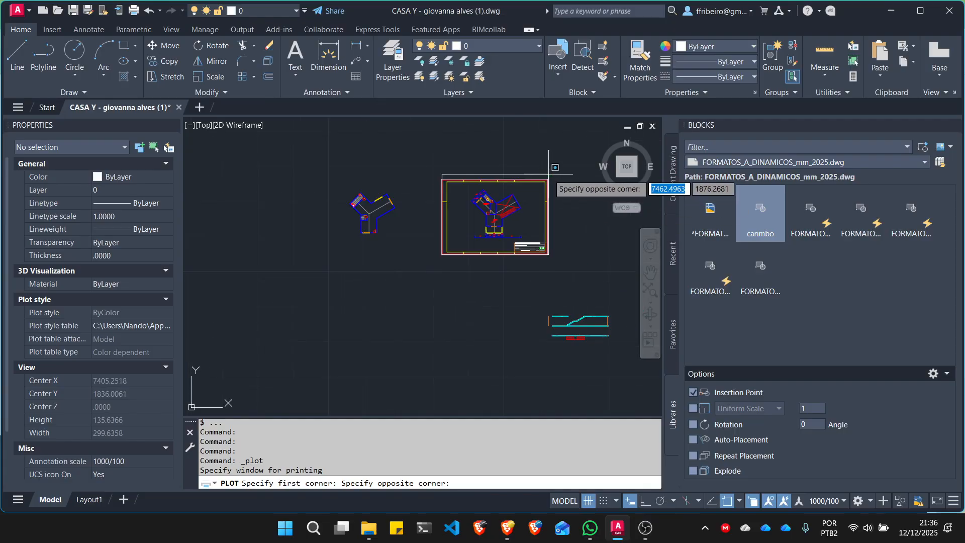
pyautogui.click(540, 218)
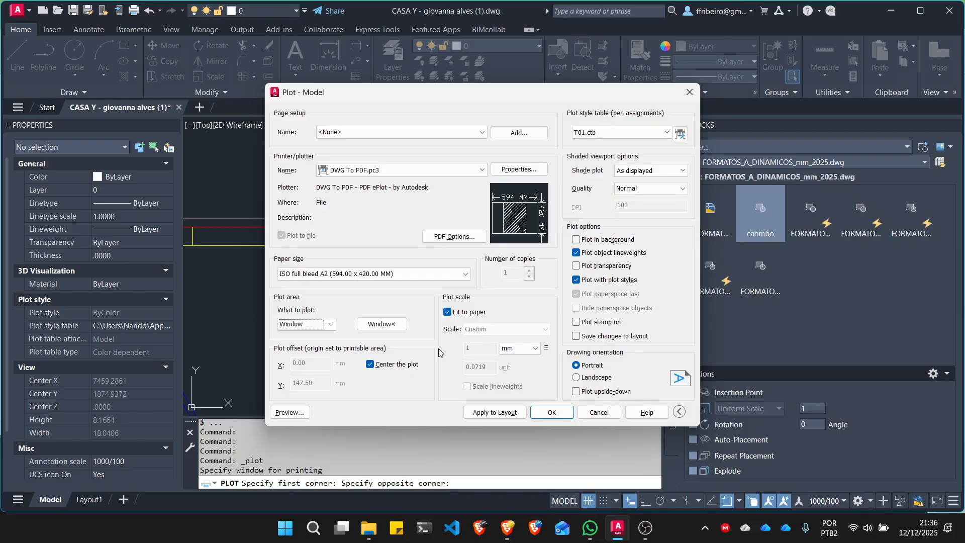
# - Set the plot scale to 1000/50 without fitting to paper, choose landscape orientation, and apply the settings to the layout
pyautogui.click(447, 312)
pyautogui.click(505, 329)
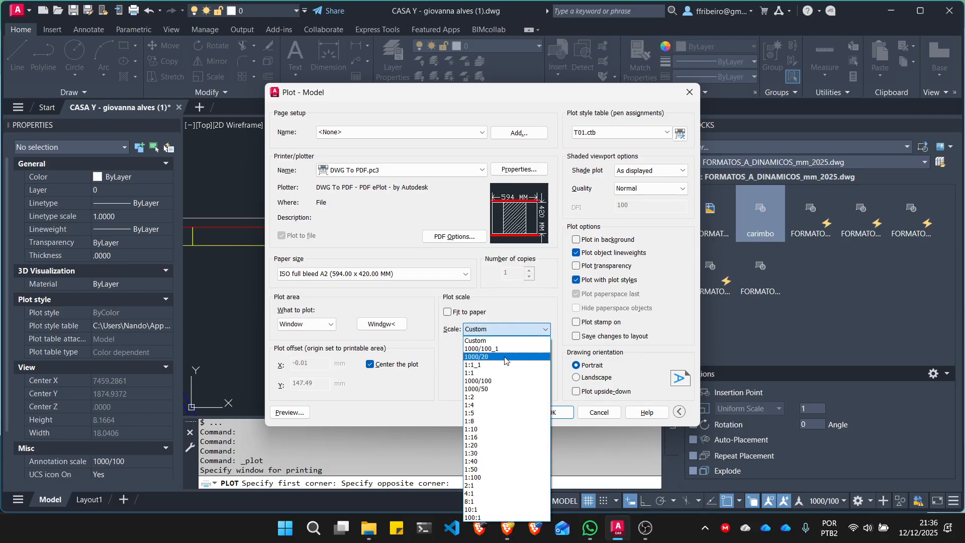
pyautogui.click(505, 388)
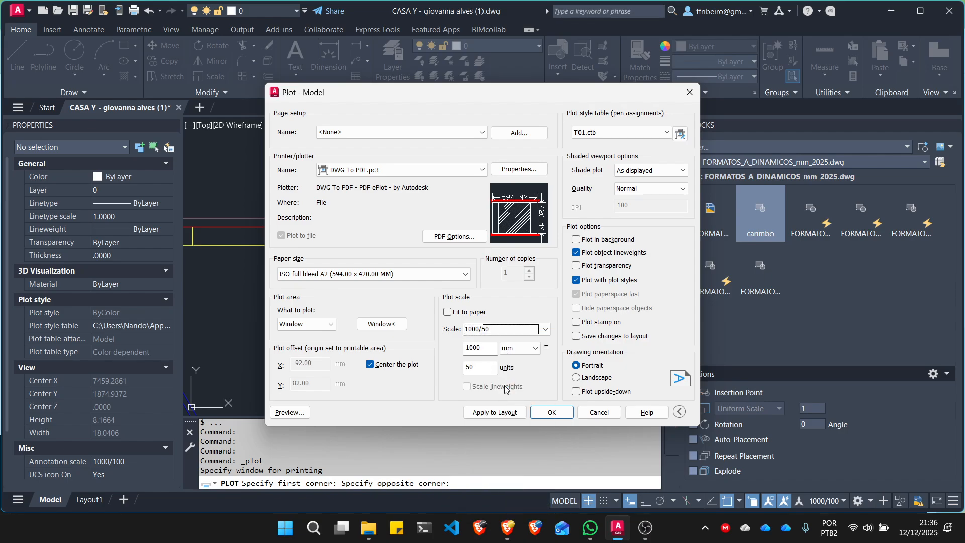
pyautogui.click(575, 378)
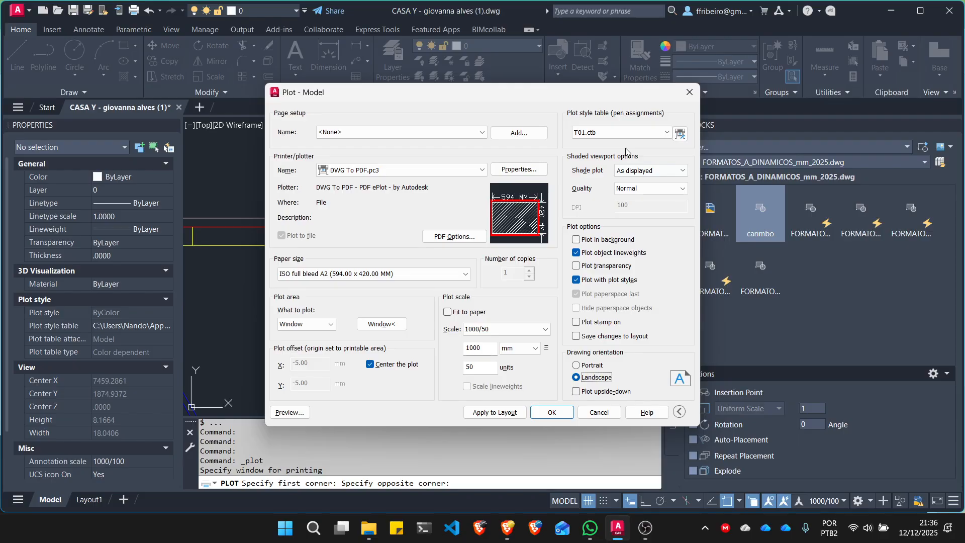
pyautogui.click(506, 412)
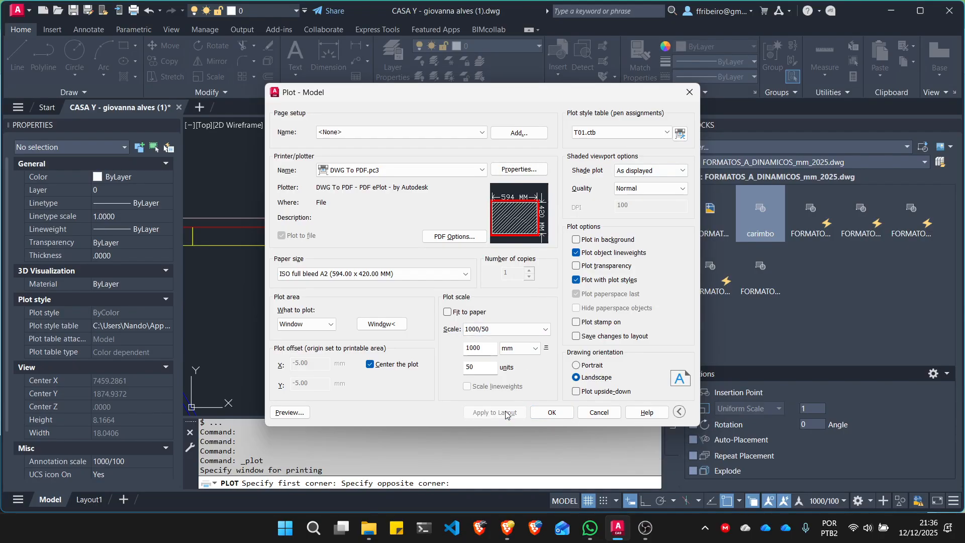
# - Preview the plot, accepting the annotation scale mismatch, and examine the walls and dimension lines around Suite 01
pyautogui.click(289, 413)
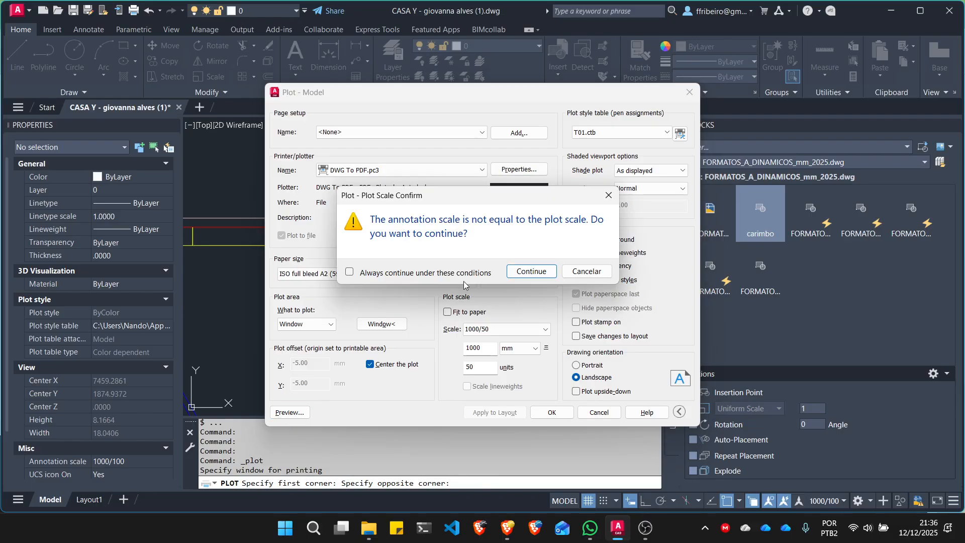
pyautogui.click(532, 269)
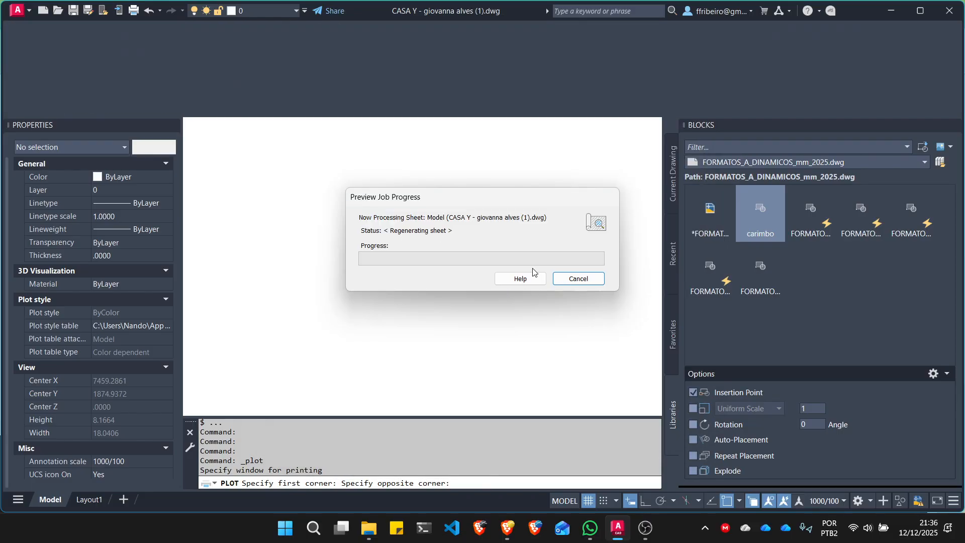
pyautogui.scroll(4, 372, 113)
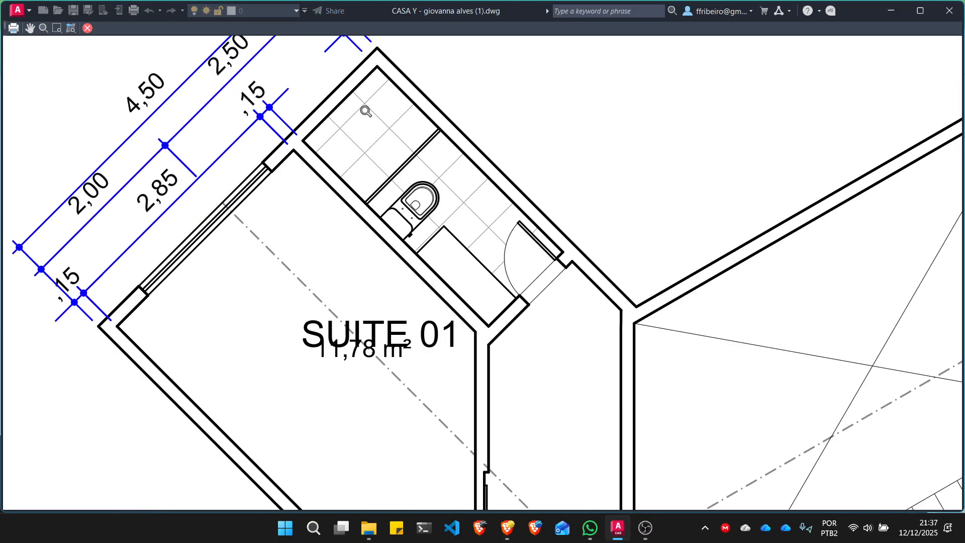
# - Examine the wall and fixture lineweights around the Suite 01 bathroom, leave the preview and cancel the plot
pyautogui.scroll(-5, 410, 176)
pyautogui.scroll(5, 422, 199)
pyautogui.scroll(-5, 459, 228)
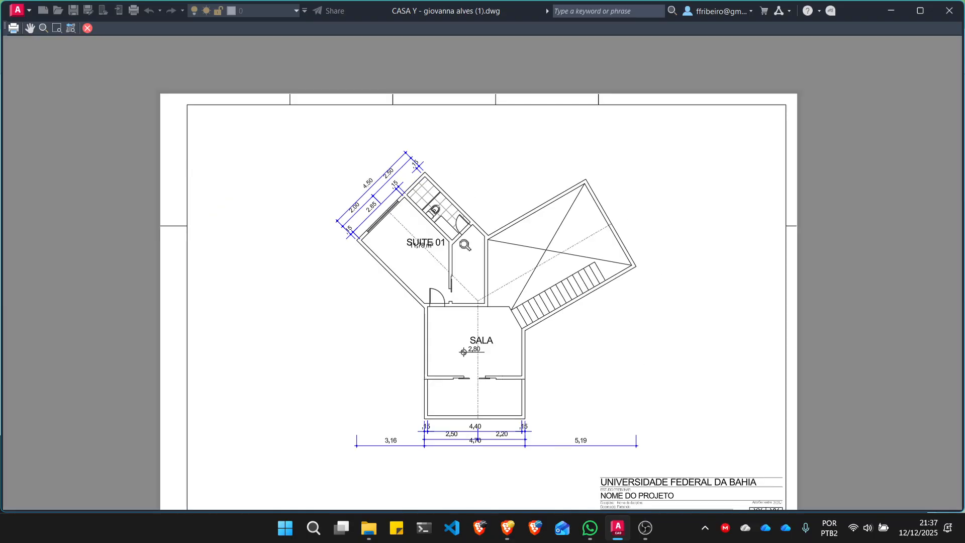
pyautogui.rightClick(471, 246)
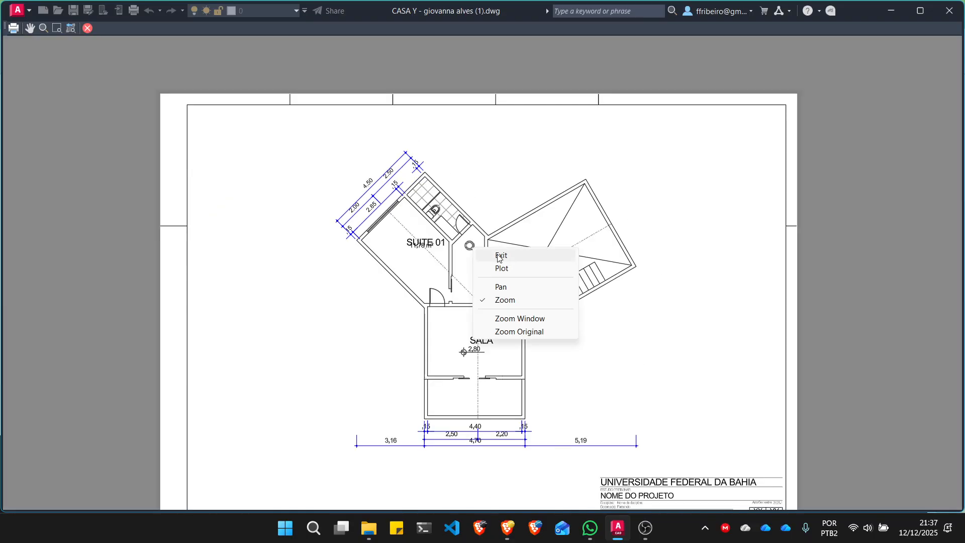
pyautogui.click(498, 255)
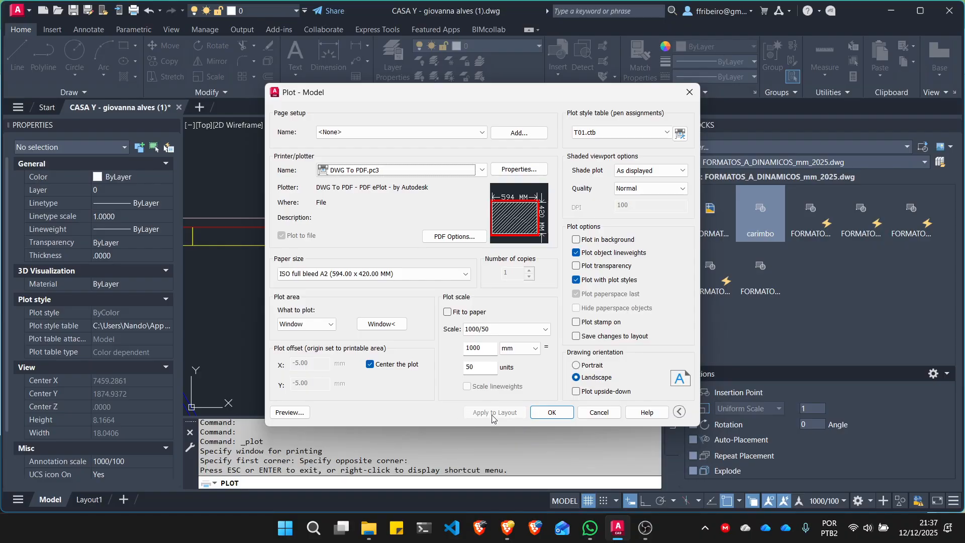
pyautogui.click(601, 414)
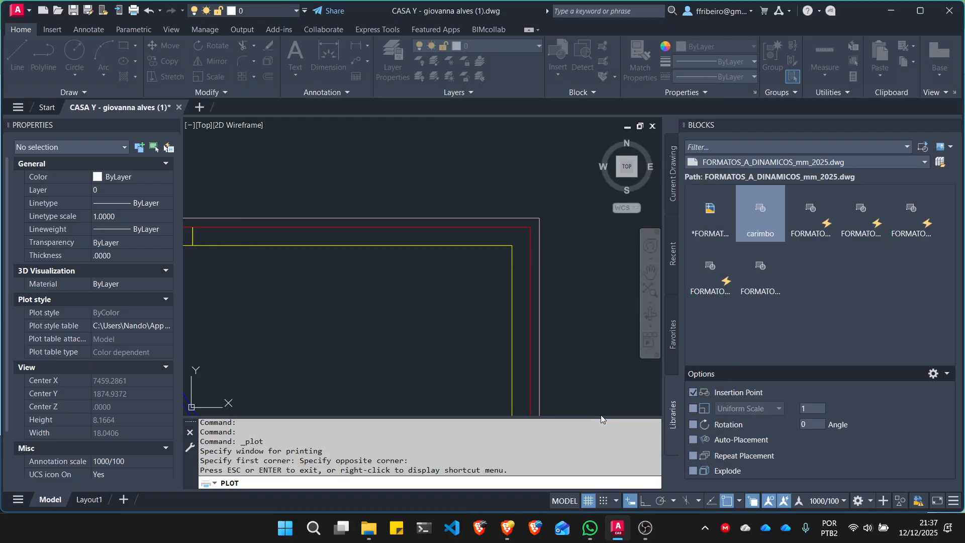
# - Open the Plot Styles folder through the Manage Plot Styles command
pyautogui.click(30, 10)
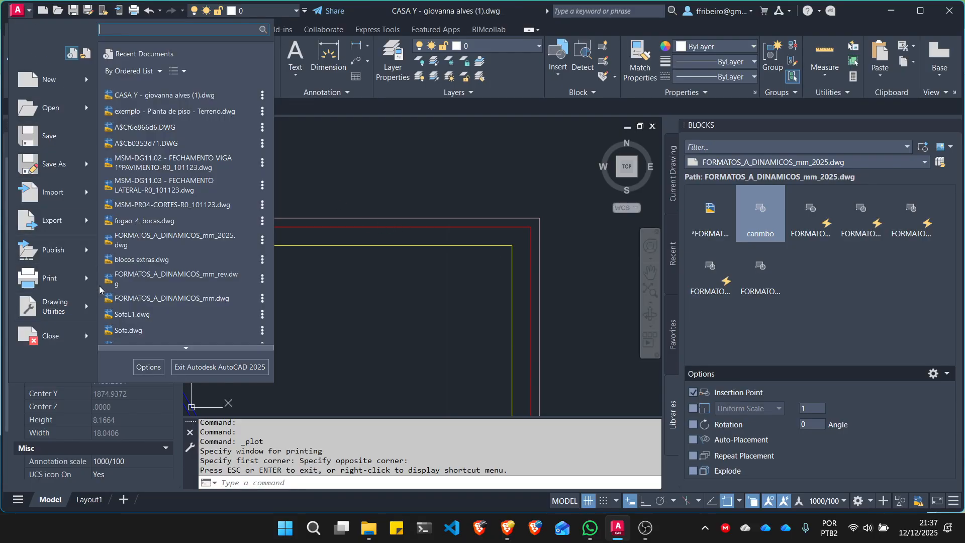
pyautogui.moveTo(76, 279)
pyautogui.moveTo(185, 347)
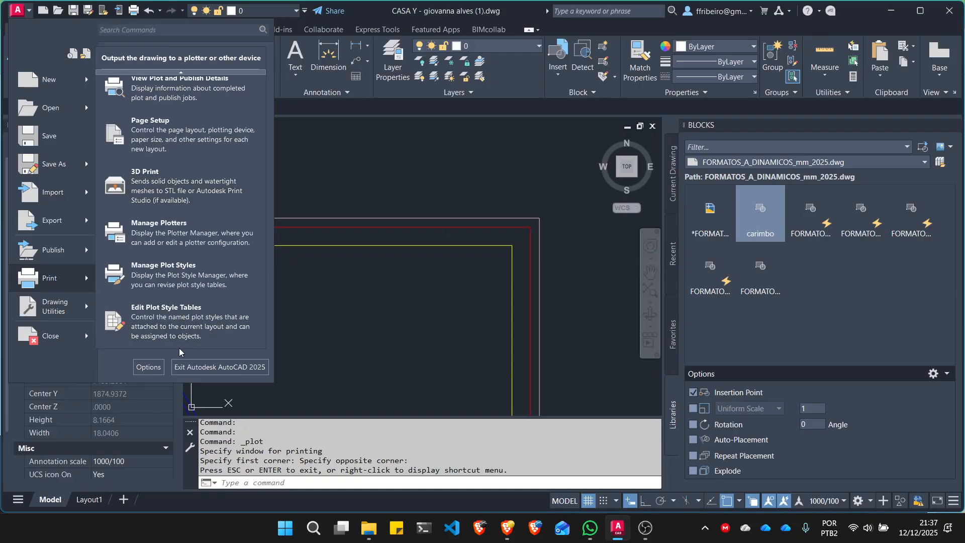
pyautogui.click(175, 283)
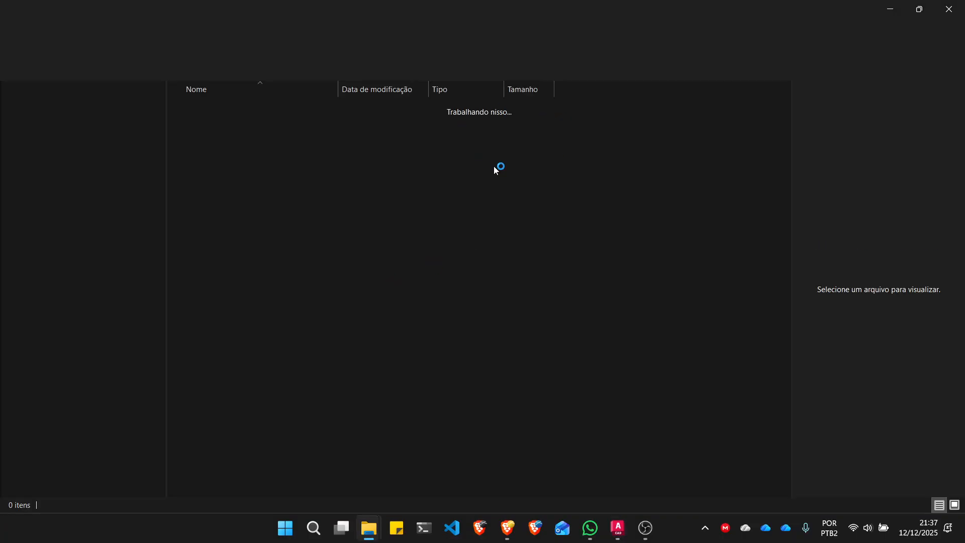
# - Arrange the Plot Styles folder window side by side with the Downloads folder window
pyautogui.doubleClick(386, 13)
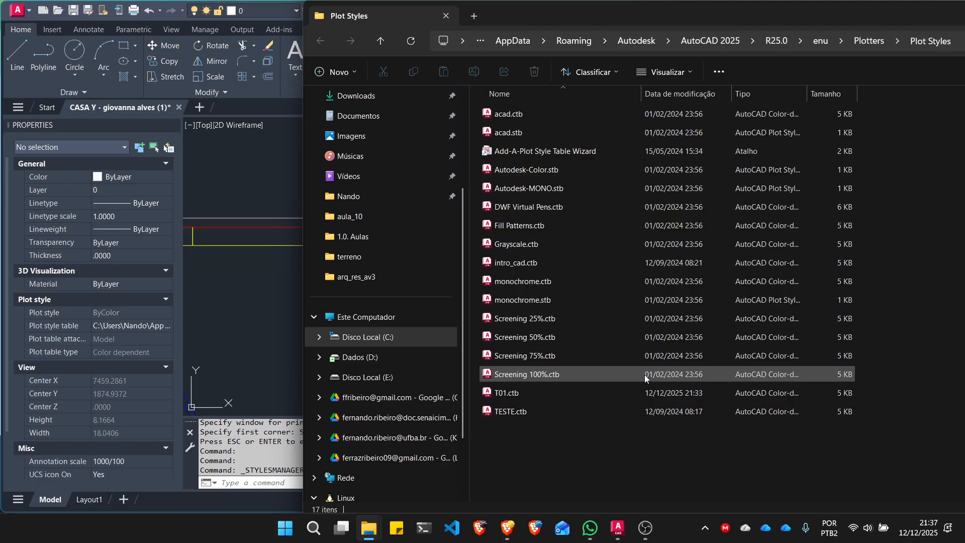
pyautogui.moveTo(731, 24); pyautogui.dragTo(963, 151)
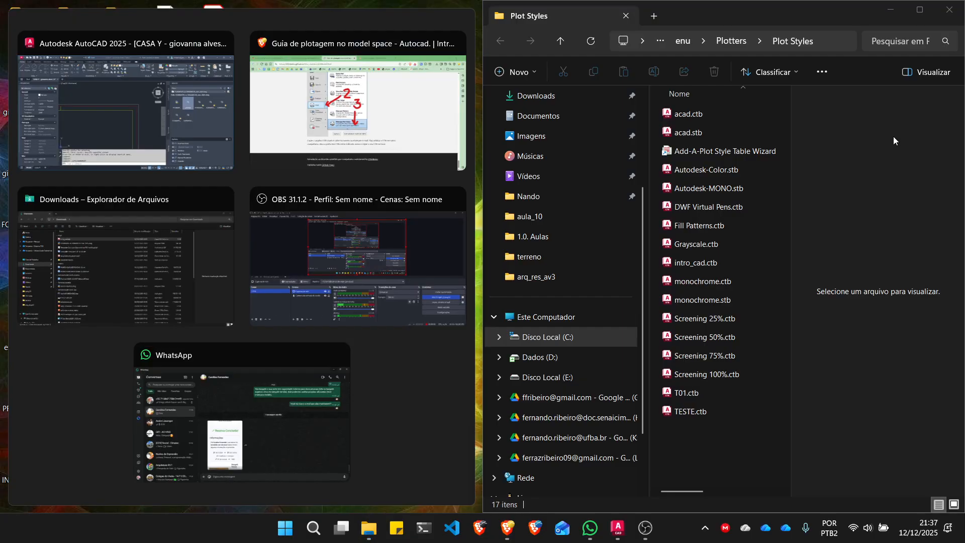
pyautogui.click(121, 275)
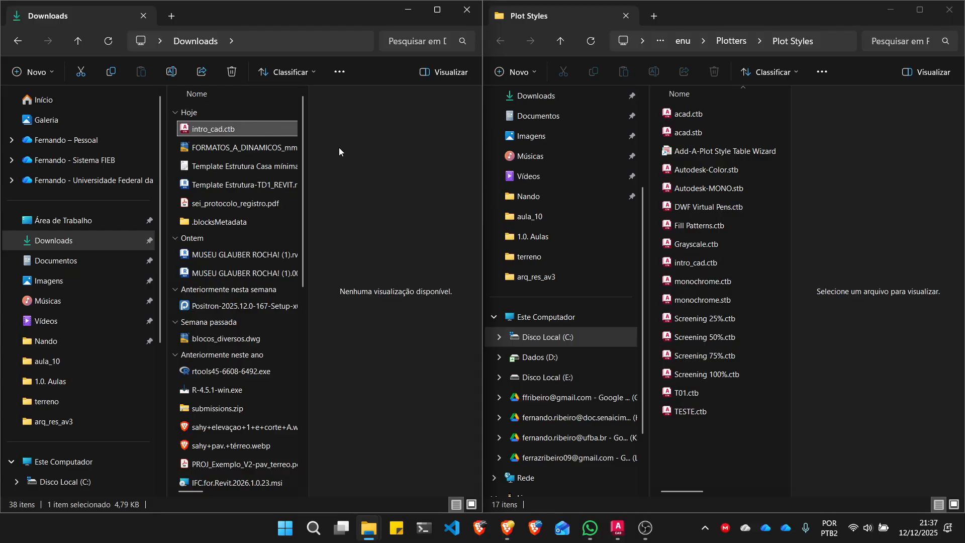
# - Copy intro_cad.ctb from Downloads into the Plot Styles folder, replacing the existing file and hiding both preview panes
pyautogui.hotkey('ctrl', 'c')
pyautogui.click(768, 442)
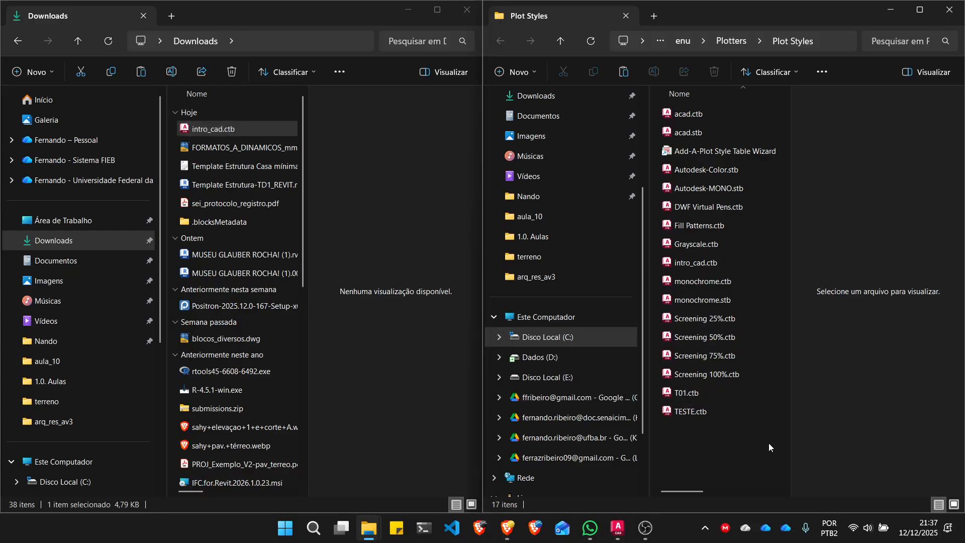
pyautogui.click(924, 76)
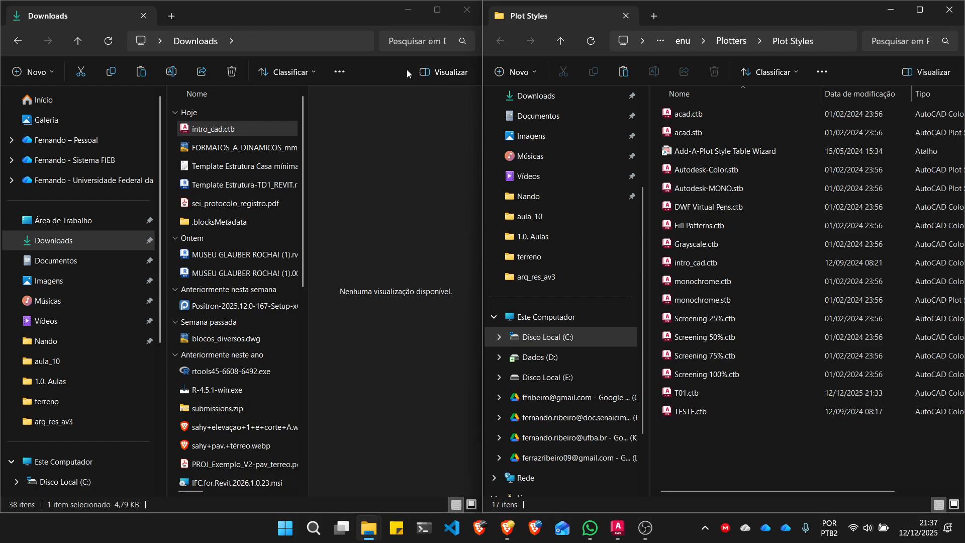
pyautogui.click(438, 74)
pyautogui.click(748, 448)
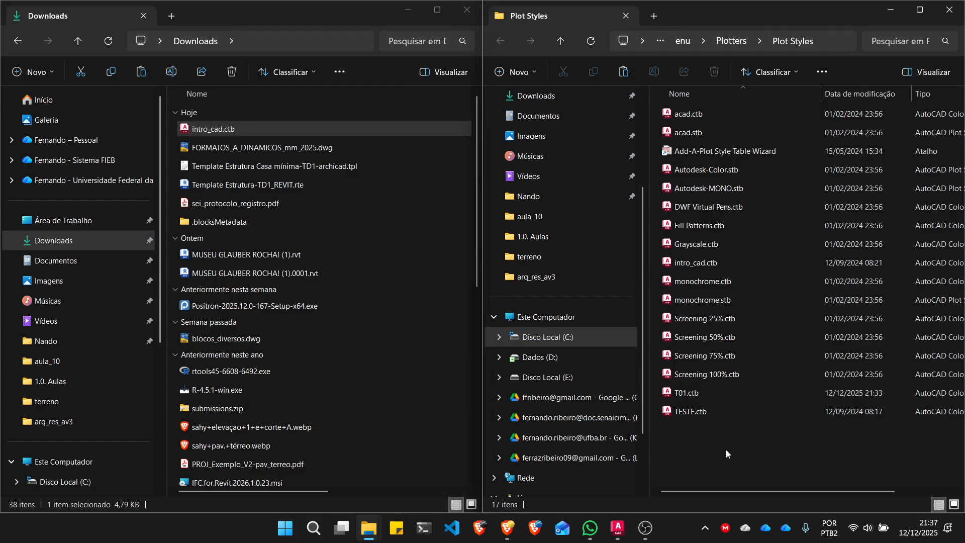
pyautogui.hotkey('ctrl', 'v')
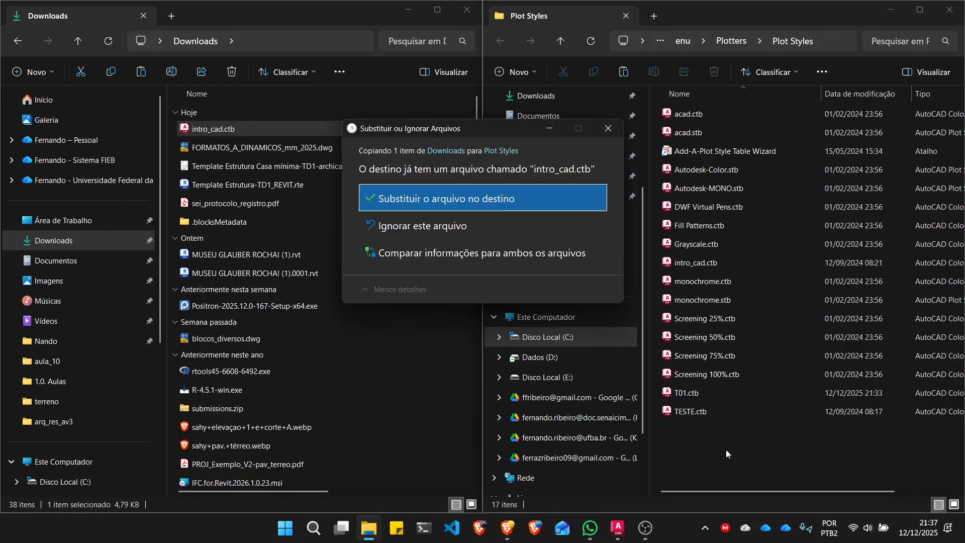
pyautogui.click(477, 200)
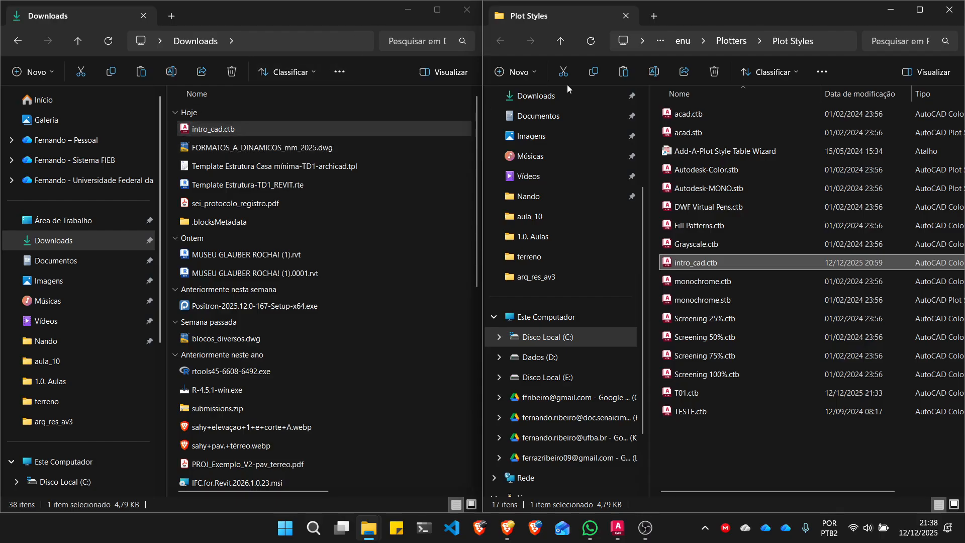
# - Maximize the Downloads window and select intro_cad.ctb as the plot style file to copy
pyautogui.click(437, 9)
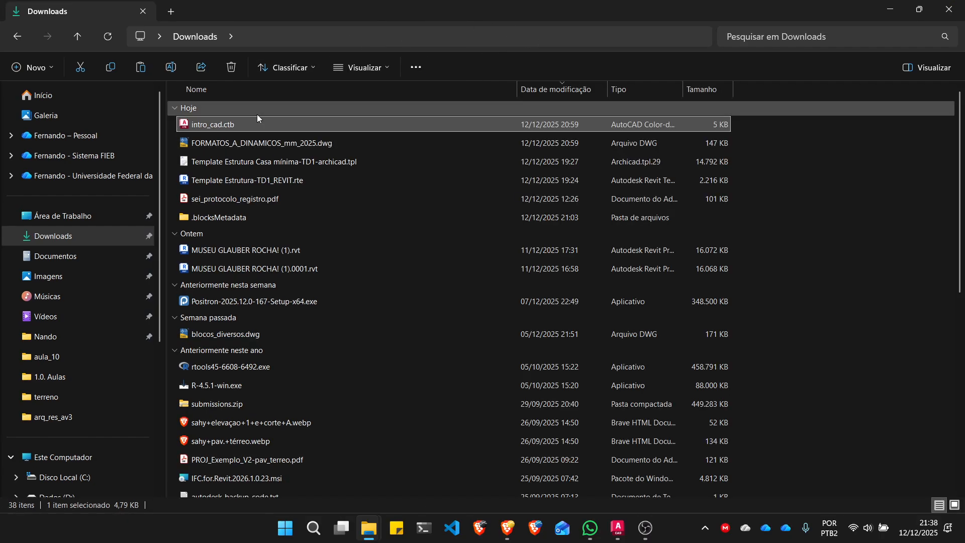
pyautogui.click(231, 123)
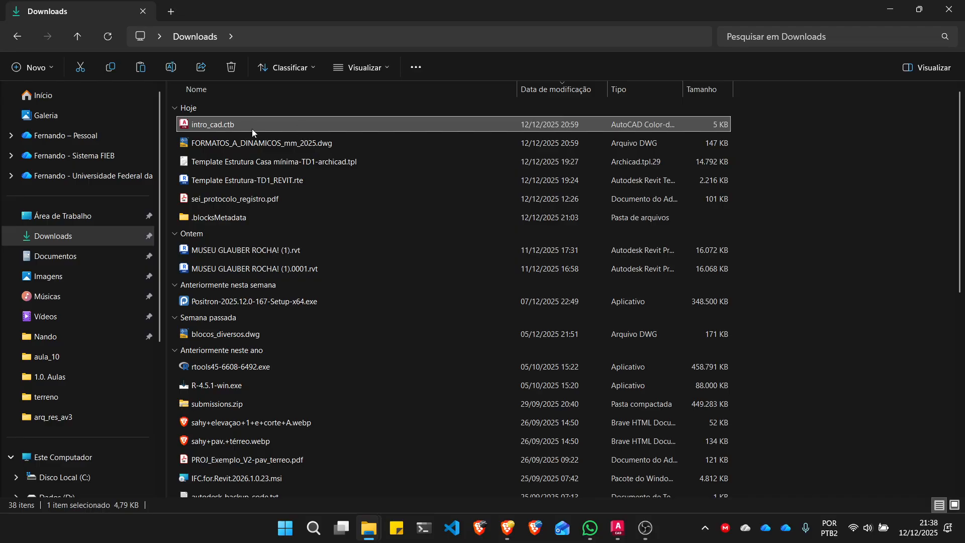
pyautogui.click(280, 128)
pyautogui.rightClick(294, 125)
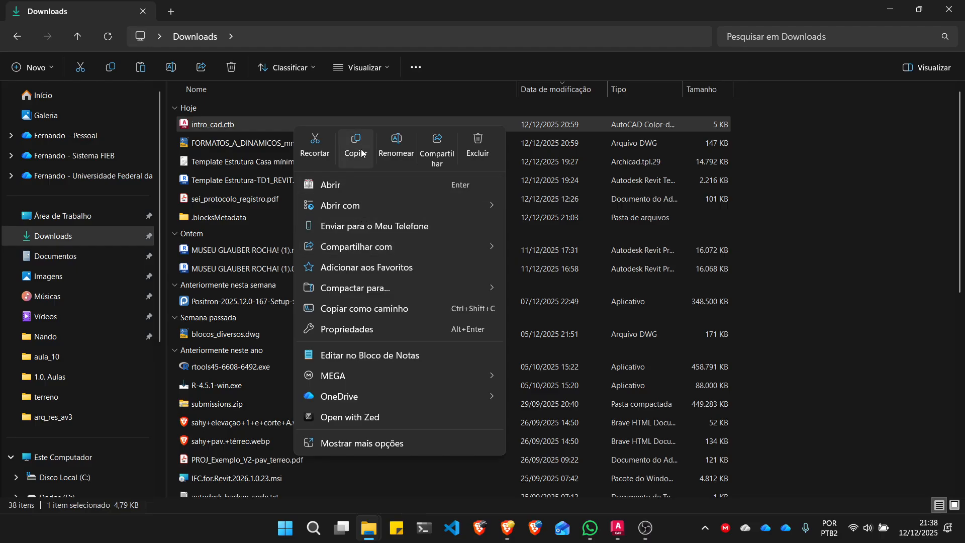
pyautogui.click(303, 113)
pyautogui.click(286, 122)
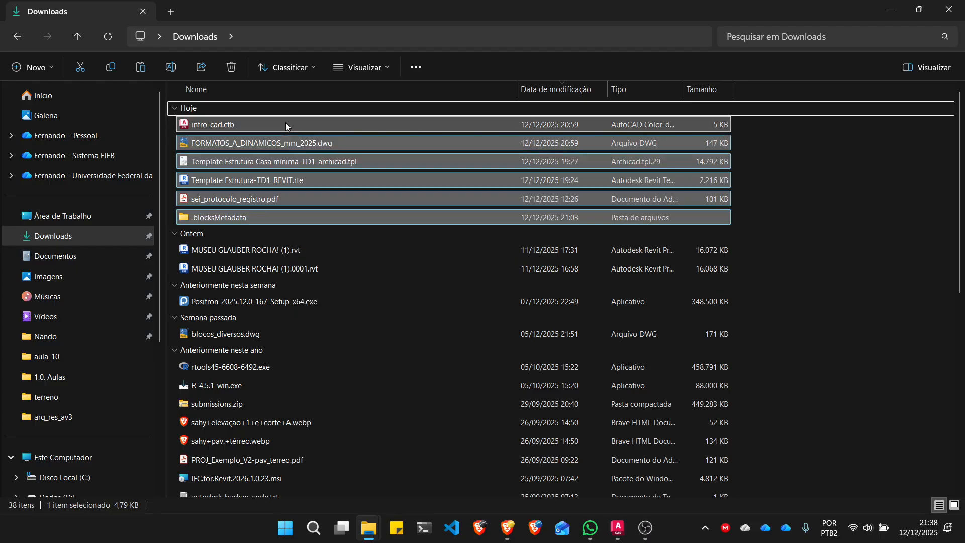
pyautogui.press('Escape')
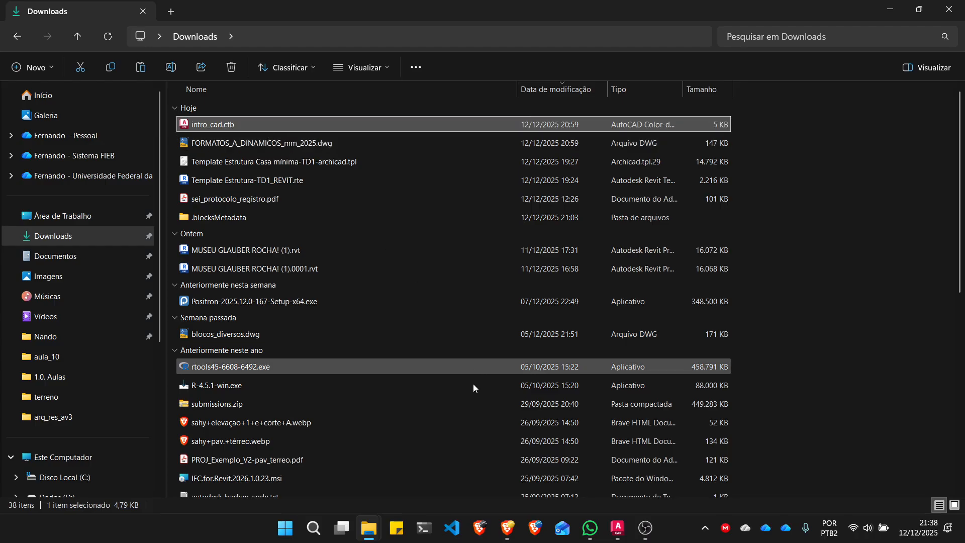
# - Maximize the Plot Styles window and paste intro_cad.ctb there again, replacing the file in the destination
pyautogui.moveTo(371, 528)
pyautogui.click(442, 470)
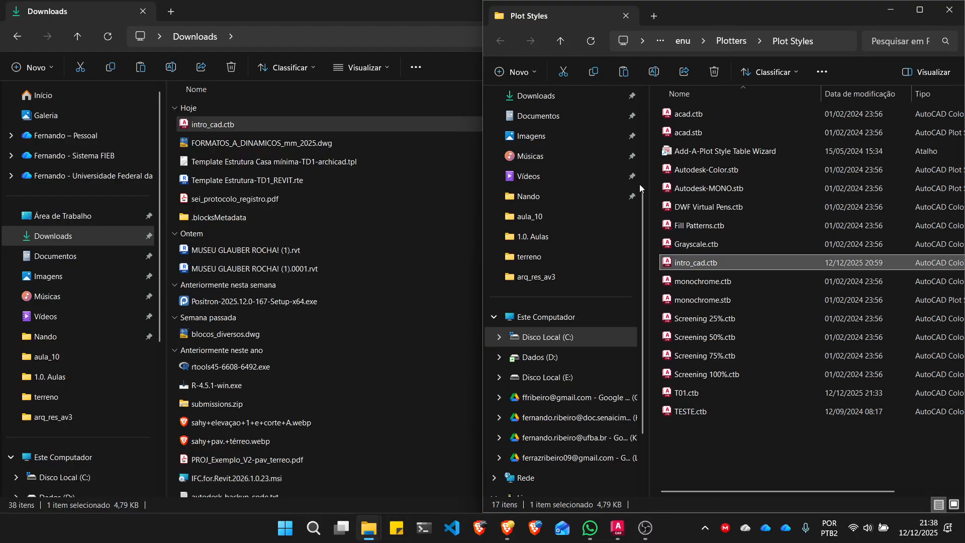
pyautogui.click(921, 11)
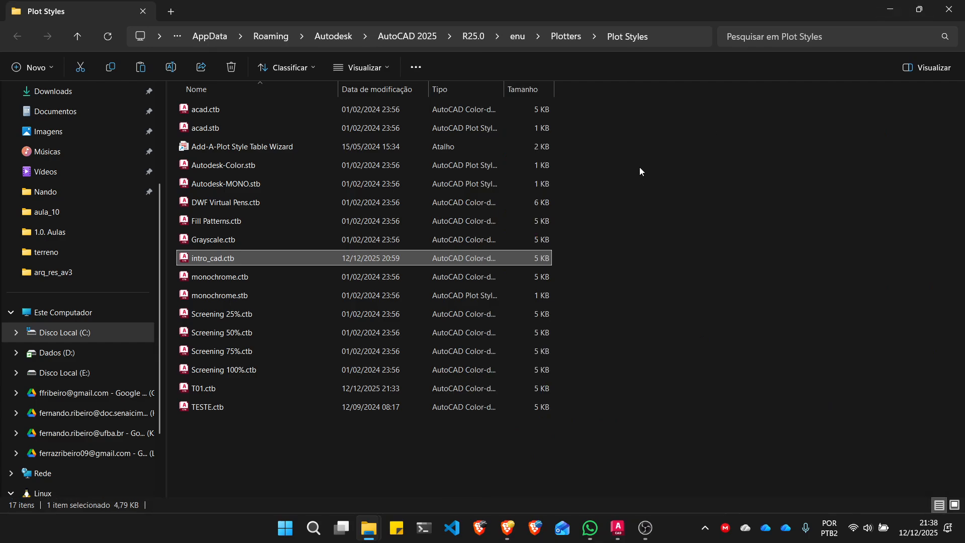
pyautogui.click(442, 448)
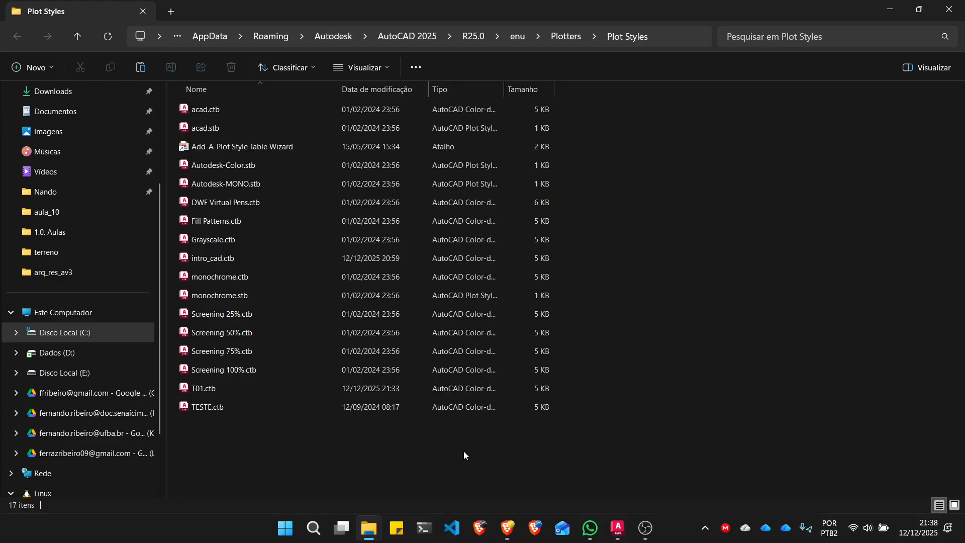
pyautogui.rightClick(464, 436)
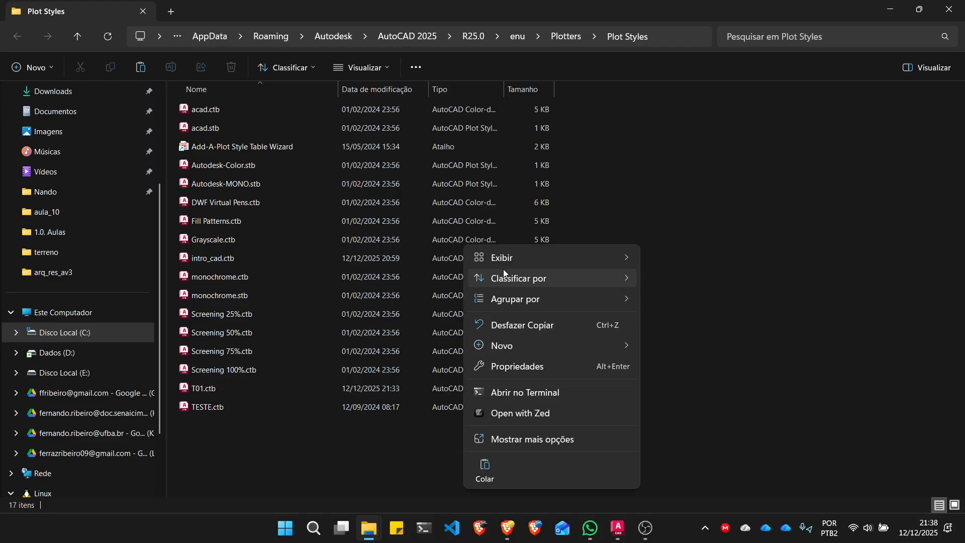
pyautogui.click(387, 471)
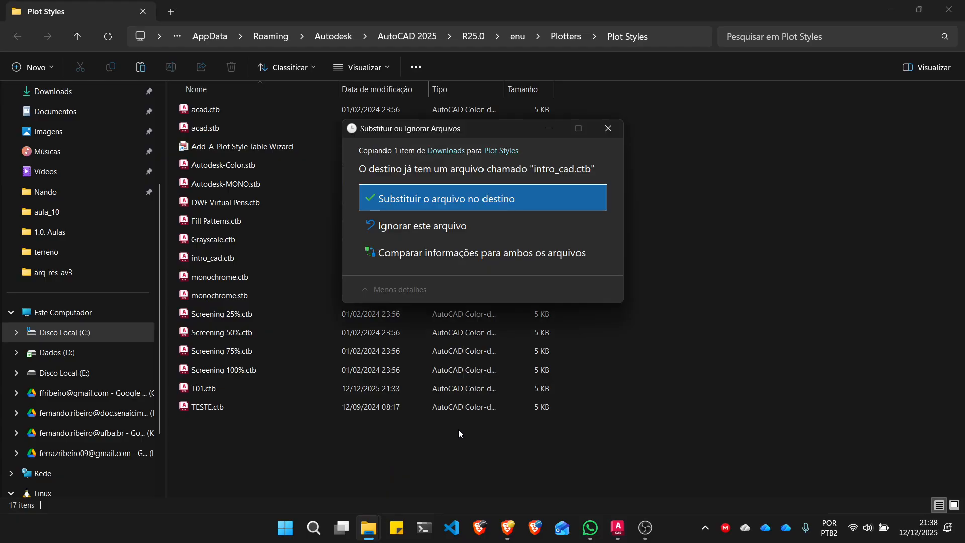
pyautogui.click(472, 196)
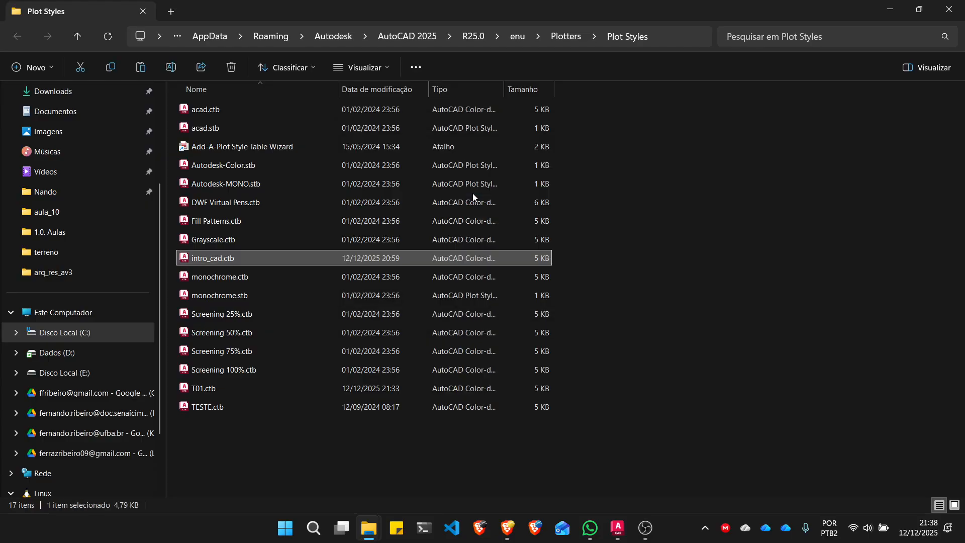
# - Switch to AutoCAD, reopen the Plot Styles folder with Manage Plot Styles and show its full path
pyautogui.click(618, 528)
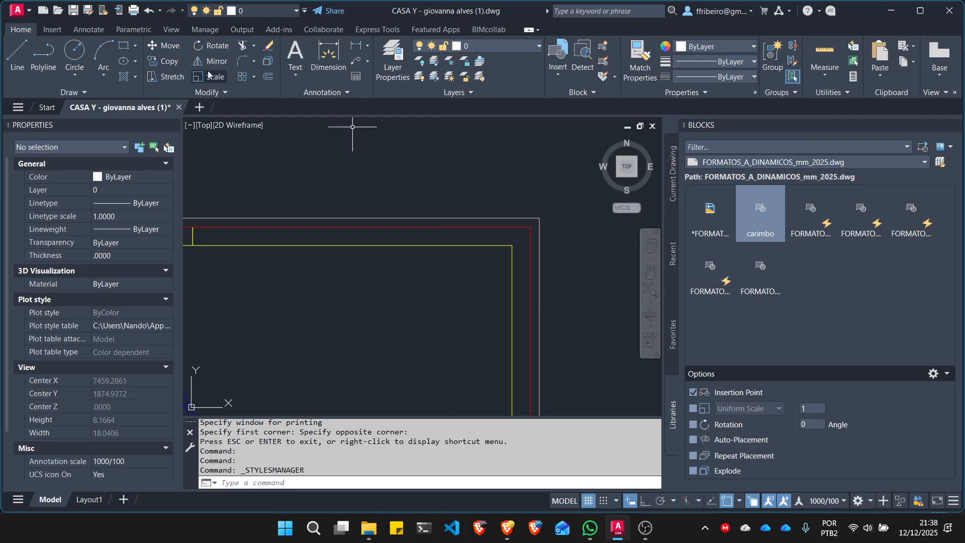
pyautogui.click(27, 14)
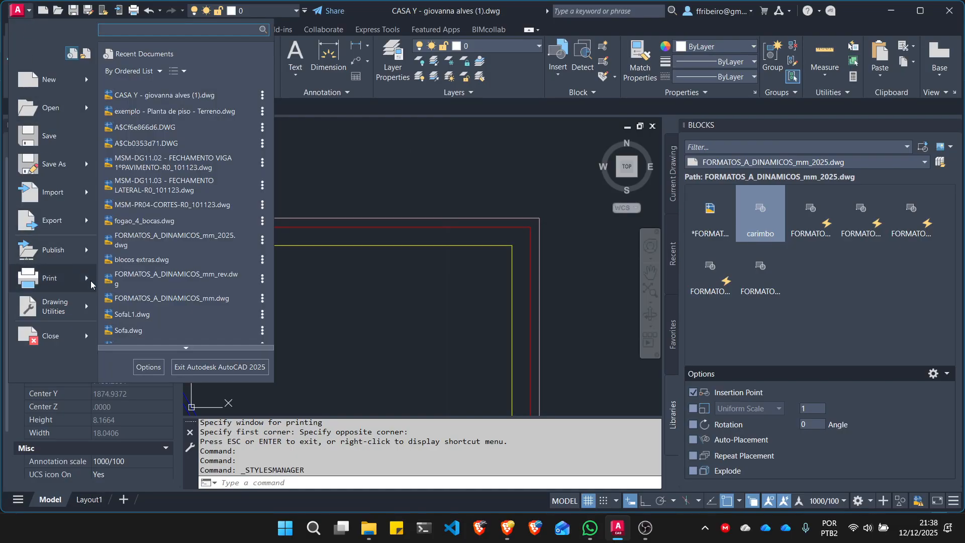
pyautogui.moveTo(90, 284)
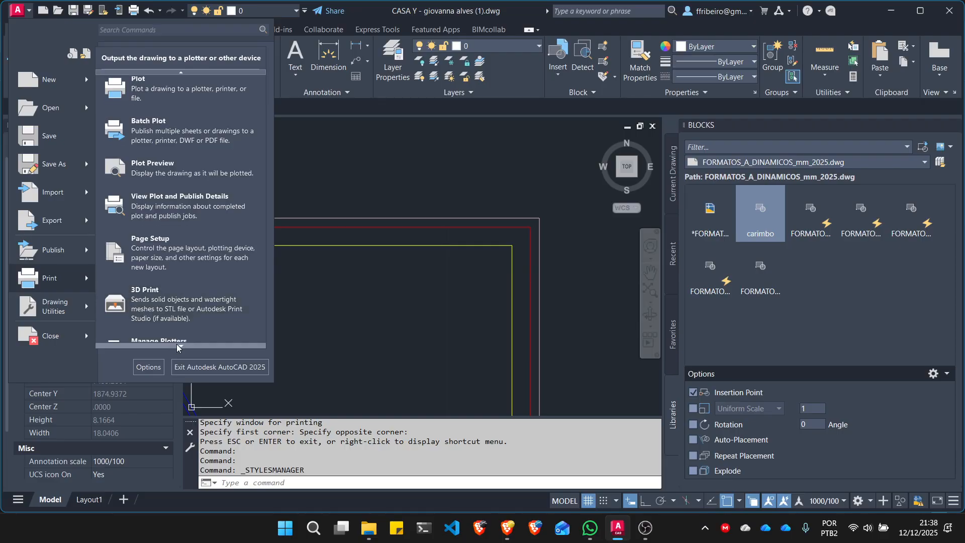
pyautogui.moveTo(178, 346)
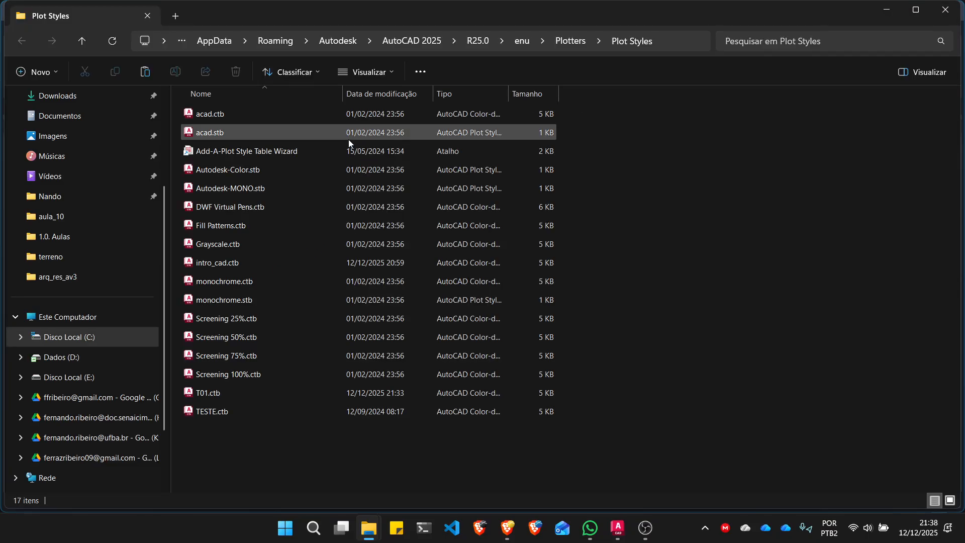
pyautogui.click(692, 40)
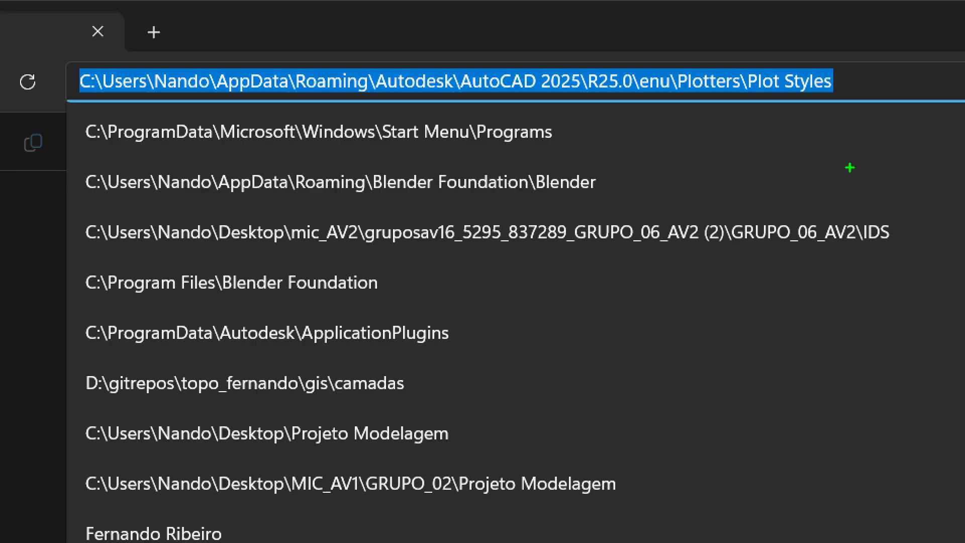
pyautogui.press('Escape')
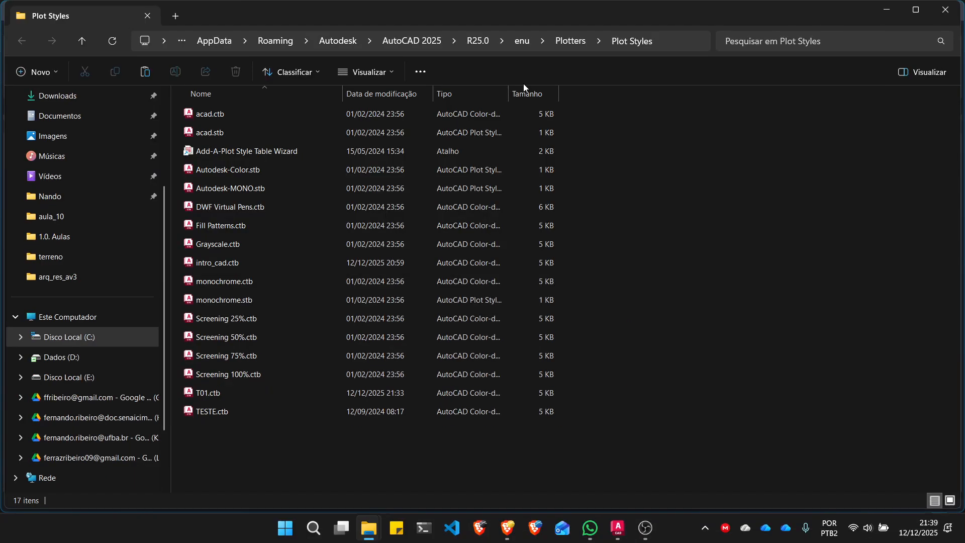
# - Place the reopened Plot Styles window beside the Downloads window, both extended to full screen height
pyautogui.moveTo(601, 13); pyautogui.dragTo(962, 3)
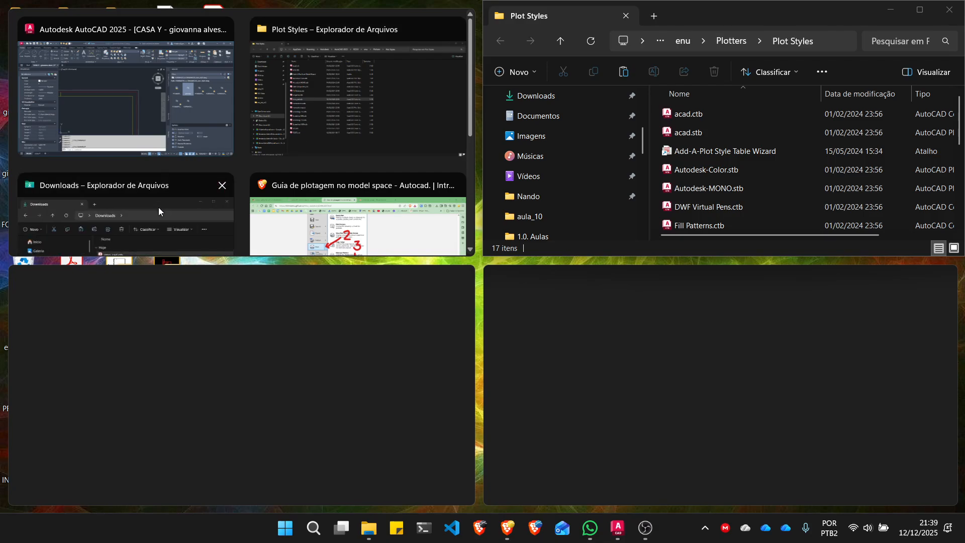
pyautogui.click(158, 207)
pyautogui.click(399, 266)
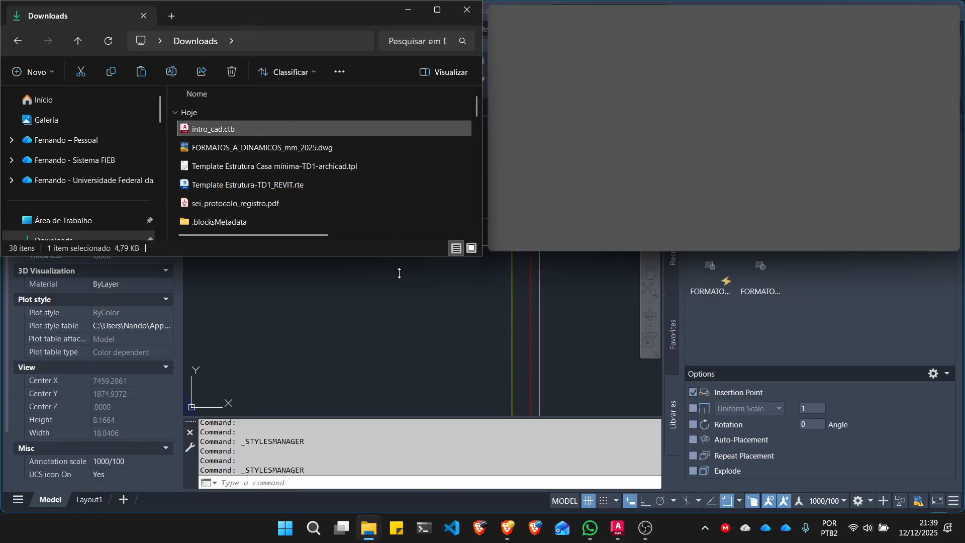
pyautogui.moveTo(399, 273); pyautogui.dragTo(409, 511)
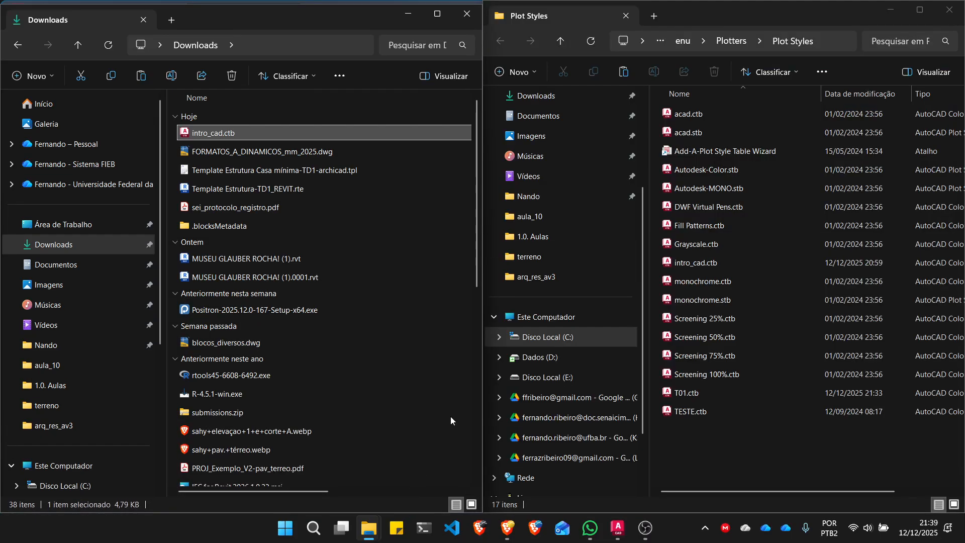
# - Move intro_cad.ctb from Downloads into the Plot Styles folder, replacing the file in the destination
pyautogui.moveTo(204, 134); pyautogui.dragTo(785, 429)
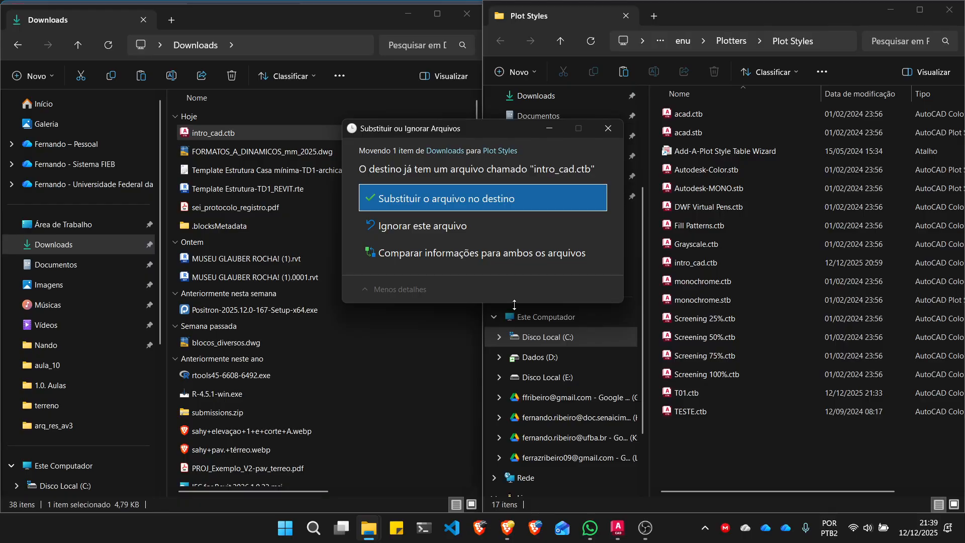
pyautogui.click(510, 198)
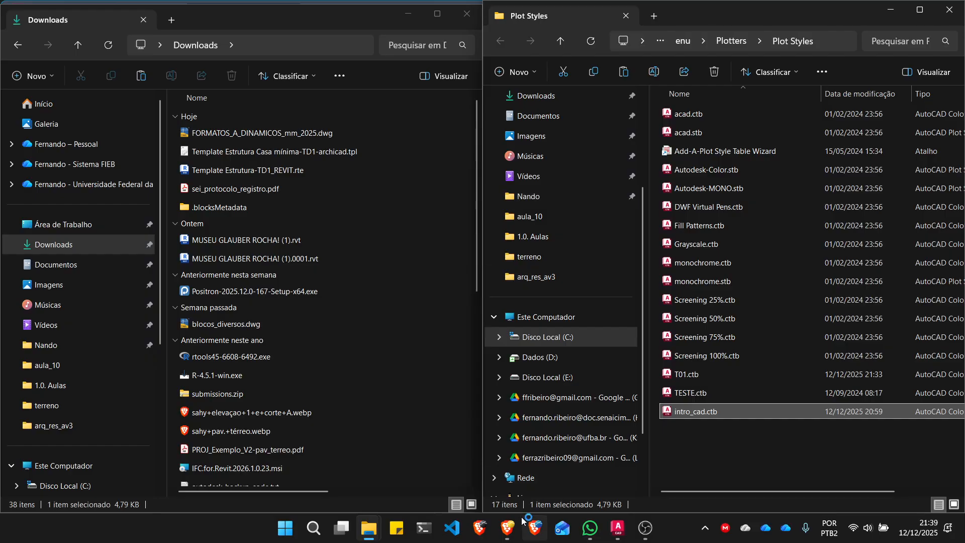
# - Switch to the Brave browser and review the plotting guide's instructions for opening the CTB folder
pyautogui.click(507, 528)
pyautogui.scroll(5, 490, 269)
pyautogui.scroll(-2, 490, 270)
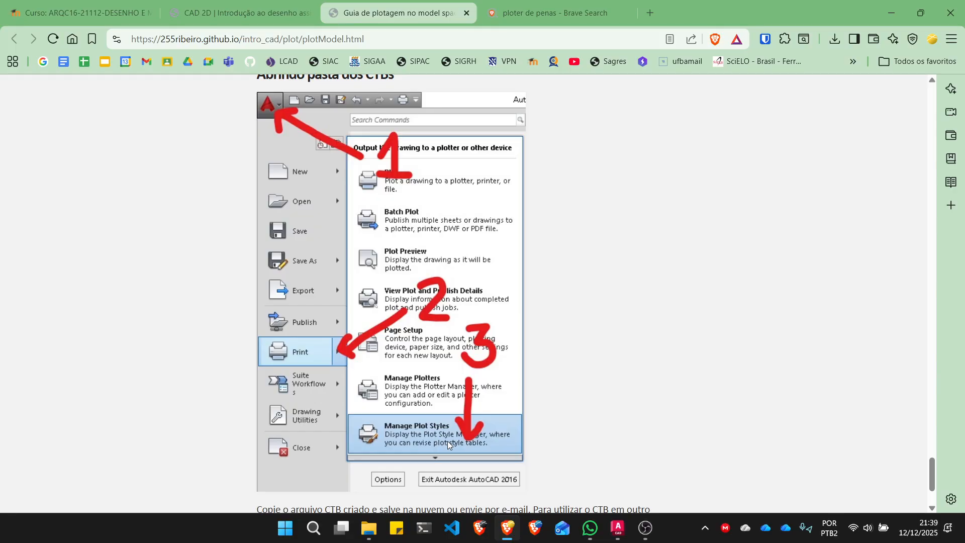
# - Switch to AutoCAD, open the Plot settings and assign the intro_cad.ctb plot style table to all layouts
pyautogui.click(617, 527)
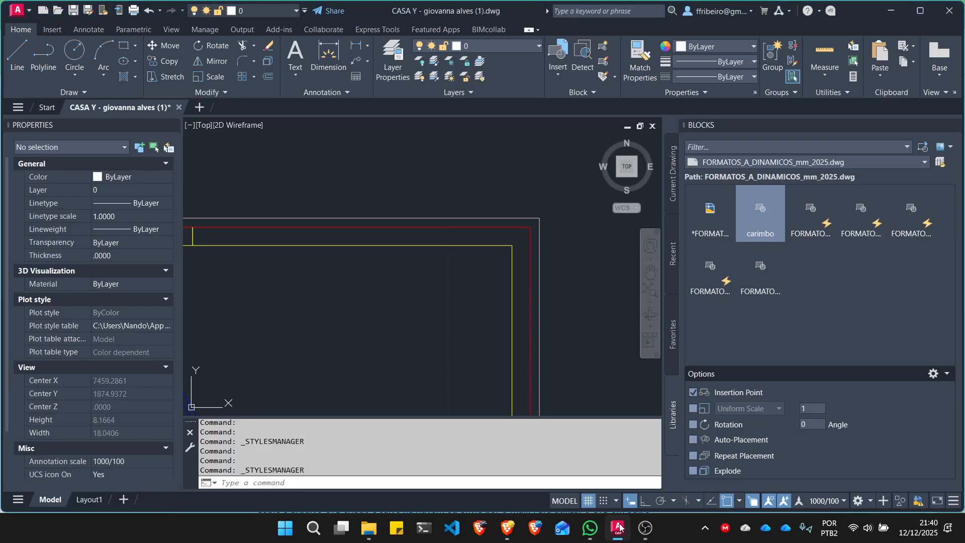
pyautogui.scroll(-8, 537, 212)
pyautogui.scroll(4, 511, 218)
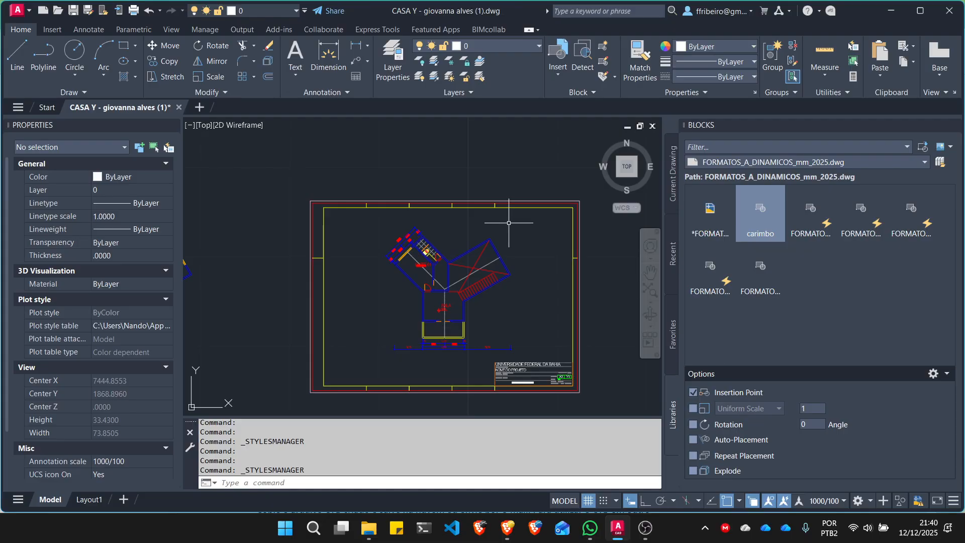
pyautogui.hotkey('ctrl', 'p')
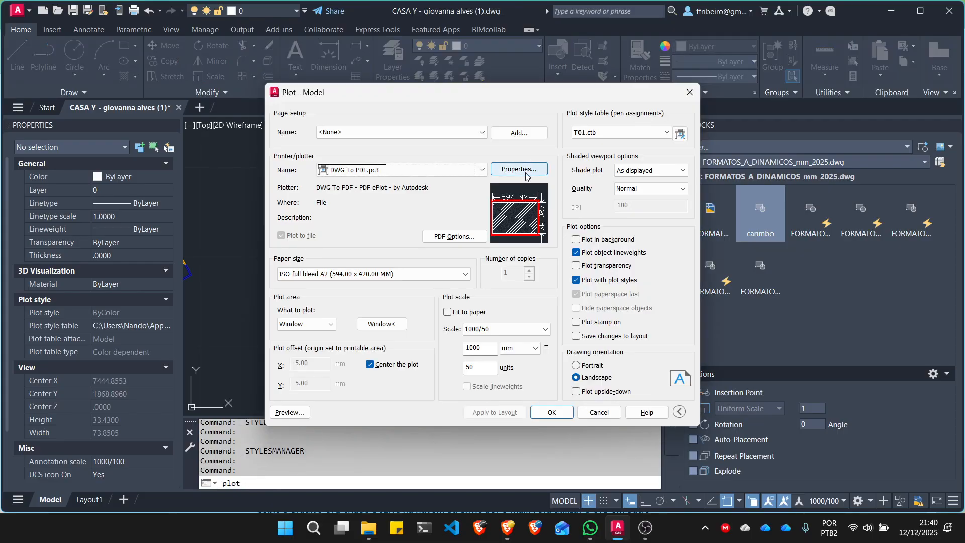
pyautogui.click(655, 135)
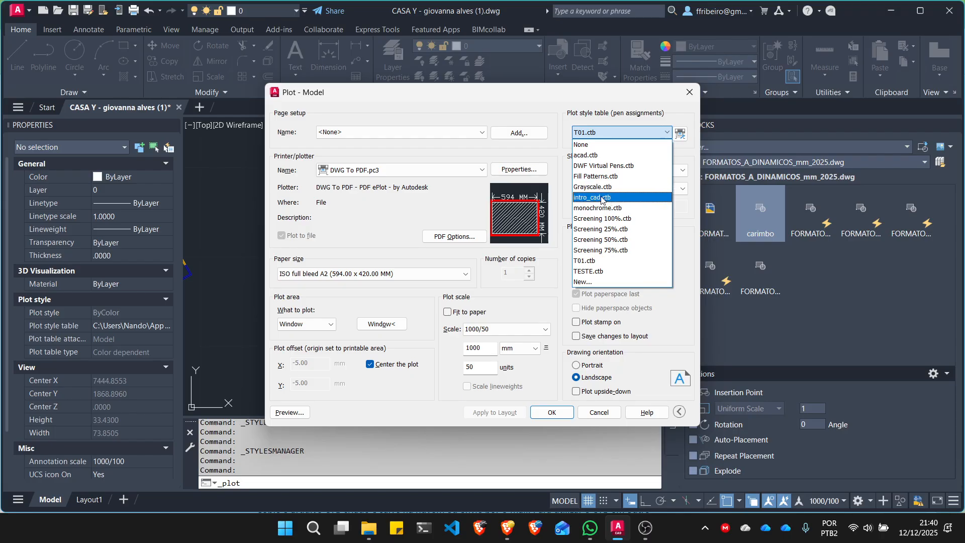
pyautogui.click(610, 199)
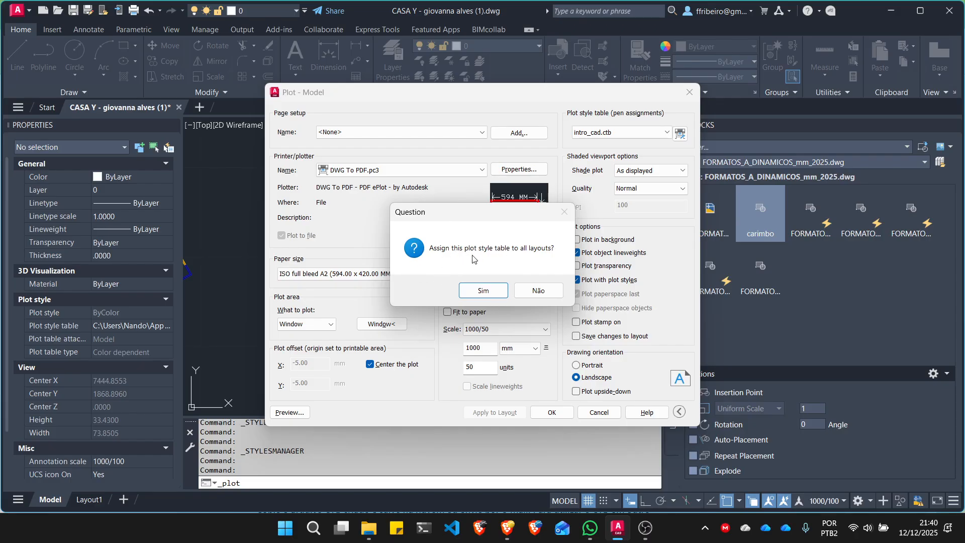
pyautogui.click(484, 291)
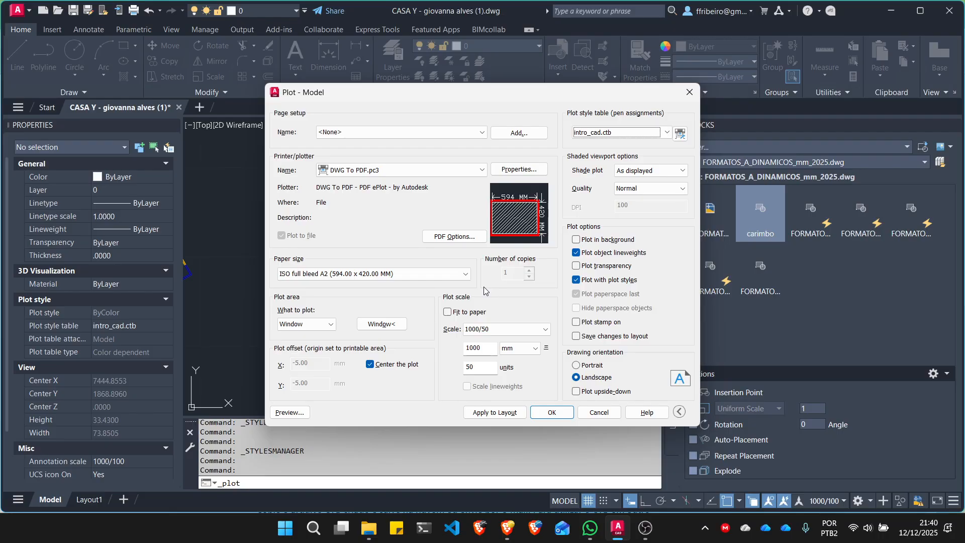
# - Preview the plot despite the annotation scale mismatch, examine the plan's lineweights and colours up close, and close the preview and Plot dialog
pyautogui.click(288, 413)
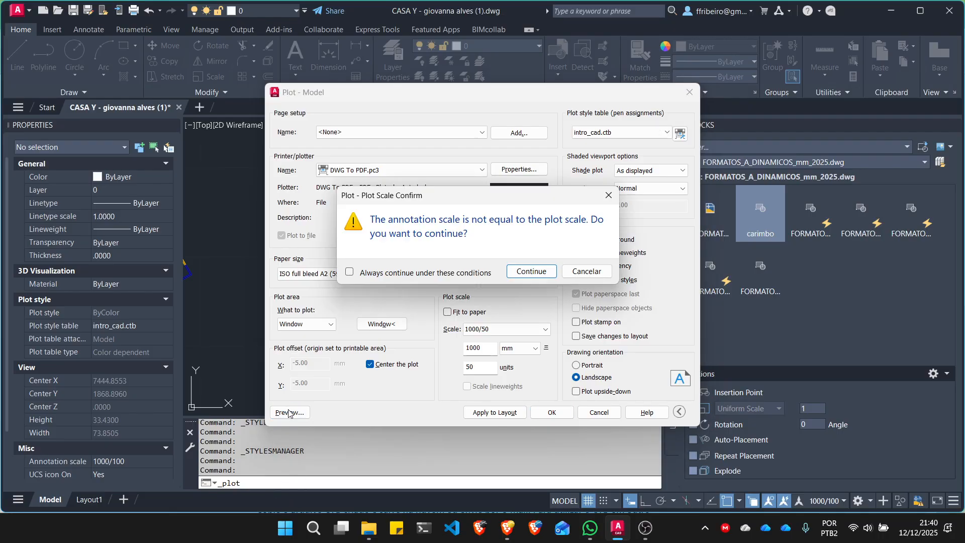
pyautogui.click(532, 271)
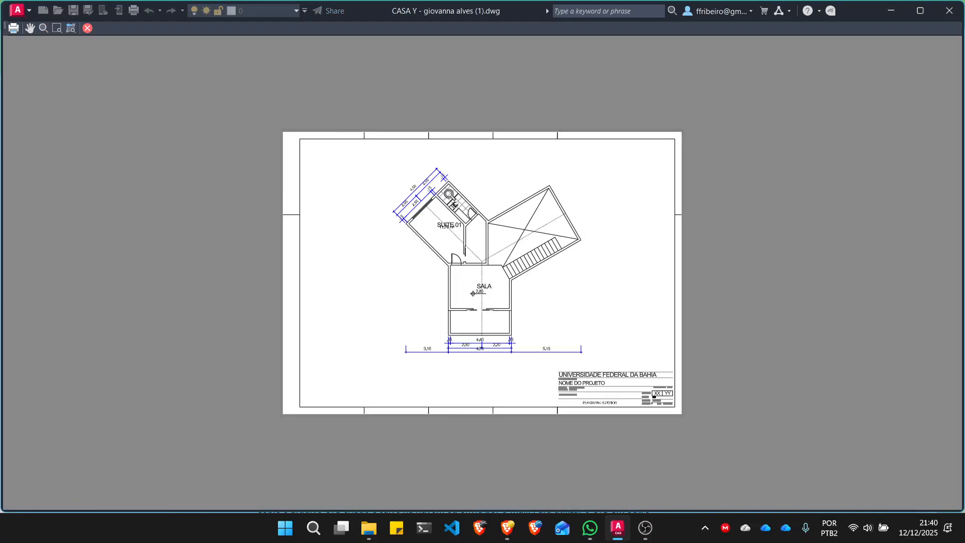
pyautogui.scroll(10, 440, 187)
pyautogui.scroll(-2, 440, 187)
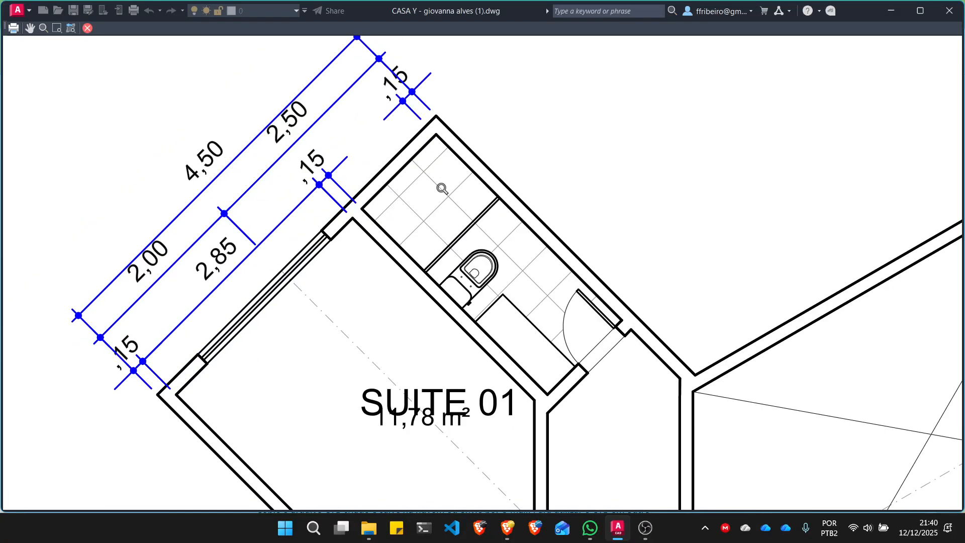
pyautogui.scroll(-6, 442, 189)
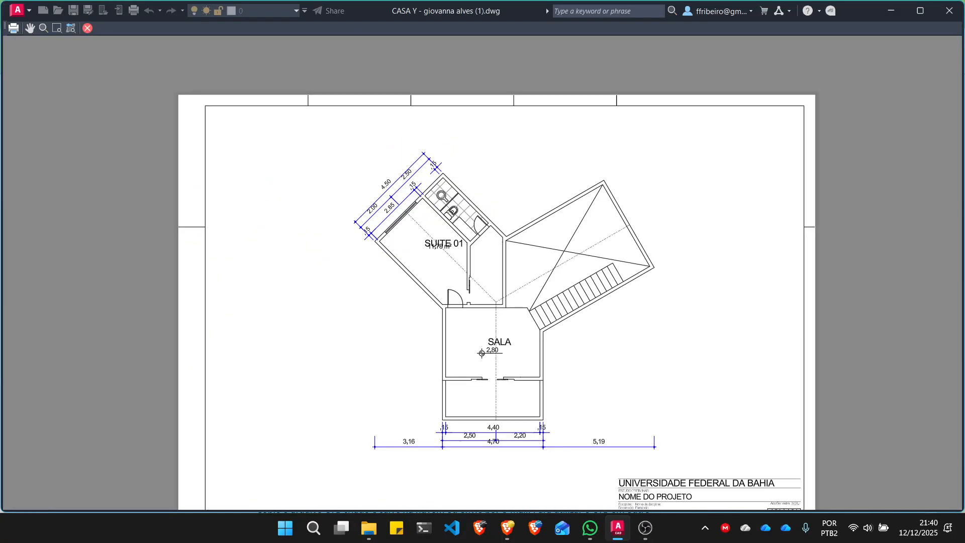
pyautogui.scroll(2, 437, 223)
pyautogui.scroll(2, 437, 223)
pyautogui.scroll(2, 439, 227)
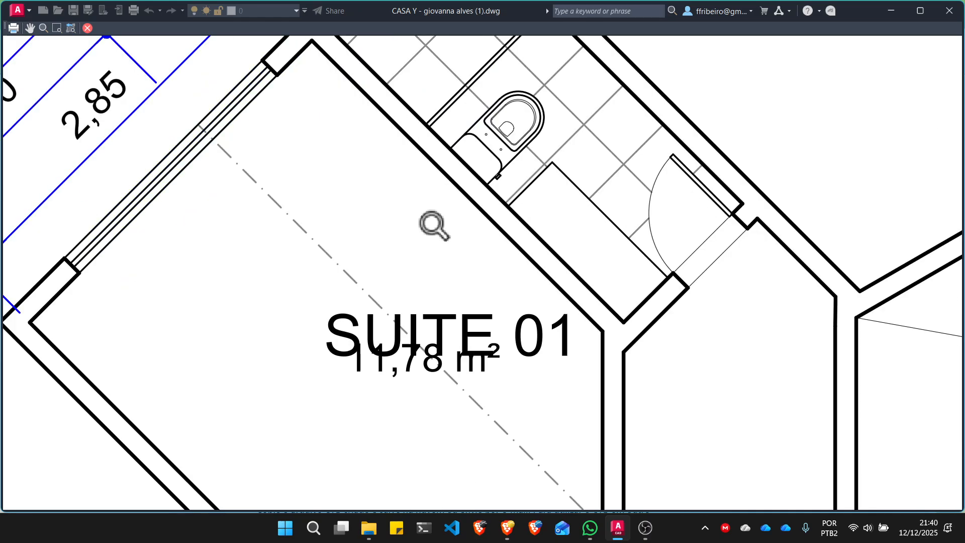
pyautogui.scroll(-2, 439, 227)
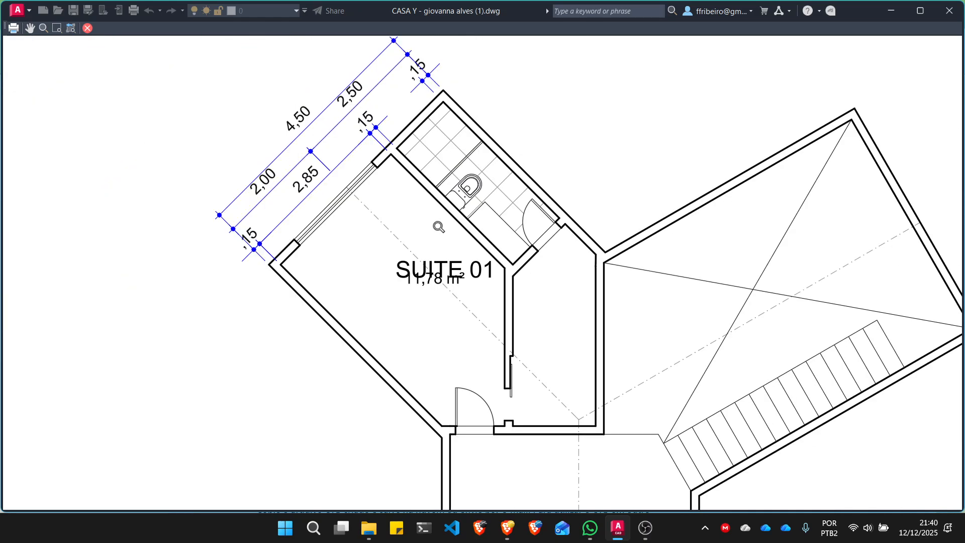
pyautogui.scroll(-1, 439, 226)
pyautogui.scroll(-4, 306, 214)
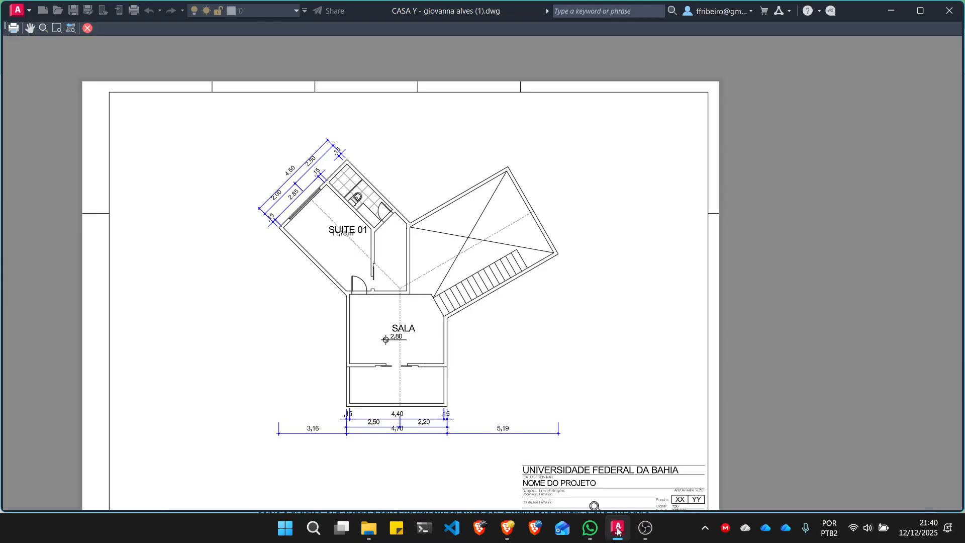
pyautogui.scroll(-2, 507, 280)
pyautogui.click(87, 28)
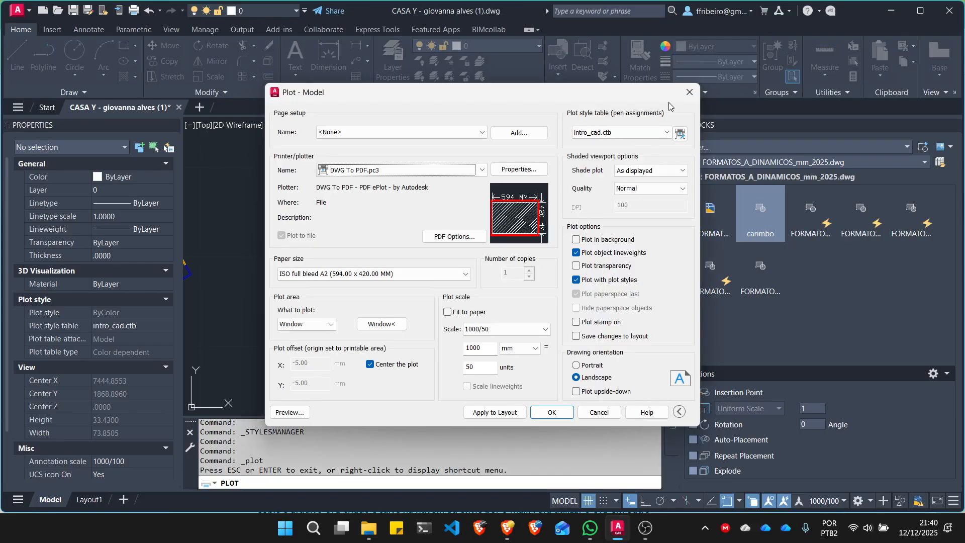
pyautogui.click(688, 93)
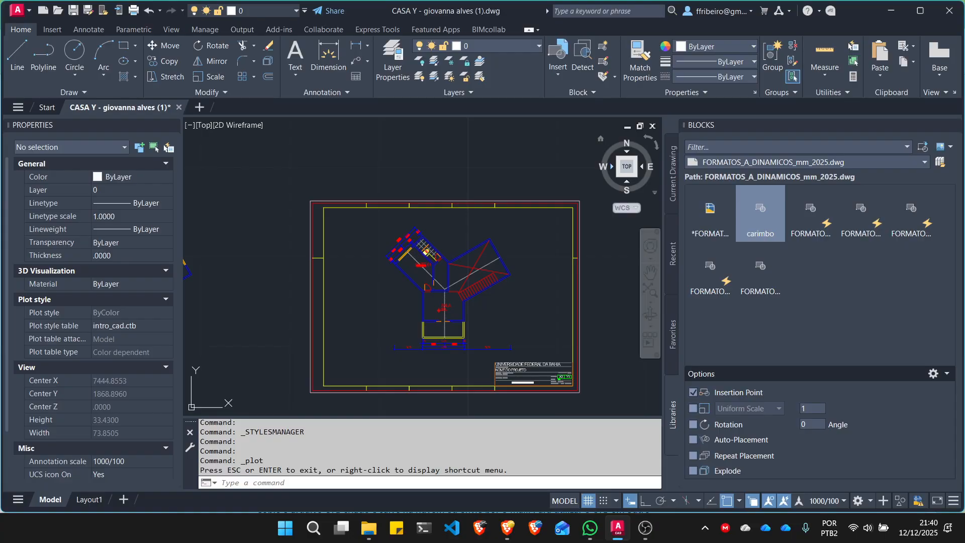
pyautogui.click(645, 527)
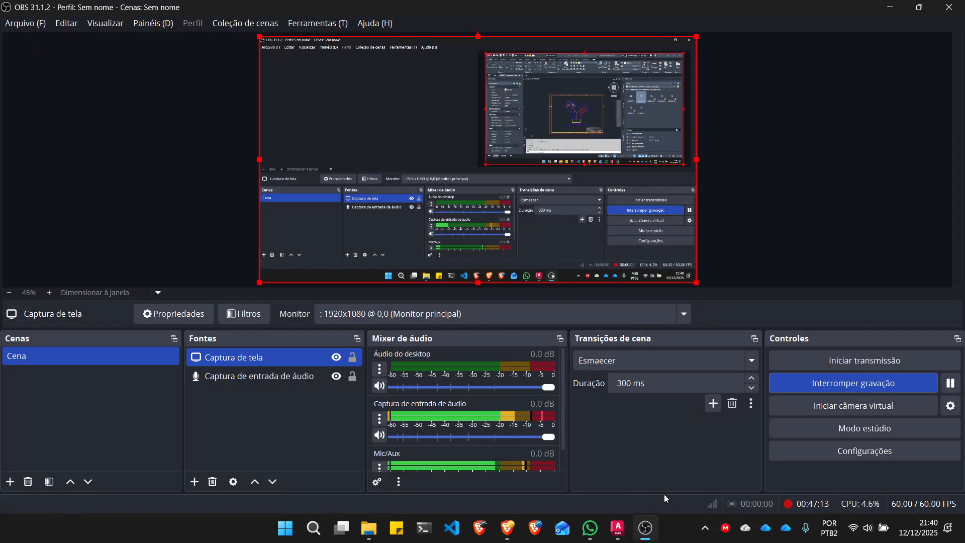